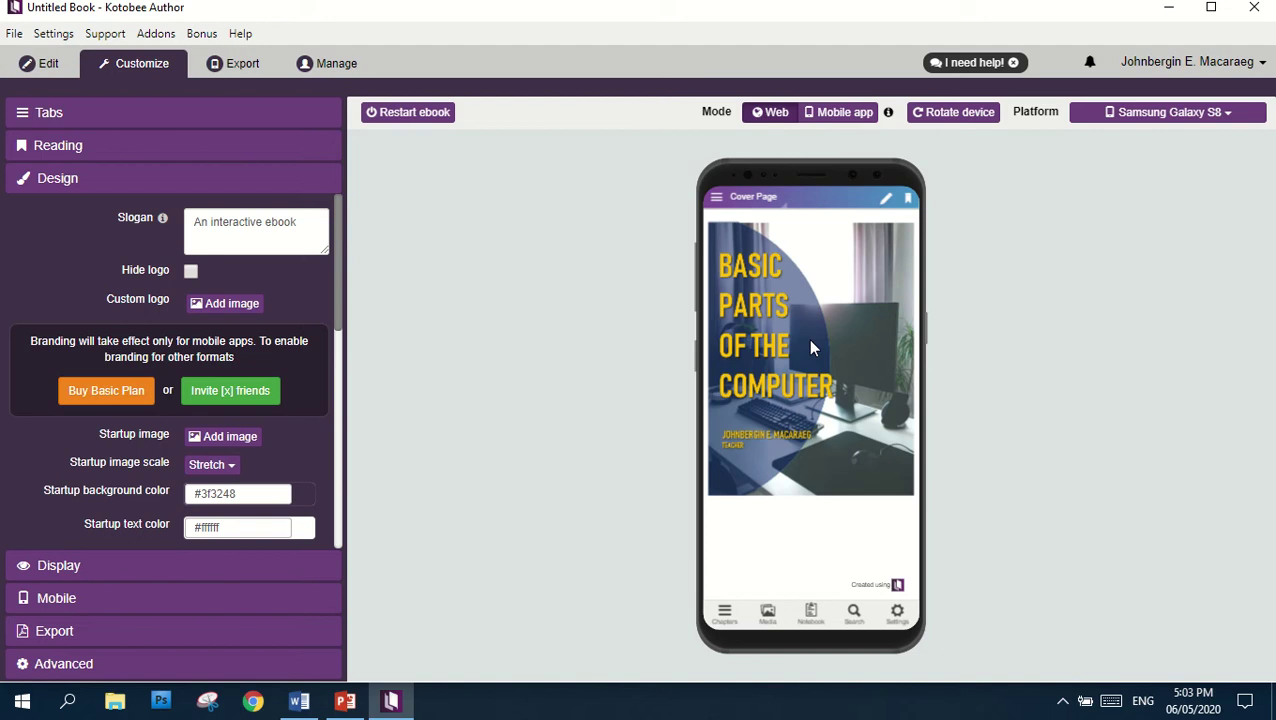
Rotate the device preview to landscape and look through the whole cover page
{"action": "left_click", "coordinate": [952, 114]}
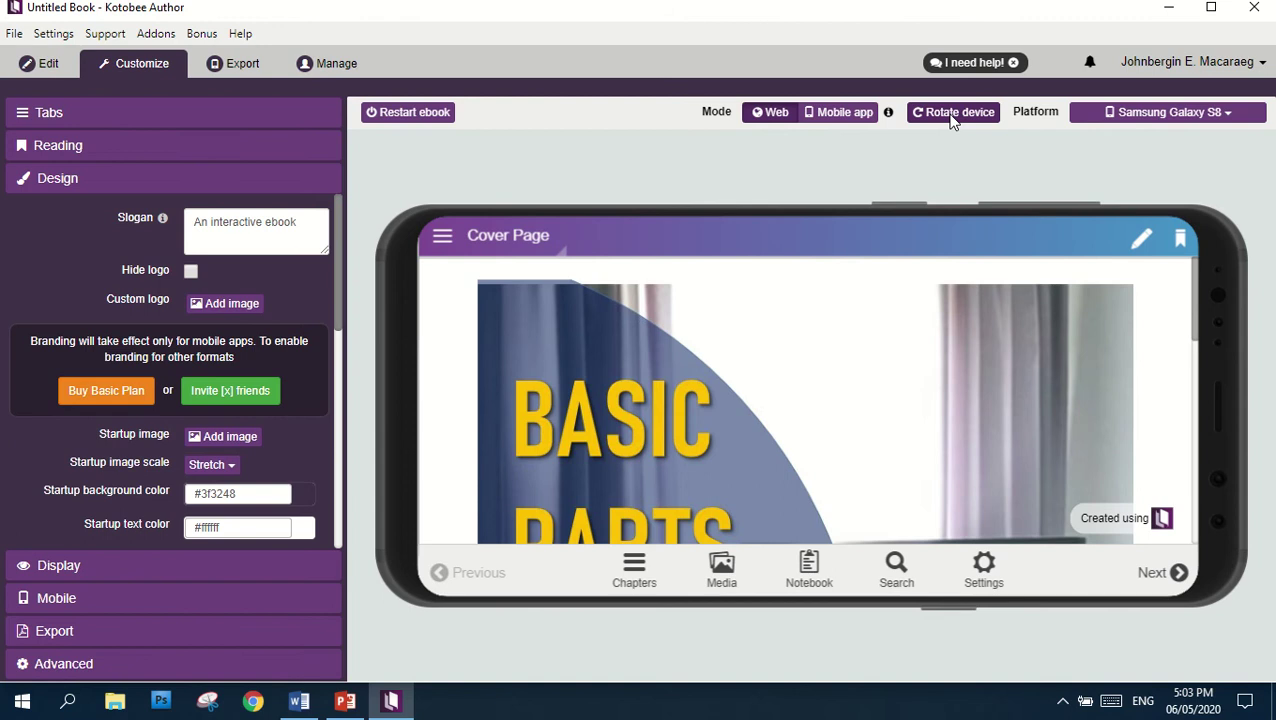
{"action": "scroll", "coordinate": [870, 287], "scroll_direction": "down", "scroll_amount": 5}
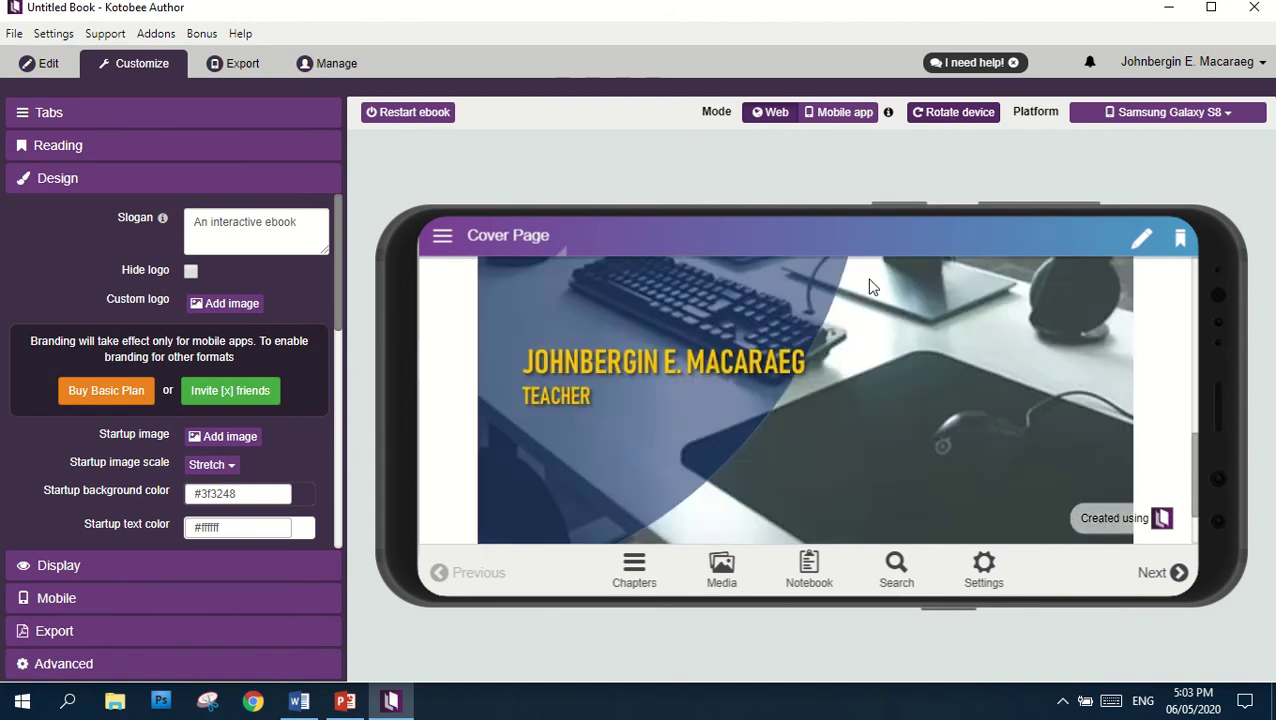
{"action": "scroll", "coordinate": [903, 336], "scroll_direction": "up", "scroll_amount": 5}
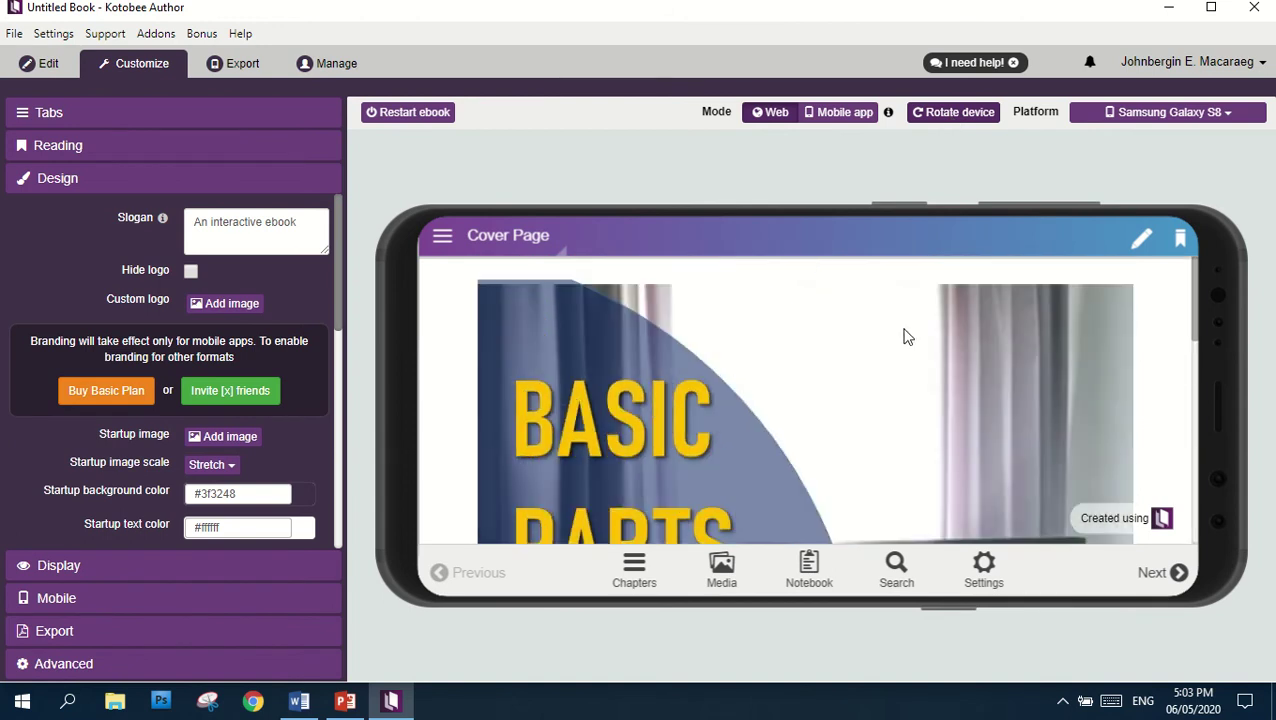
Browse the available preview platforms and set the ebook preview to Full view
{"action": "left_click", "coordinate": [1226, 113]}
{"action": "scroll", "coordinate": [1202, 262], "scroll_direction": "down", "scroll_amount": 3}
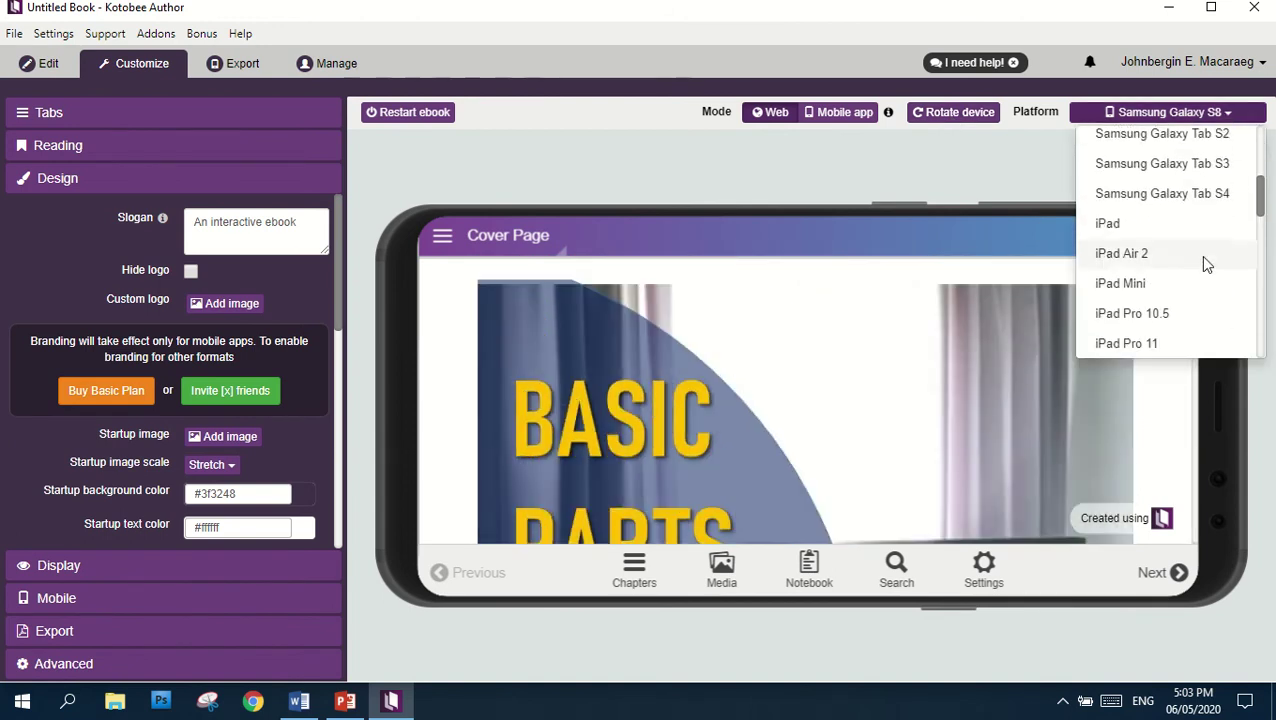
{"action": "scroll", "coordinate": [1174, 240], "scroll_direction": "down", "scroll_amount": 3}
{"action": "scroll", "coordinate": [1176, 245], "scroll_direction": "down", "scroll_amount": 12}
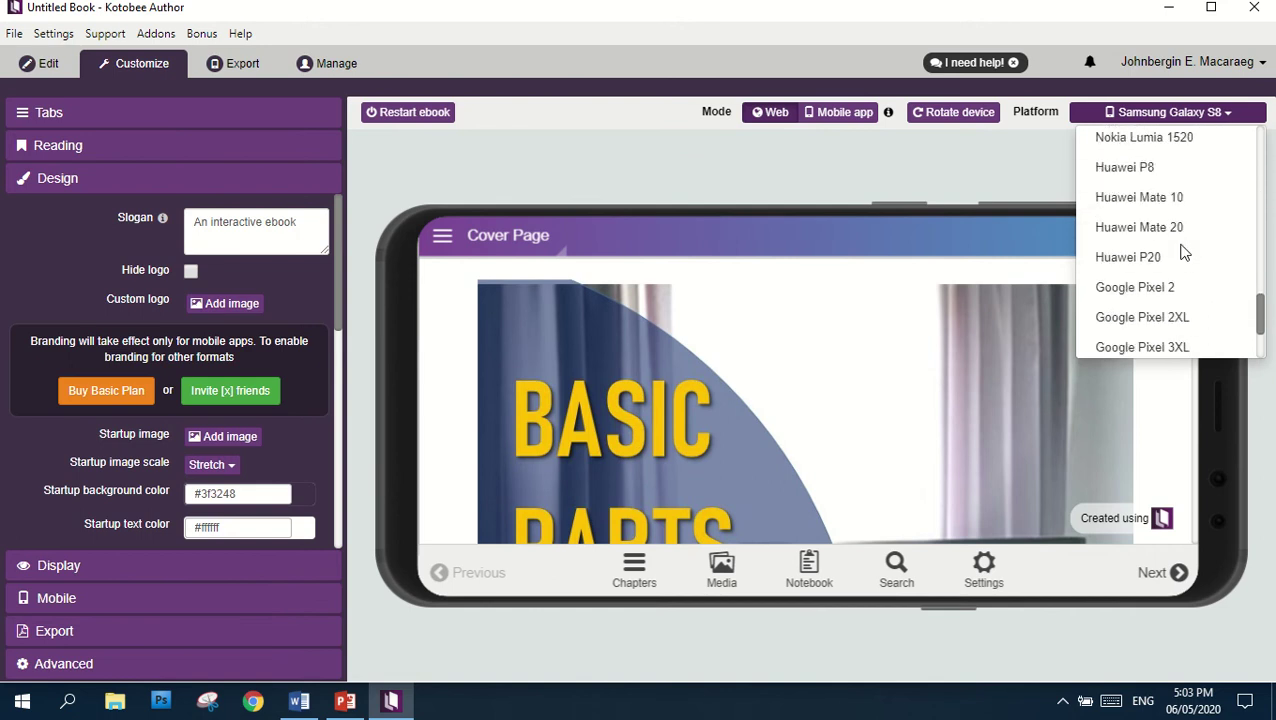
{"action": "scroll", "coordinate": [1170, 300], "scroll_direction": "up", "scroll_amount": 12}
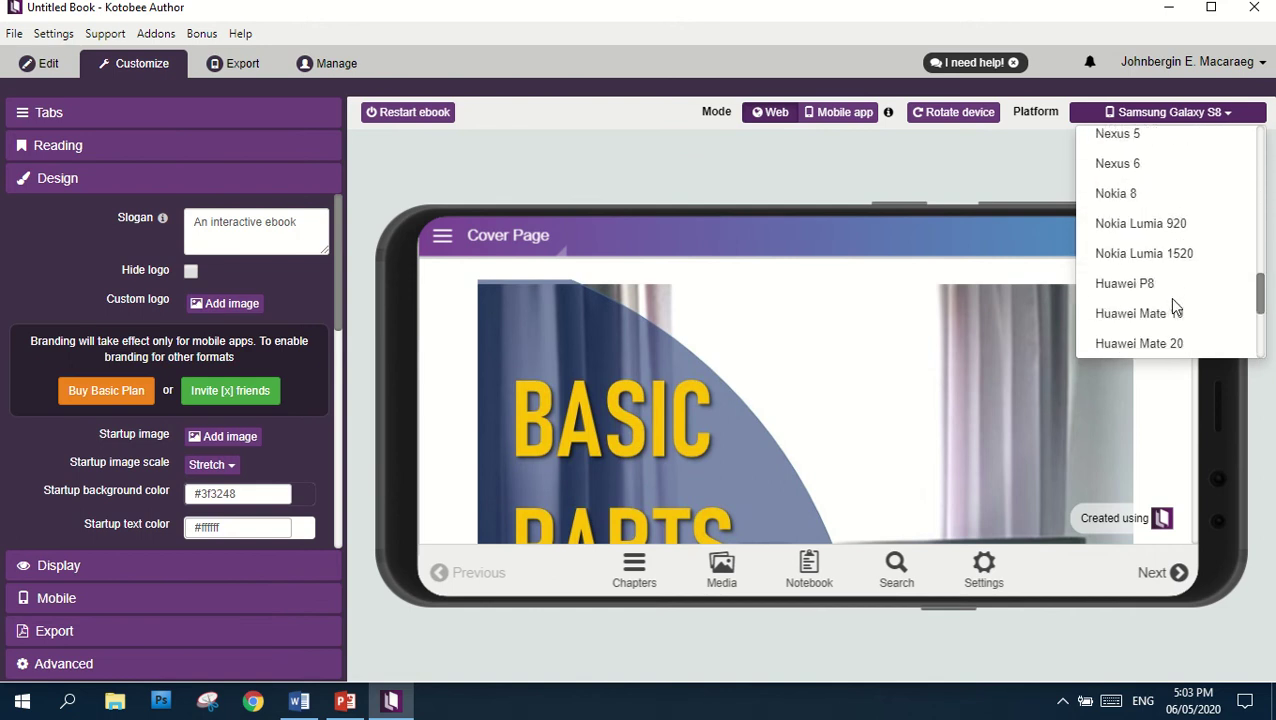
{"action": "scroll", "coordinate": [1175, 287], "scroll_direction": "up", "scroll_amount": 5}
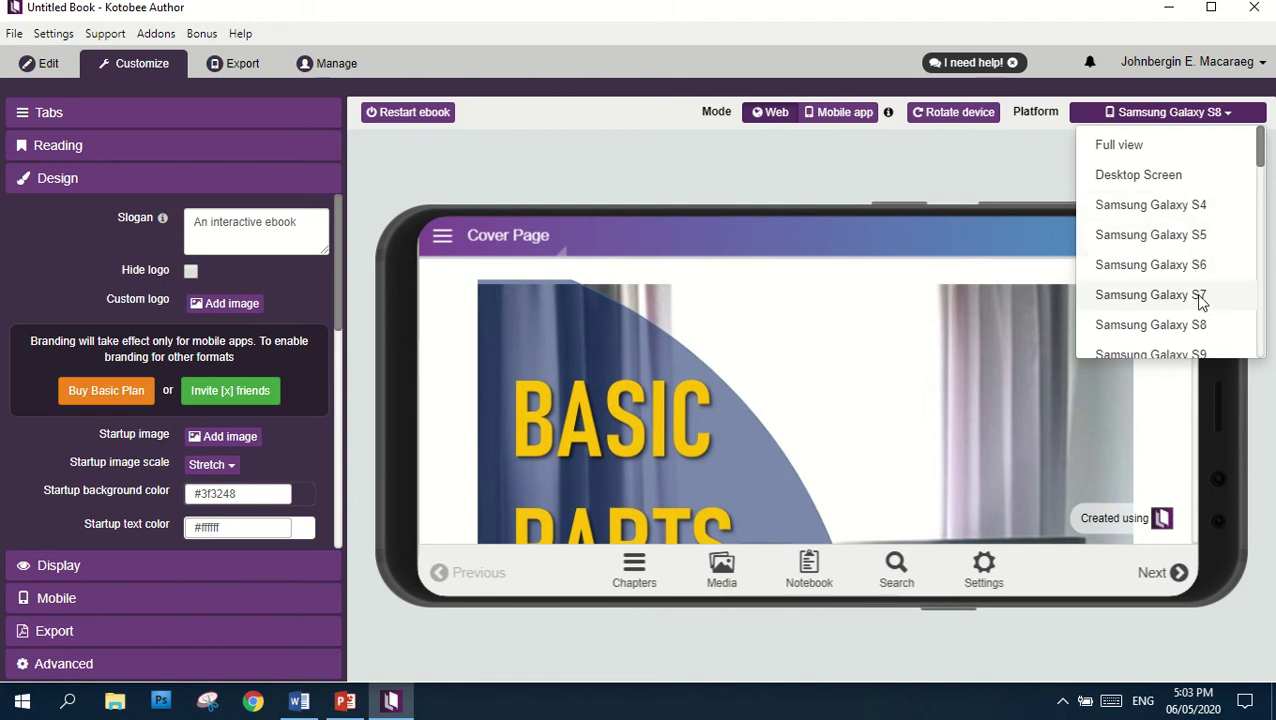
{"action": "left_click", "coordinate": [1210, 118]}
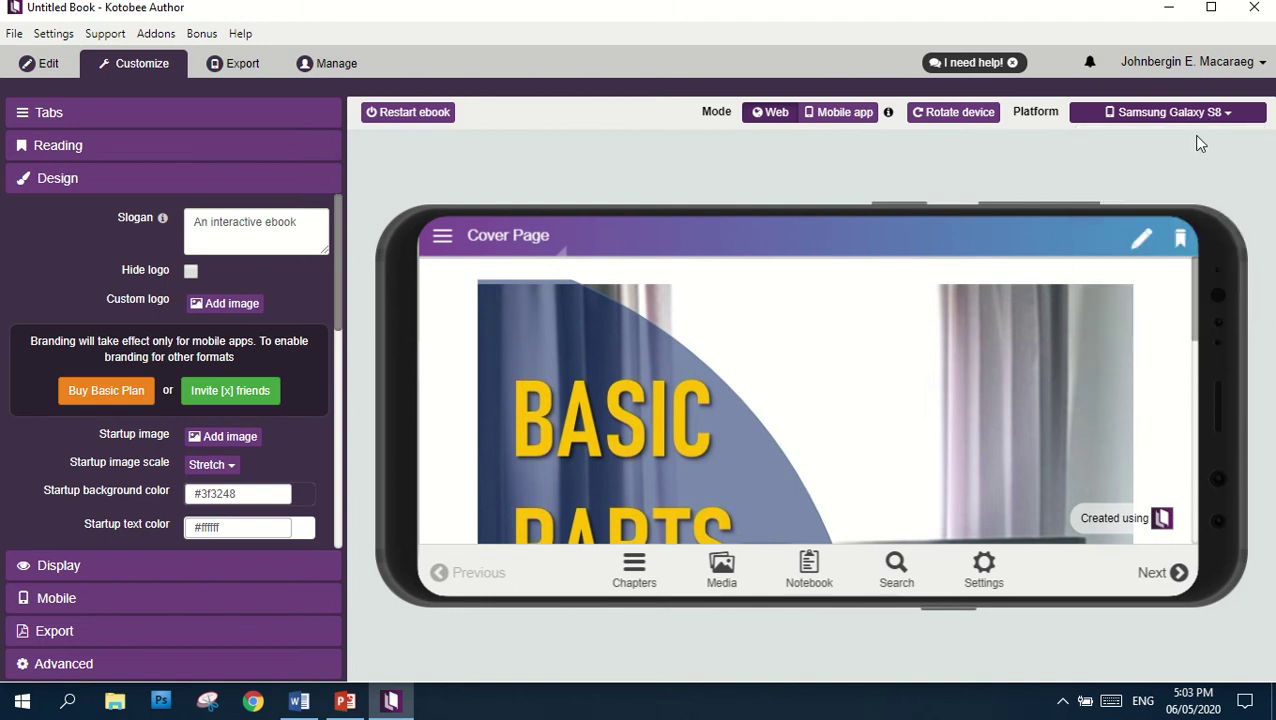
{"action": "left_click", "coordinate": [1212, 116]}
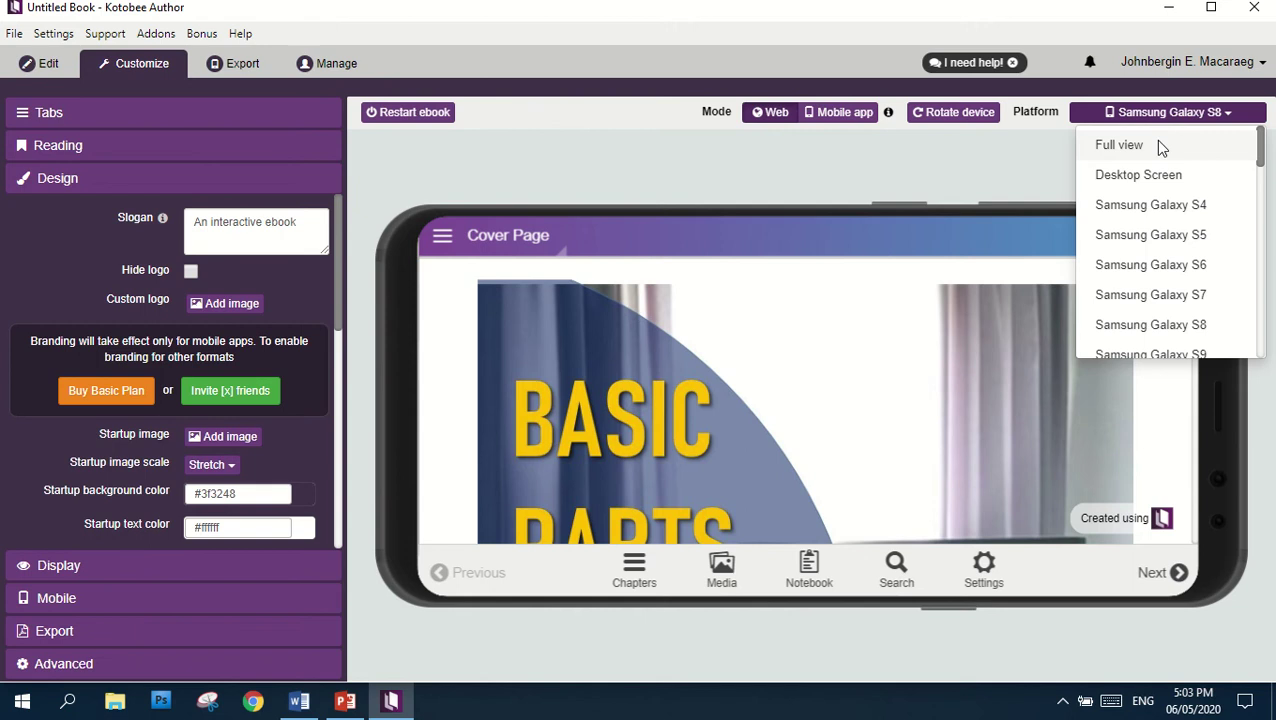
{"action": "left_click", "coordinate": [1159, 143]}
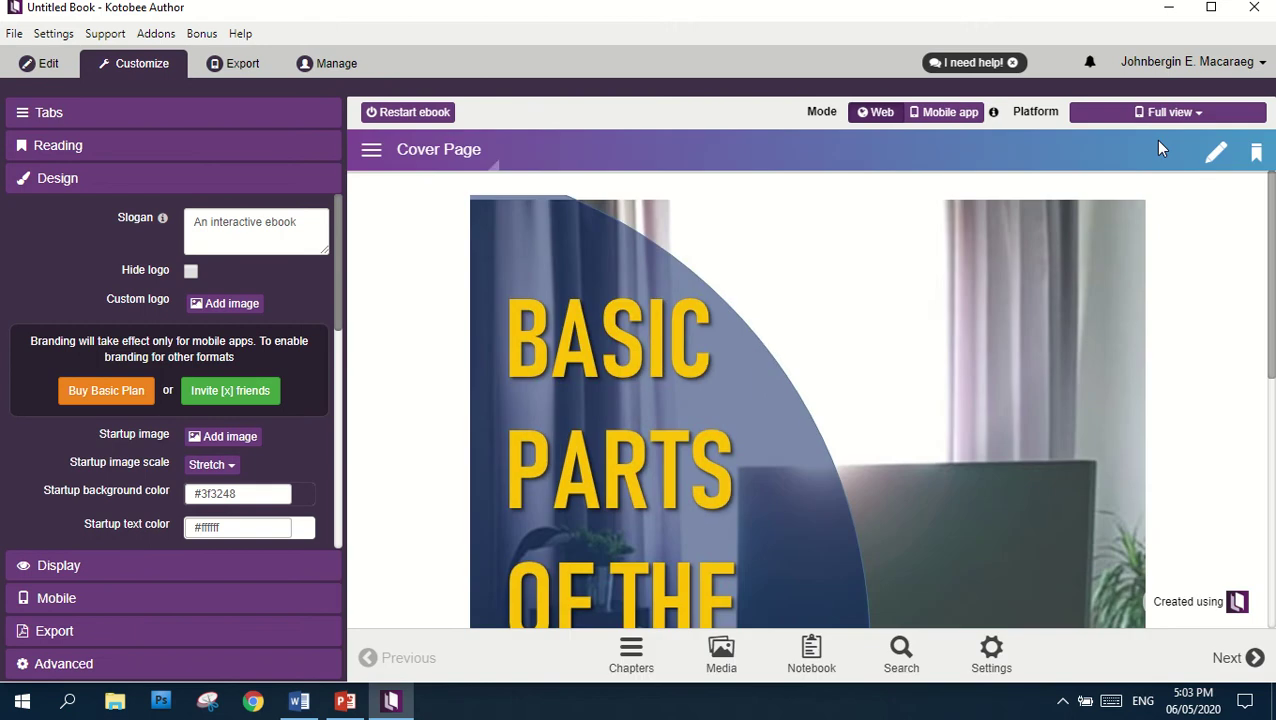
Return to editing the book and review its title and the cover page image
{"action": "left_click", "coordinate": [48, 64]}
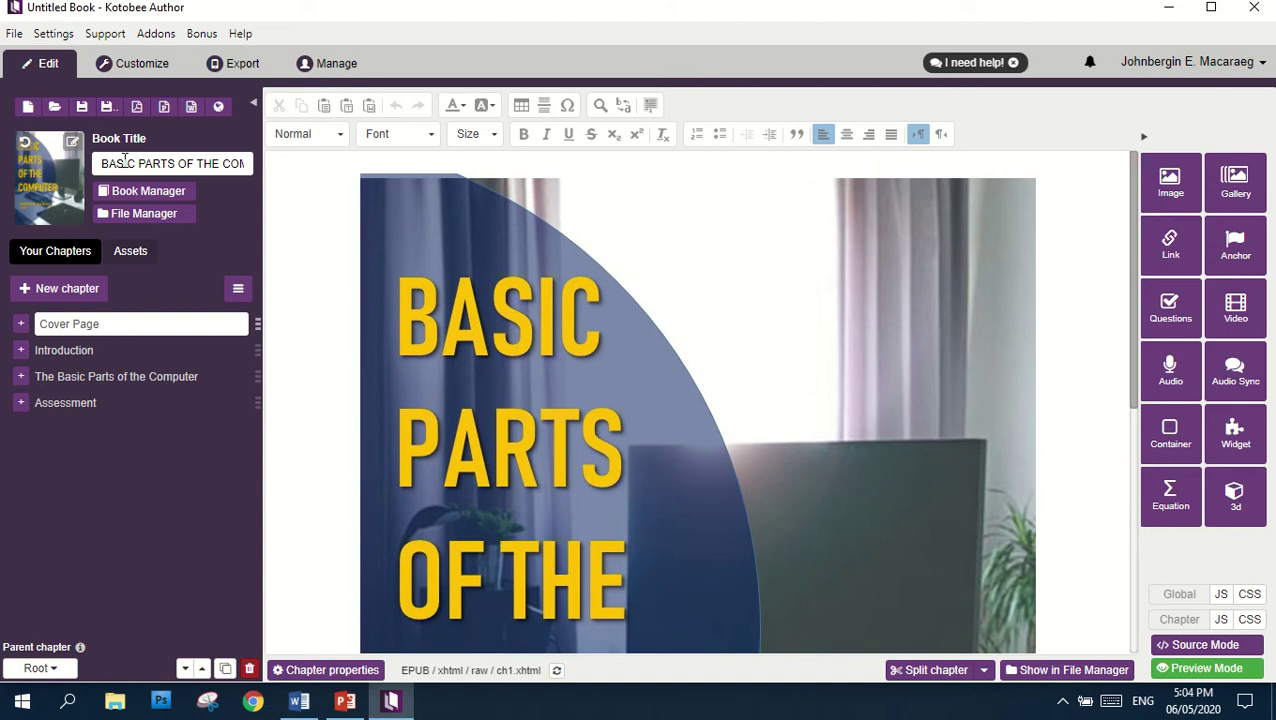
{"action": "left_click_drag", "start_coordinate": [101, 164], "coordinate": [266, 172]}
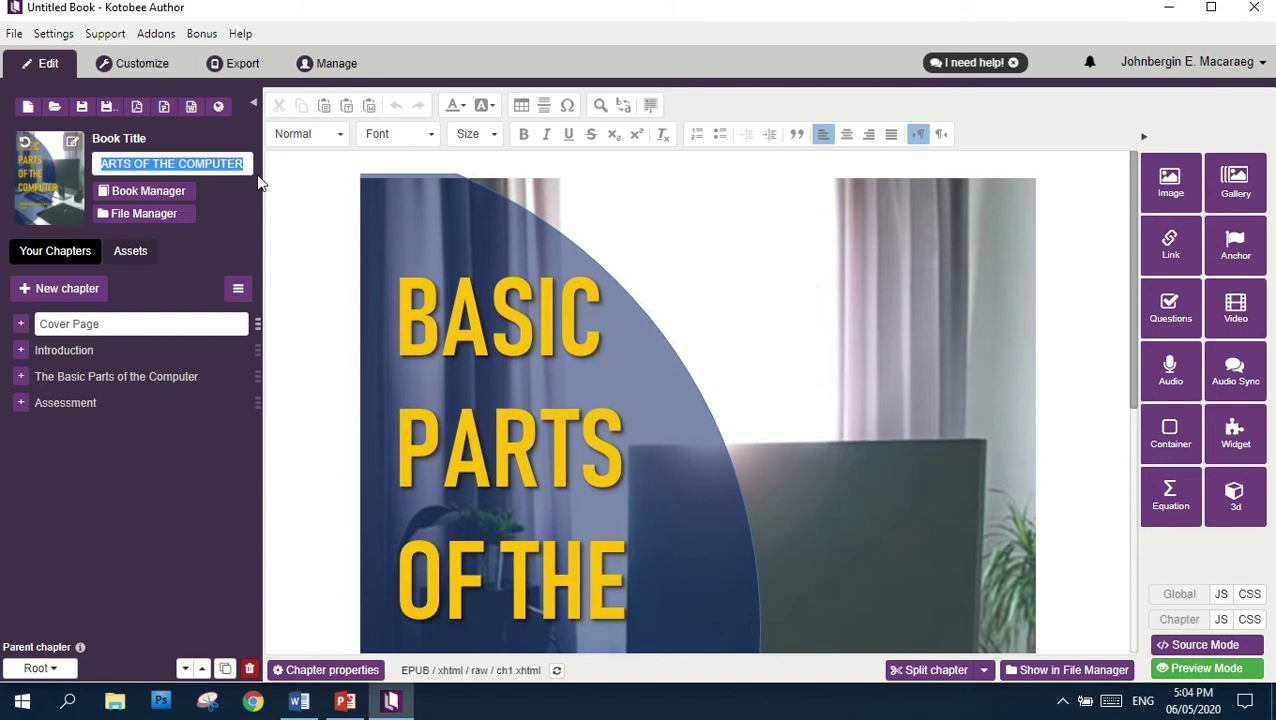
{"action": "scroll", "coordinate": [525, 318], "scroll_direction": "down", "scroll_amount": 4}
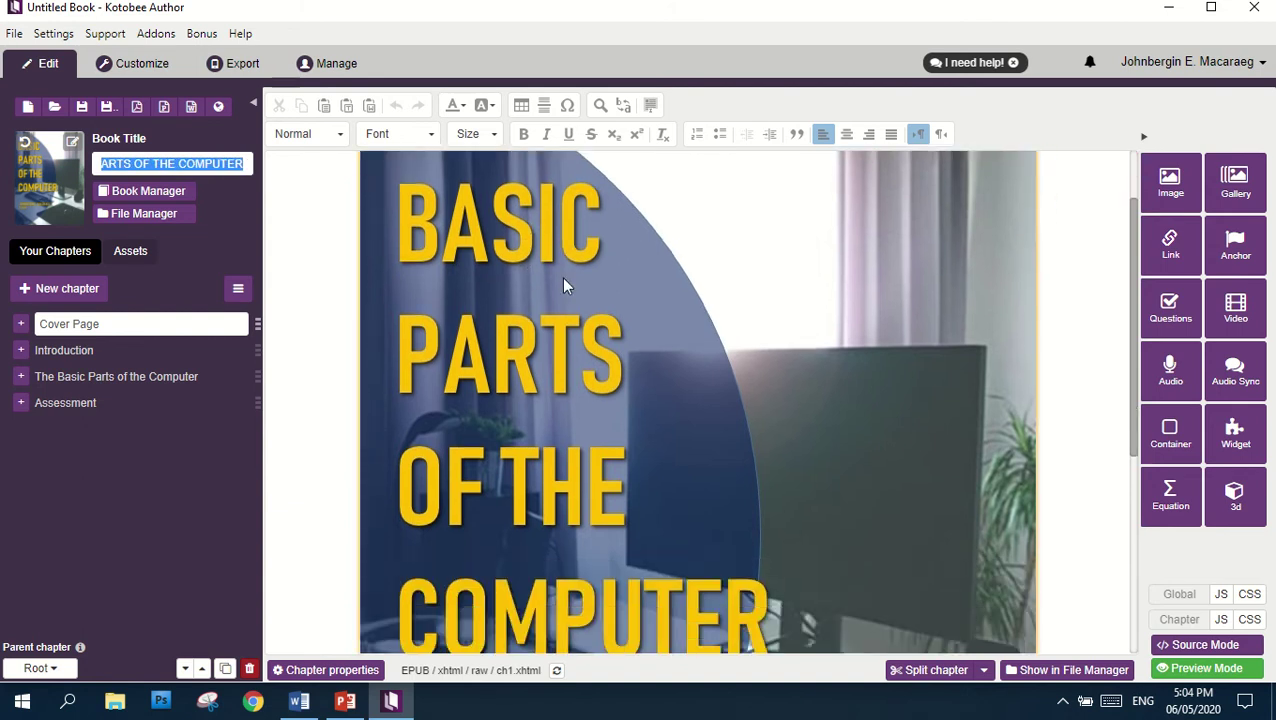
{"action": "scroll", "coordinate": [555, 280], "scroll_direction": "up", "scroll_amount": 2}
{"action": "scroll", "coordinate": [557, 288], "scroll_direction": "down", "scroll_amount": 6}
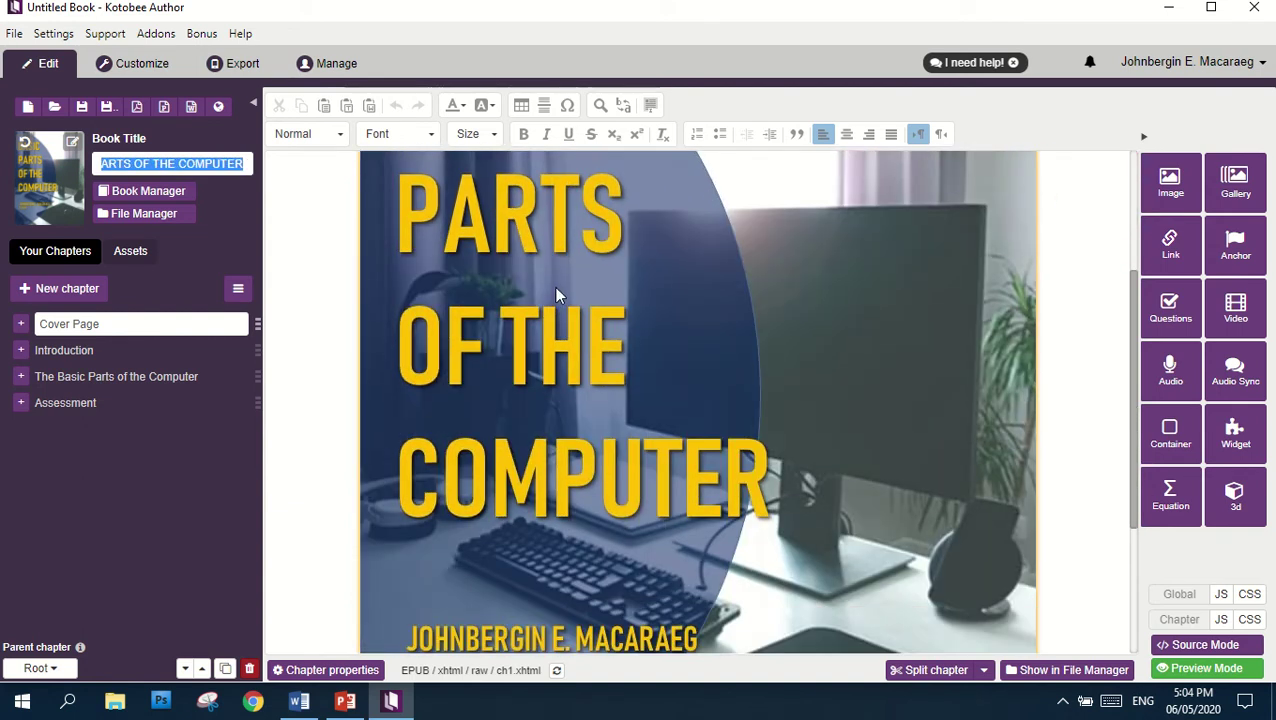
{"action": "scroll", "coordinate": [402, 333], "scroll_direction": "up", "scroll_amount": 4}
{"action": "left_click", "coordinate": [234, 193]}
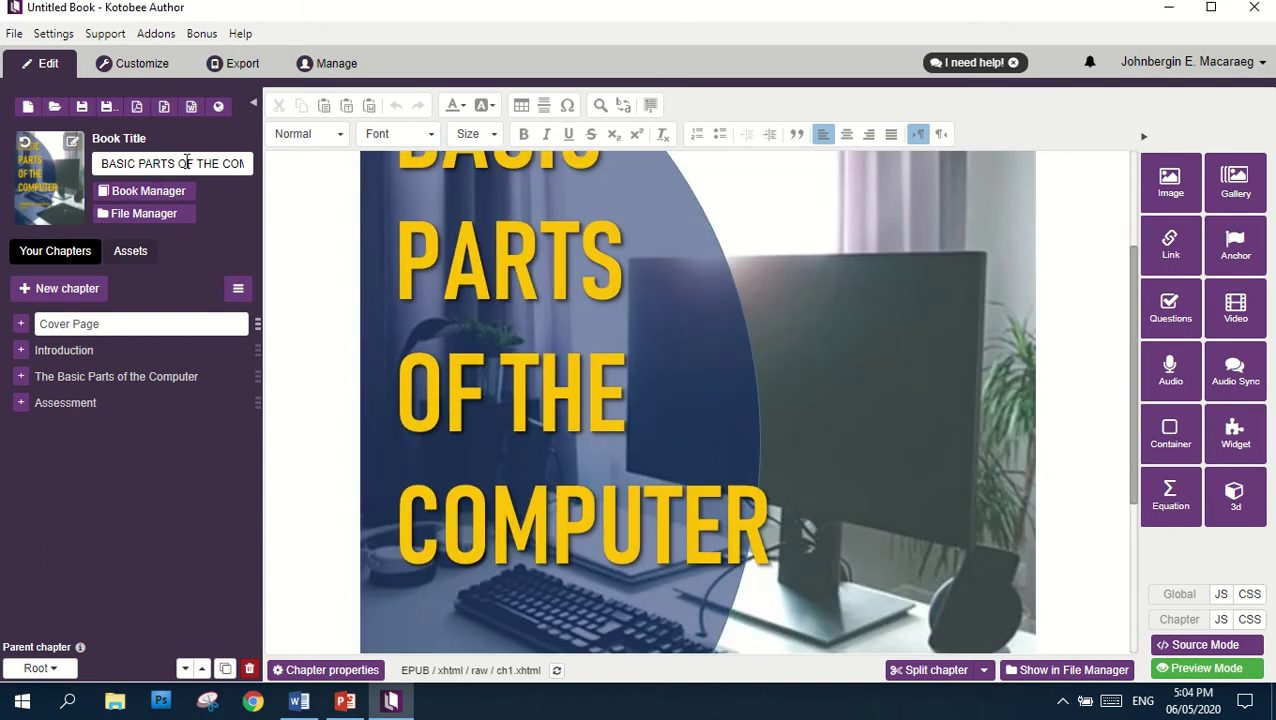
Switch to Word and select the heading BASIC PARTS OF THE COMPUTER at the start of Kotobee.docx
{"action": "left_click", "coordinate": [299, 701]}
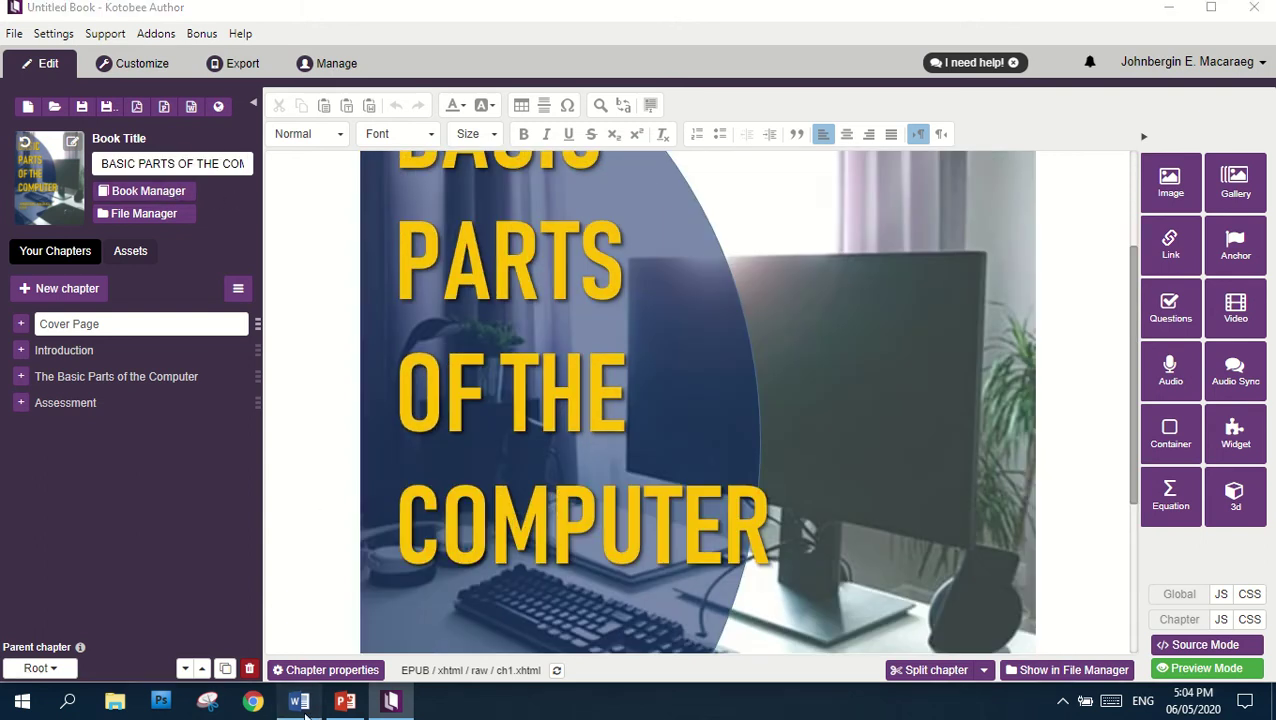
{"action": "scroll", "coordinate": [501, 301], "scroll_direction": "up", "scroll_amount": 10}
{"action": "scroll", "coordinate": [501, 301], "scroll_direction": "up", "scroll_amount": 12}
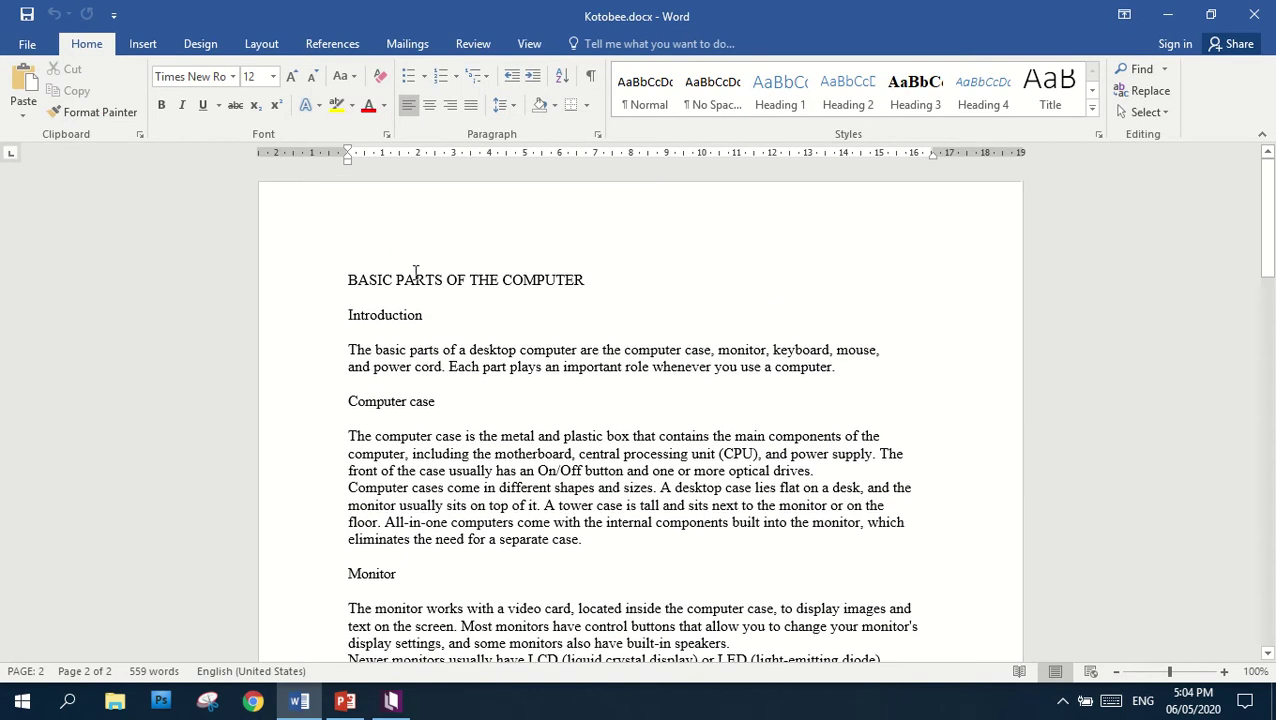
{"action": "left_click_drag", "start_coordinate": [340, 279], "coordinate": [746, 277]}
{"action": "left_click", "coordinate": [521, 305]}
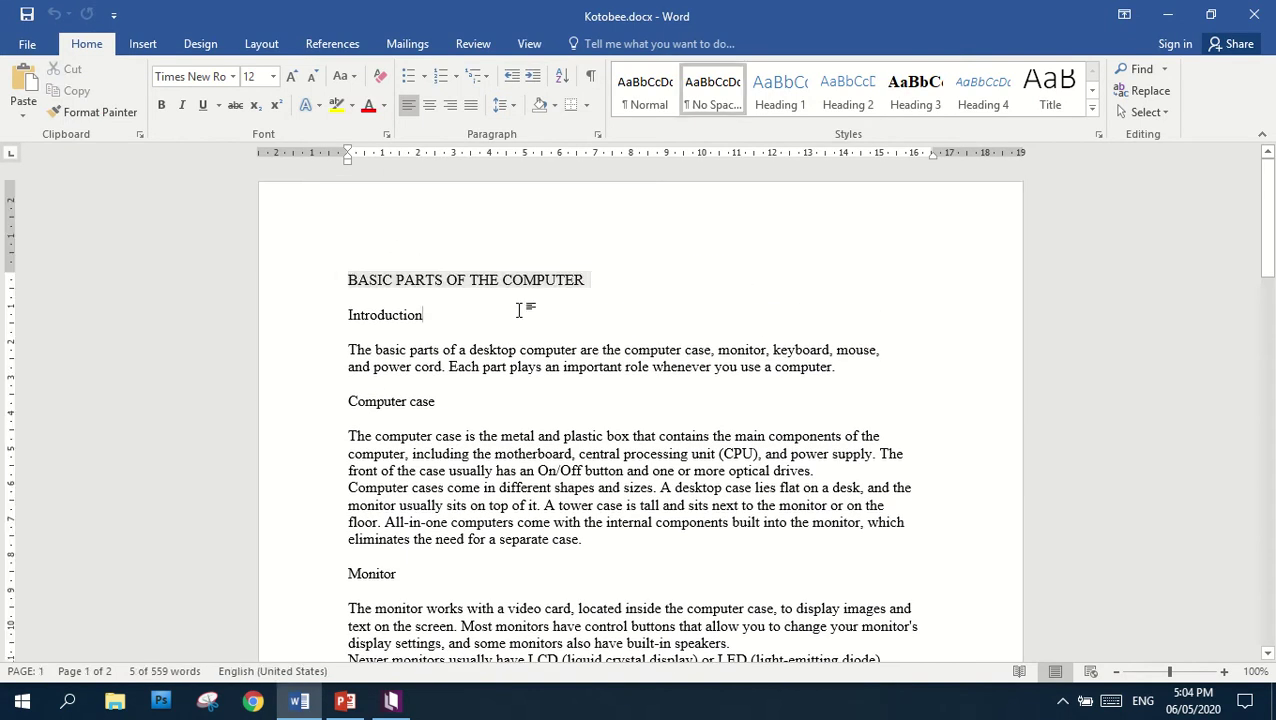
{"action": "left_click", "coordinate": [351, 280]}
{"action": "left_click_drag", "start_coordinate": [349, 280], "coordinate": [609, 279]}
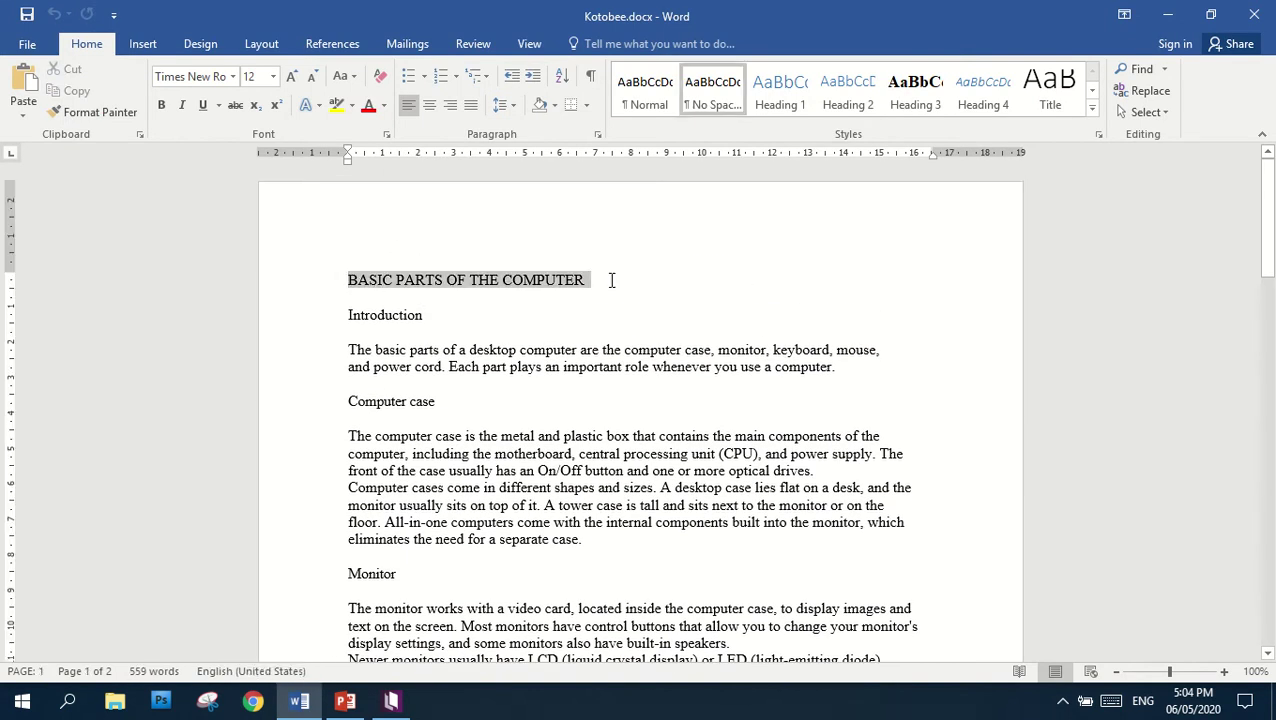
Switch back to Kotobee Author and clear the existing book title
{"action": "left_click", "coordinate": [391, 700]}
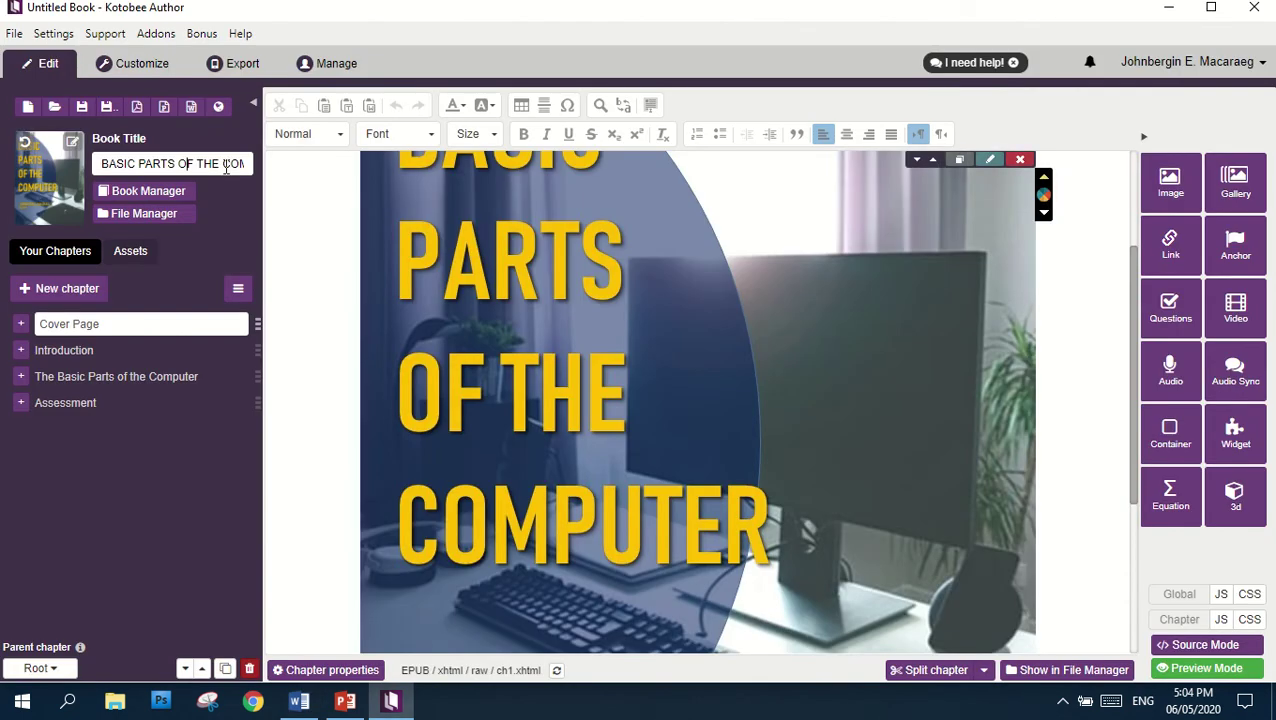
{"action": "left_click", "coordinate": [224, 165]}
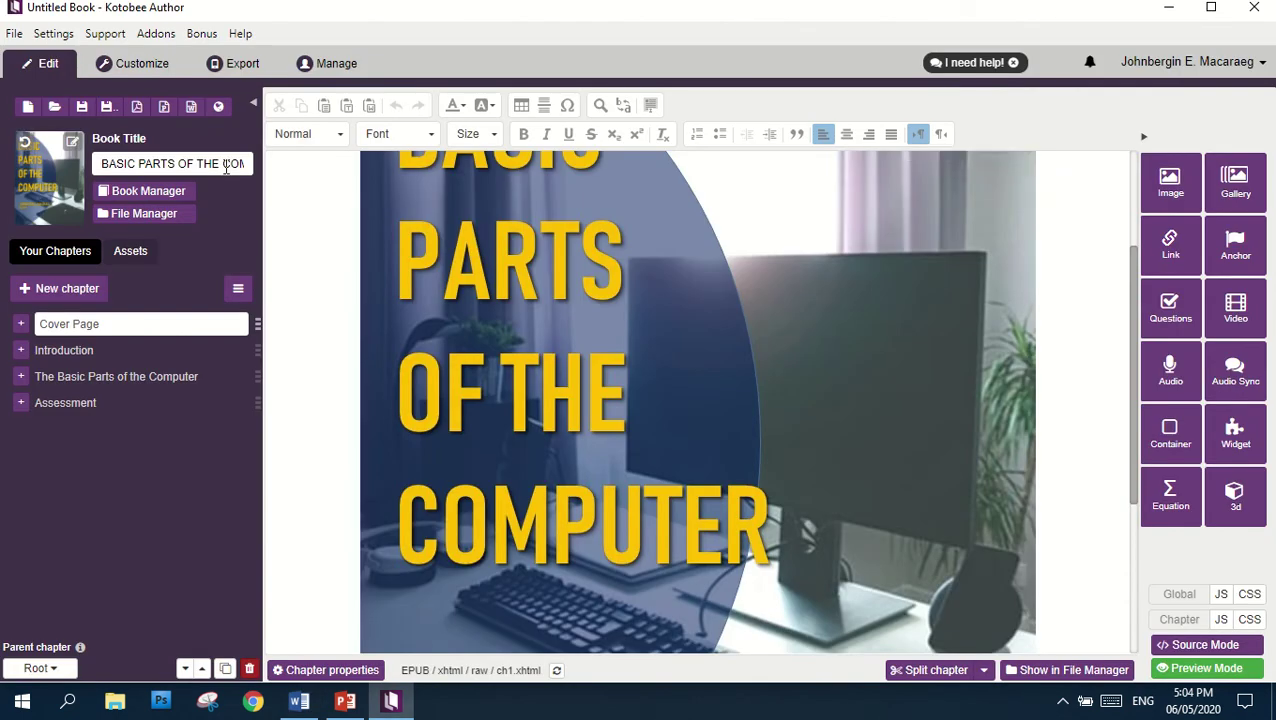
{"action": "key", "text": "ctrl+a"}
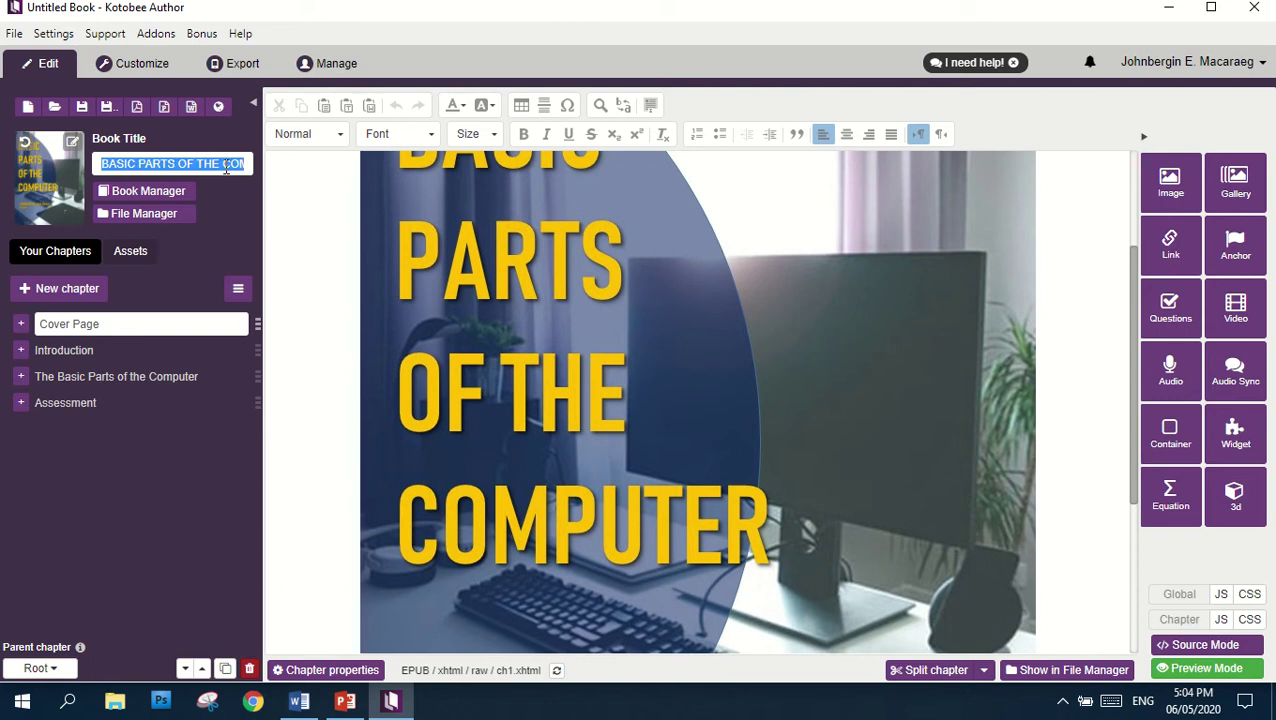
{"action": "key", "text": "End"}
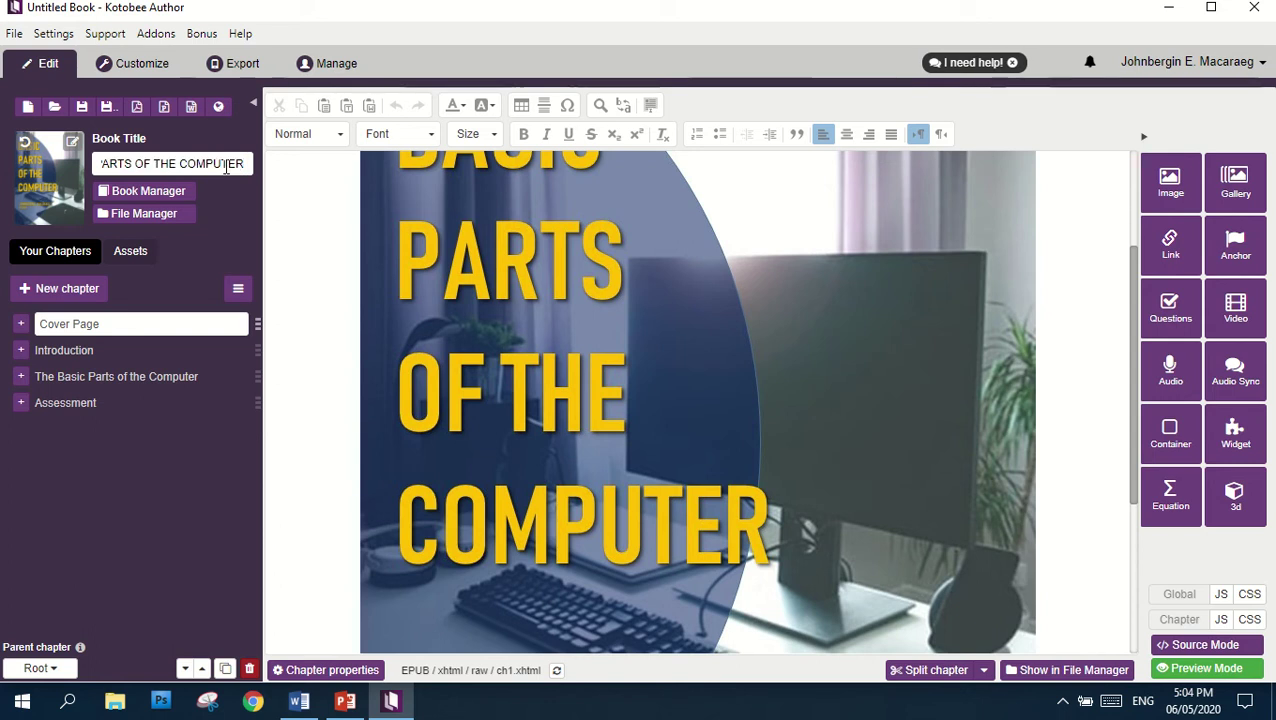
{"action": "key", "text": "ctrl+a"}
{"action": "key", "text": "BackSpace"}
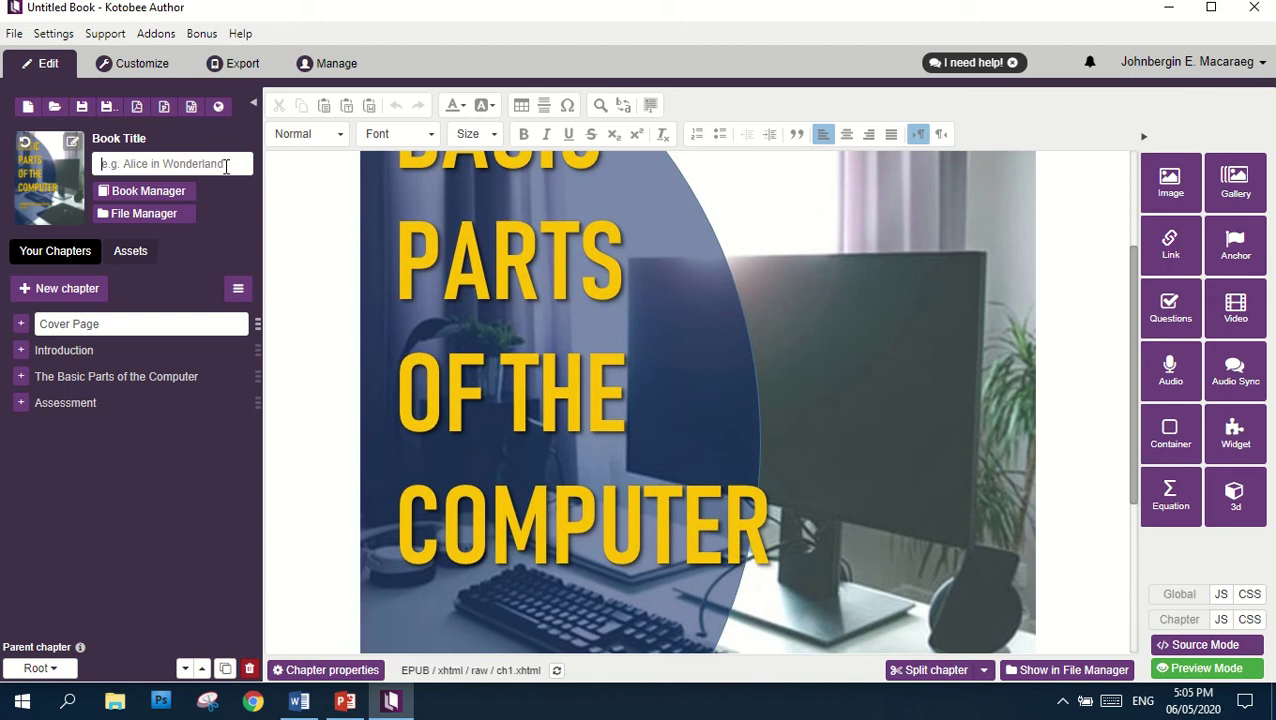
Copy the heading BASIC PARTS OF THE COMPUTER from the Word document and paste it as the book title in Kotobee Author
{"action": "left_click", "coordinate": [299, 703]}
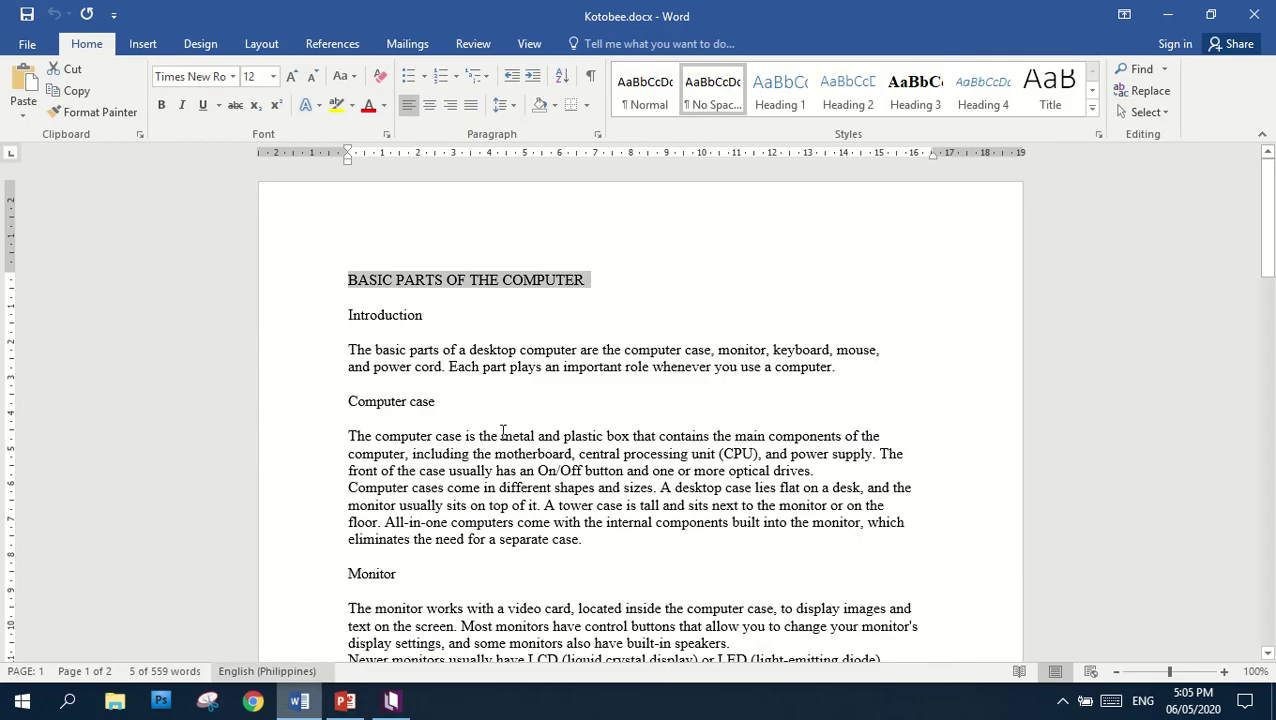
{"action": "left_click", "coordinate": [562, 283]}
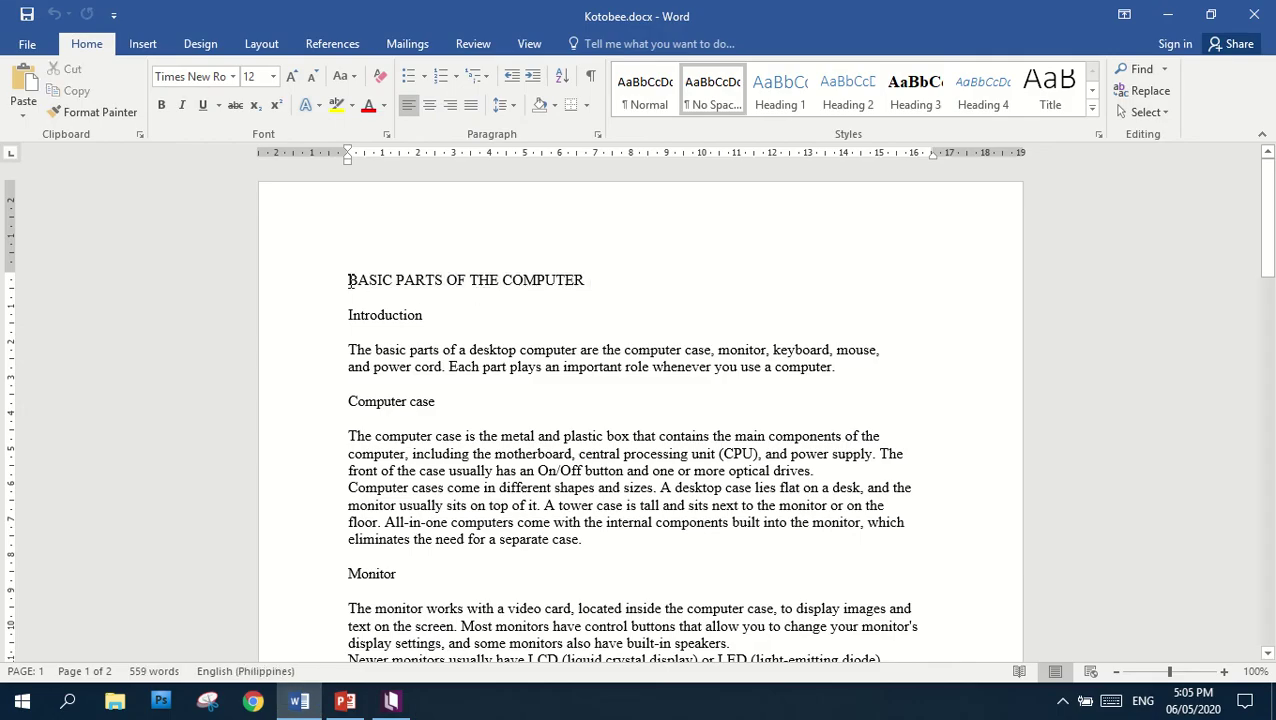
{"action": "left_click_drag", "start_coordinate": [348, 281], "coordinate": [598, 283]}
{"action": "key", "text": "ctrl+c"}
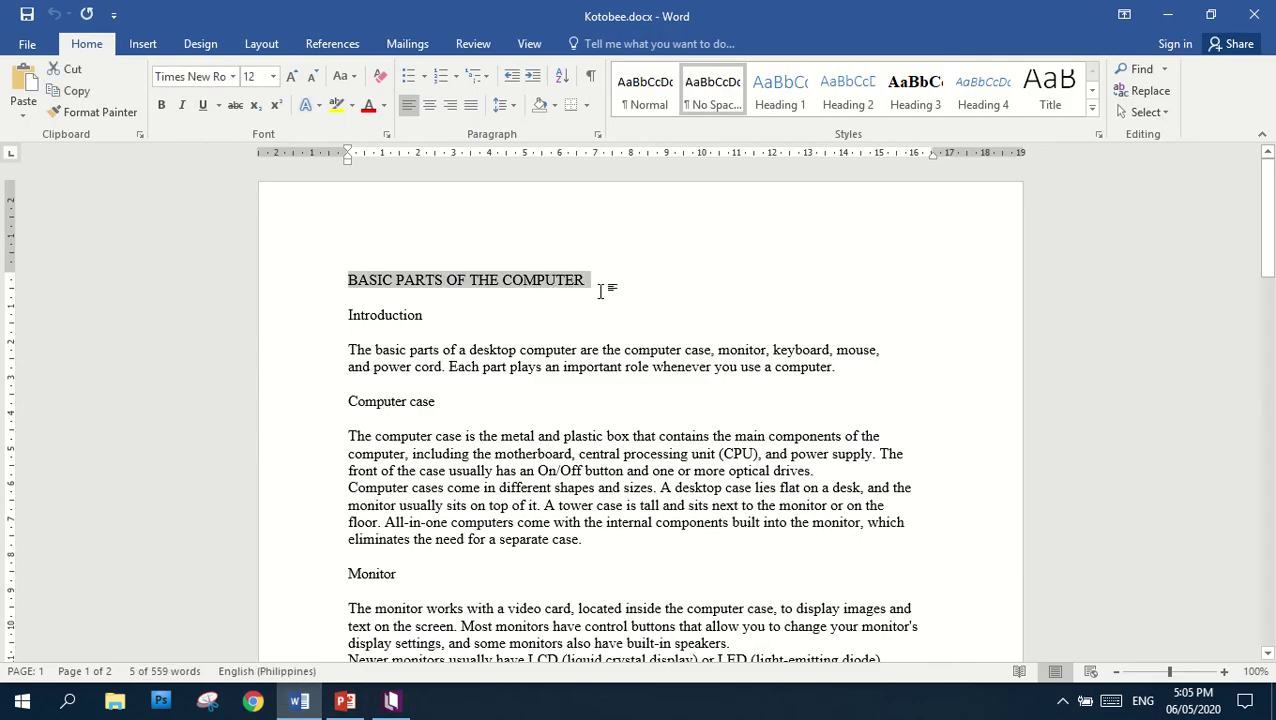
{"action": "left_click", "coordinate": [391, 701]}
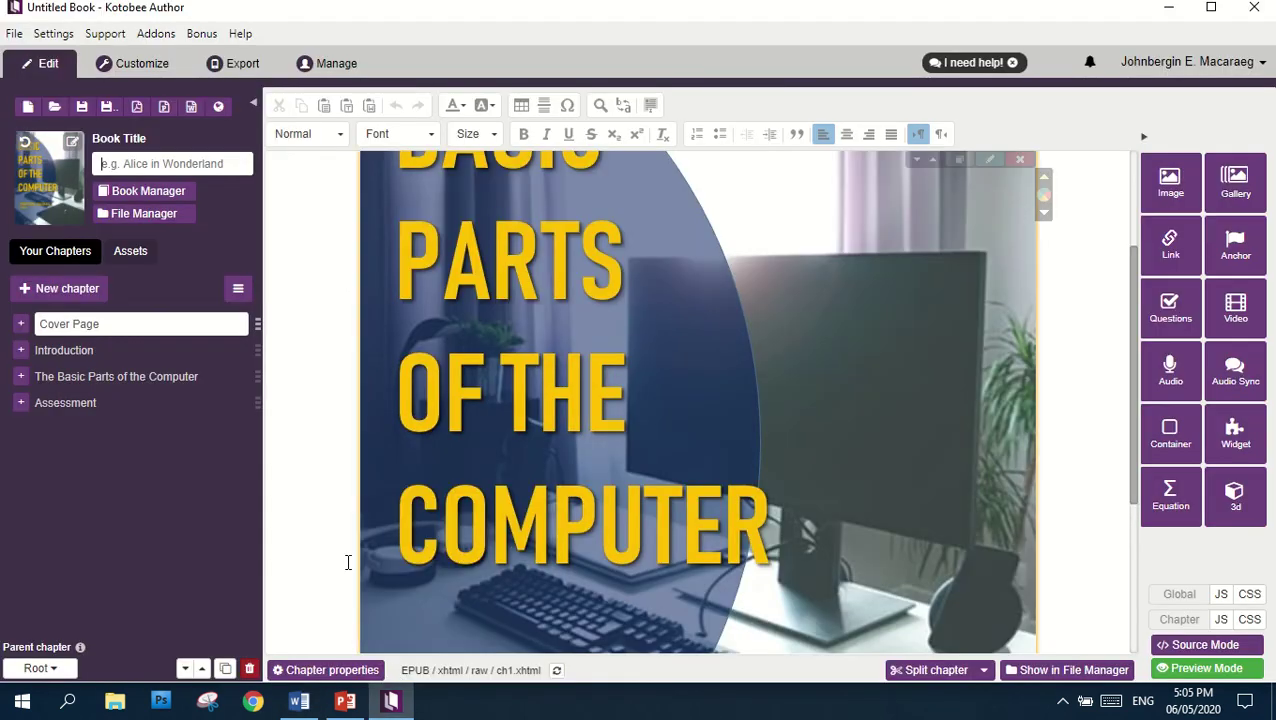
{"action": "left_click", "coordinate": [200, 164]}
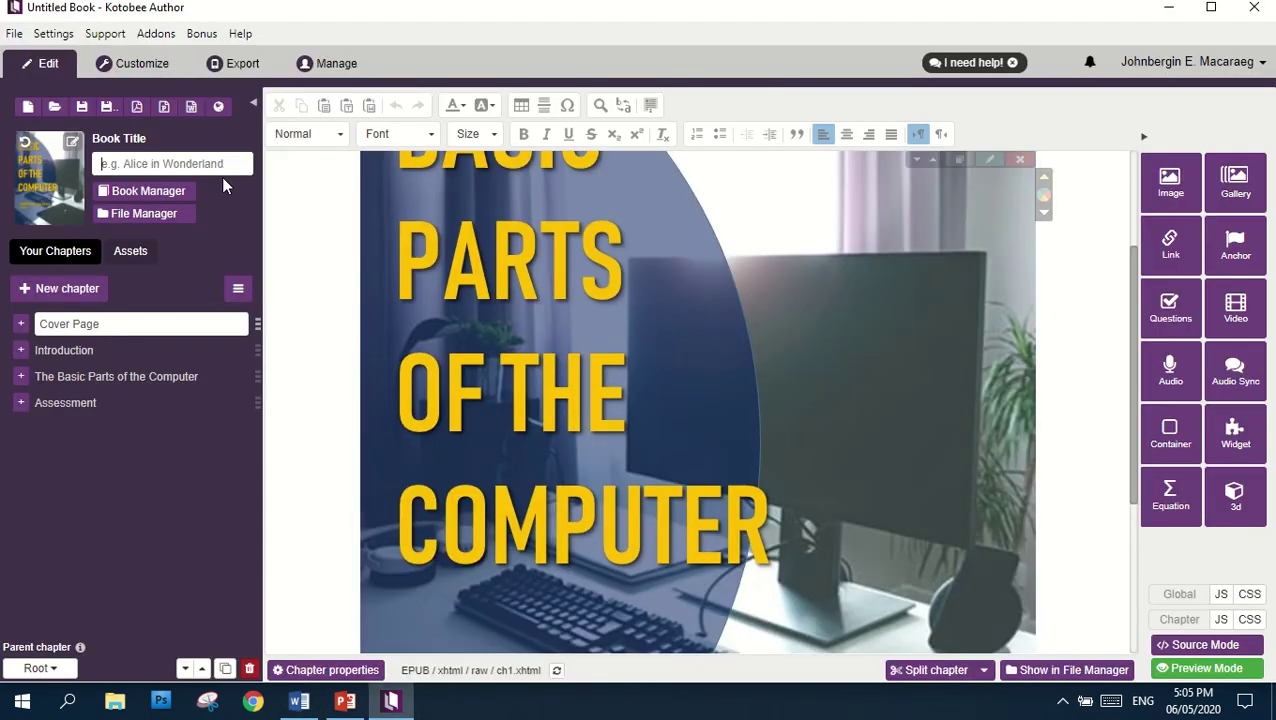
{"action": "key", "text": "ctrl+v"}
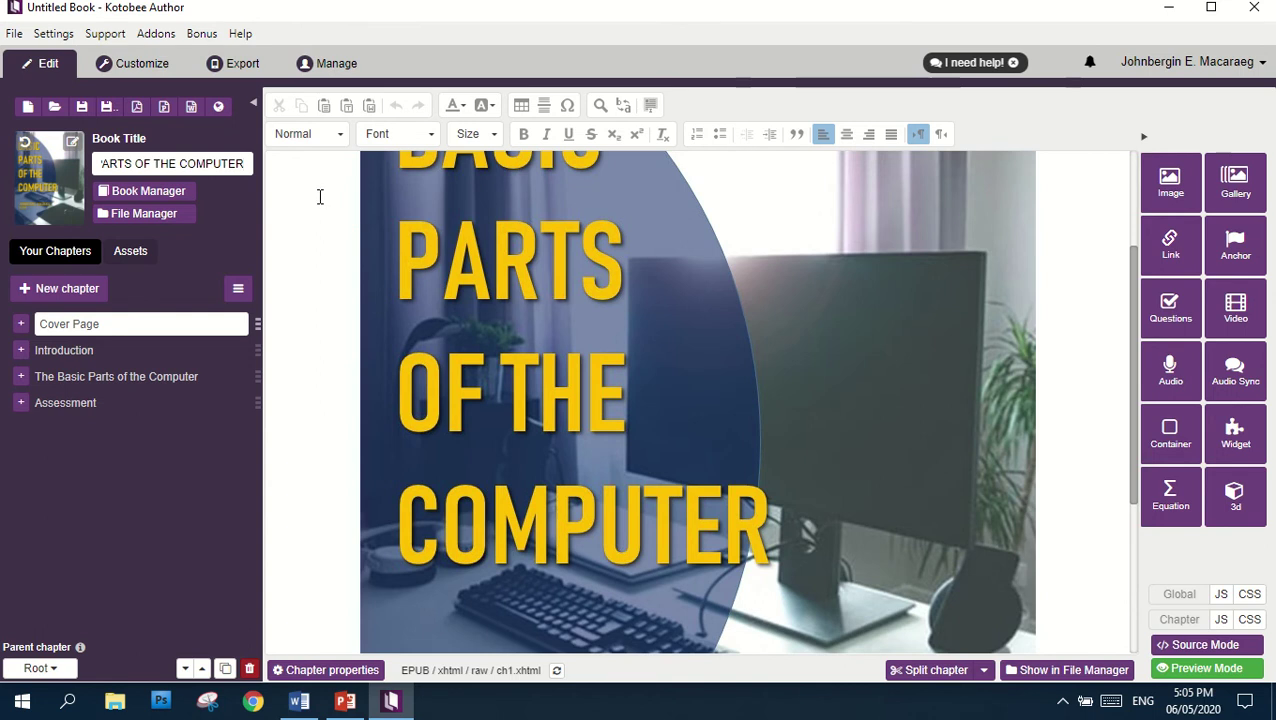
Review the title, author, publisher, ISBN, rights and description in the Book Manager's book information, and accept the details
{"action": "left_click", "coordinate": [137, 190]}
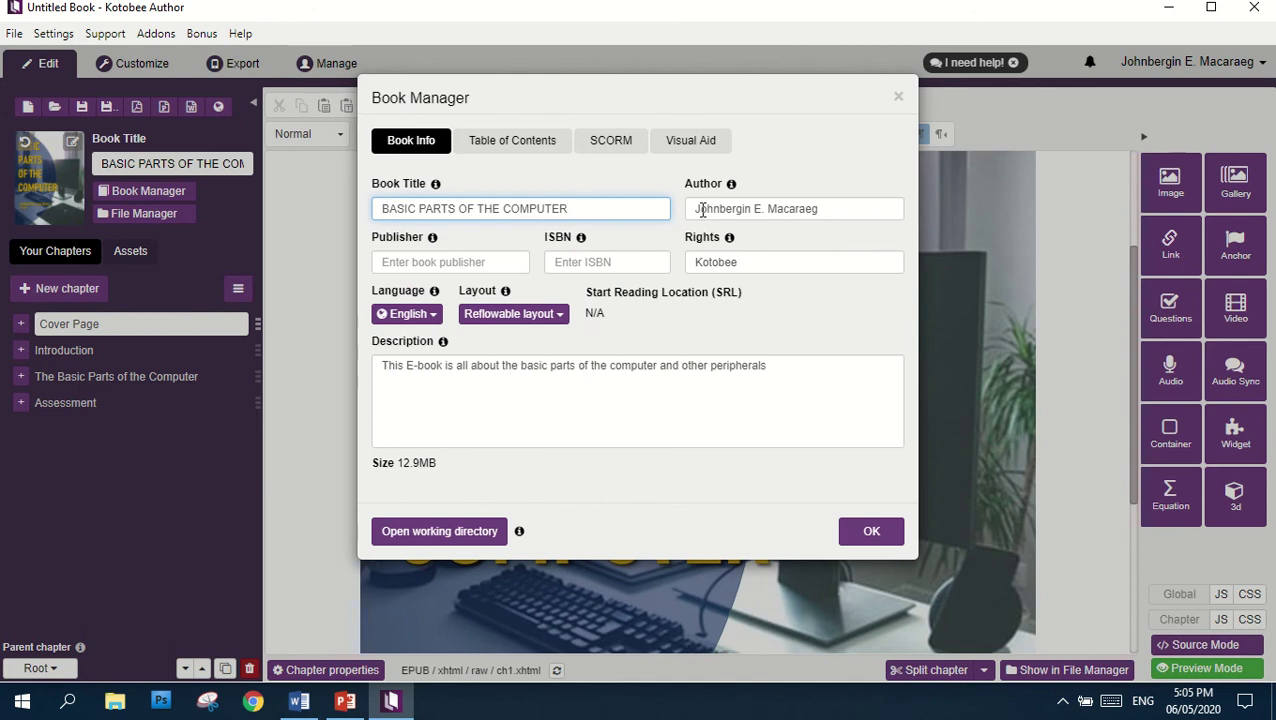
{"action": "left_click_drag", "start_coordinate": [692, 209], "coordinate": [590, 262]}
{"action": "left_click", "coordinate": [617, 237]}
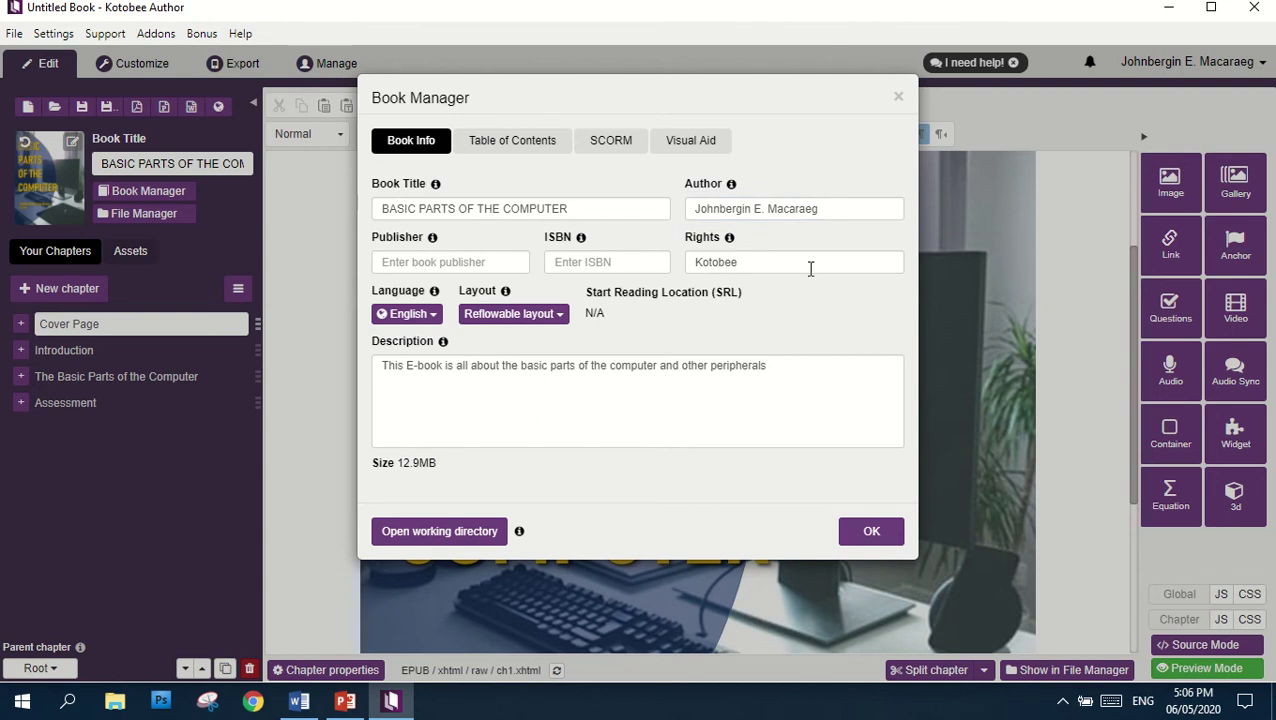
{"action": "left_click", "coordinate": [818, 377]}
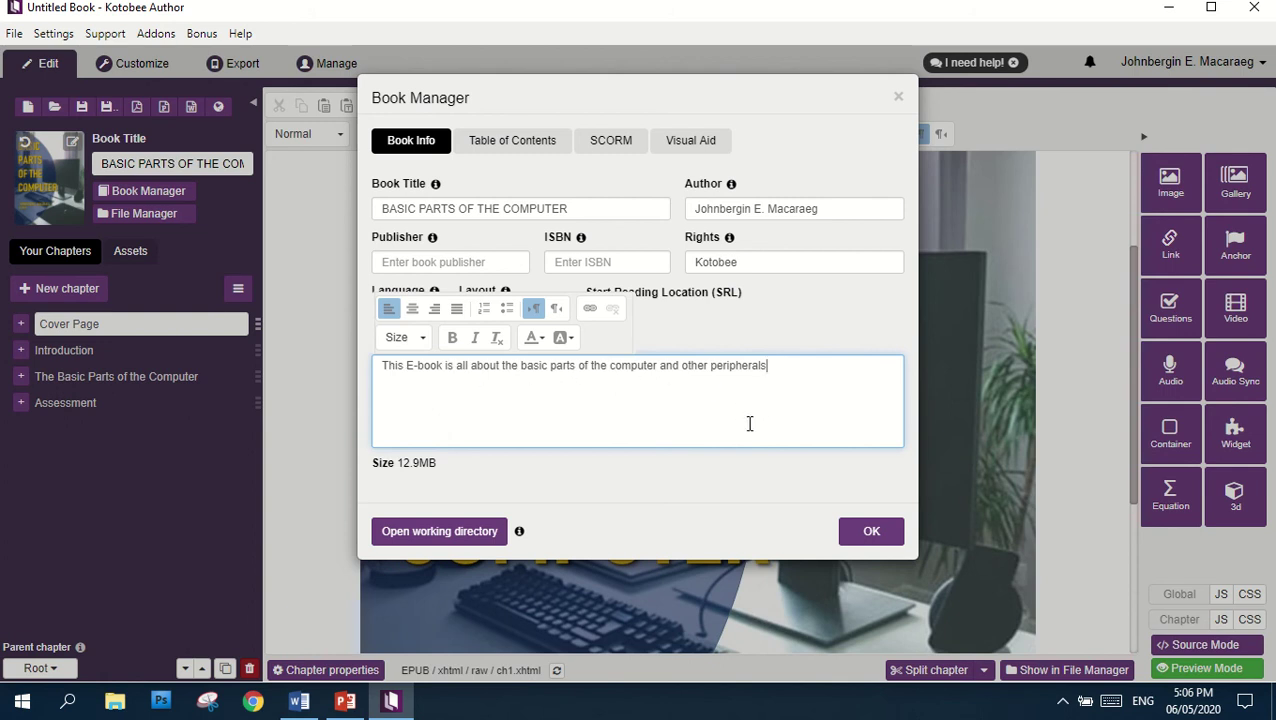
{"action": "left_click", "coordinate": [884, 530]}
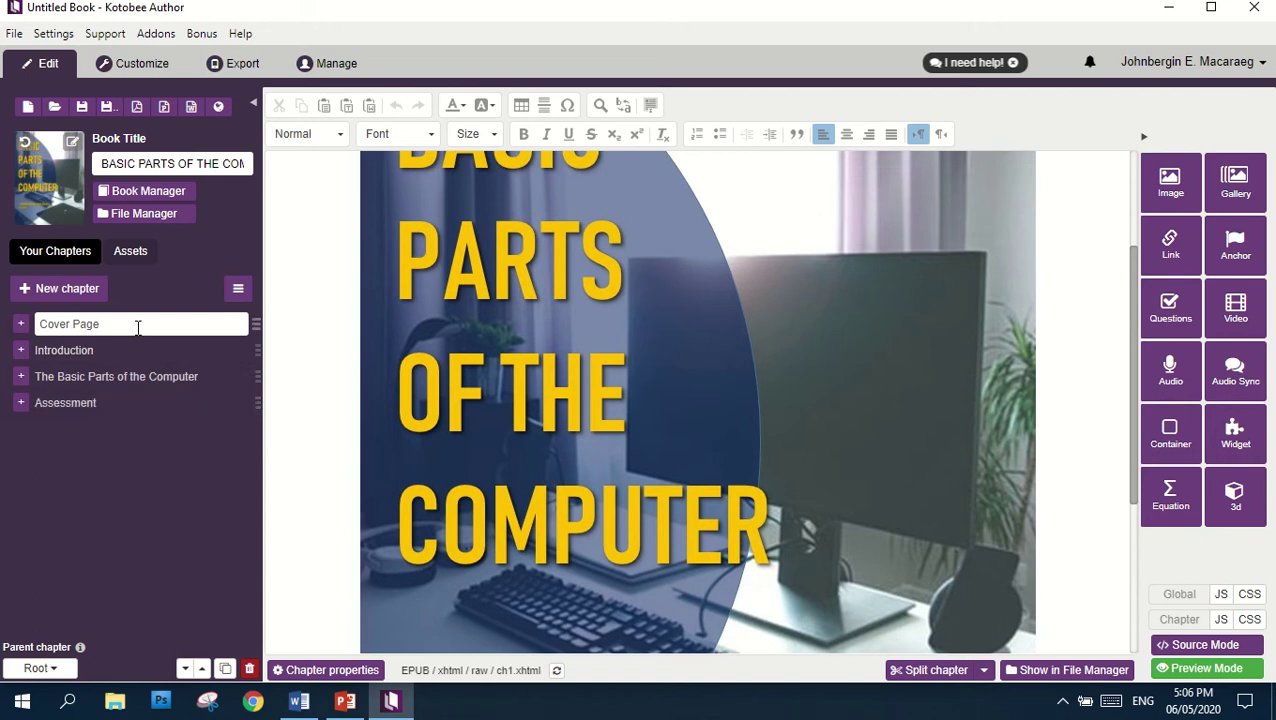
{"action": "mouse_move", "coordinate": [665, 350]}
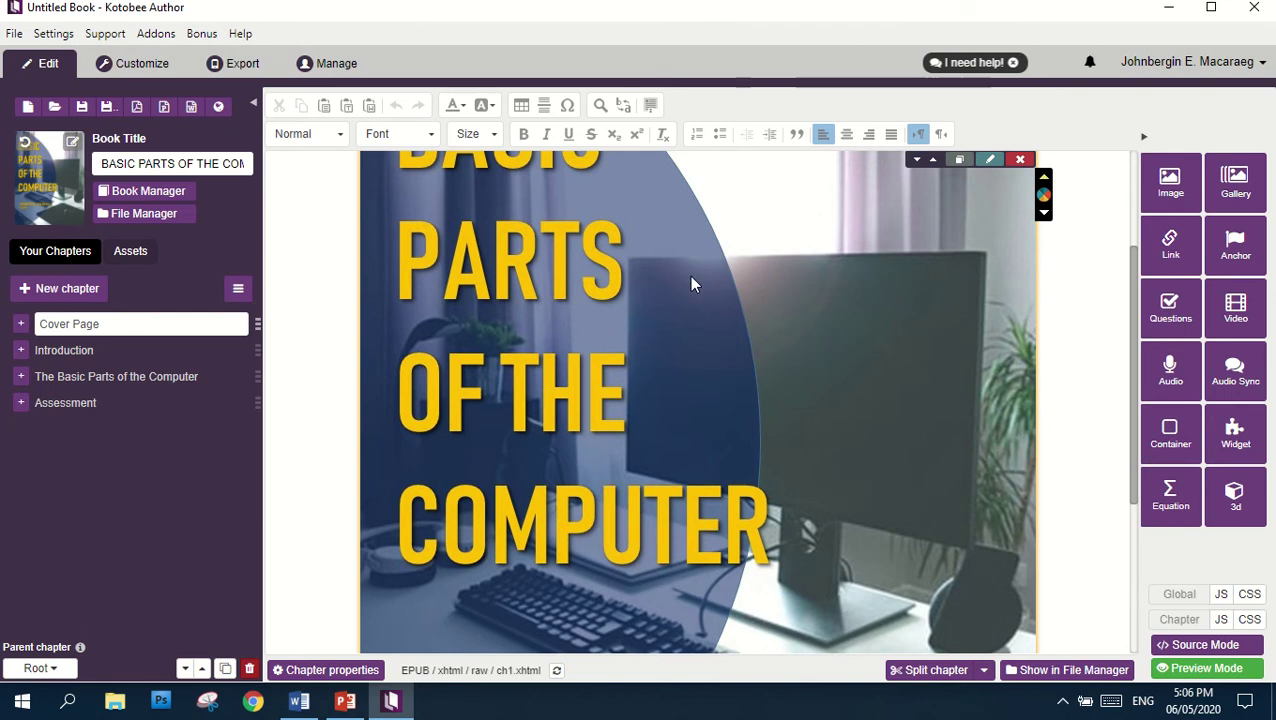
Look over the cover image in the Cover Page chapter and delete it, confirming the deletion
{"action": "scroll", "coordinate": [692, 270], "scroll_direction": "down", "scroll_amount": 3}
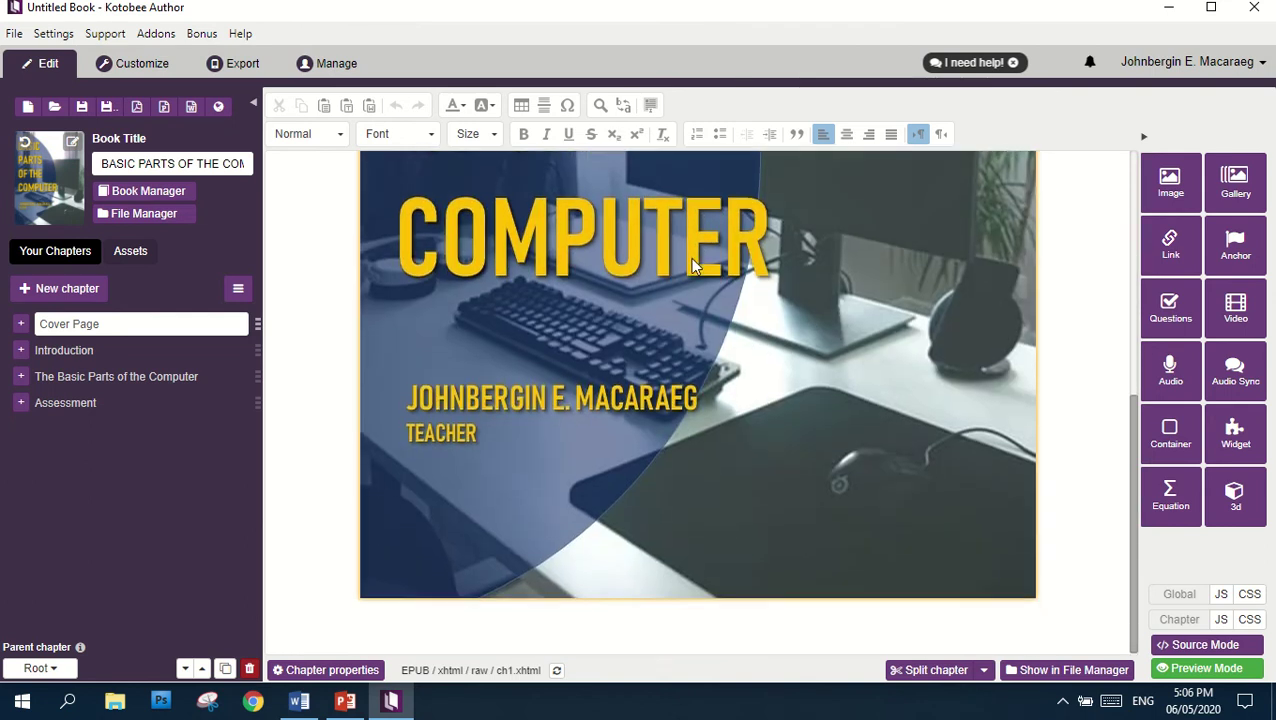
{"action": "scroll", "coordinate": [692, 260], "scroll_direction": "up", "scroll_amount": 3}
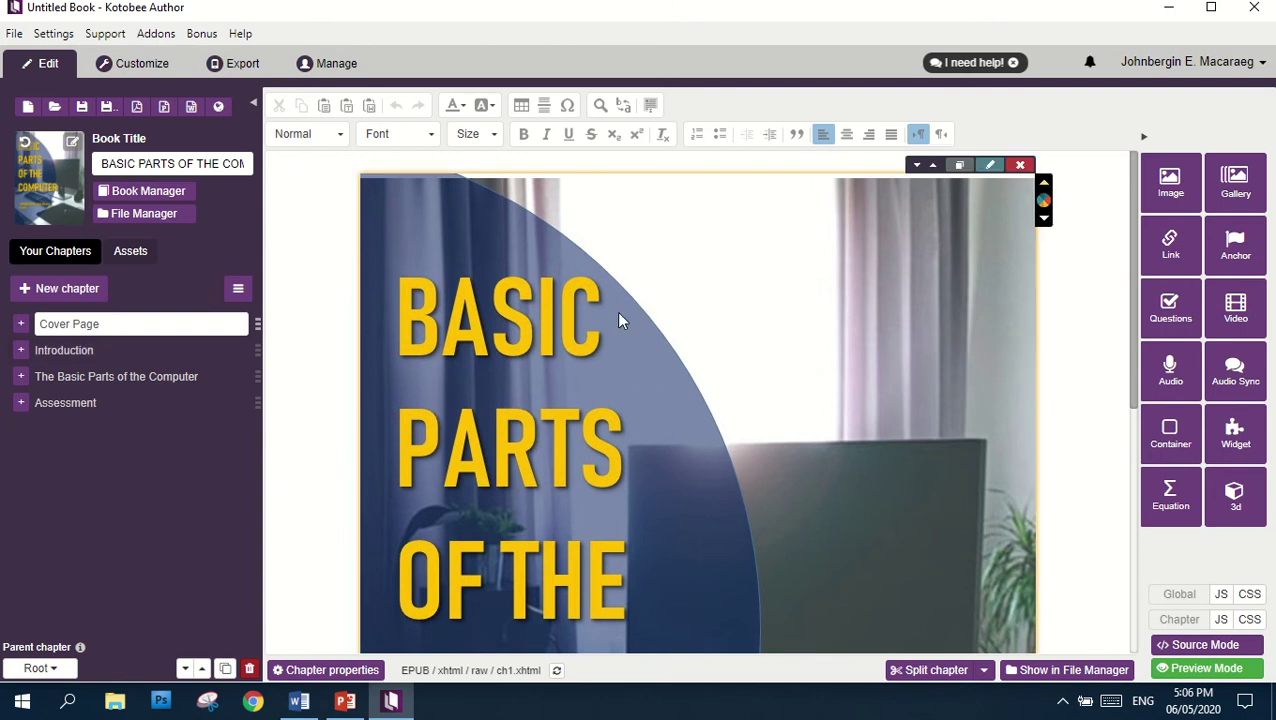
{"action": "scroll", "coordinate": [648, 322], "scroll_direction": "down", "scroll_amount": 3}
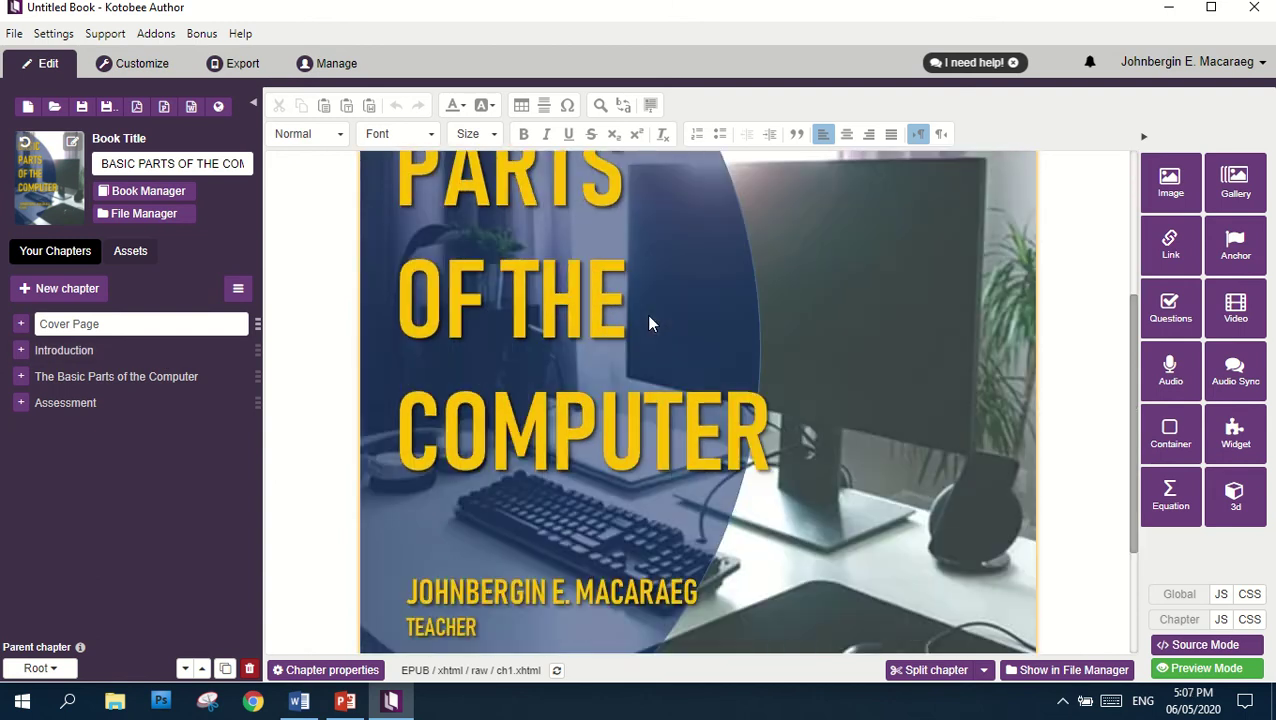
{"action": "scroll", "coordinate": [648, 323], "scroll_direction": "up", "scroll_amount": 3}
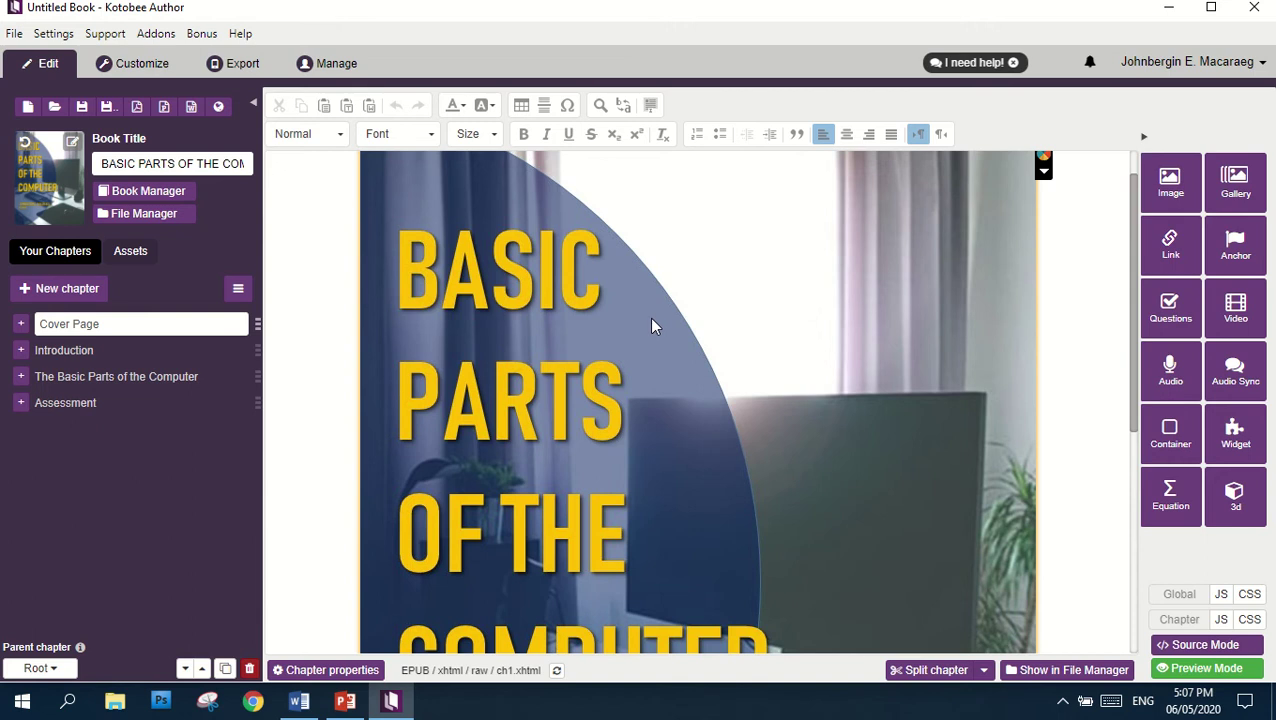
{"action": "left_click", "coordinate": [651, 319]}
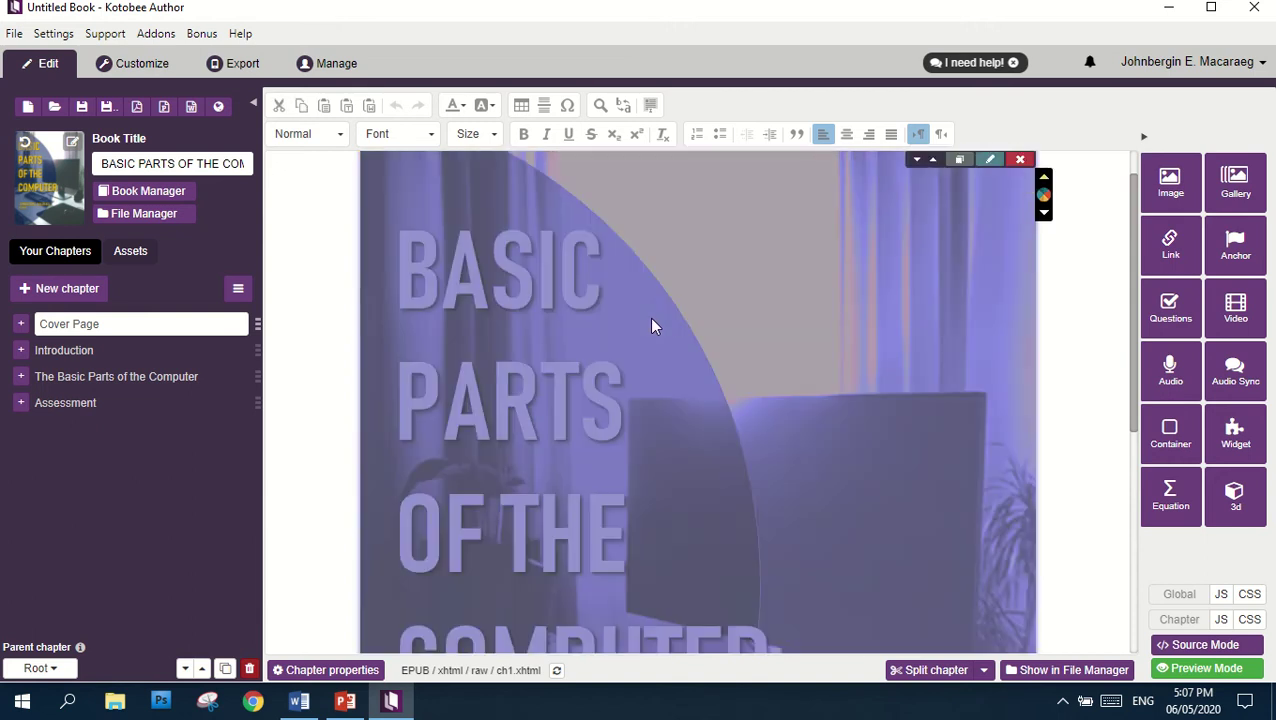
{"action": "left_click", "coordinate": [1020, 161]}
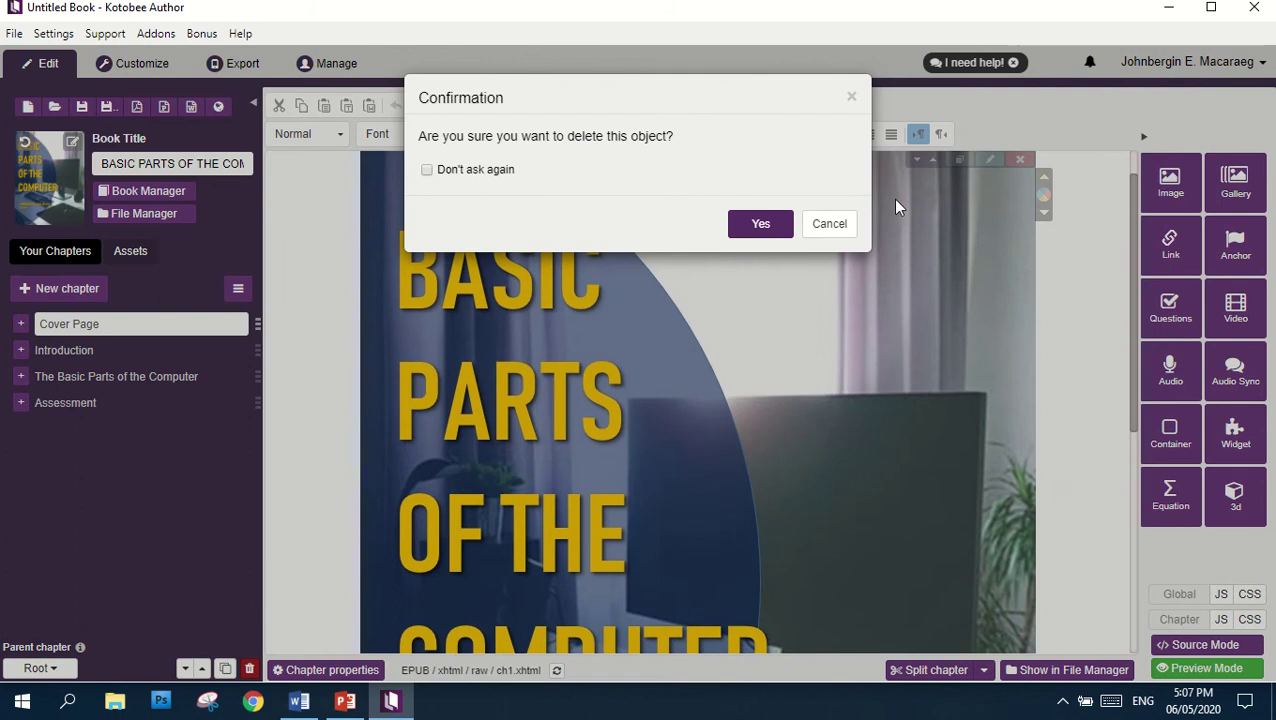
{"action": "left_click", "coordinate": [758, 224]}
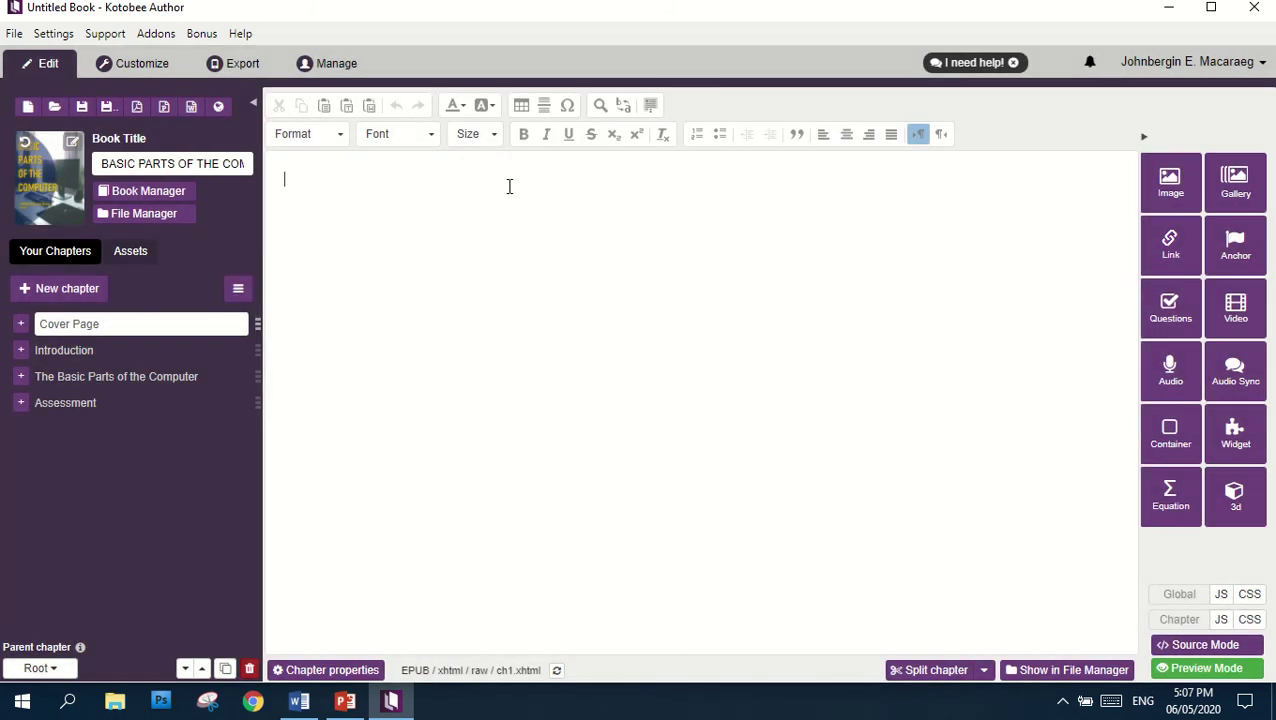
Insert the image COVER.jpg from the KOTOBEE pictures folder into the empty Cover Page chapter, keeping the default layout settings
{"action": "left_click", "coordinate": [514, 177]}
{"action": "left_click", "coordinate": [1168, 520]}
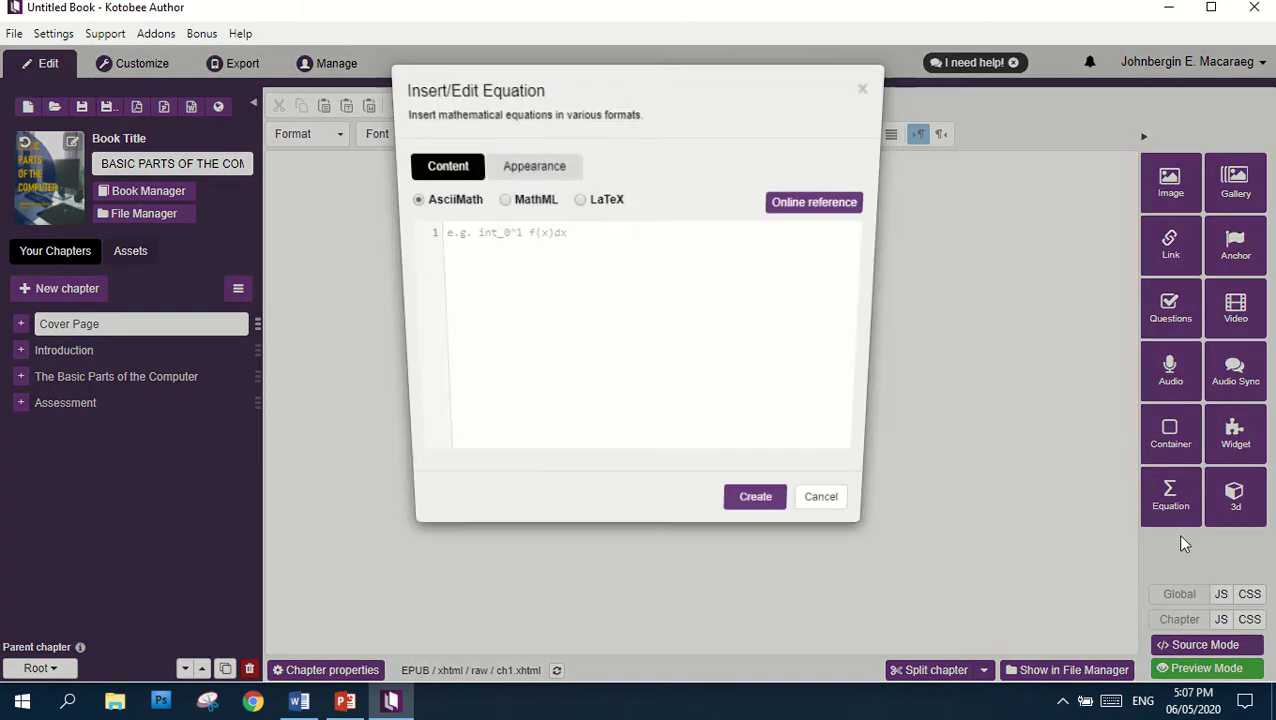
{"action": "left_click", "coordinate": [849, 98]}
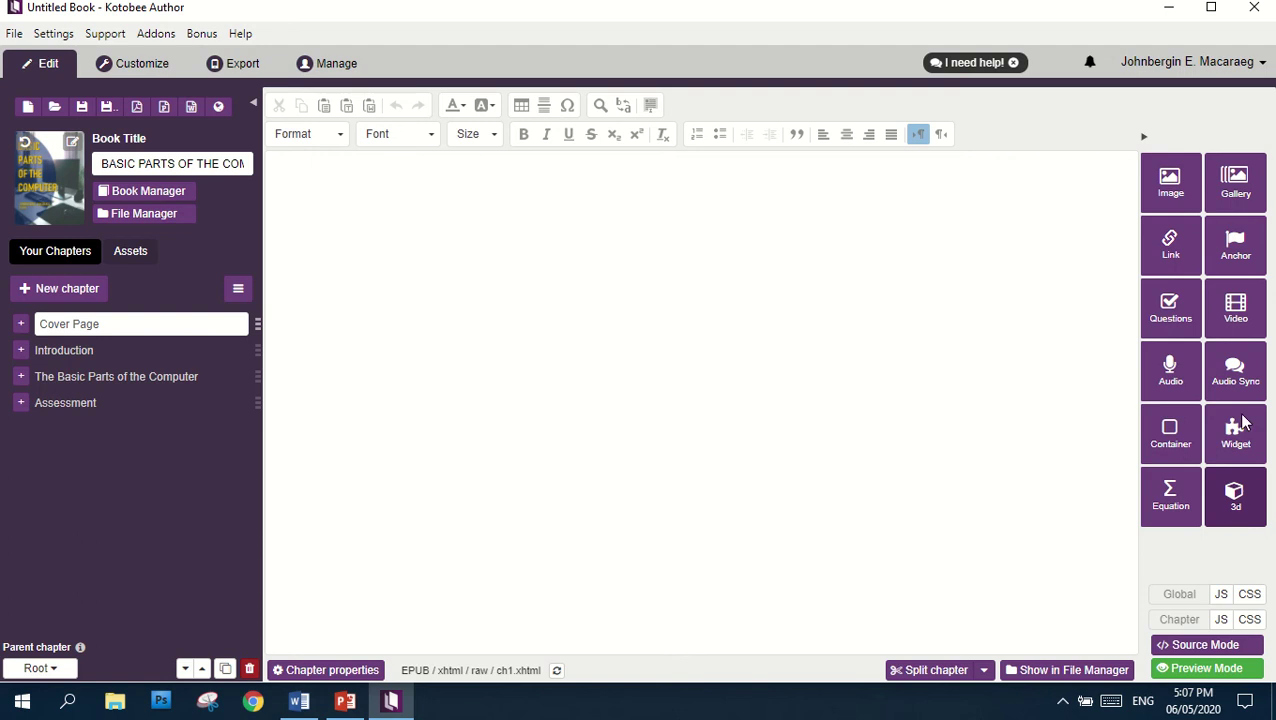
{"action": "left_click", "coordinate": [1176, 184]}
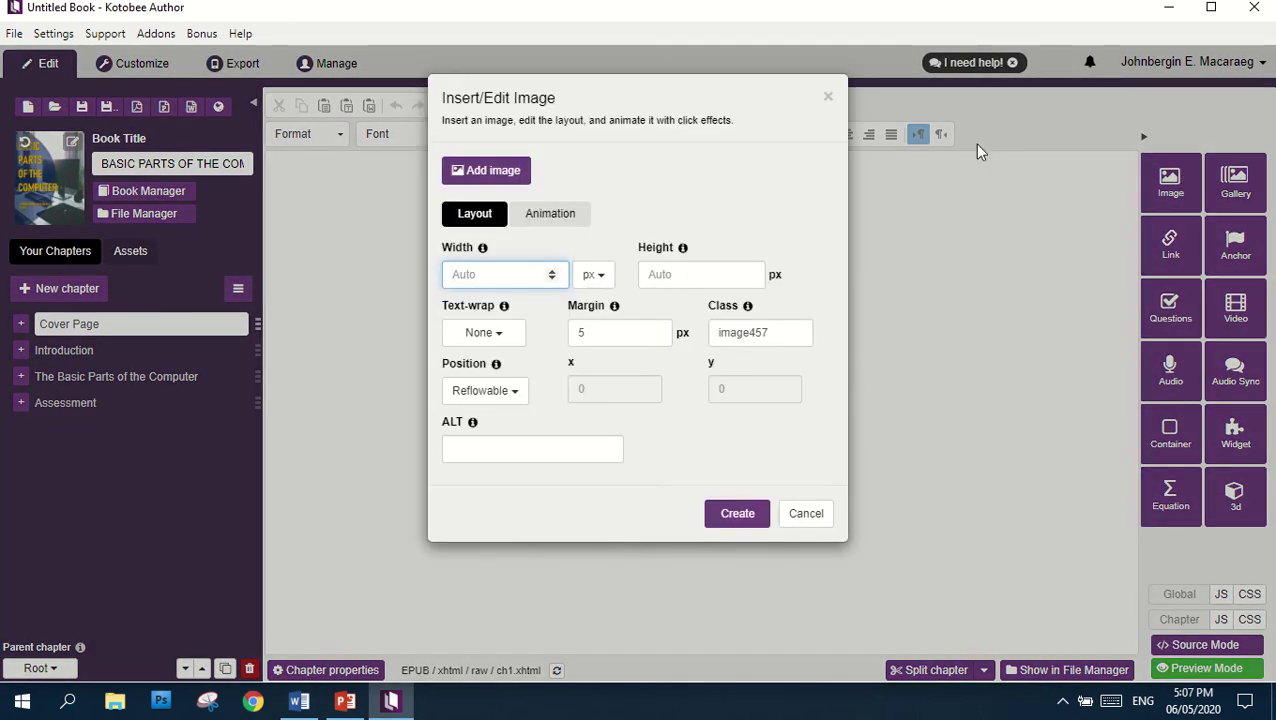
{"action": "left_click", "coordinate": [513, 172]}
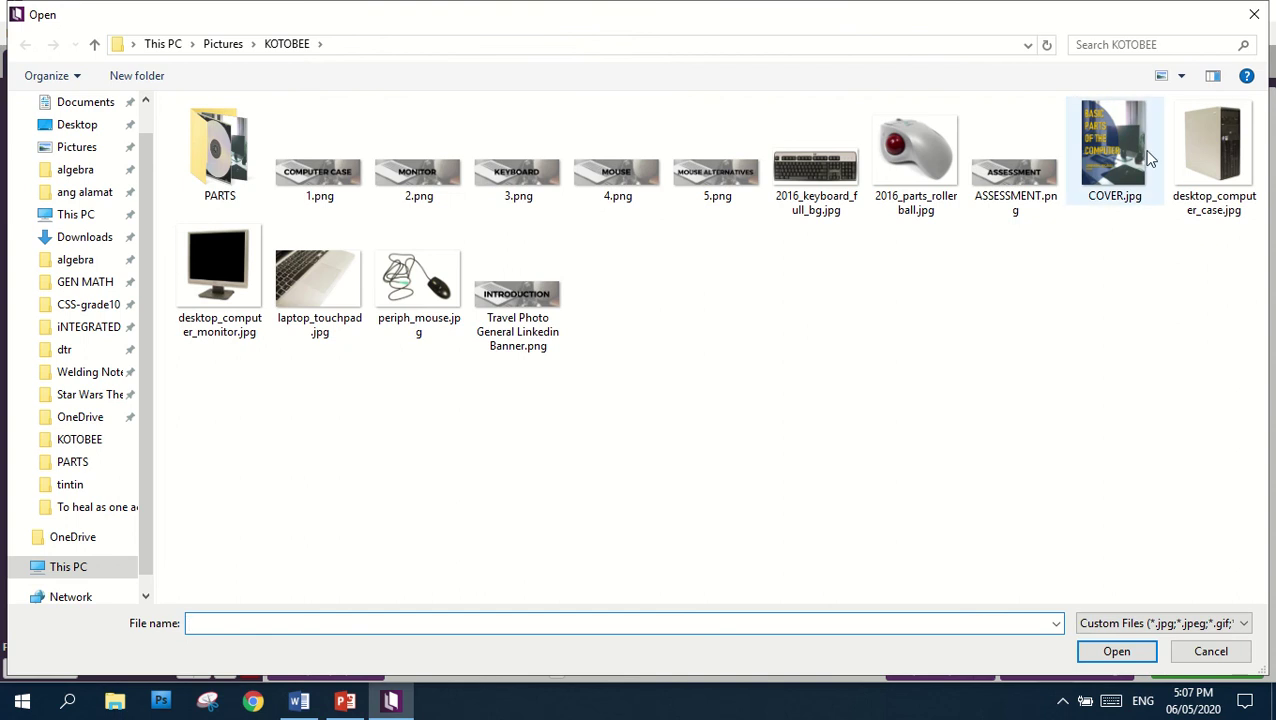
{"action": "left_click", "coordinate": [1107, 150]}
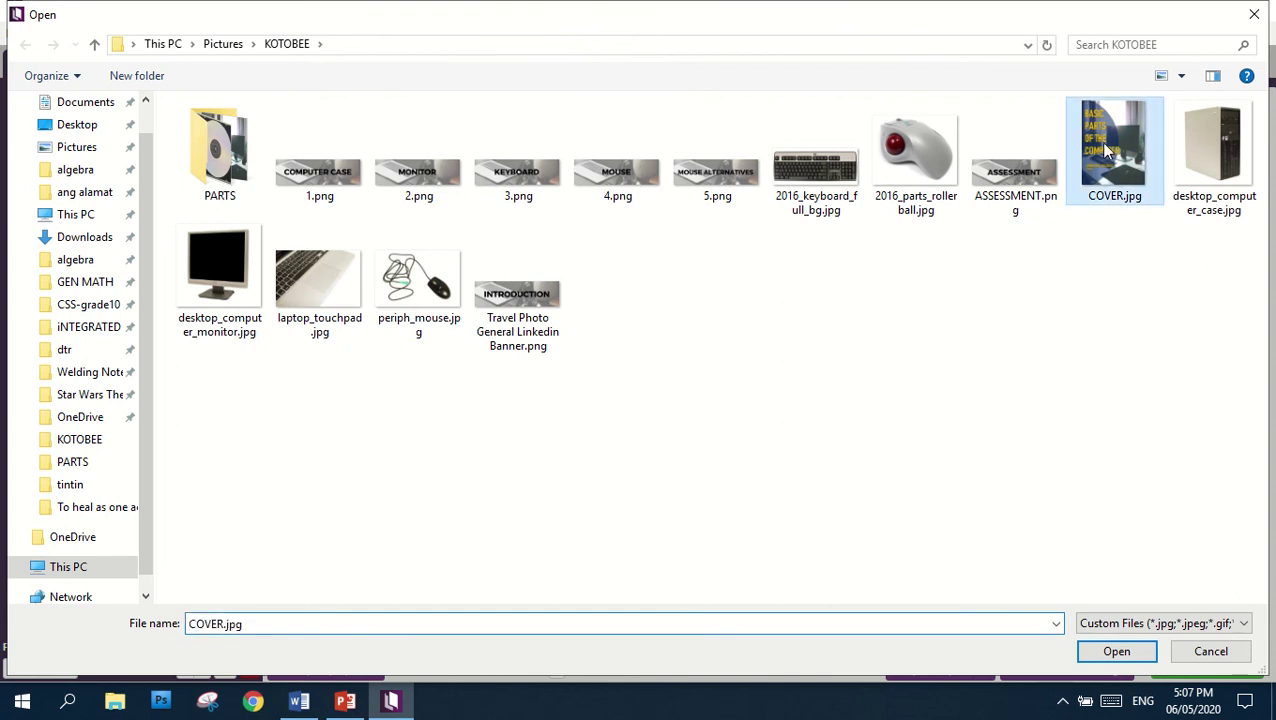
{"action": "left_click", "coordinate": [1117, 652]}
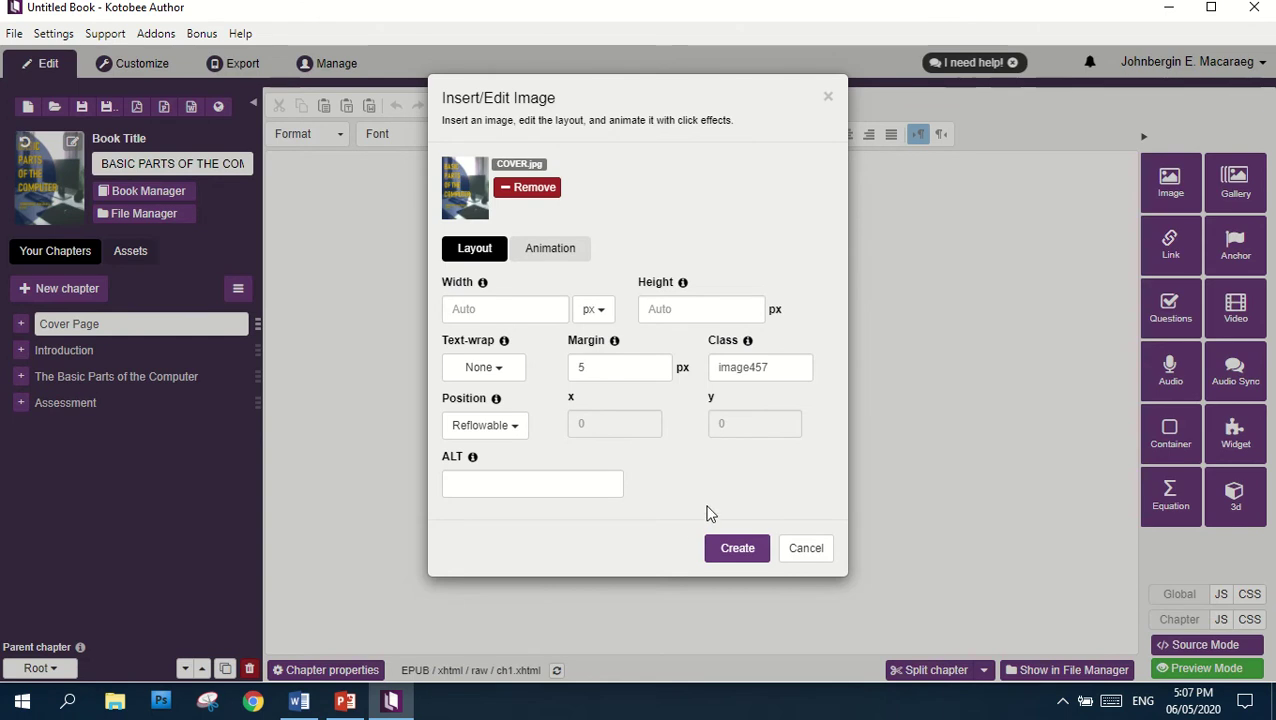
{"action": "left_click", "coordinate": [738, 550]}
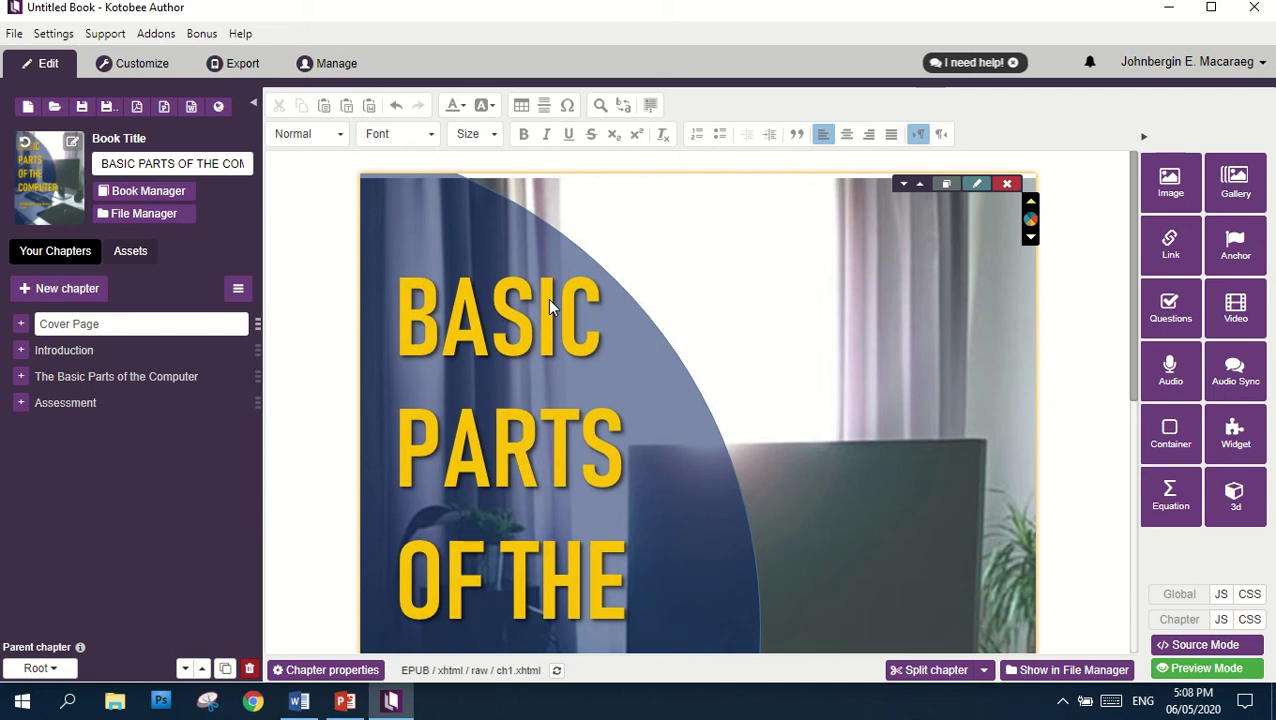
{"action": "left_click", "coordinate": [1172, 186]}
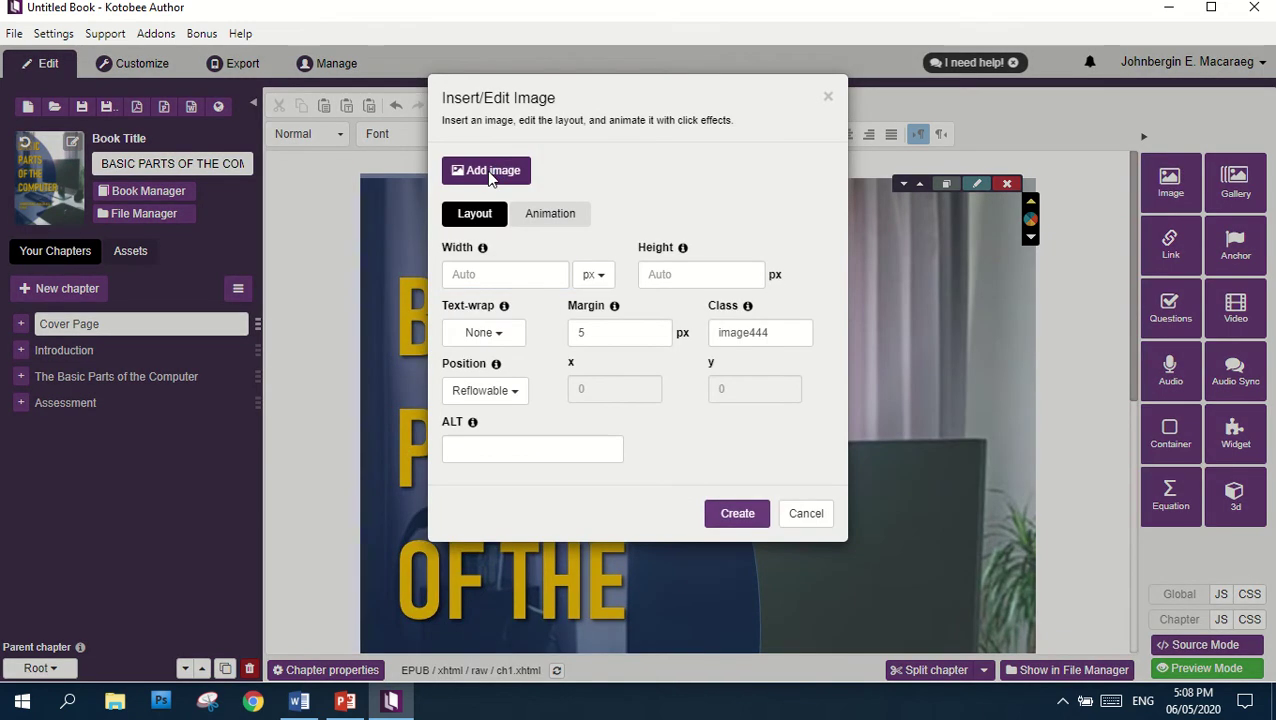
{"action": "left_click", "coordinate": [490, 178]}
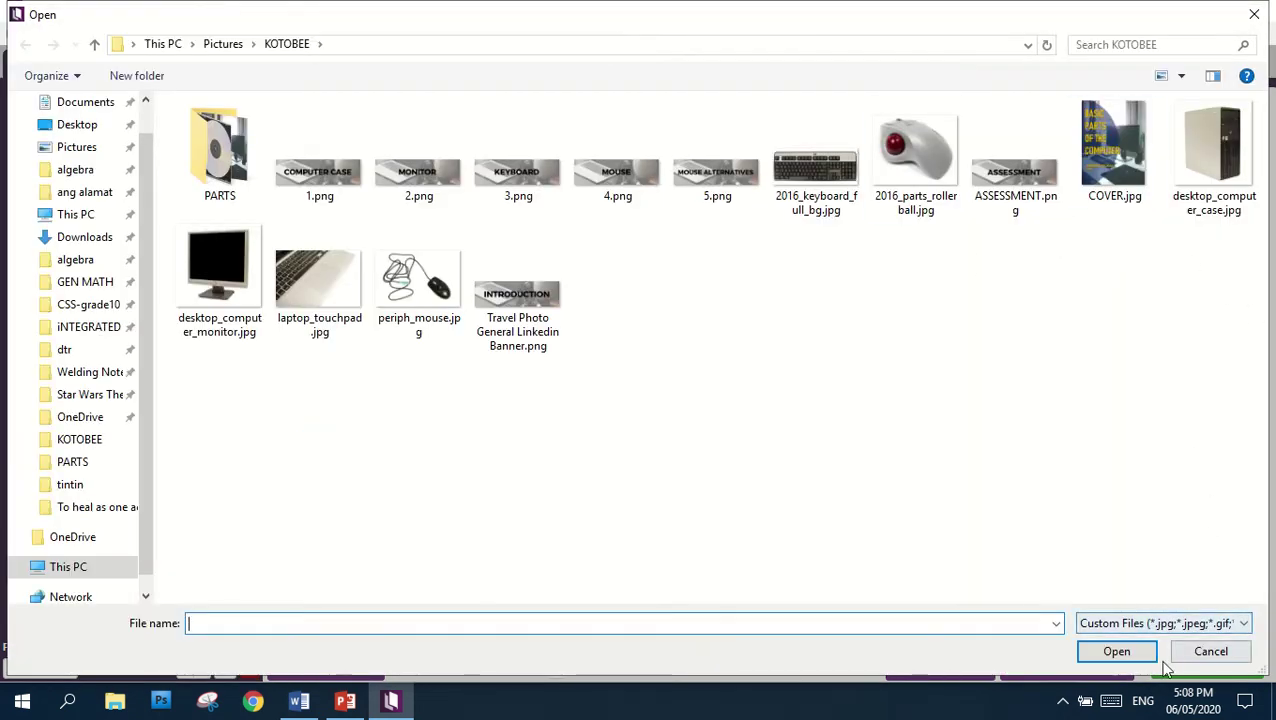
{"action": "left_click", "coordinate": [1254, 14]}
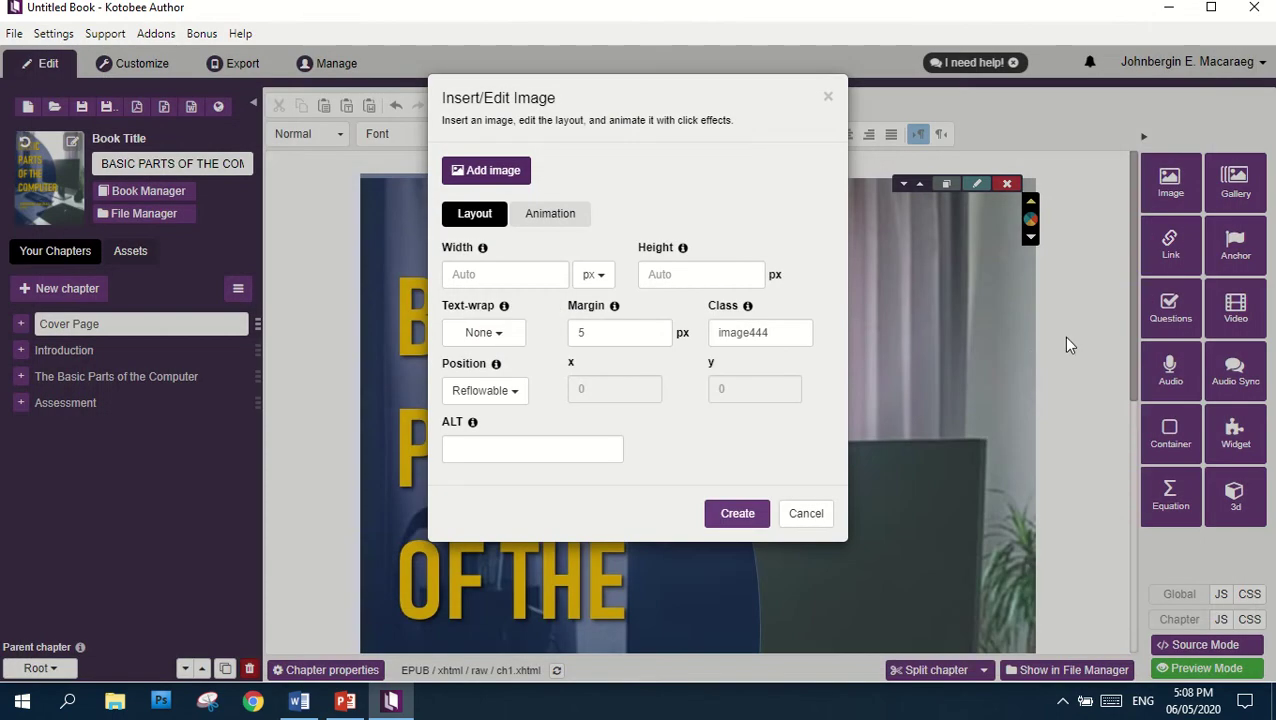
{"action": "left_click", "coordinate": [832, 99]}
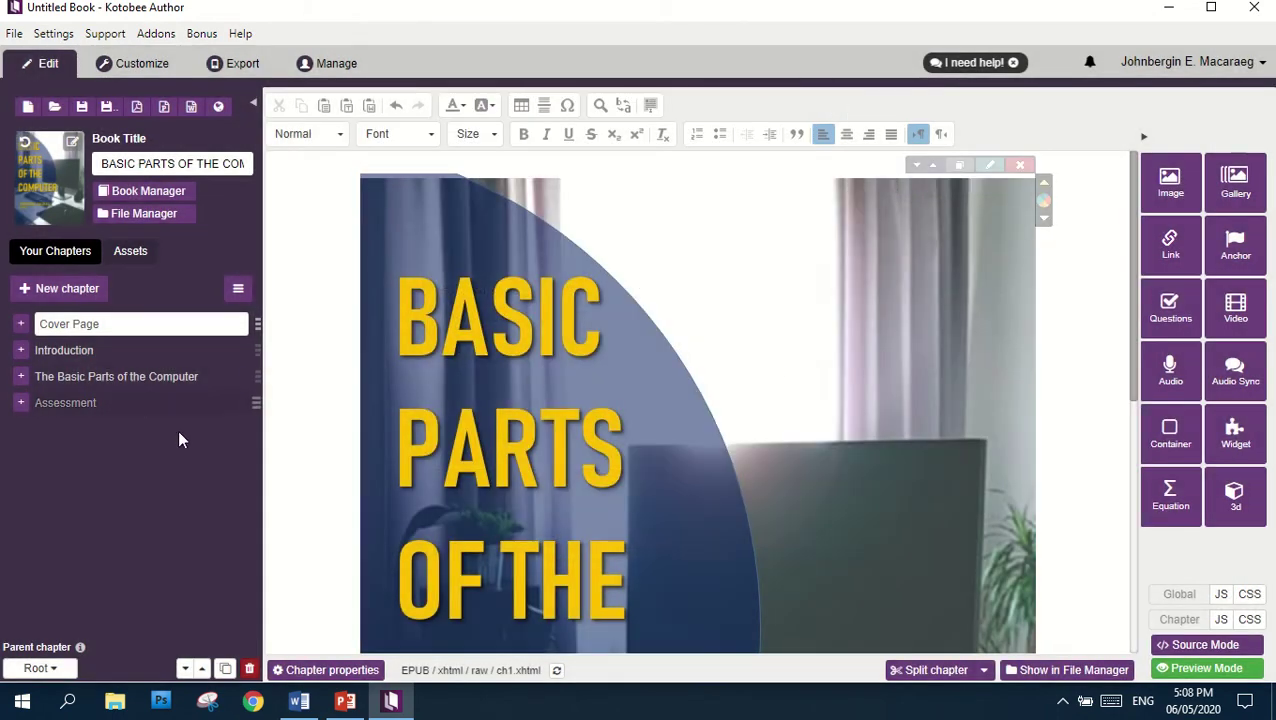
Add a new chapter with a reflowable layout directly after the Introduction chapter
{"action": "left_click", "coordinate": [159, 350]}
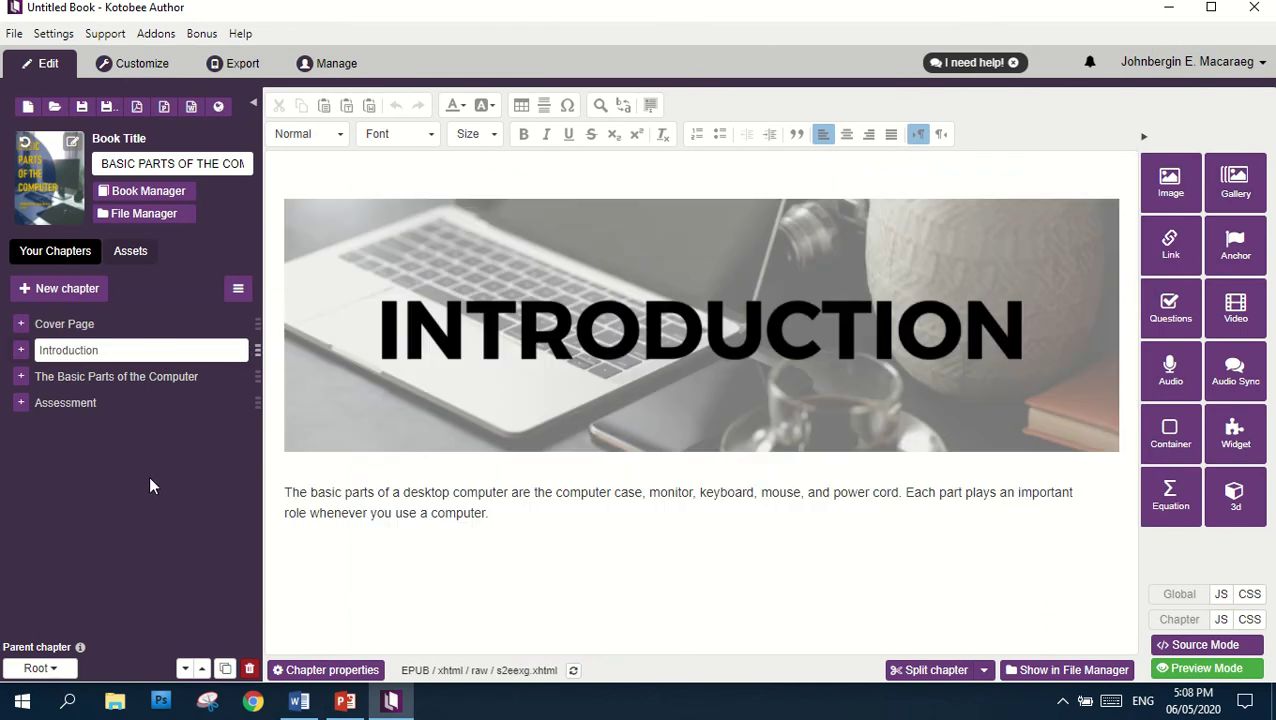
{"action": "left_click", "coordinate": [62, 289]}
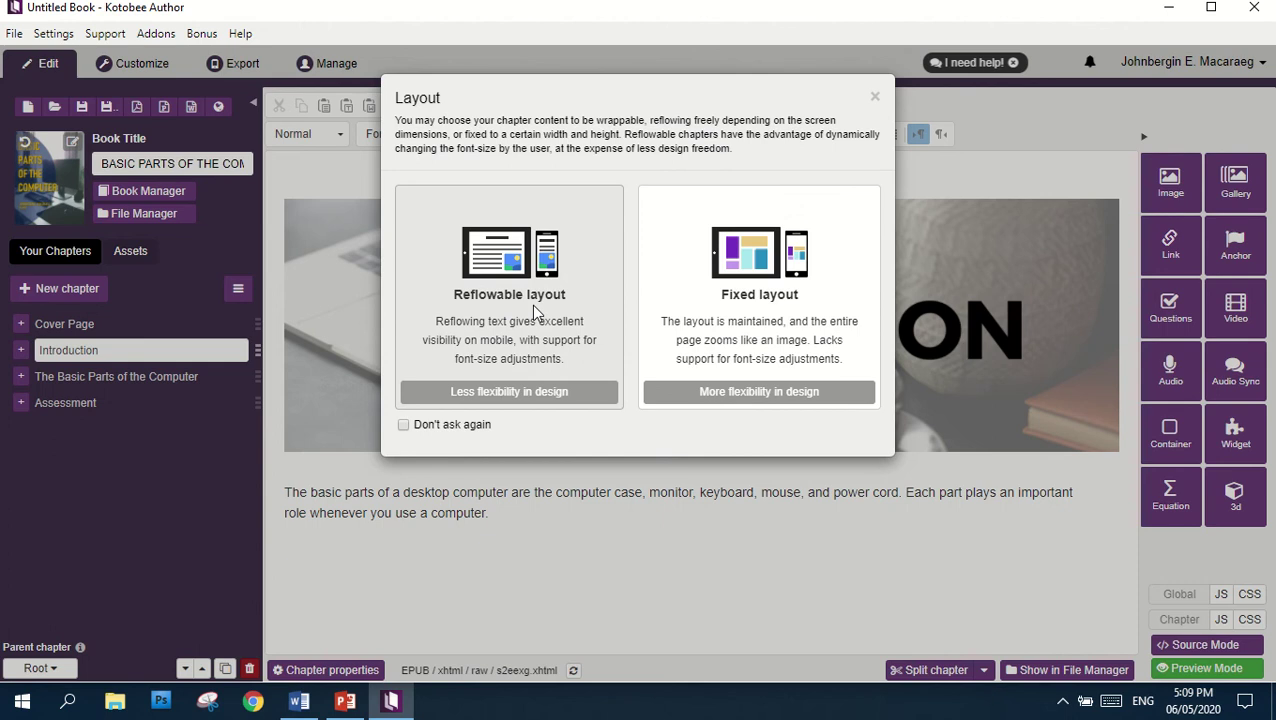
{"action": "left_click", "coordinate": [535, 280]}
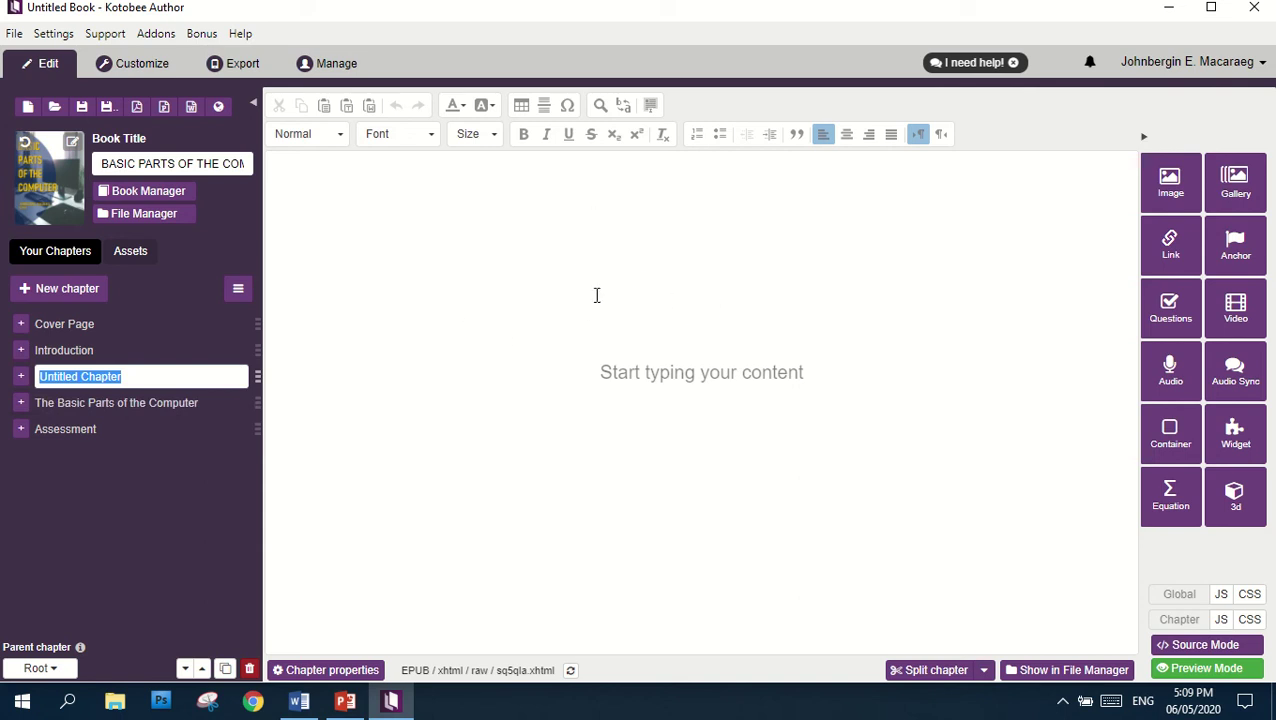
{"action": "left_click", "coordinate": [578, 270]}
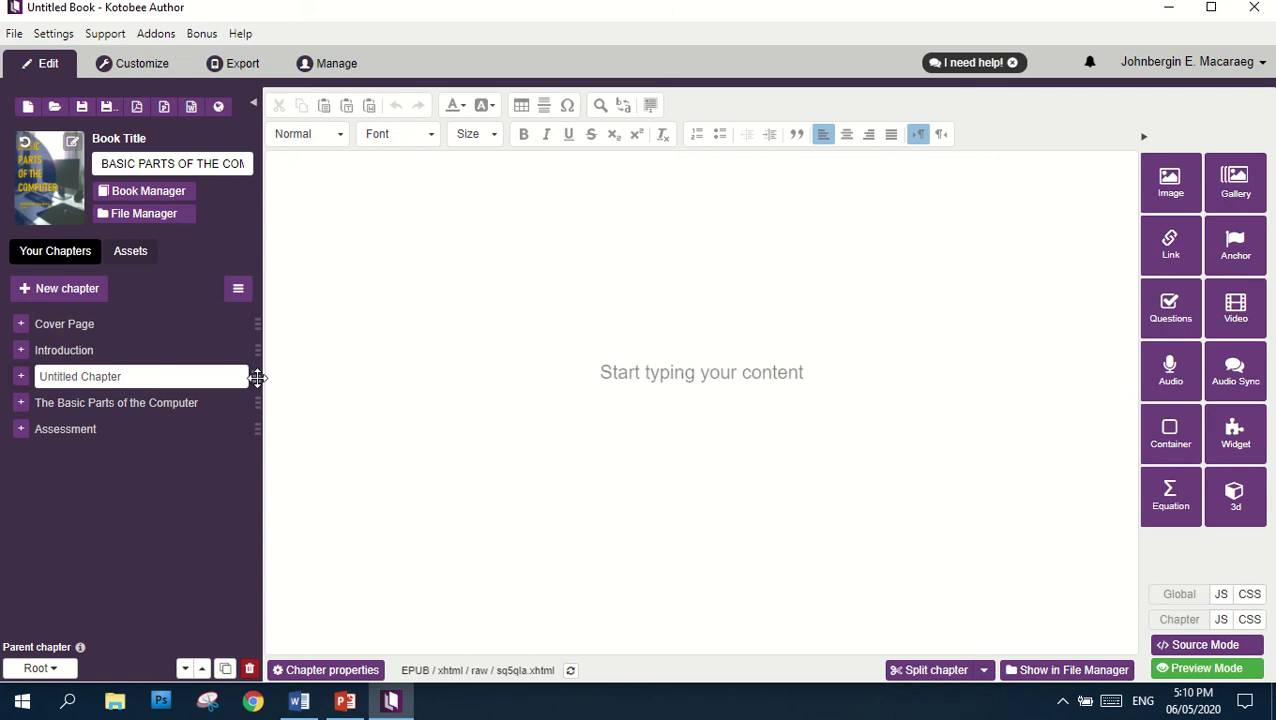
Move the Untitled Chapter to the end of the chapter list, below Assessment
{"action": "left_click_drag", "start_coordinate": [257, 377], "coordinate": [259, 384]}
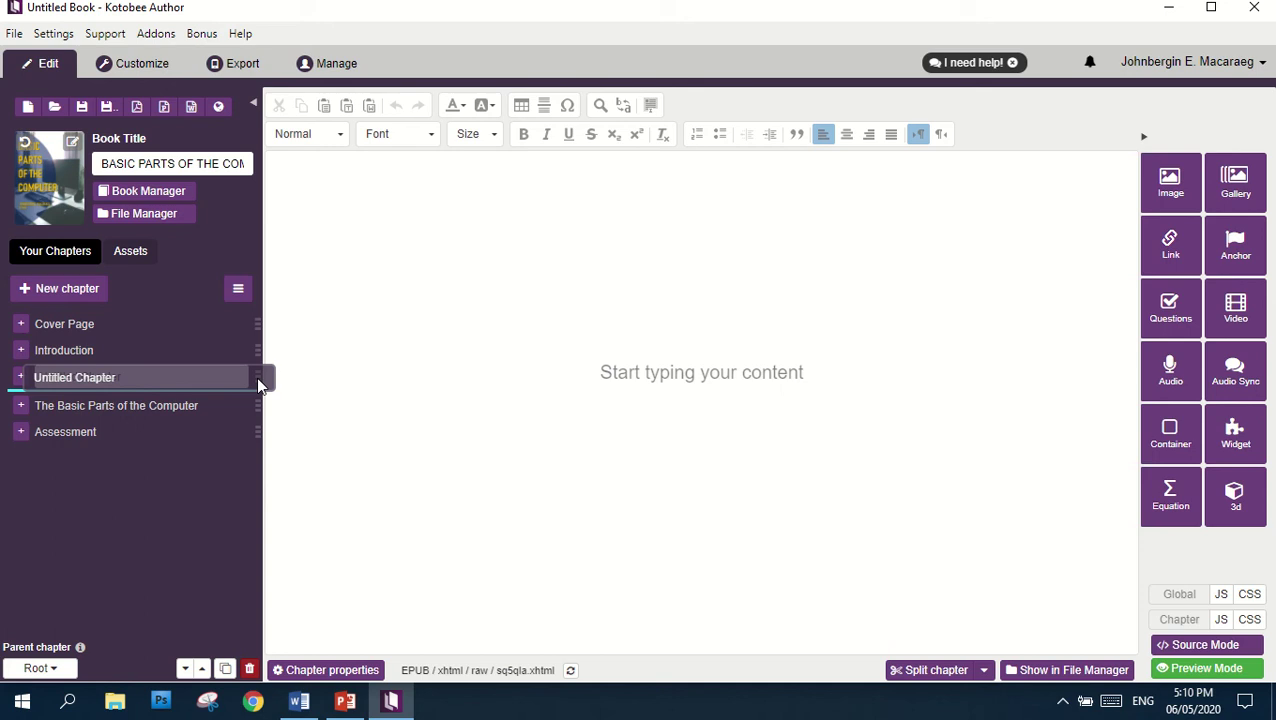
{"action": "left_click_drag", "start_coordinate": [257, 379], "coordinate": [251, 667]}
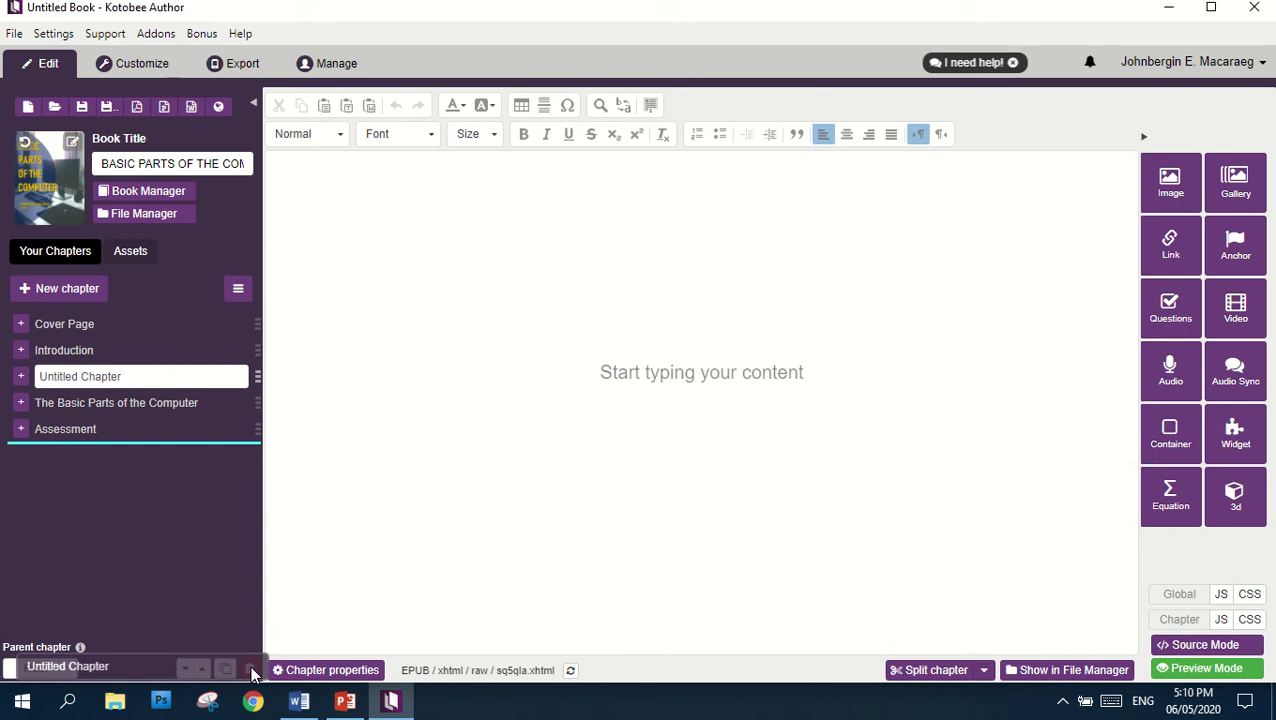
{"action": "left_click_drag", "start_coordinate": [252, 675], "coordinate": [253, 675]}
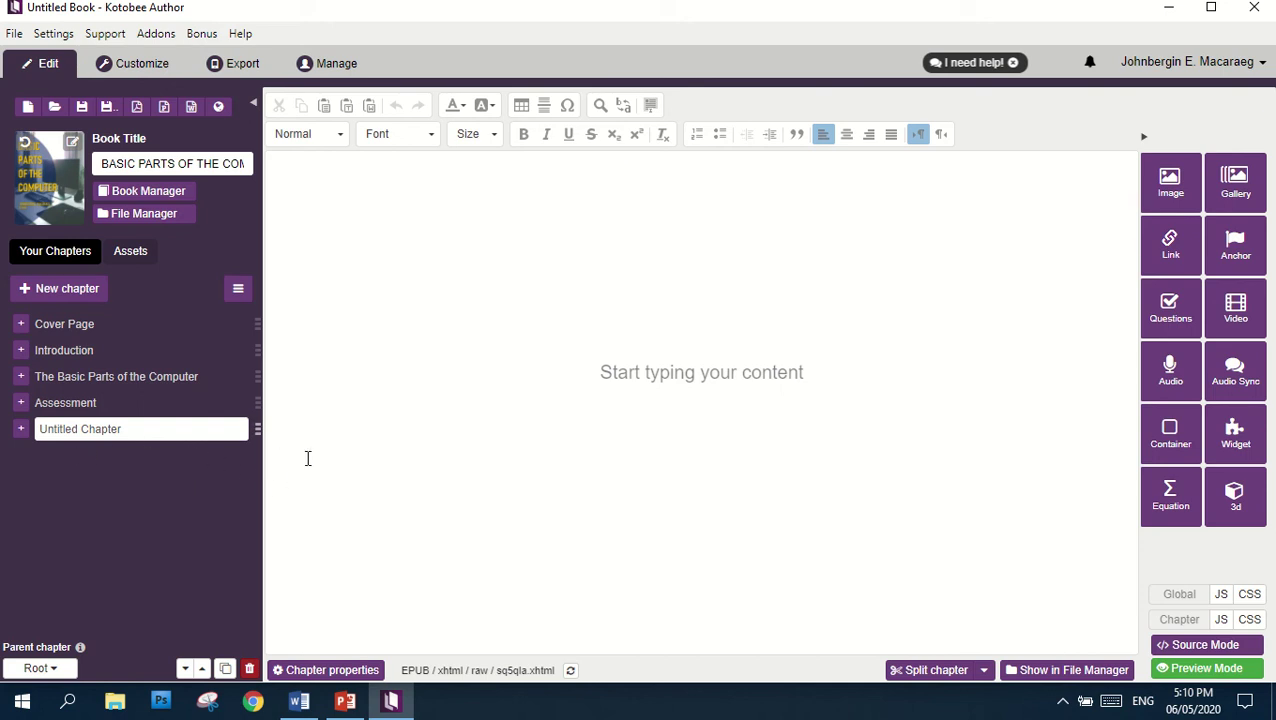
Try to remove the Untitled Chapter by moving it from the chapter list onto the delete control
{"action": "left_click_drag", "start_coordinate": [258, 428], "coordinate": [258, 670]}
{"action": "left_click_drag", "start_coordinate": [258, 432], "coordinate": [348, 670]}
{"action": "right_click", "coordinate": [200, 432]}
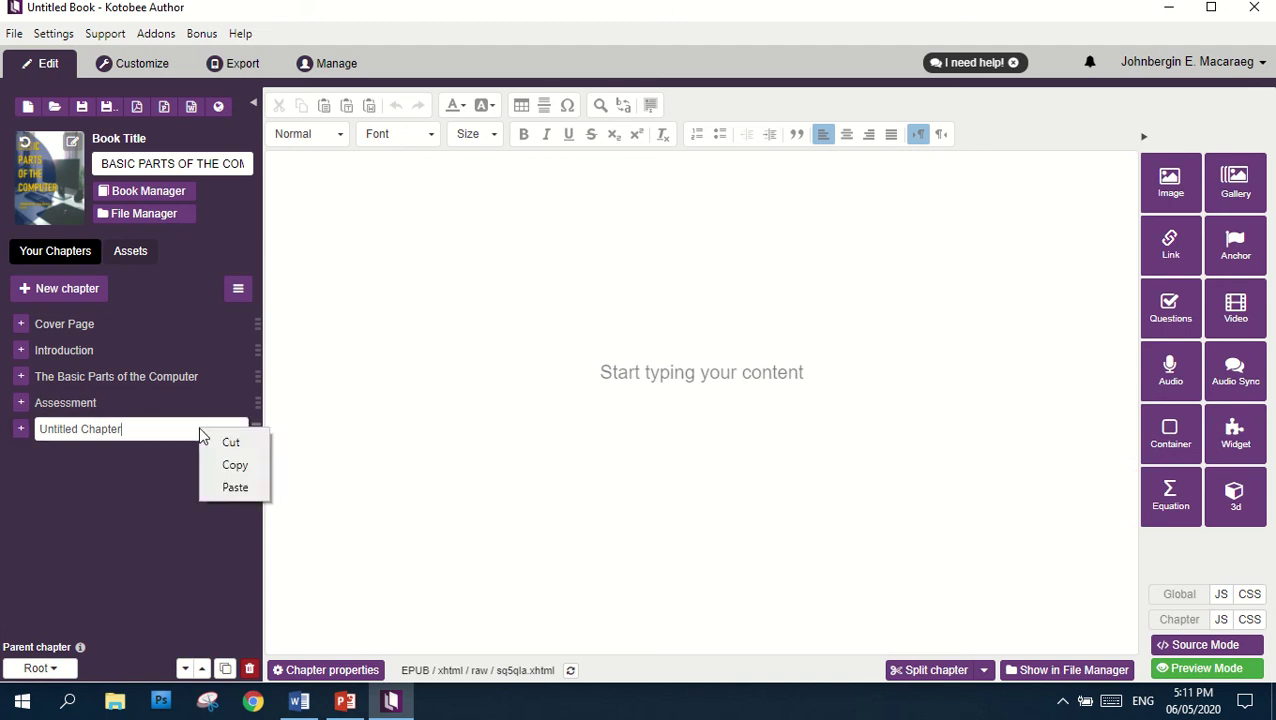
{"action": "left_click", "coordinate": [245, 487]}
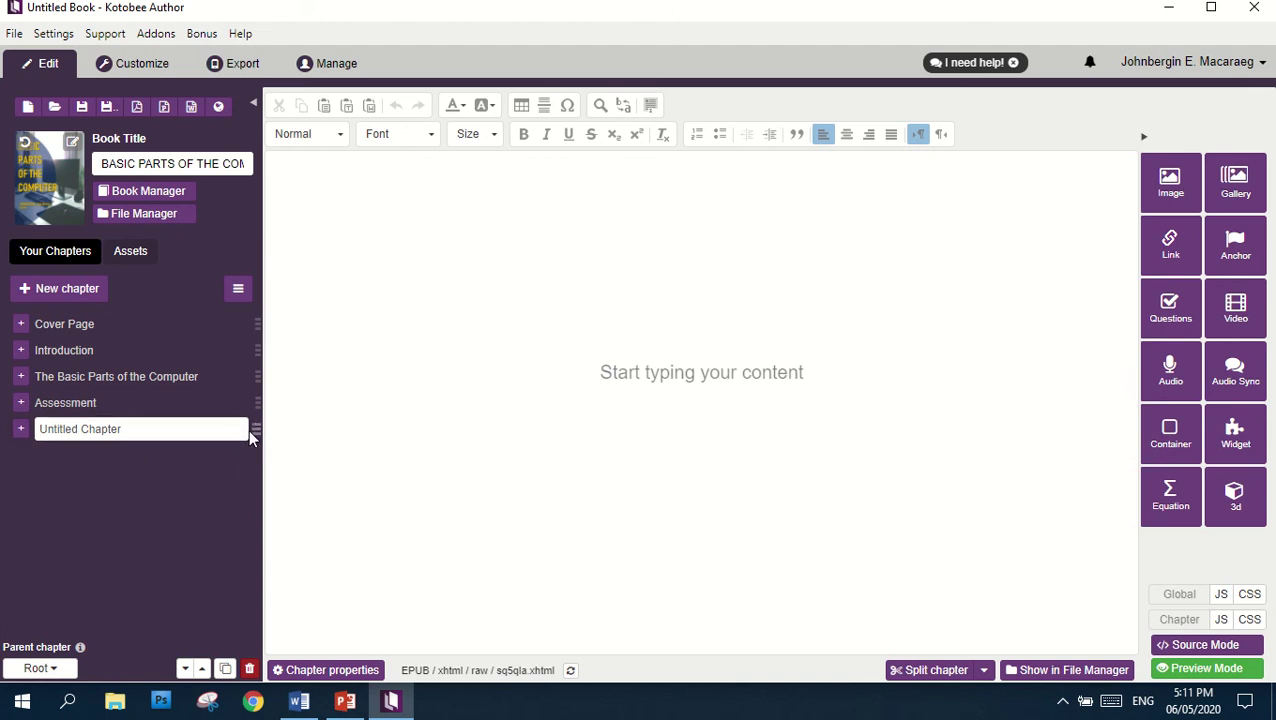
{"action": "left_click_drag", "start_coordinate": [250, 431], "coordinate": [265, 668]}
{"action": "left_click", "coordinate": [388, 278]}
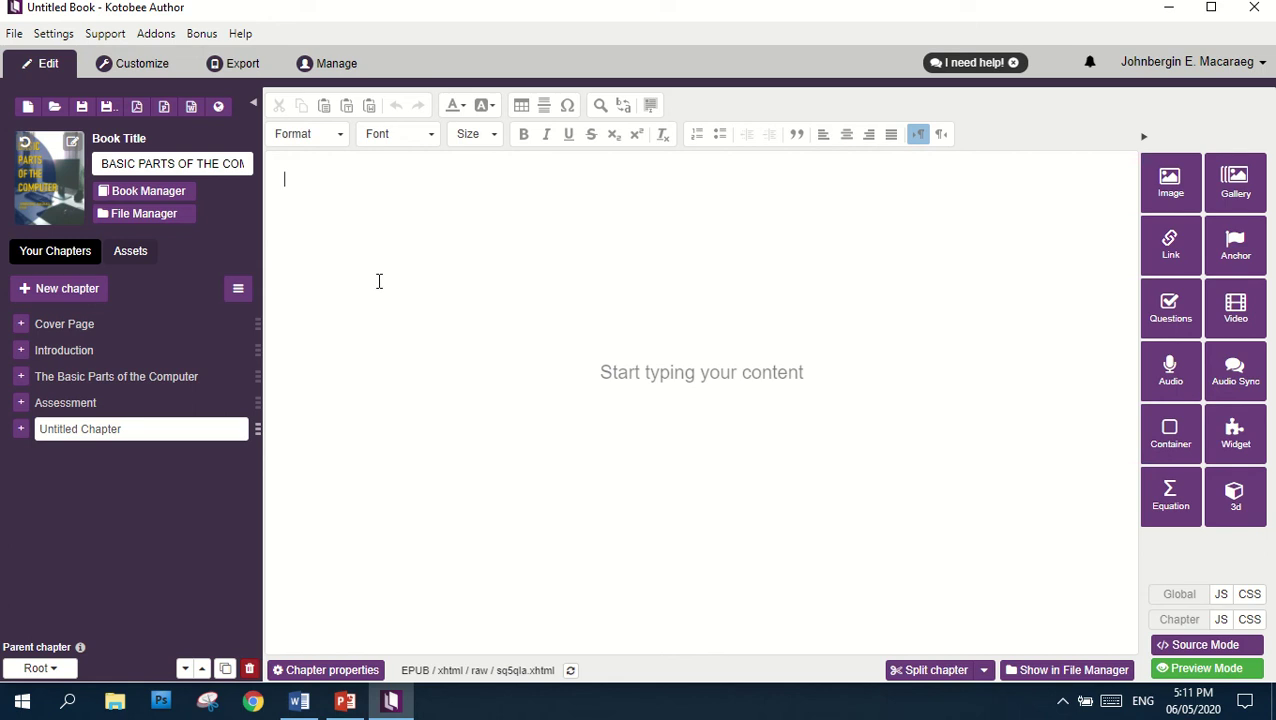
{"action": "left_click", "coordinate": [160, 324]}
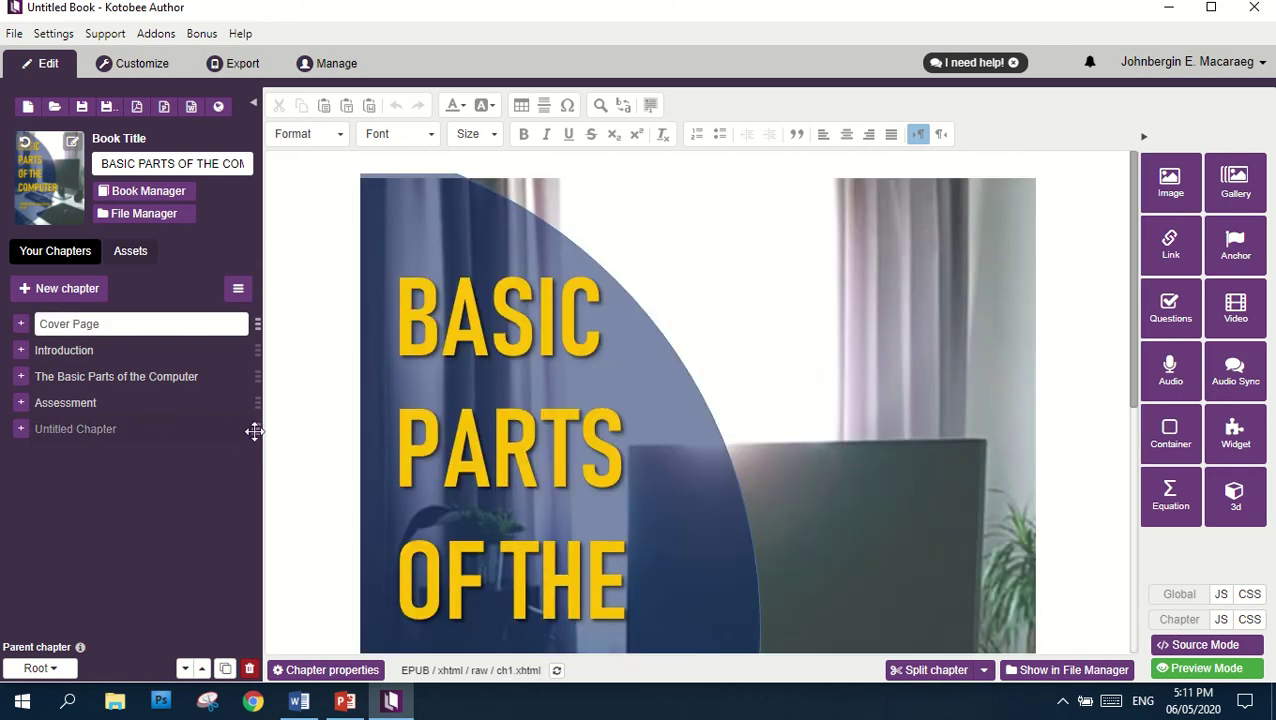
{"action": "left_click_drag", "start_coordinate": [256, 428], "coordinate": [252, 680]}
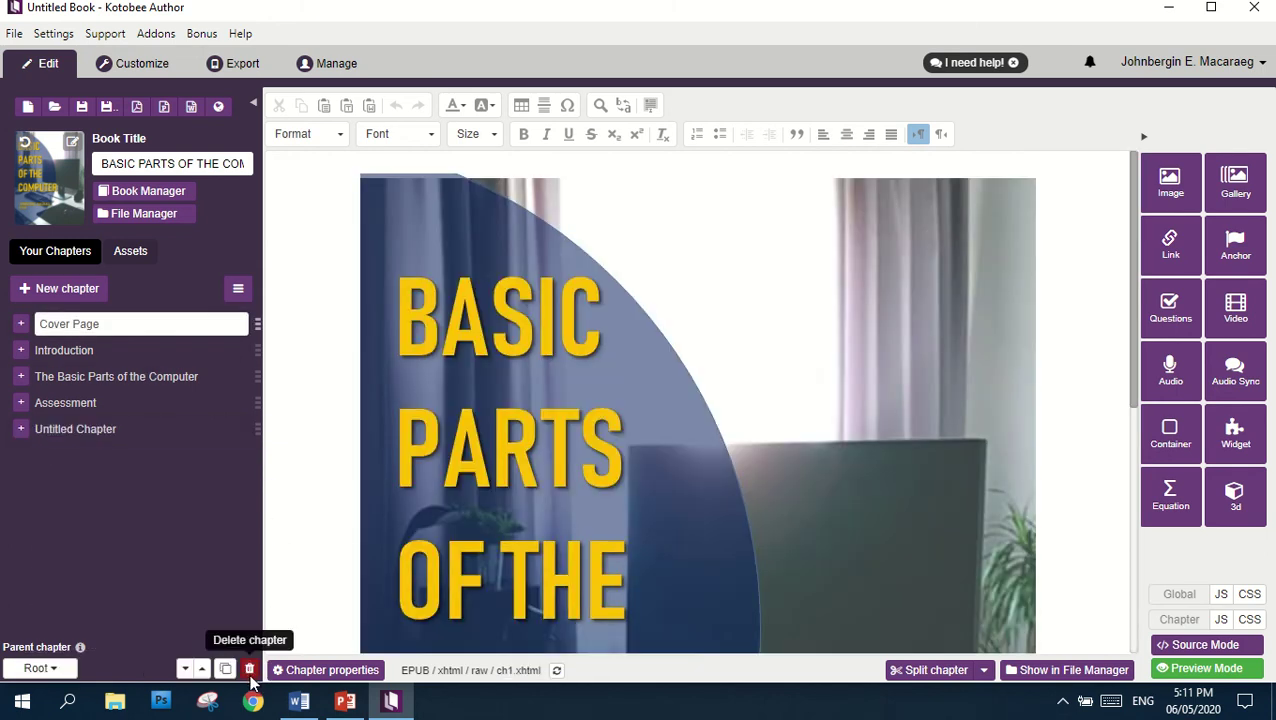
{"action": "left_click_drag", "start_coordinate": [252, 430], "coordinate": [272, 678]}
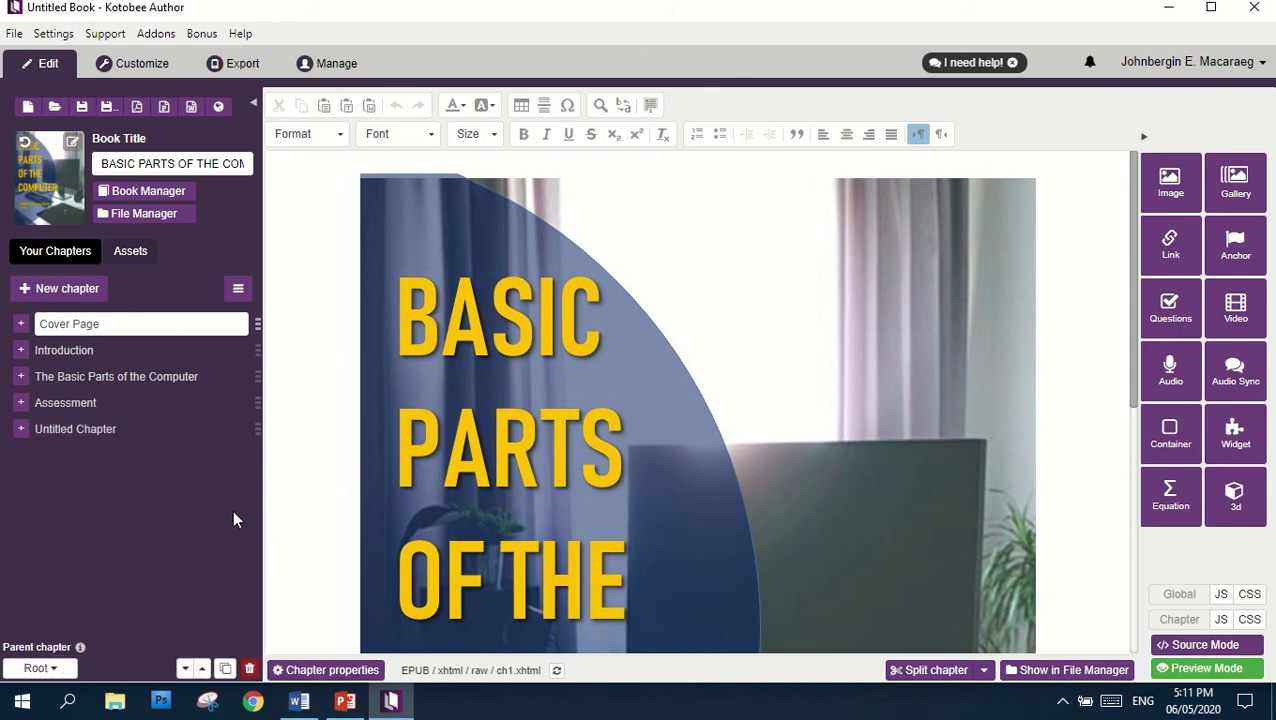
Delete the paragraph below the banner in the Introduction chapter
{"action": "left_click", "coordinate": [147, 350]}
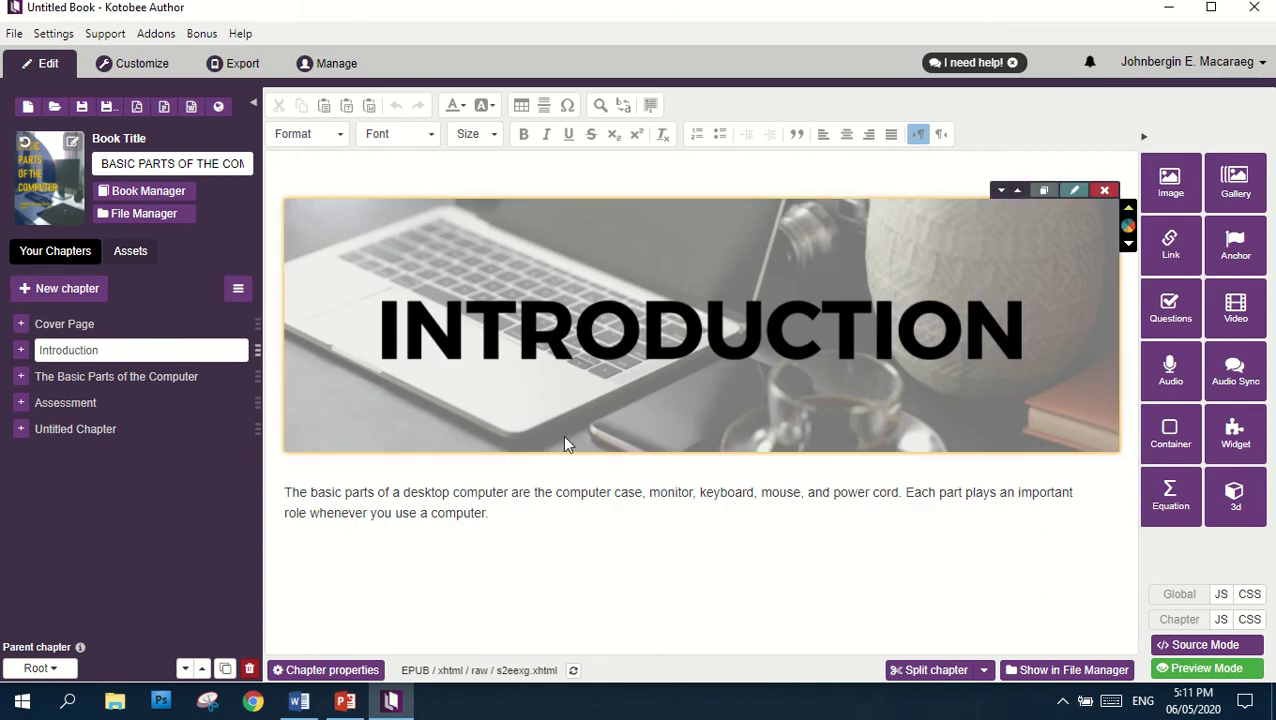
{"action": "left_click", "coordinate": [681, 398]}
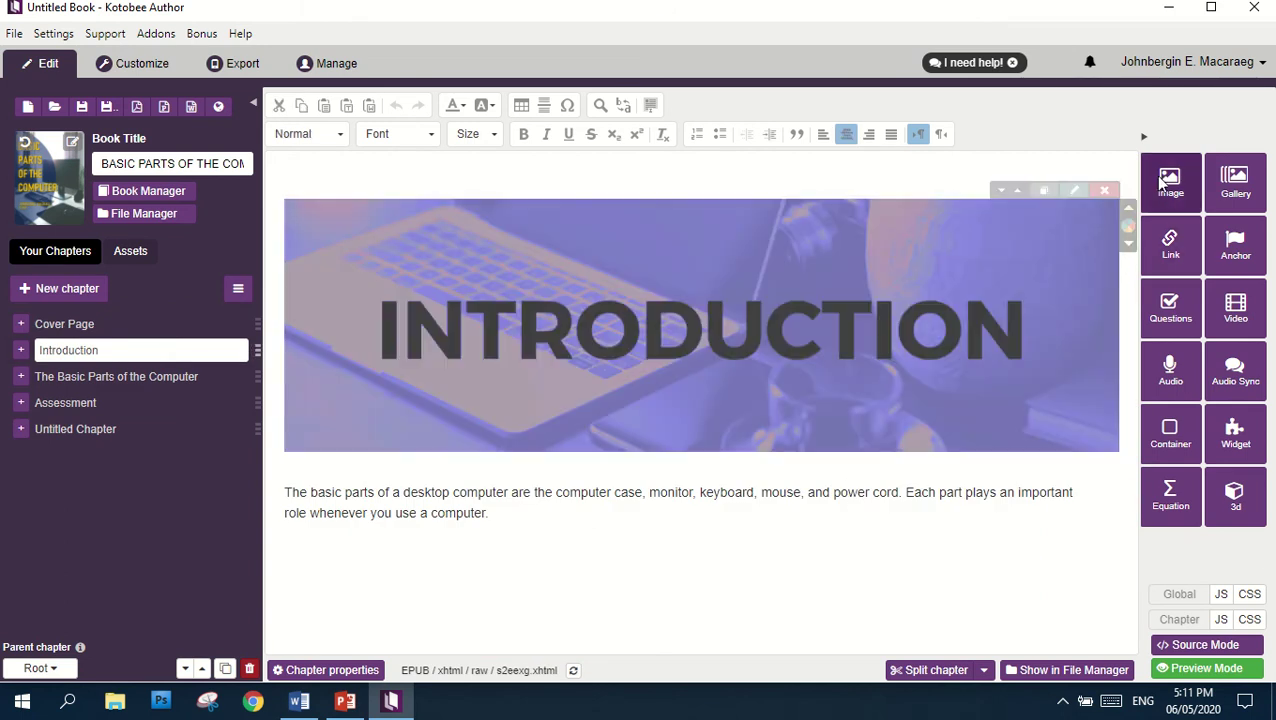
{"action": "left_click", "coordinate": [483, 517]}
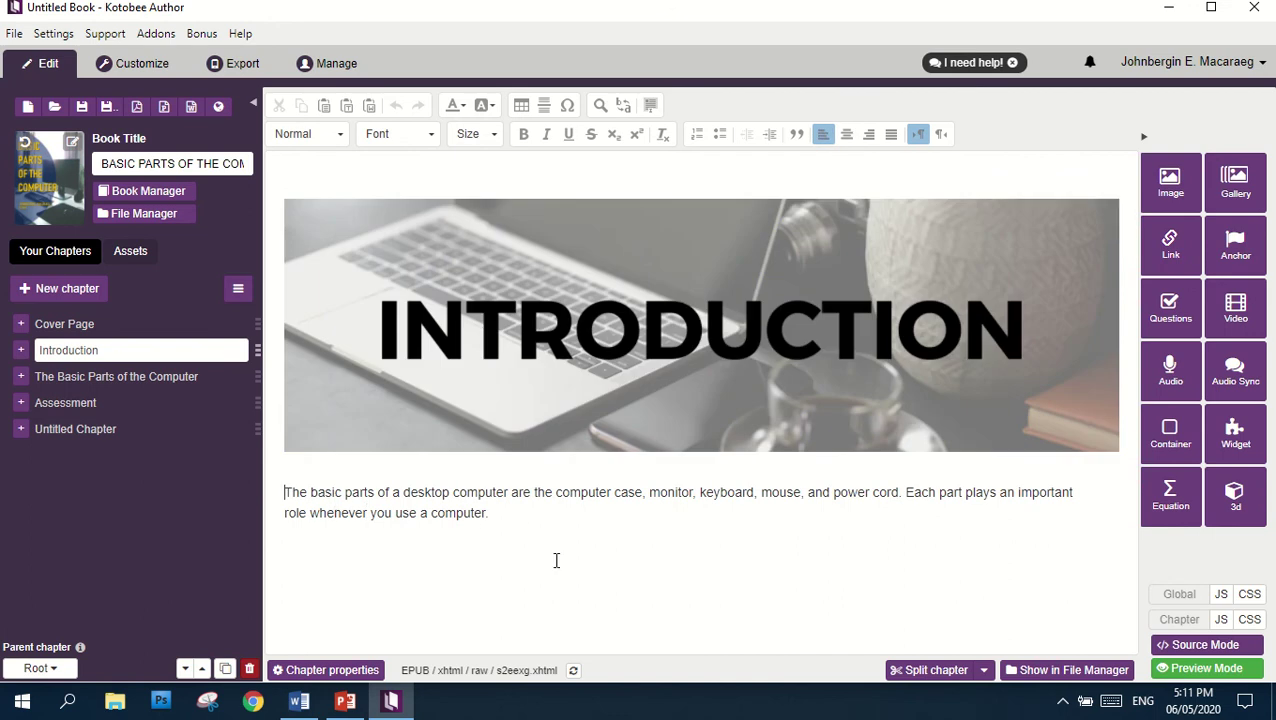
{"action": "left_click", "coordinate": [298, 702]}
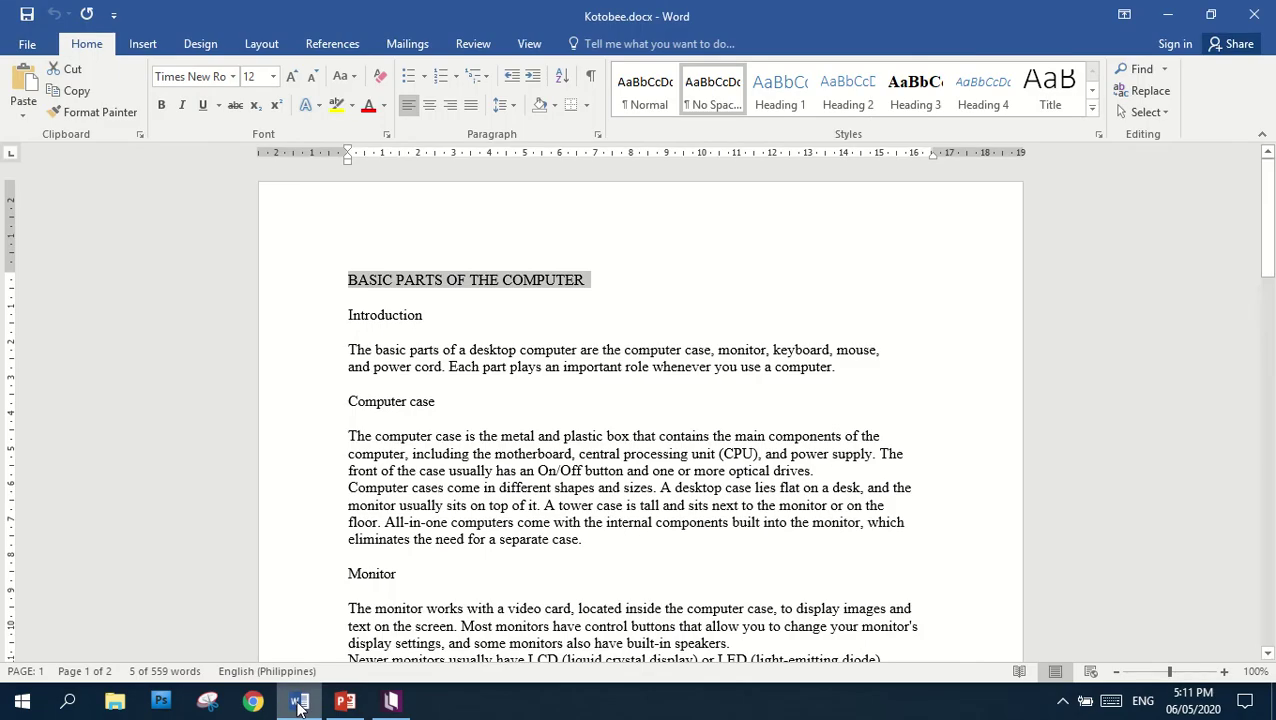
{"action": "left_click", "coordinate": [391, 702]}
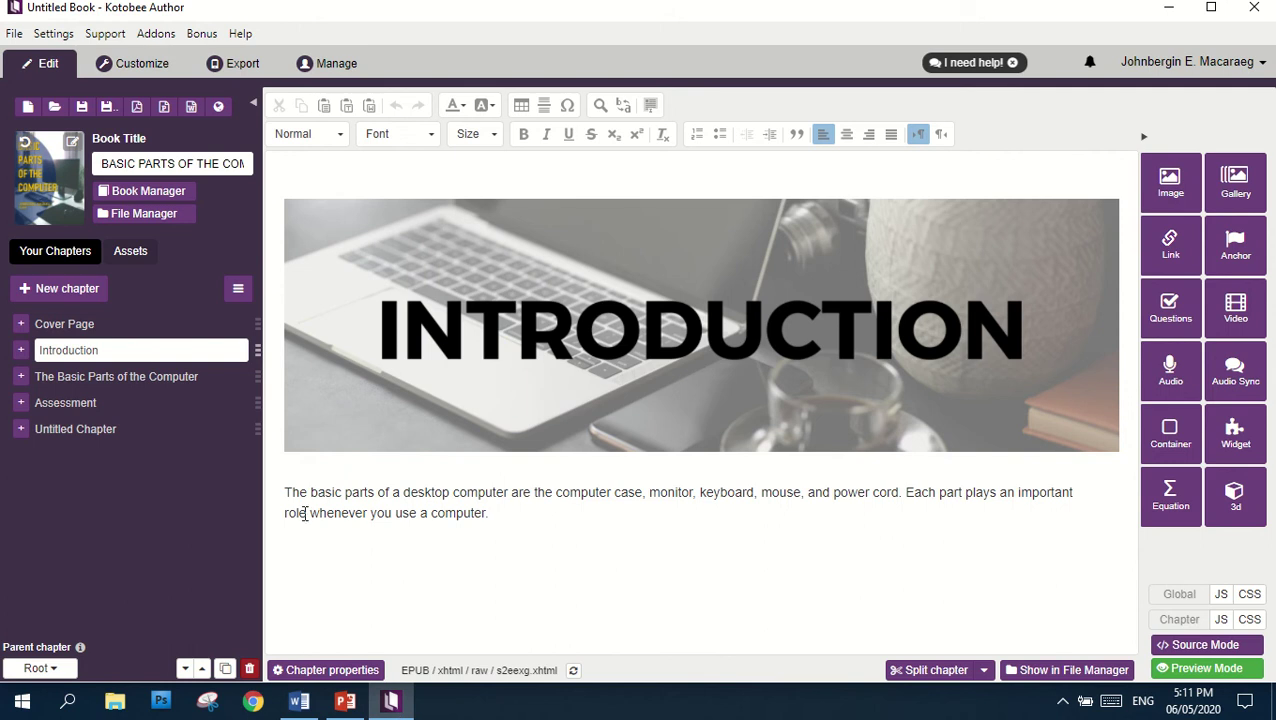
{"action": "left_click_drag", "start_coordinate": [286, 491], "coordinate": [633, 546]}
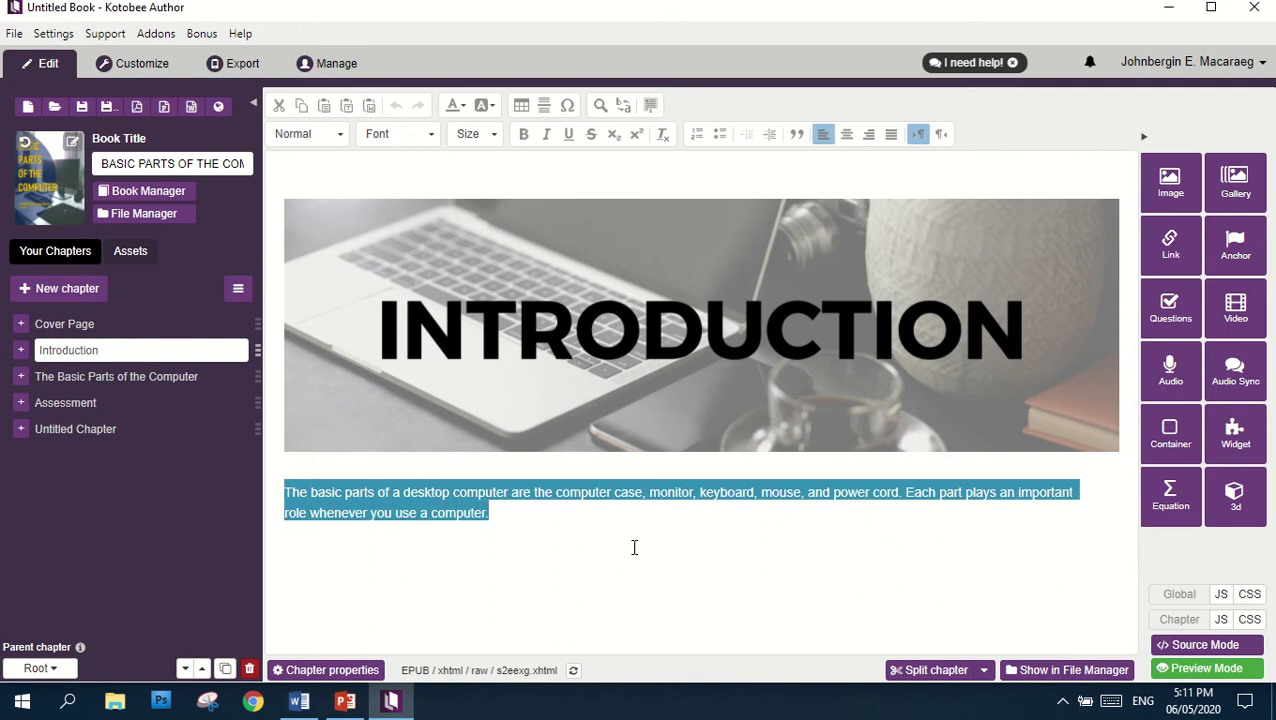
{"action": "key", "text": "Delete"}
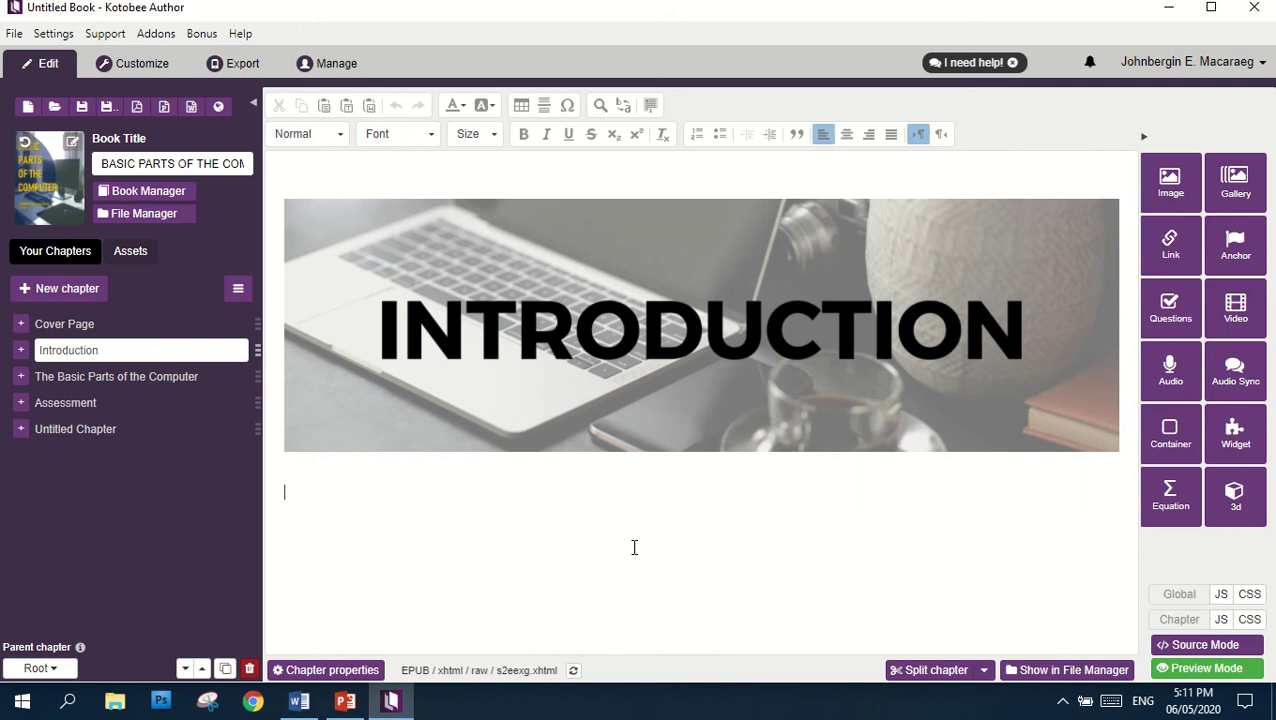
Copy the two-line introduction paragraph from Kotobee.docx in Word and paste it below the banner in Kotobee Author's Introduction chapter
{"action": "left_click", "coordinate": [296, 704]}
{"action": "left_click_drag", "start_coordinate": [348, 351], "coordinate": [853, 370]}
{"action": "key", "text": "ctrl+c"}
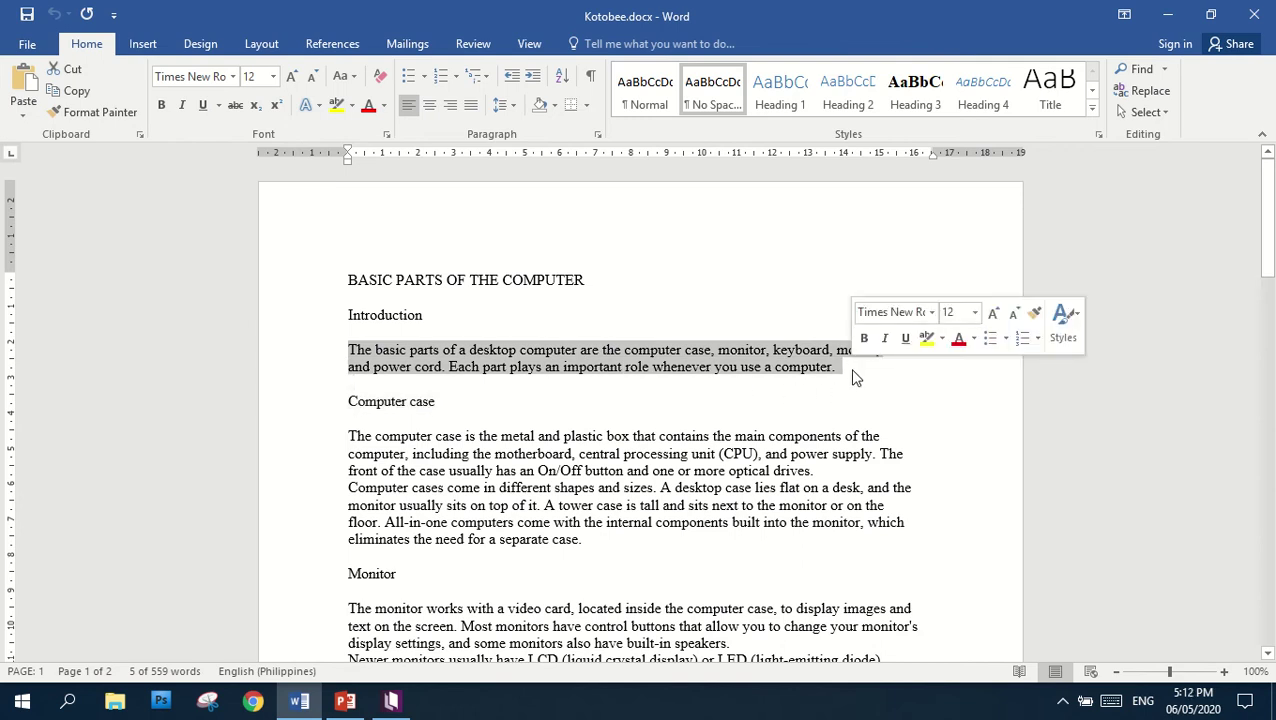
{"action": "left_click", "coordinate": [389, 704]}
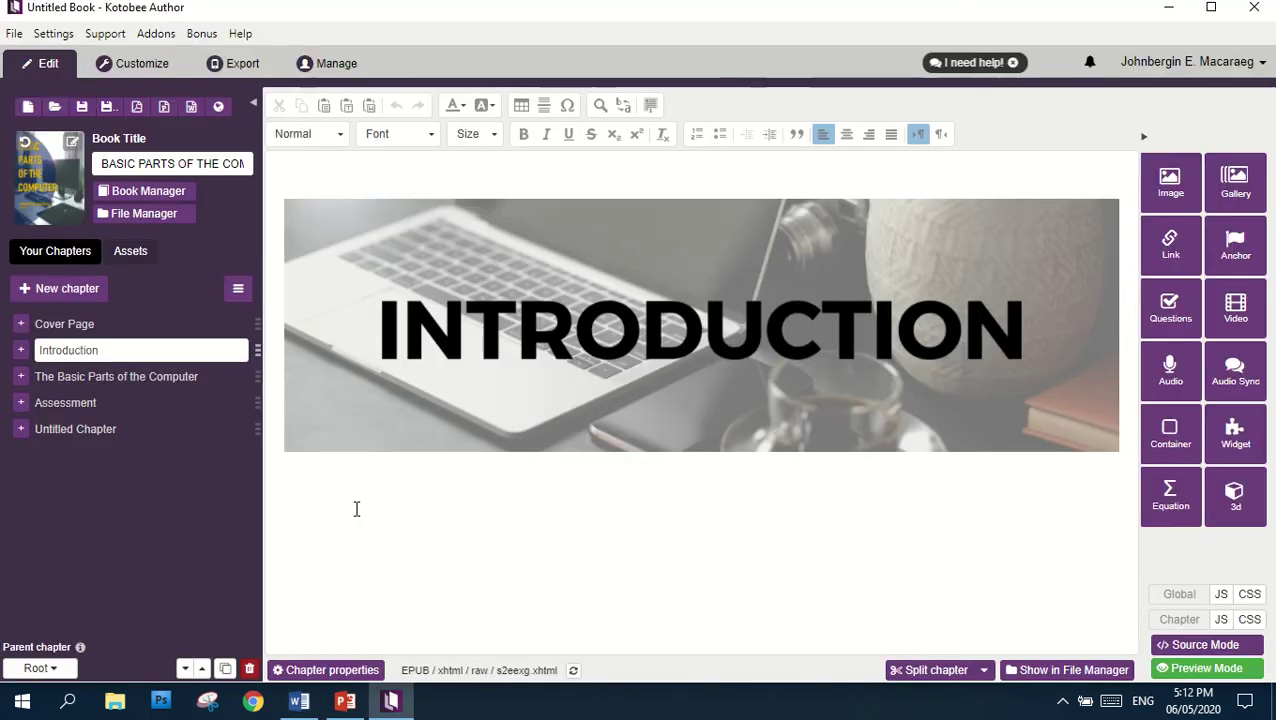
{"action": "key", "text": "ctrl+v"}
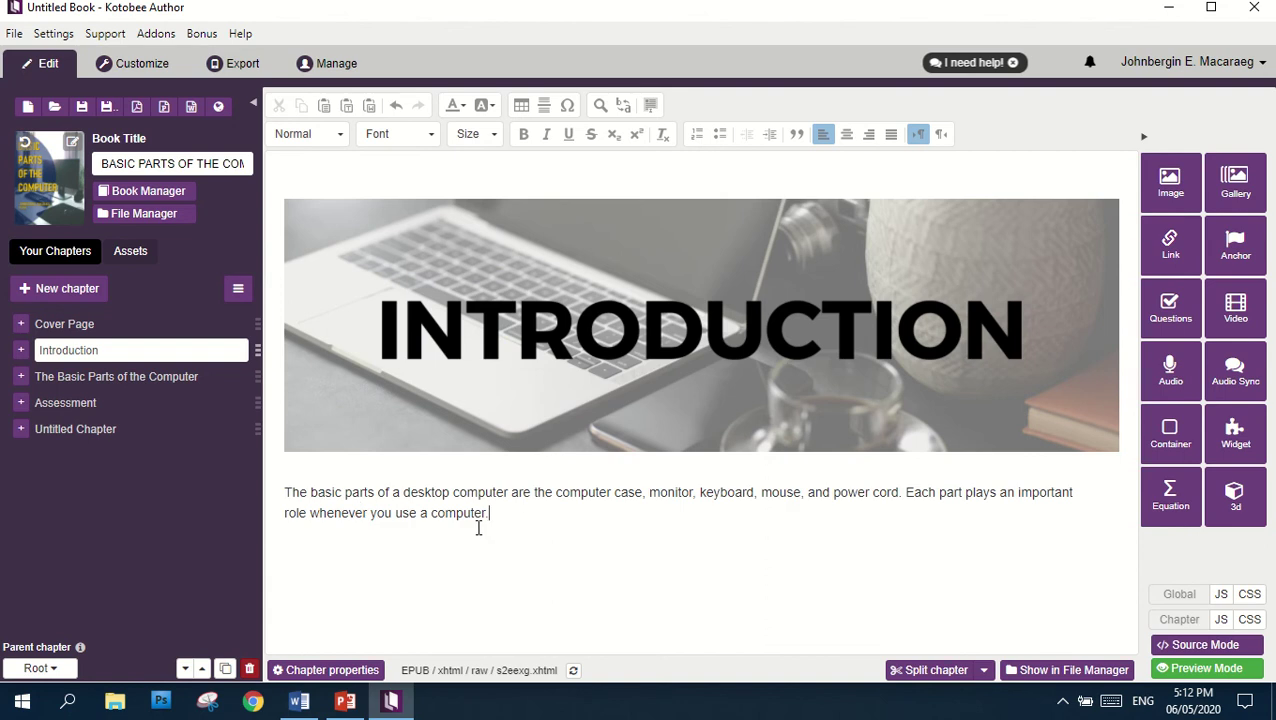
Justify the paragraph below the Introduction banner
{"action": "left_click_drag", "start_coordinate": [285, 490], "coordinate": [633, 561]}
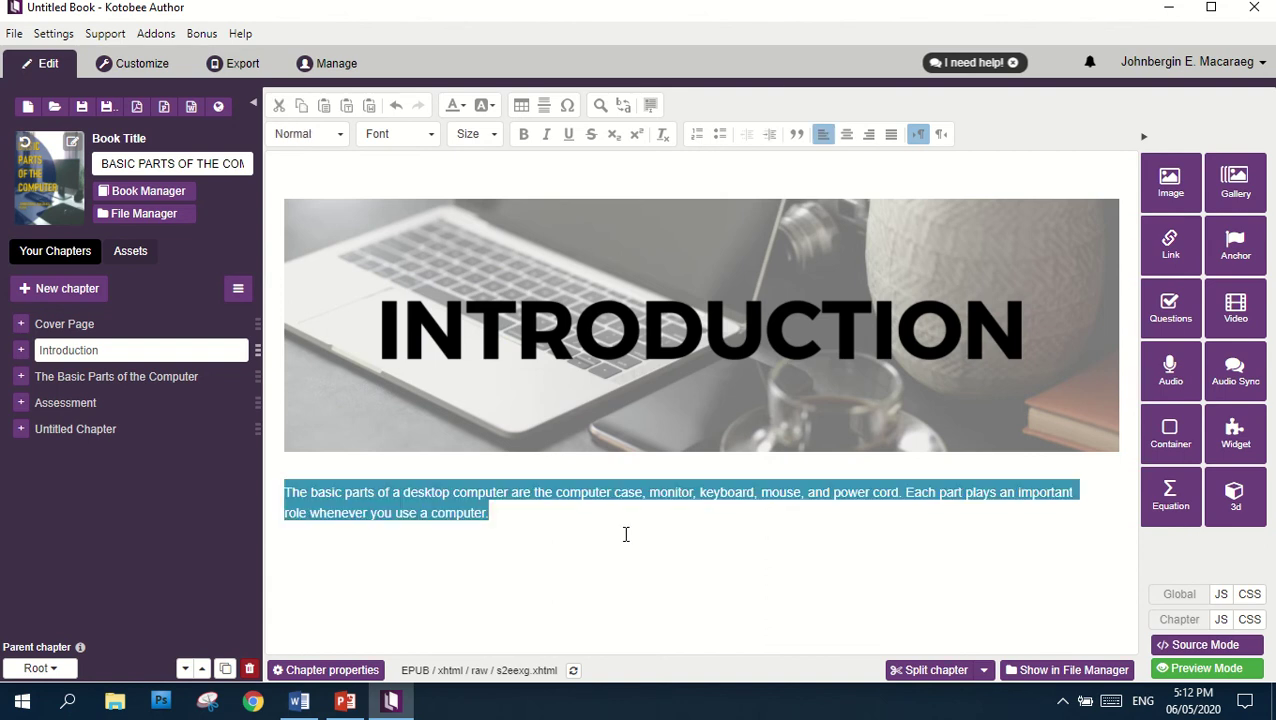
{"action": "left_click", "coordinate": [891, 134]}
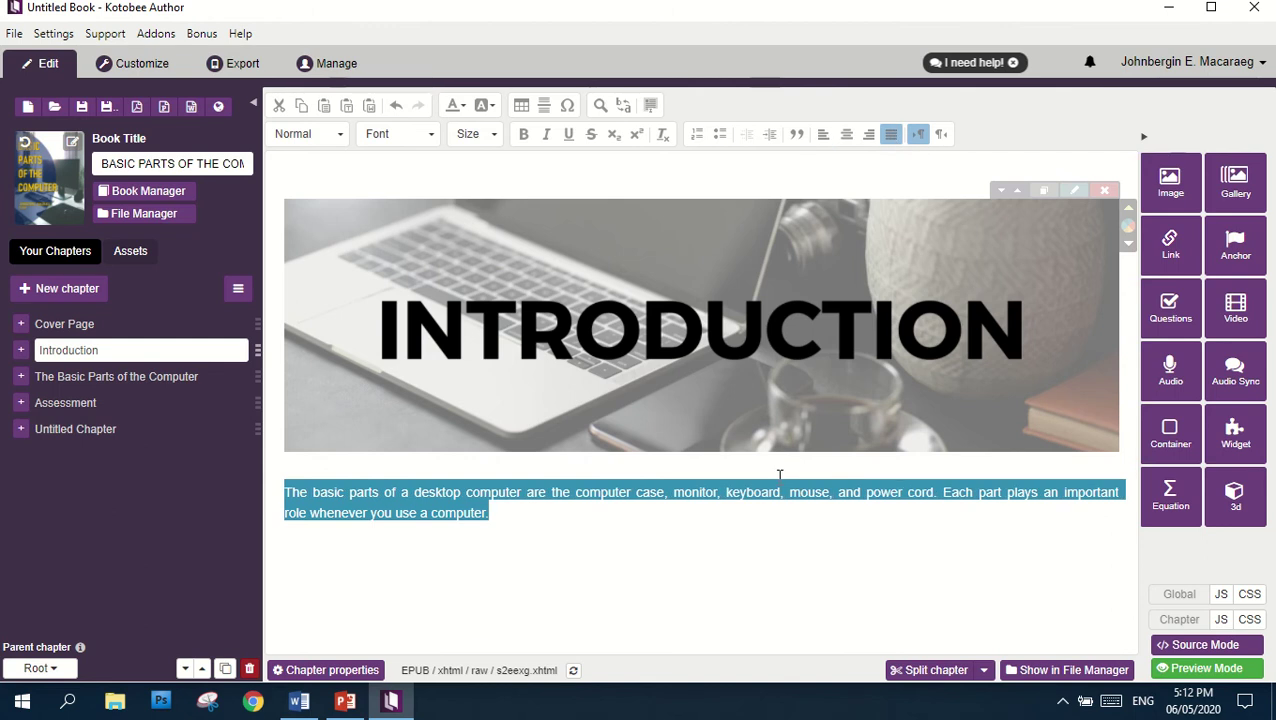
{"action": "left_click", "coordinate": [678, 561]}
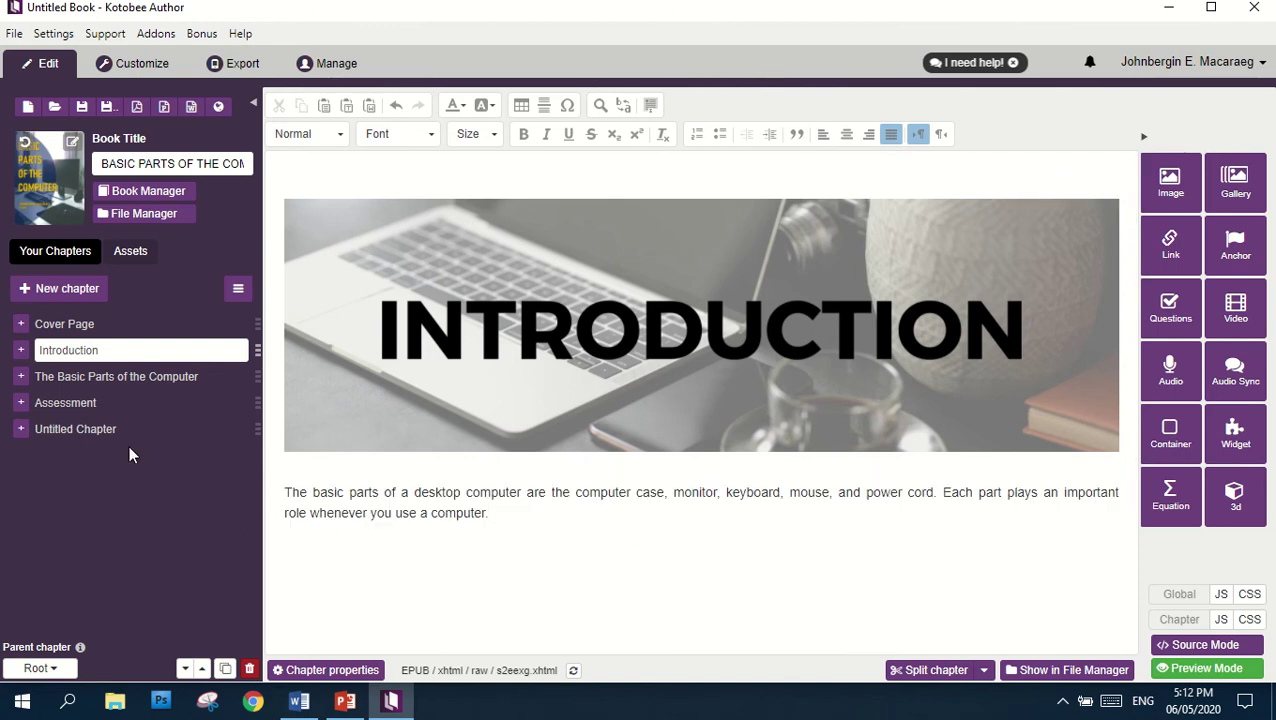
Delete the existing image gallery below the title in The Basic Parts of the Computer chapter
{"action": "left_click", "coordinate": [134, 403]}
{"action": "left_click", "coordinate": [137, 378]}
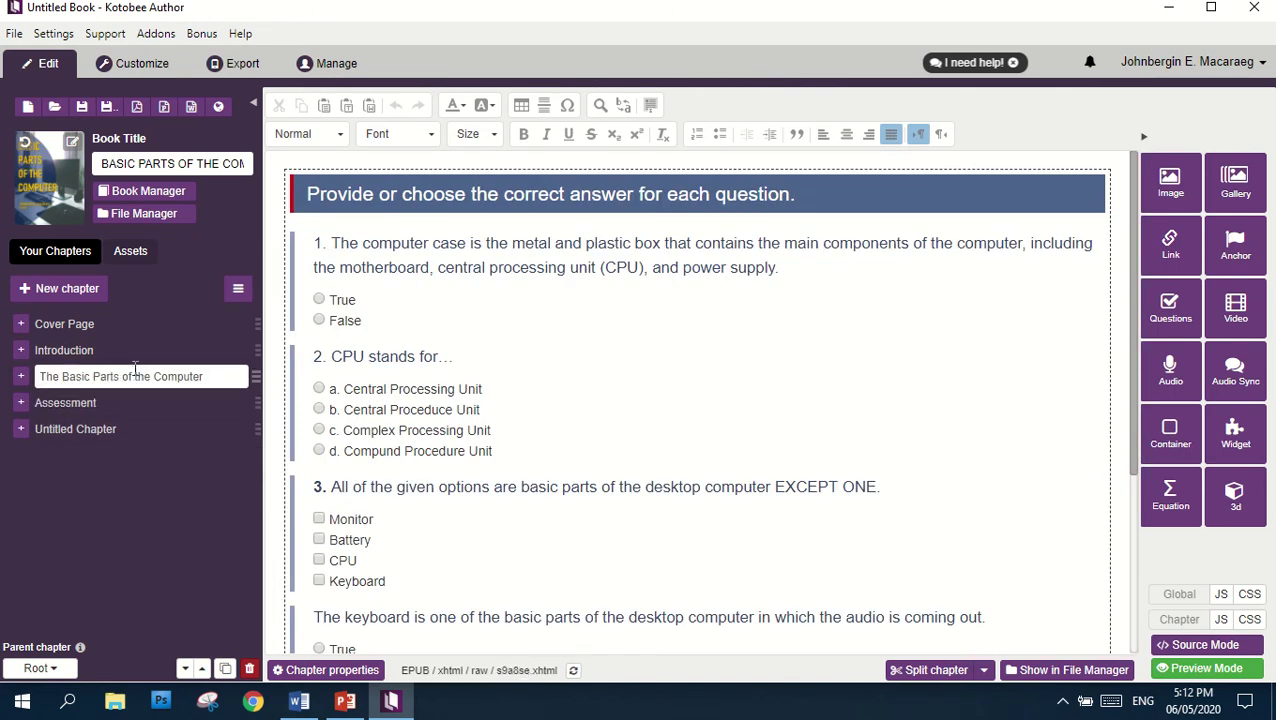
{"action": "left_click", "coordinate": [140, 352]}
{"action": "left_click", "coordinate": [156, 376]}
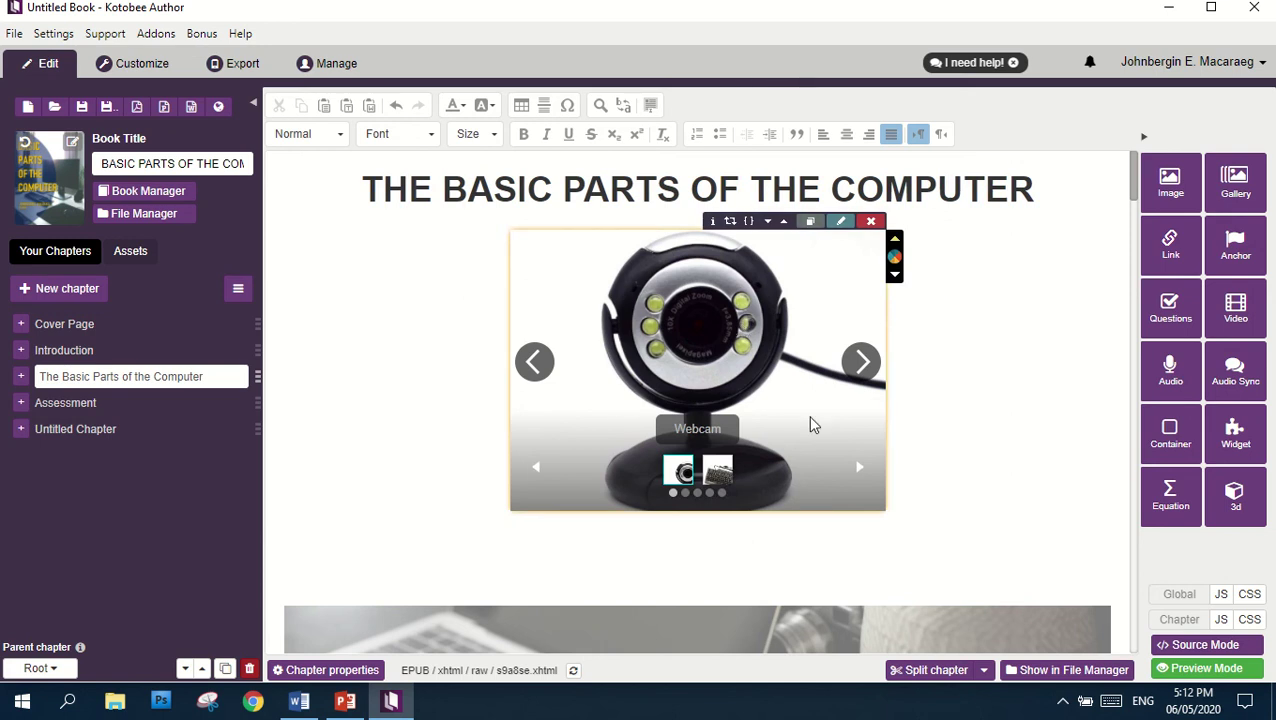
{"action": "left_click", "coordinate": [1236, 183]}
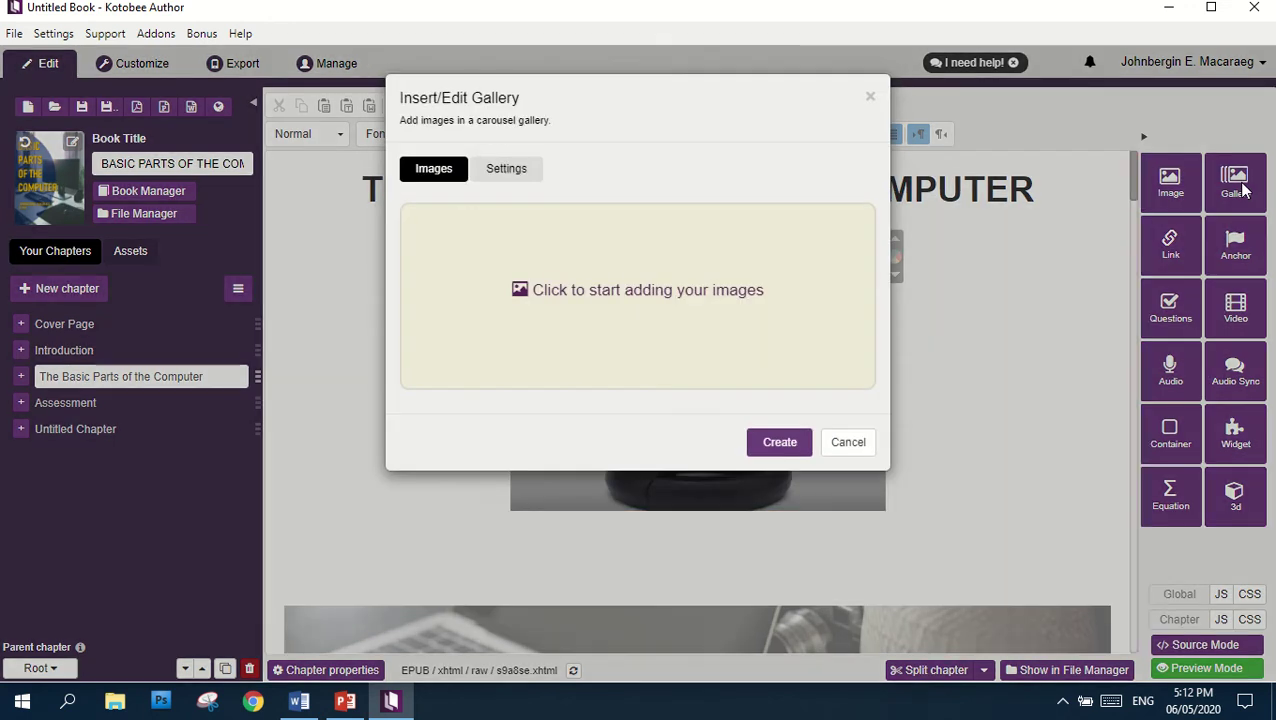
{"action": "left_click", "coordinate": [870, 96]}
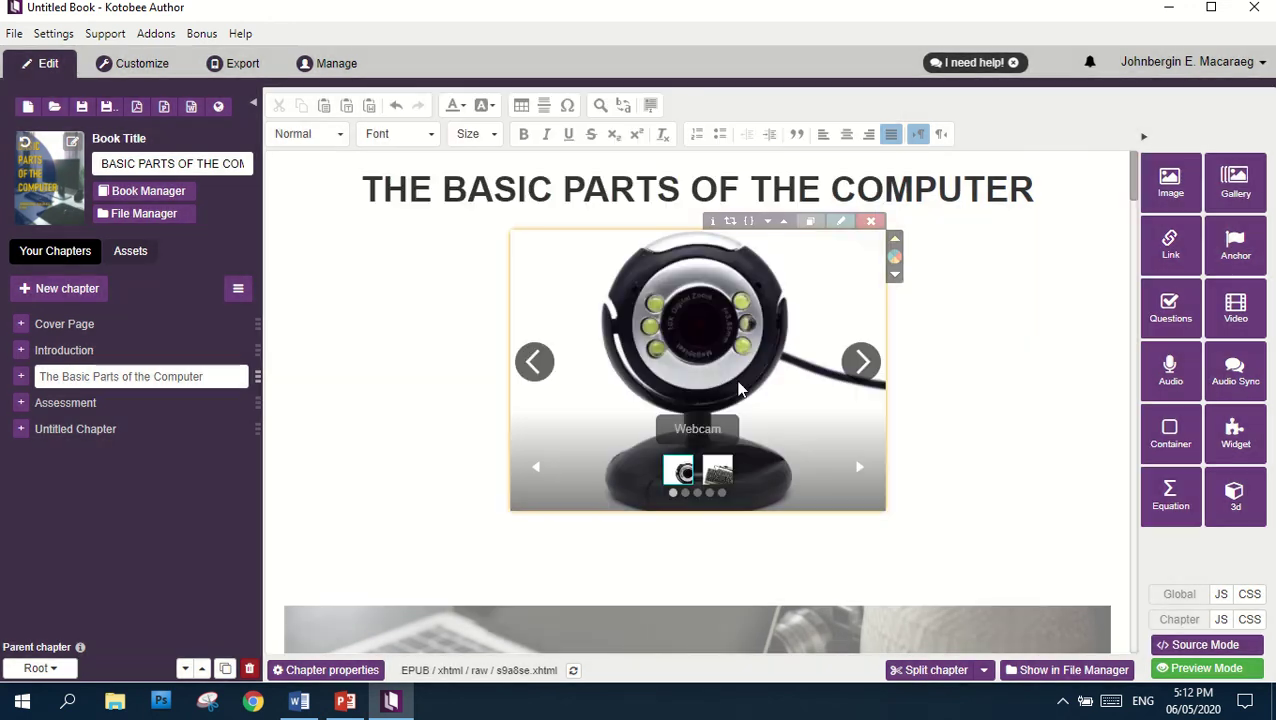
{"action": "left_click", "coordinate": [874, 226]}
{"action": "left_click", "coordinate": [783, 230]}
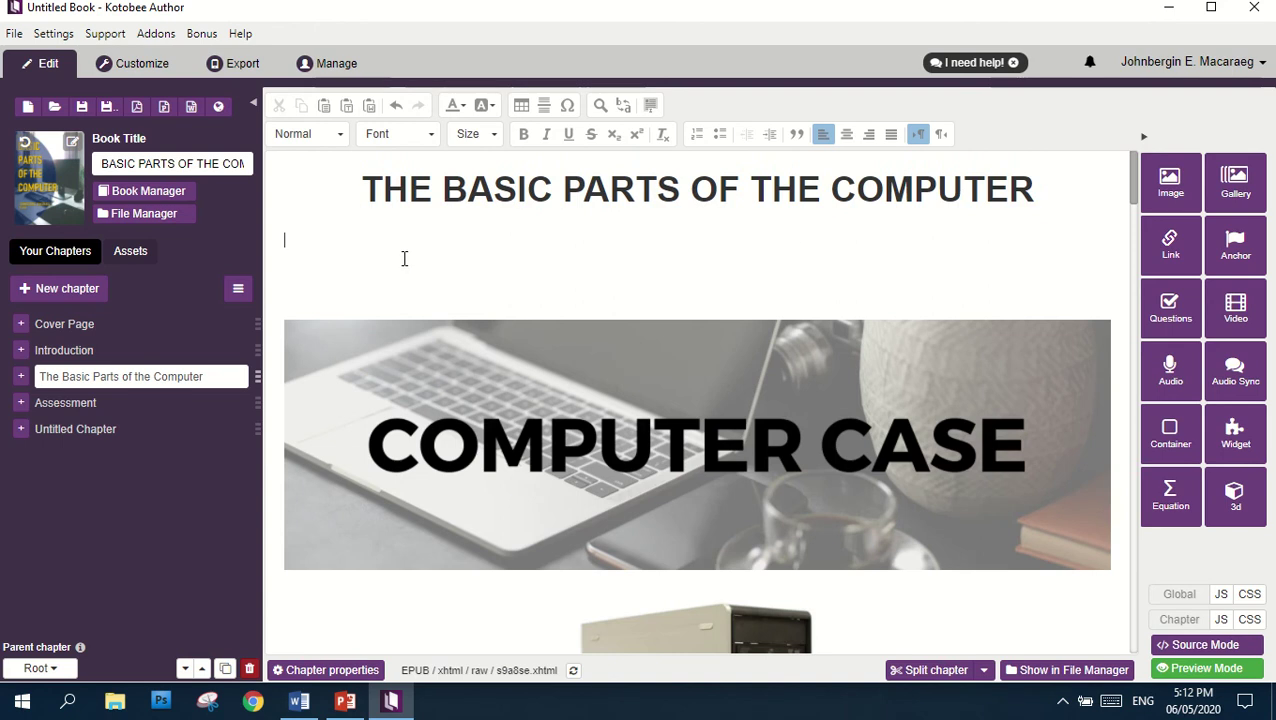
Start a new gallery below the chapter title and add all images from the PARTS folder inside KOTOBEE
{"action": "left_click", "coordinate": [1235, 183]}
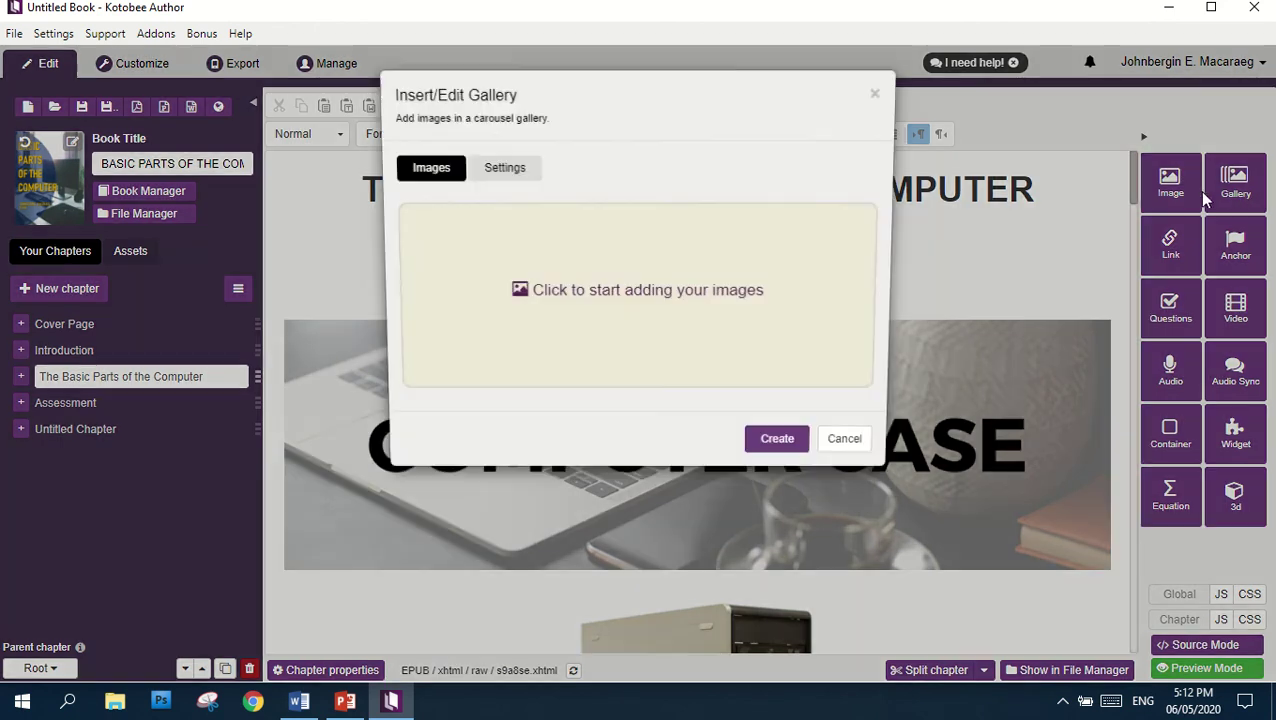
{"action": "left_click", "coordinate": [641, 296]}
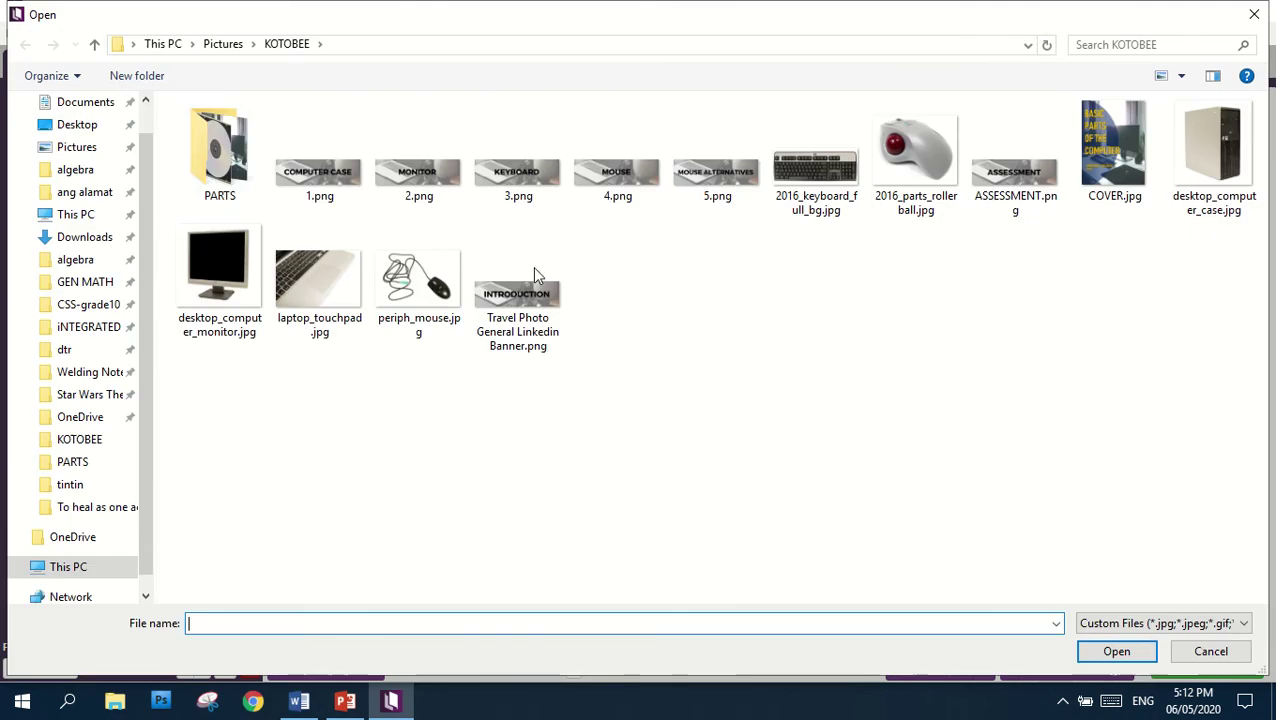
{"action": "double_click", "coordinate": [210, 137]}
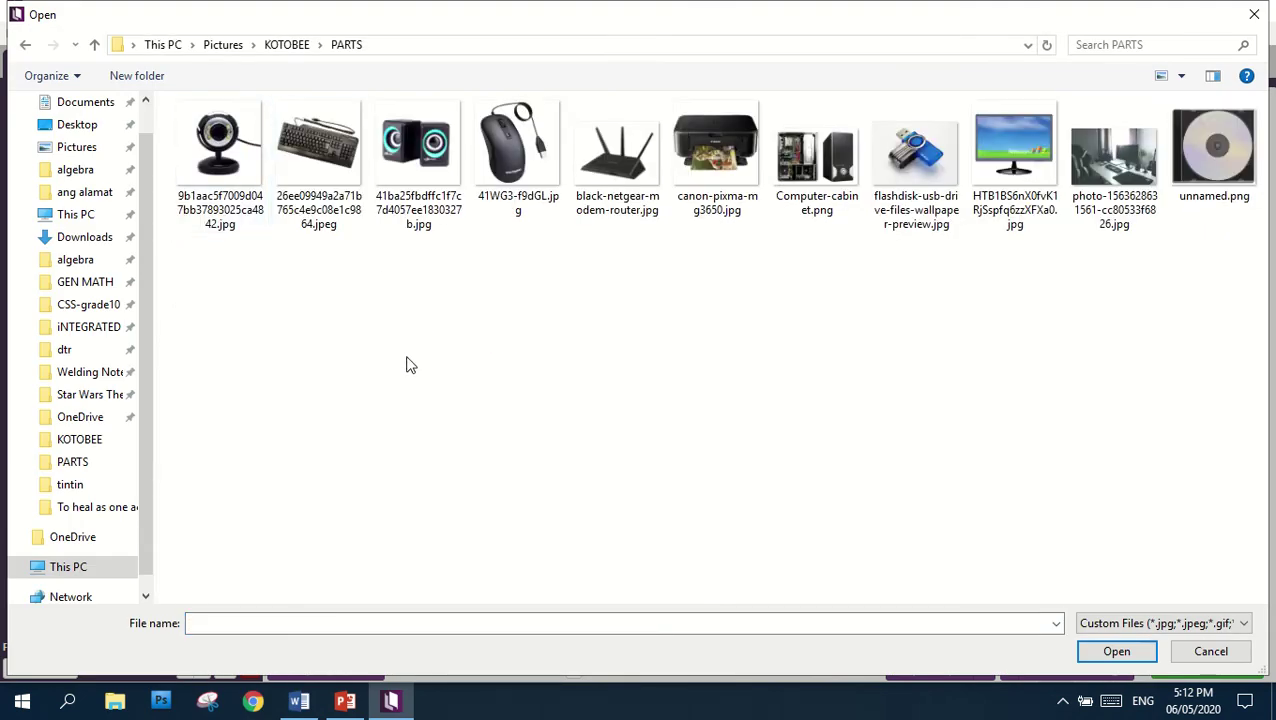
{"action": "key", "text": "ctrl+a"}
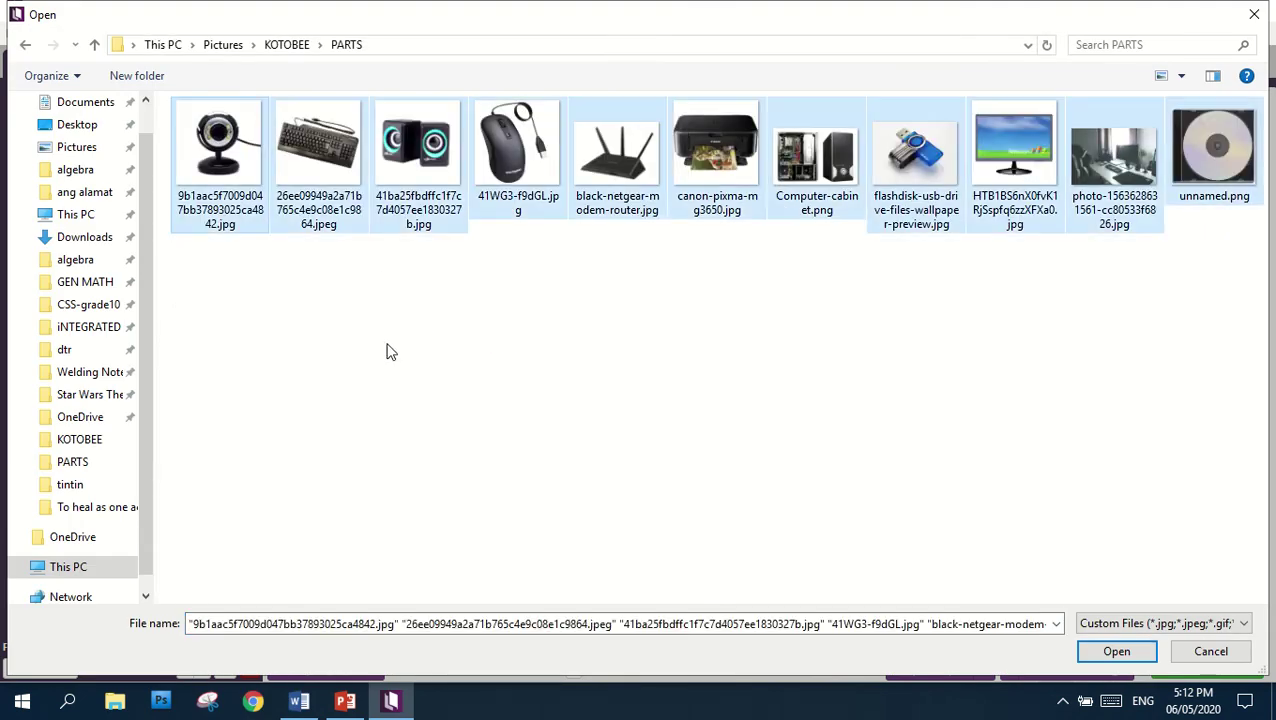
{"action": "left_click", "coordinate": [1116, 650]}
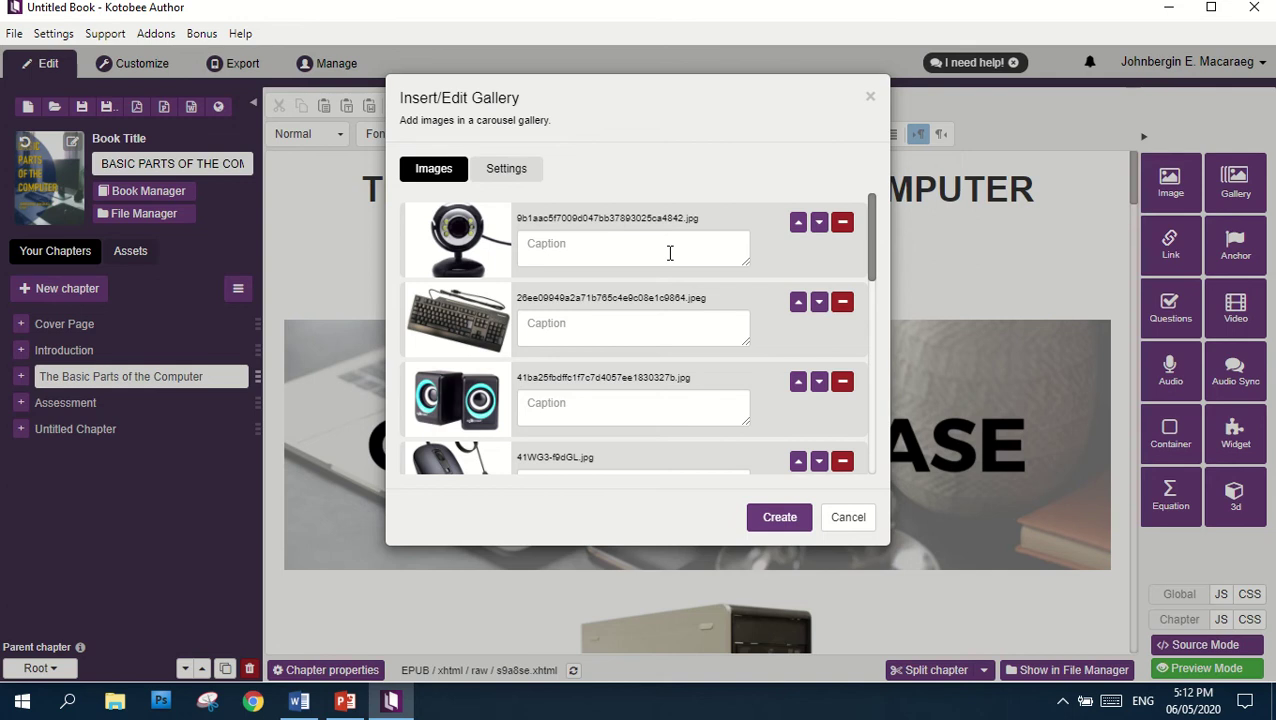
Caption the first three gallery images Webcam, Keyboard and Speakers
{"action": "scroll", "coordinate": [676, 253], "scroll_direction": "down", "scroll_amount": 6}
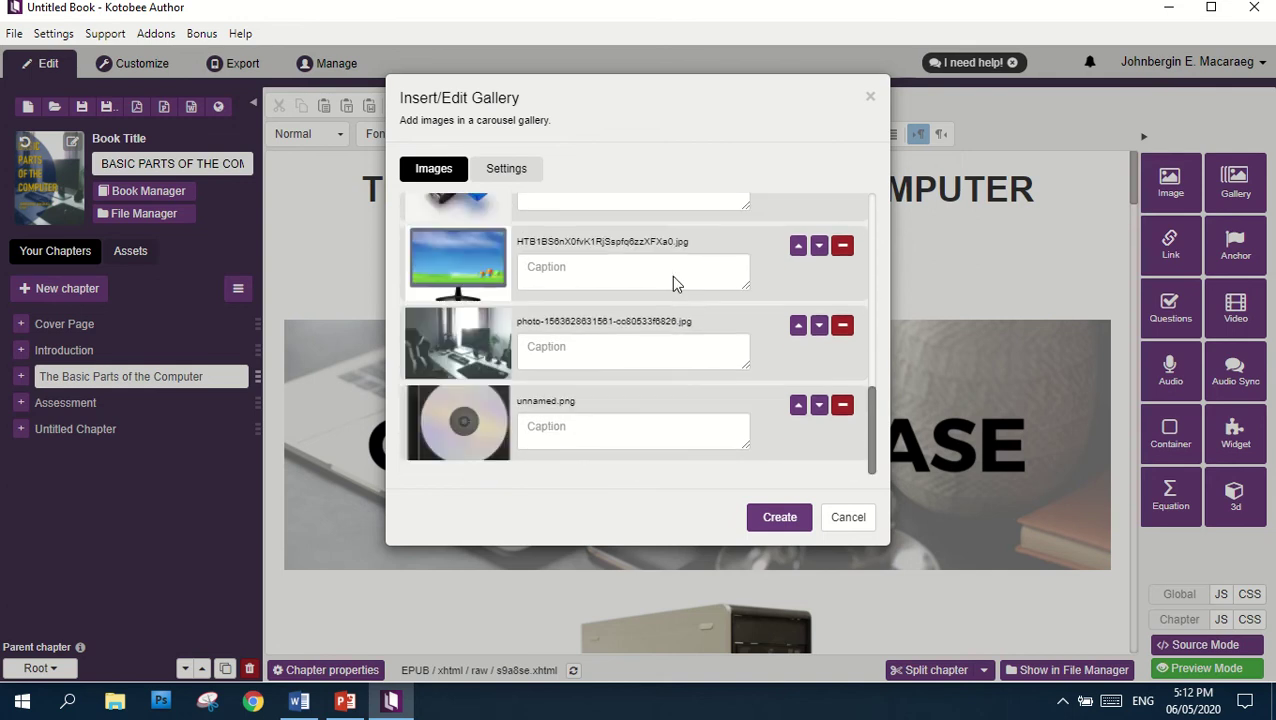
{"action": "scroll", "coordinate": [672, 279], "scroll_direction": "up", "scroll_amount": 5}
{"action": "scroll", "coordinate": [673, 281], "scroll_direction": "up", "scroll_amount": 2}
{"action": "left_click", "coordinate": [590, 246]}
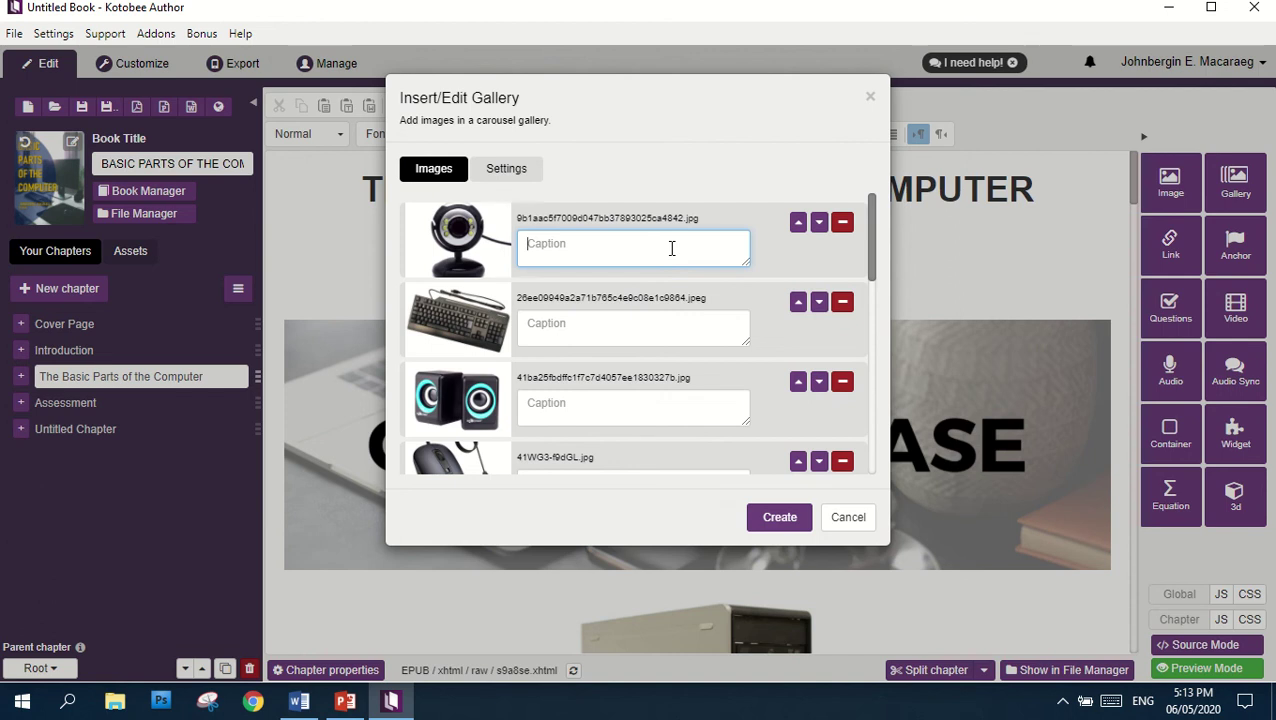
{"action": "type", "text": "Webcam"}
{"action": "left_click", "coordinate": [611, 324]}
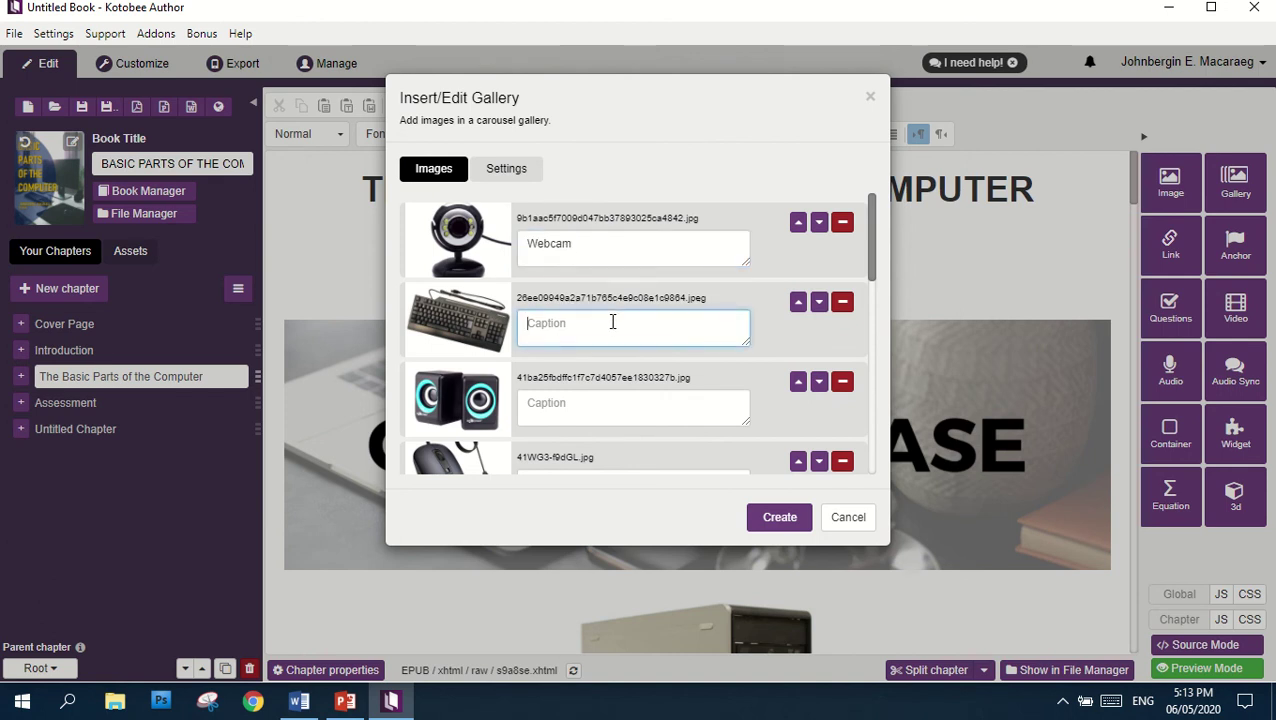
{"action": "type", "text": "Keyboard"}
{"action": "left_click", "coordinate": [613, 403]}
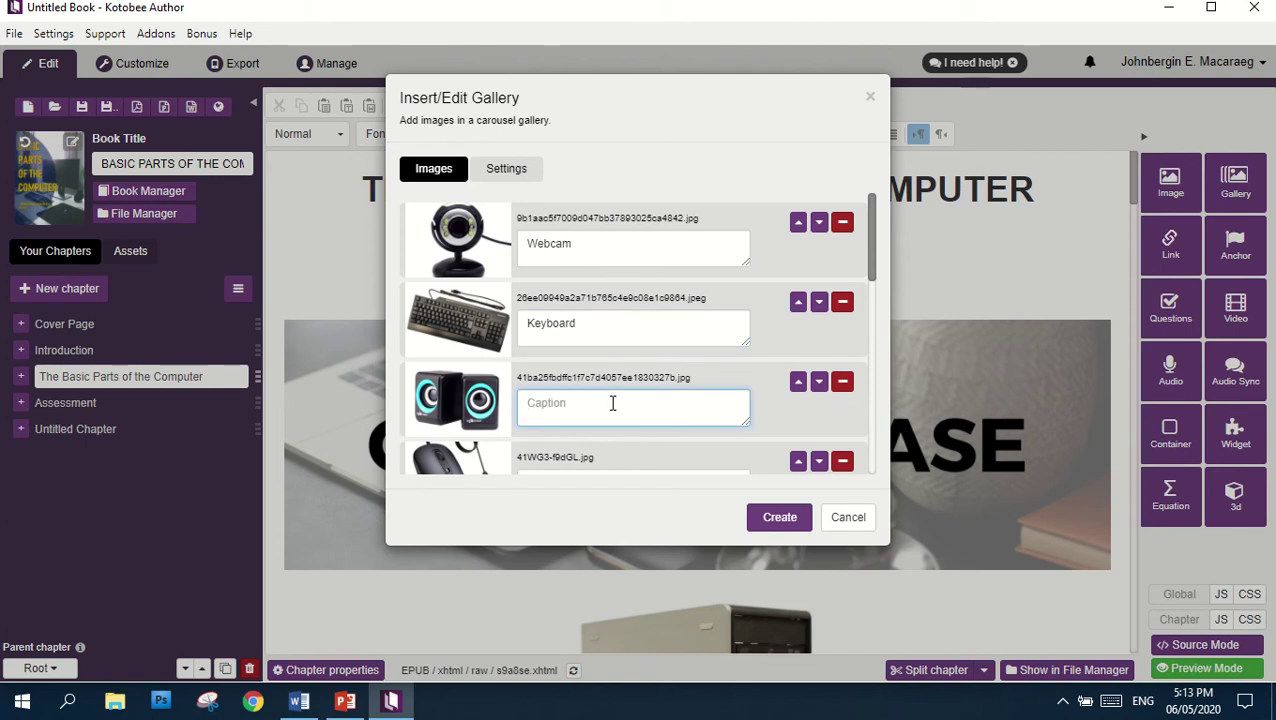
{"action": "type", "text": "Speakers"}
Caption the mouse image Mouse and the modem router image Wifi Router
{"action": "scroll", "coordinate": [613, 403], "scroll_direction": "down", "scroll_amount": 2}
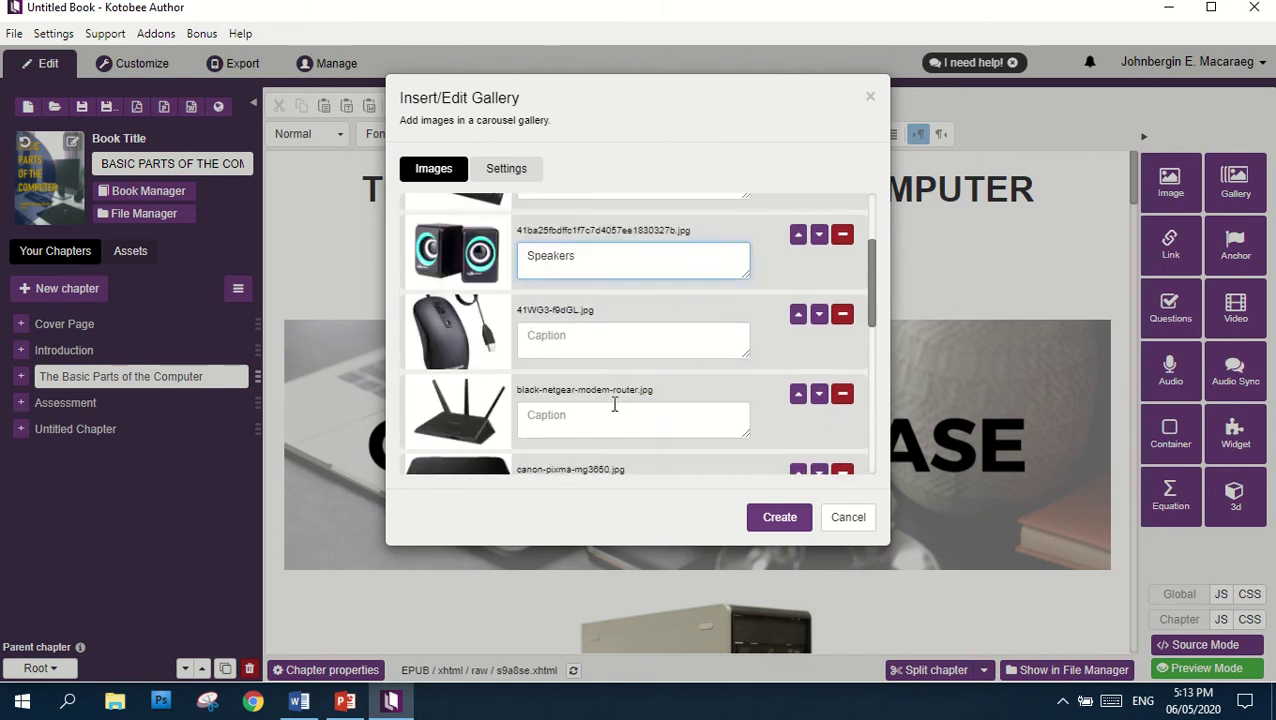
{"action": "left_click", "coordinate": [610, 297]}
{"action": "type", "text": "MOu"}
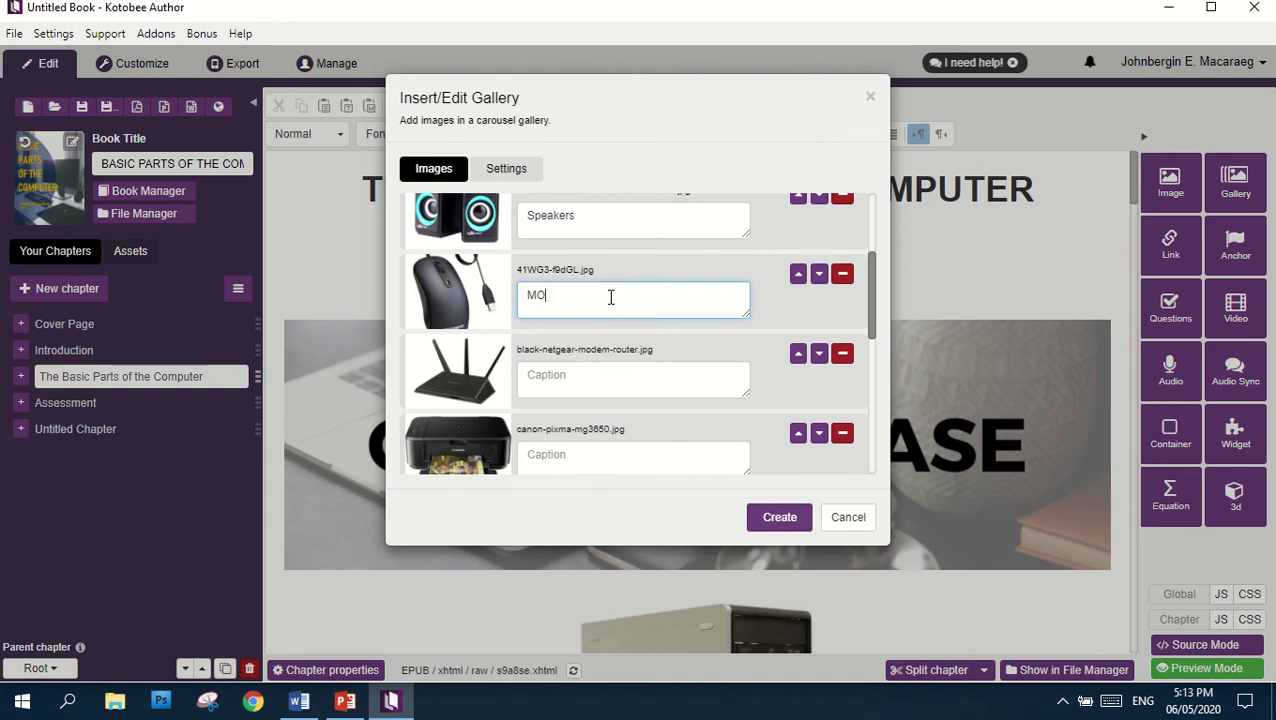
{"action": "key", "text": "BackSpace"}
{"action": "key", "text": "BackSpace"}
{"action": "type", "text": "M"}
{"action": "type", "text": "e"}
{"action": "left_click", "coordinate": [541, 291]}
{"action": "key", "text": "BackSpace"}
{"action": "type", "text": "o"}
{"action": "left_click", "coordinate": [569, 370]}
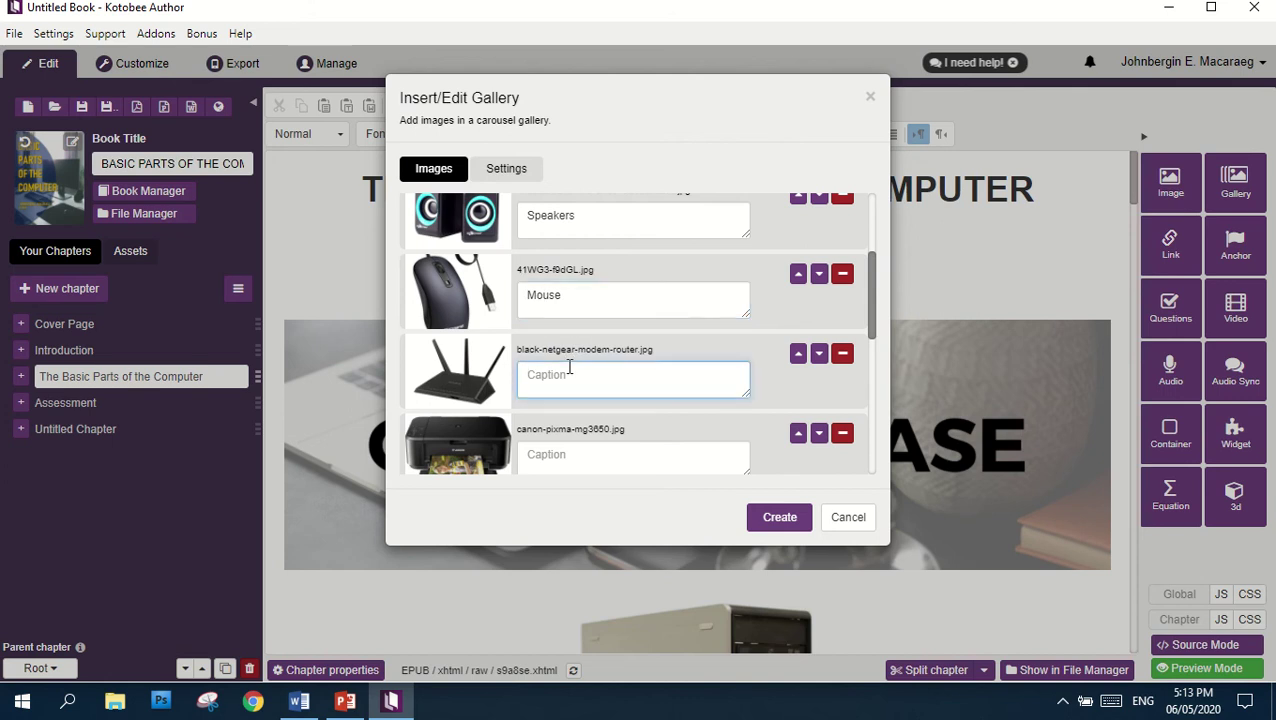
{"action": "type", "text": "Wifi Router"}
Caption the printer image Printer, the computer cabinet image Central Processing Unit and the flash disk image USB Flashdrive
{"action": "scroll", "coordinate": [607, 435], "scroll_direction": "down", "scroll_amount": 3}
{"action": "left_click", "coordinate": [601, 279]}
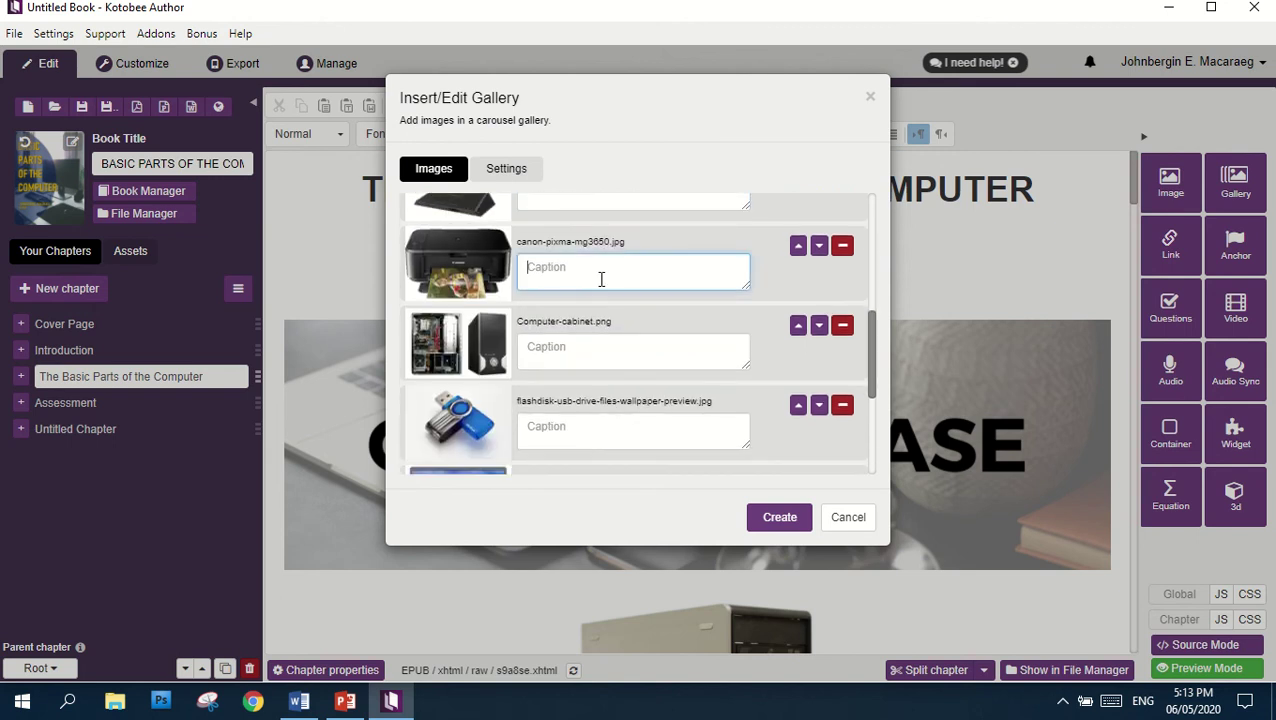
{"action": "type", "text": "Printer"}
{"action": "left_click", "coordinate": [577, 342]}
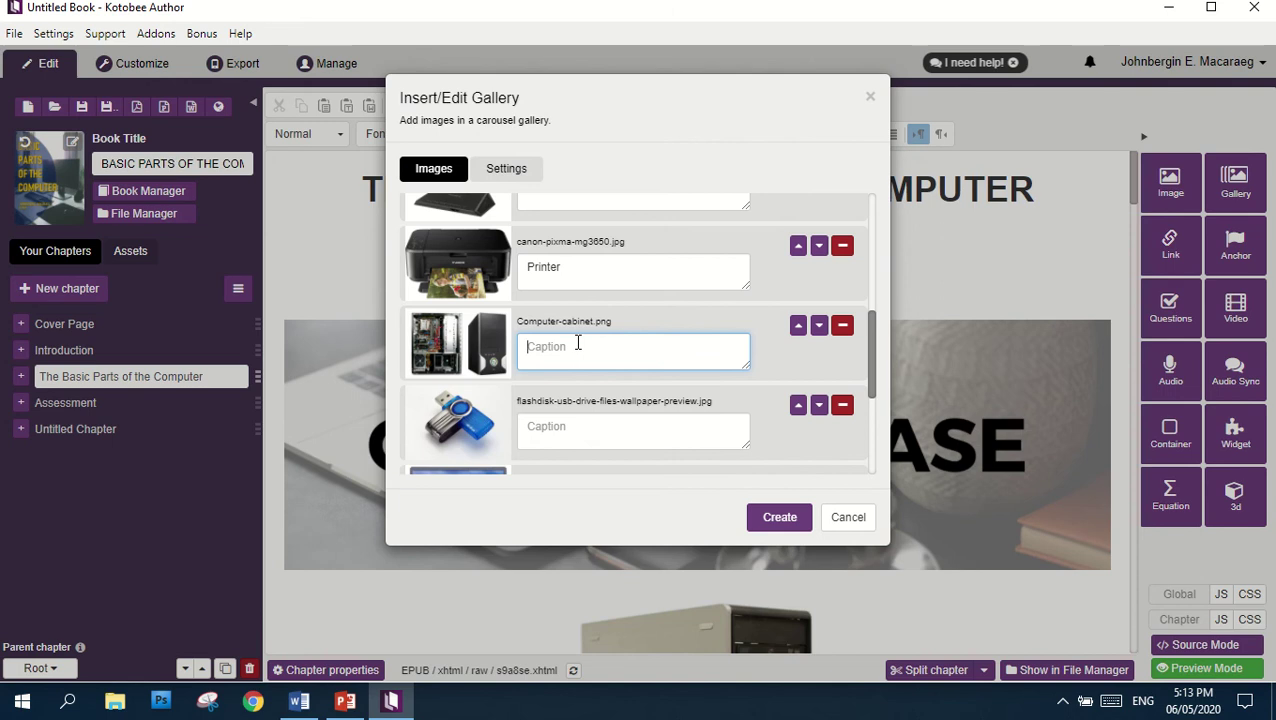
{"action": "type", "text": "Central Processing Unit"}
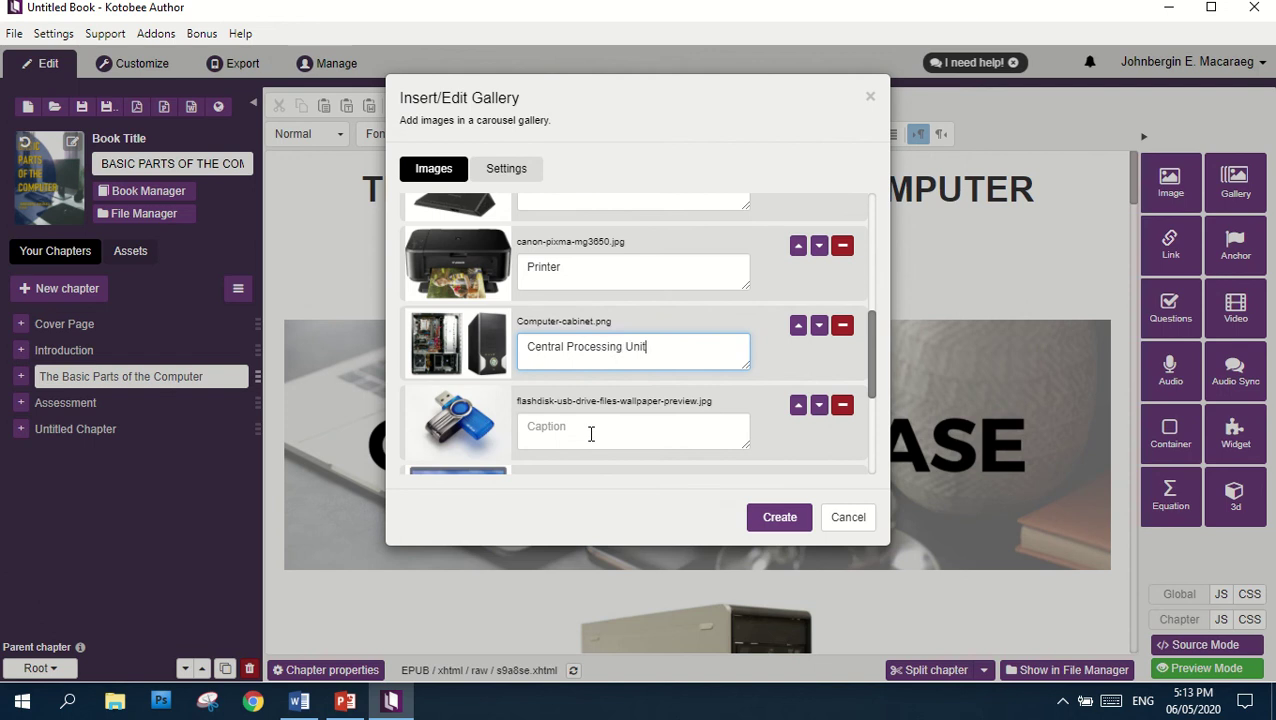
{"action": "left_click", "coordinate": [591, 434]}
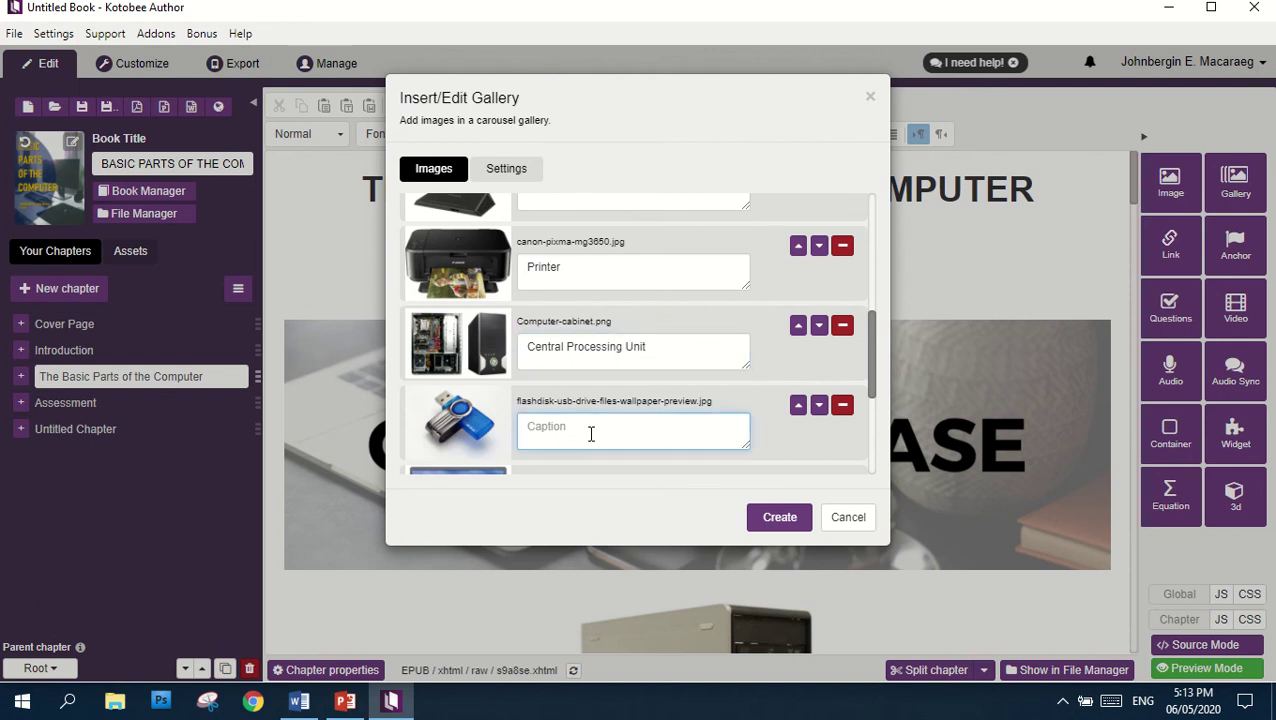
{"action": "type", "text": "USB Flashdrive"}
{"action": "scroll", "coordinate": [620, 400], "scroll_direction": "down", "scroll_amount": 2}
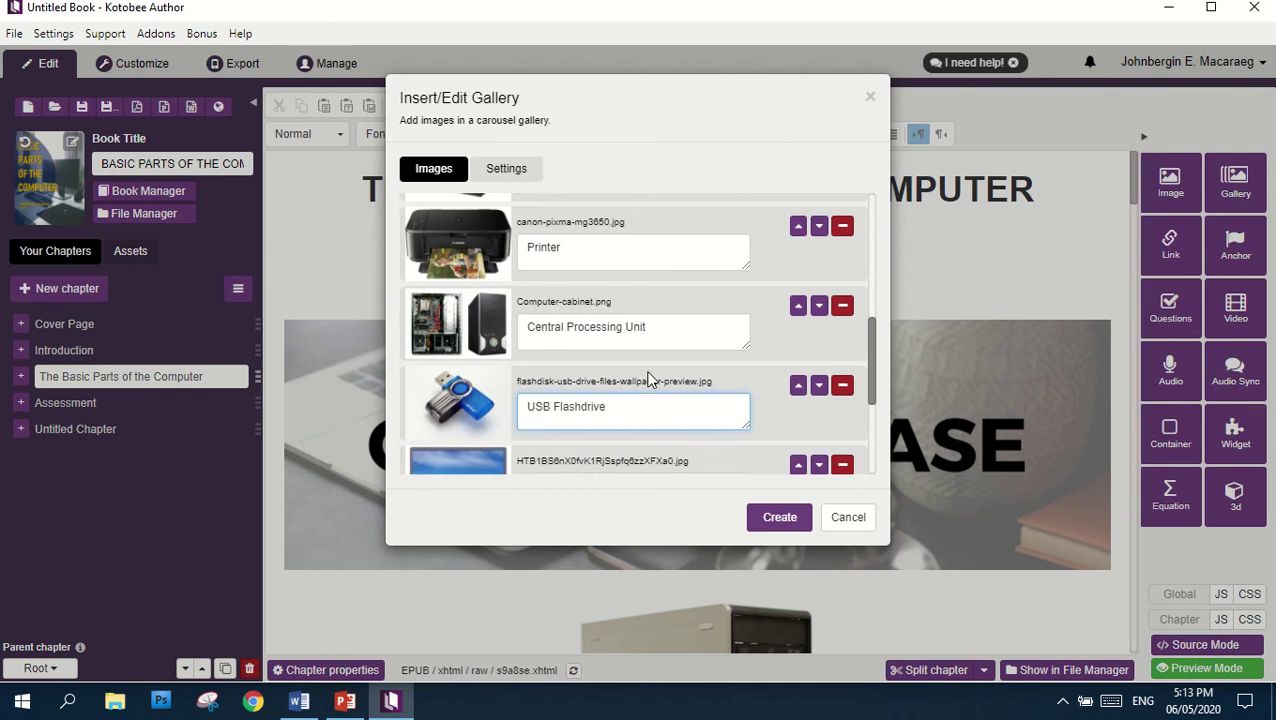
Caption the computer monitor image Monitor in the gallery
{"action": "left_click", "coordinate": [584, 409]}
{"action": "type", "text": "MOnitor"}
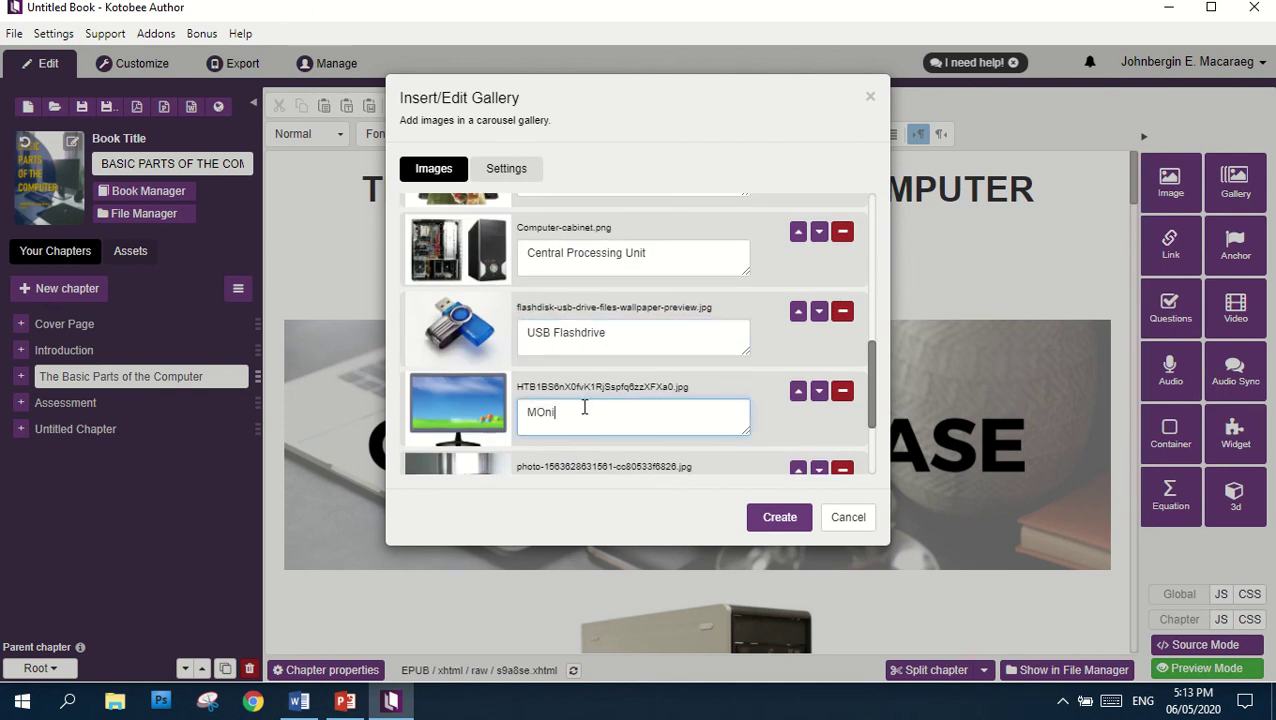
{"action": "key", "text": "BackSpace"}
{"action": "key", "text": "BackSpace"}
{"action": "key", "text": "BackSpace"}
{"action": "key", "text": "BackSpace"}
{"action": "key", "text": "BackSpace"}
{"action": "type", "text": "onitor"}
Remove the desk workspace photo, the uncaptioned image between the monitor and the disc, from the gallery
{"action": "scroll", "coordinate": [584, 407], "scroll_direction": "down", "scroll_amount": 3}
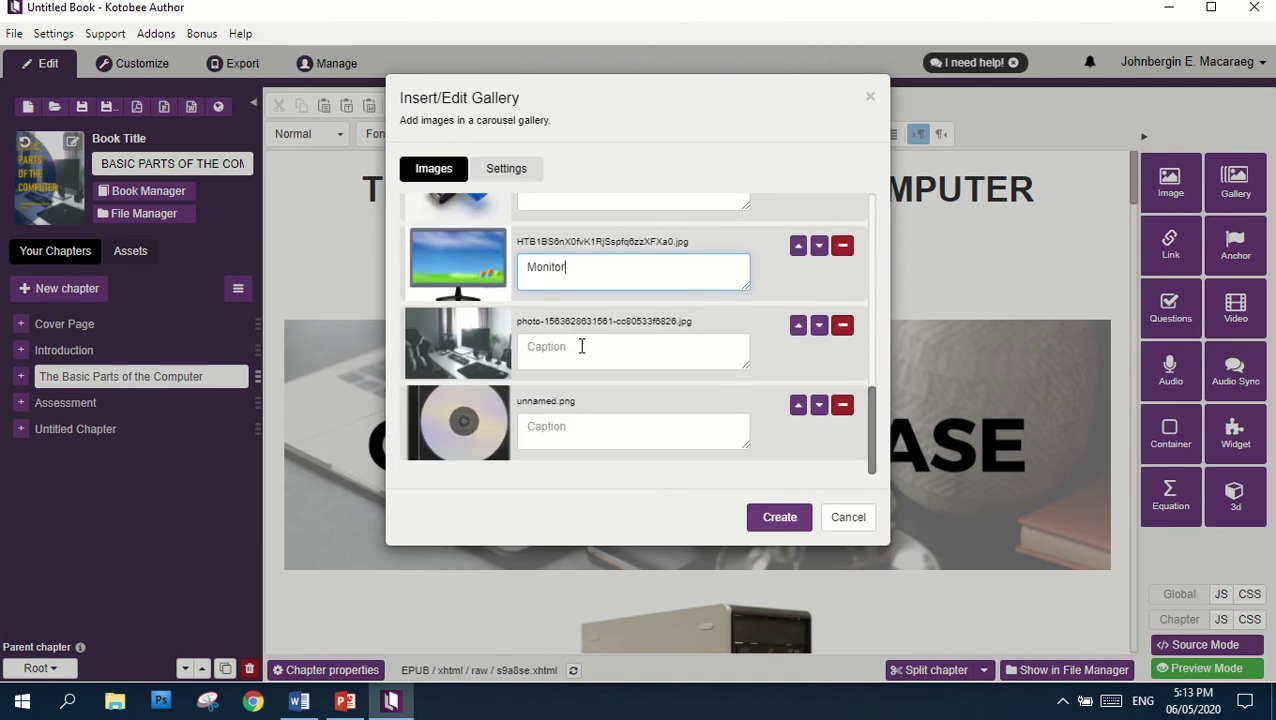
{"action": "left_click", "coordinate": [581, 346]}
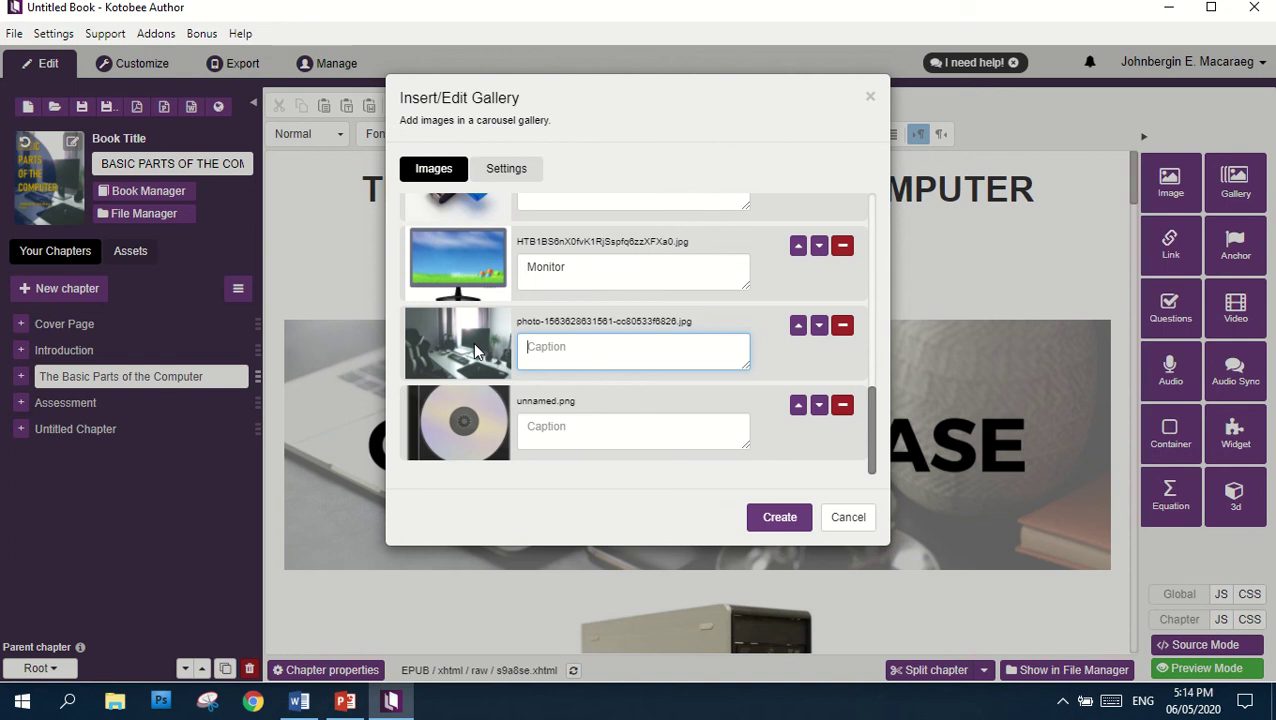
{"action": "left_click", "coordinate": [842, 327]}
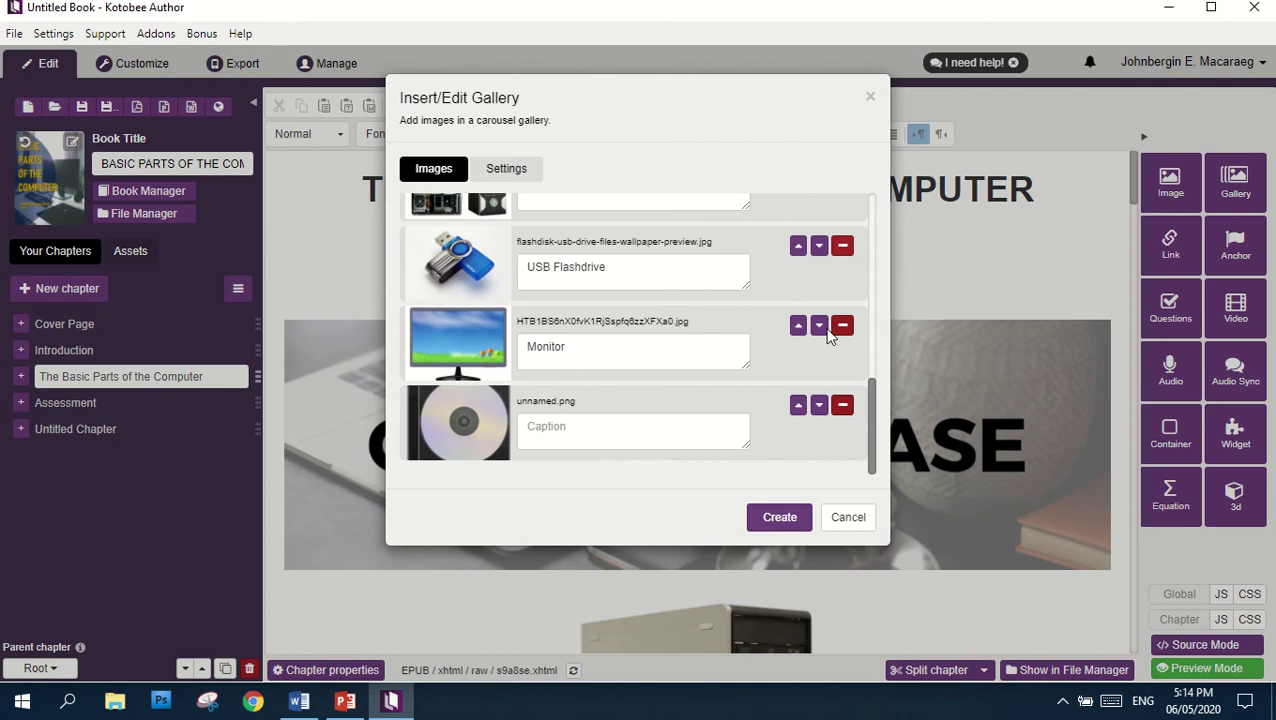
Caption the disc image Compact Disc and create the gallery
{"action": "left_click", "coordinate": [610, 424]}
{"action": "type", "text": "Co"}
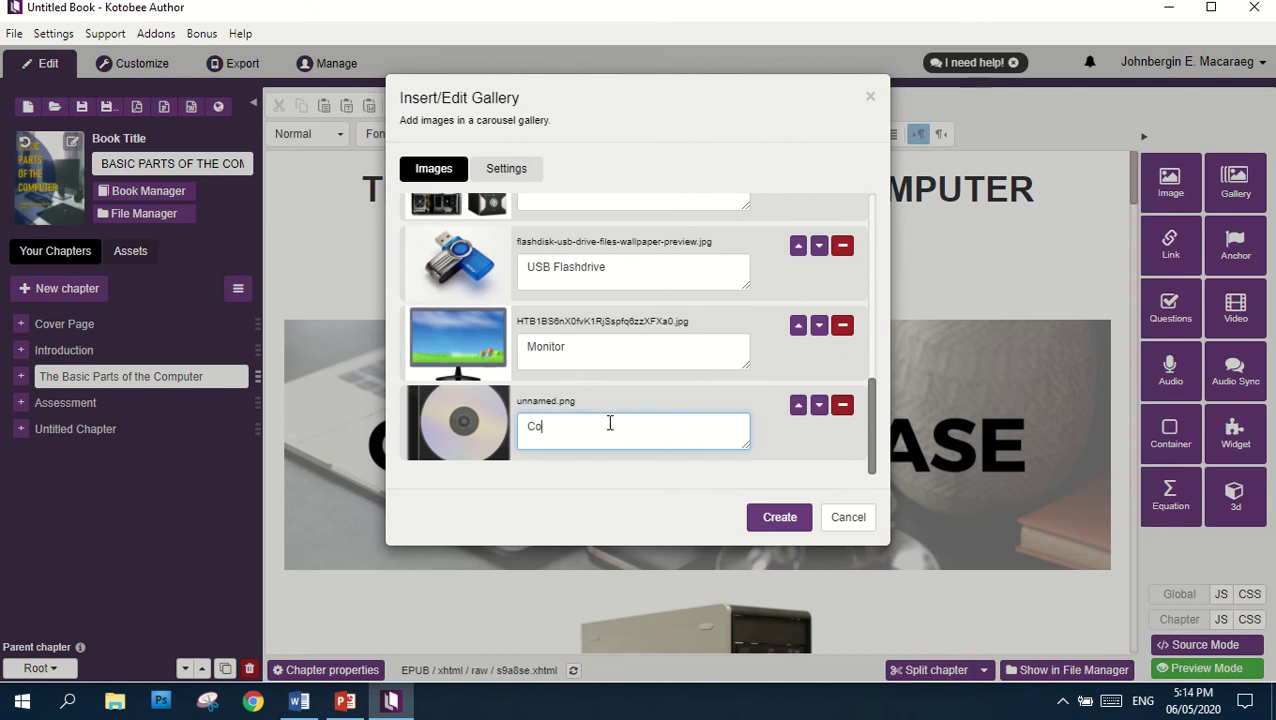
{"action": "type", "text": "mpact Disc"}
{"action": "scroll", "coordinate": [609, 390], "scroll_direction": "up", "scroll_amount": 5}
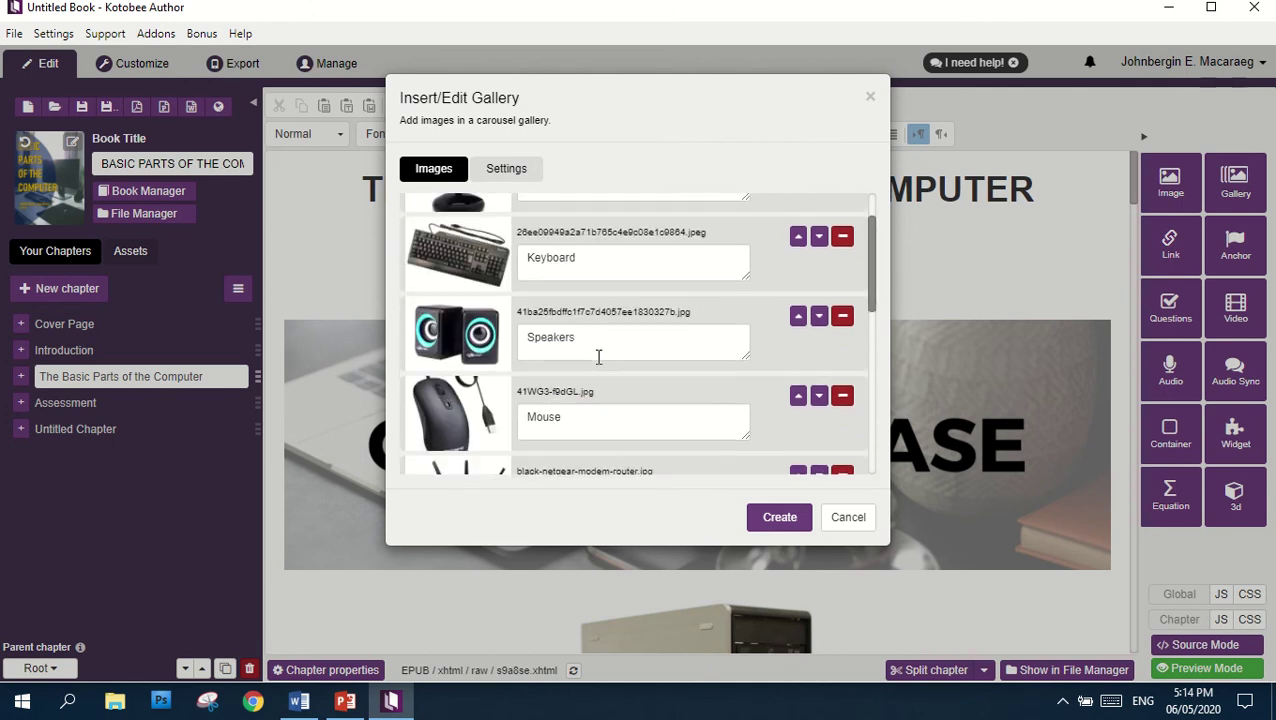
{"action": "scroll", "coordinate": [684, 298], "scroll_direction": "down", "scroll_amount": 5}
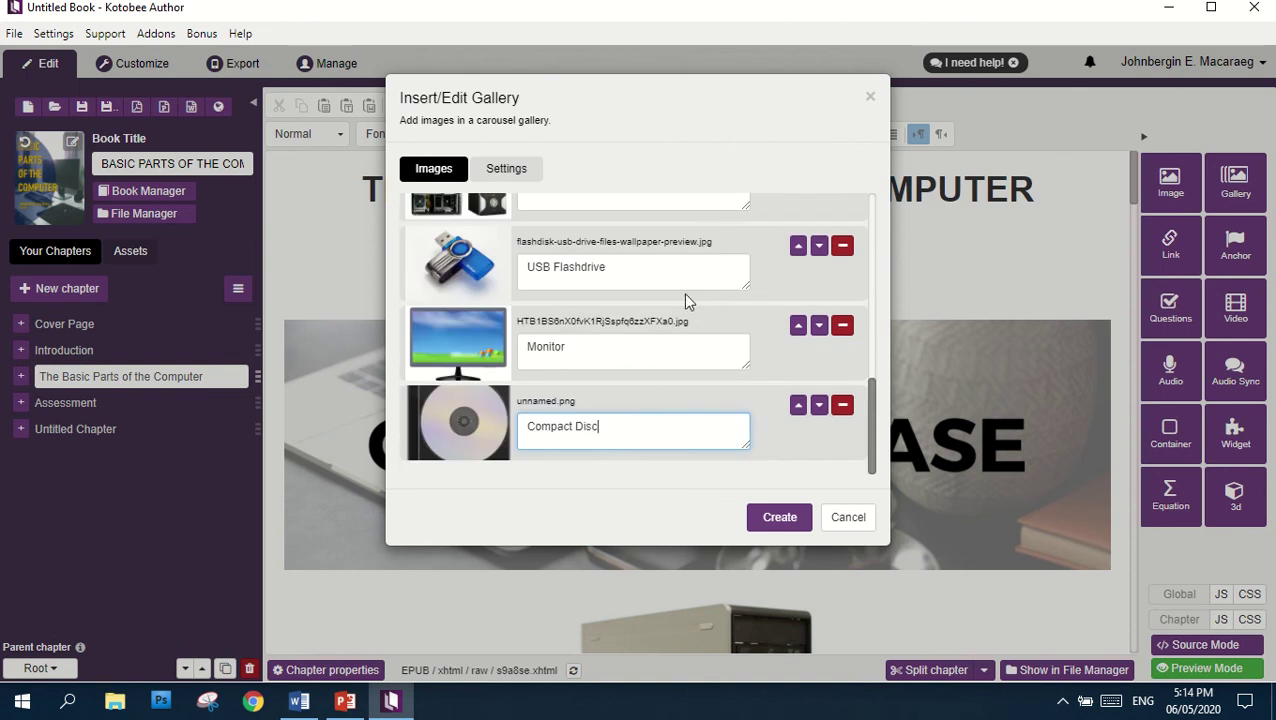
{"action": "left_click", "coordinate": [776, 520]}
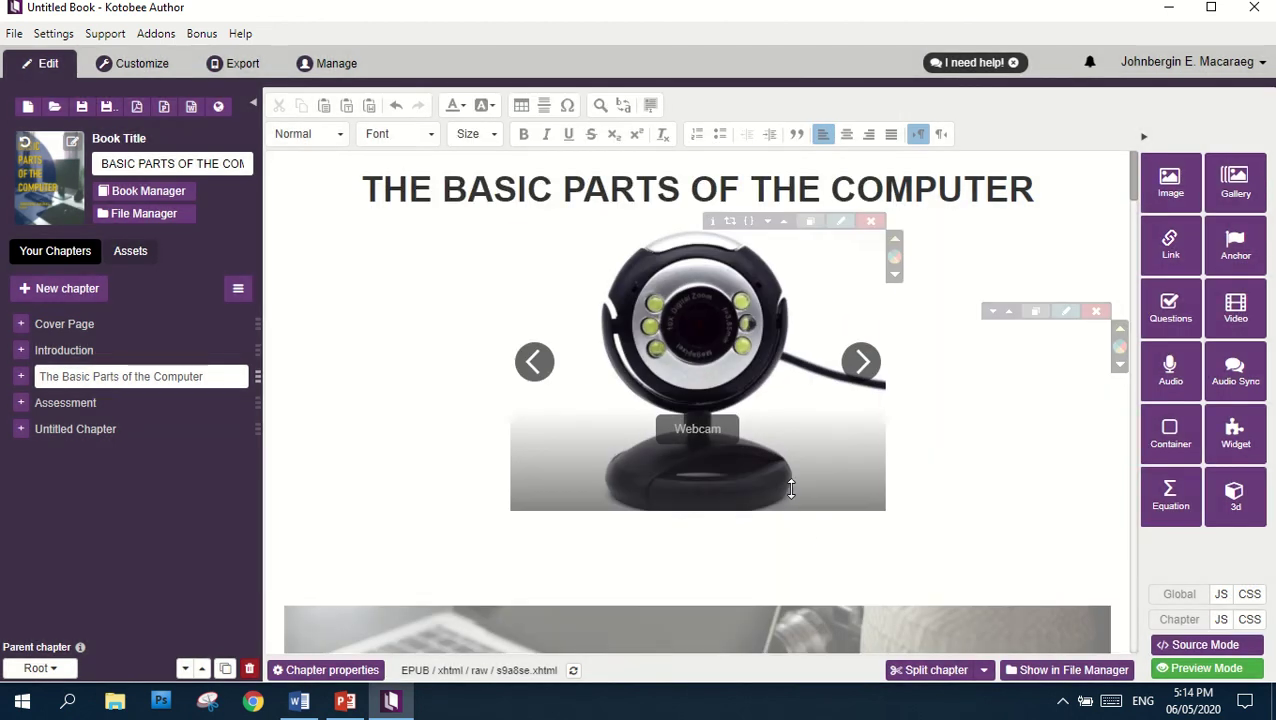
Delete the extra blank lines between the new gallery and the Computer Case banner
{"action": "left_click", "coordinate": [678, 569]}
{"action": "key", "text": "BackSpace"}
{"action": "key", "text": "BackSpace"}
{"action": "scroll", "coordinate": [675, 566], "scroll_direction": "down", "scroll_amount": 4}
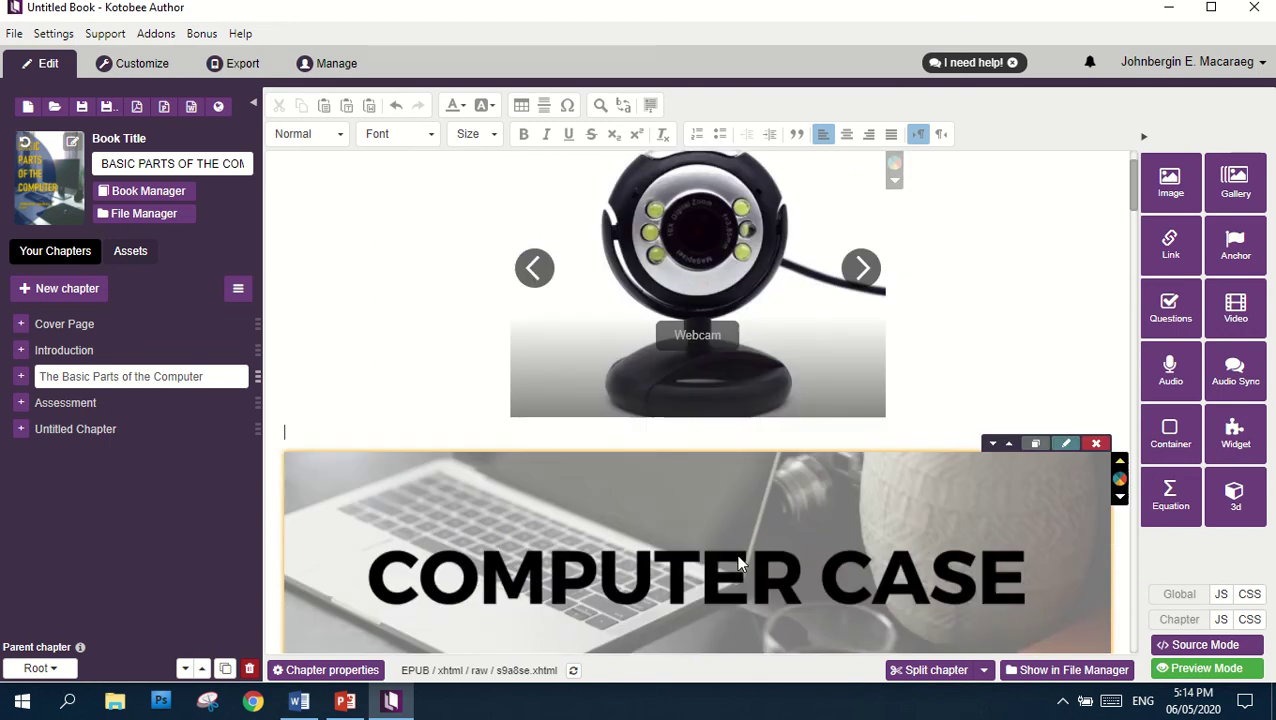
{"action": "scroll", "coordinate": [755, 533], "scroll_direction": "up", "scroll_amount": 4}
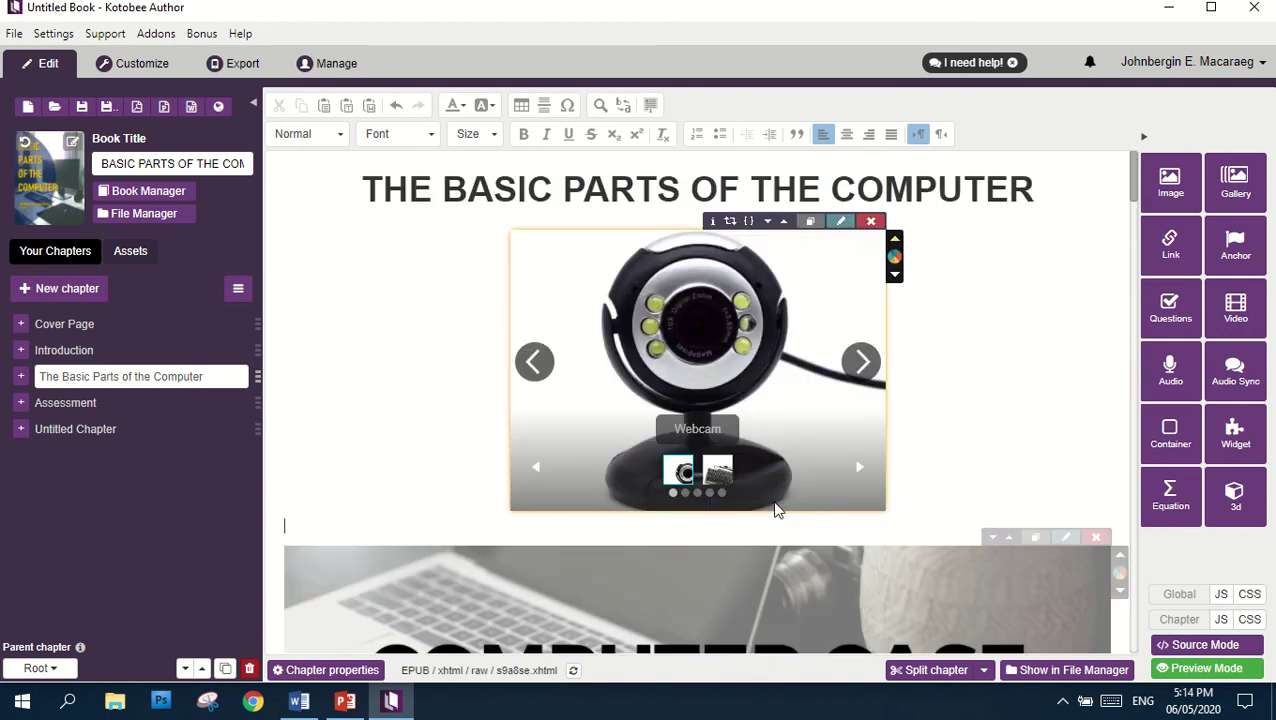
Review the gallery and the chapter's banners, pictures and text down to the video at its end
{"action": "left_click", "coordinate": [861, 362]}
{"action": "left_click", "coordinate": [993, 361]}
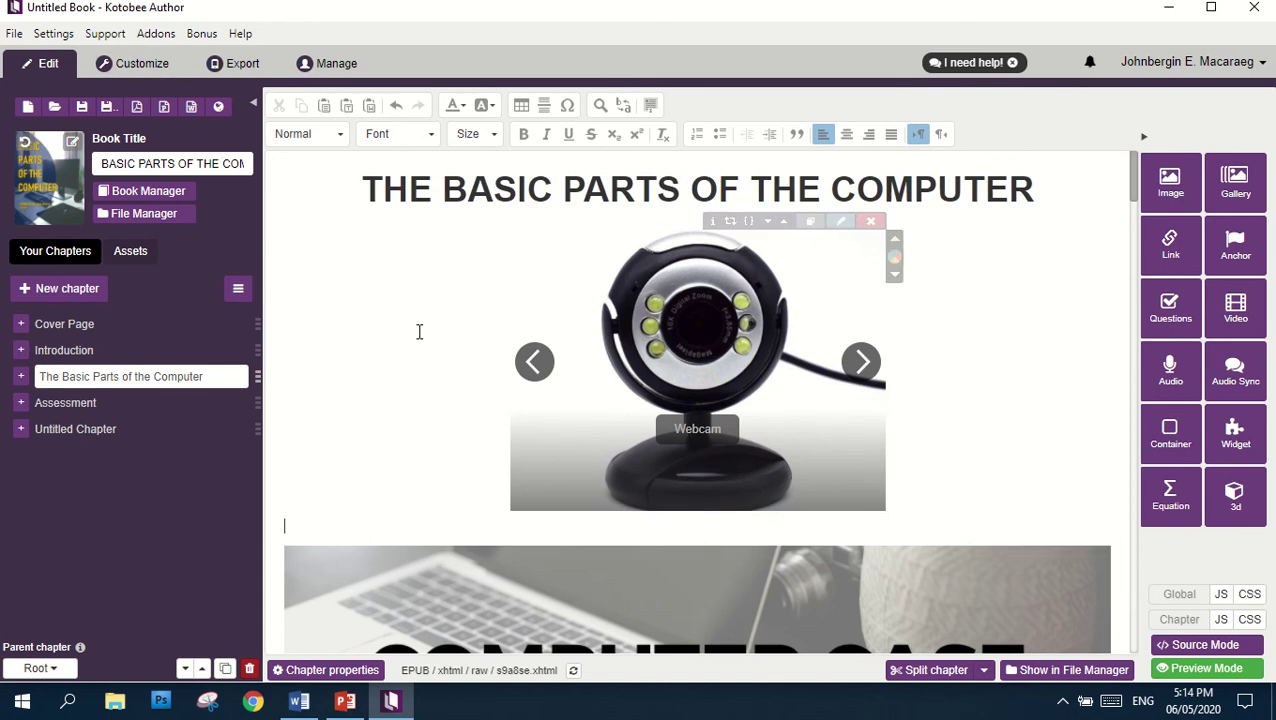
{"action": "scroll", "coordinate": [419, 330], "scroll_direction": "down", "scroll_amount": 5}
{"action": "scroll", "coordinate": [734, 404], "scroll_direction": "down", "scroll_amount": 7}
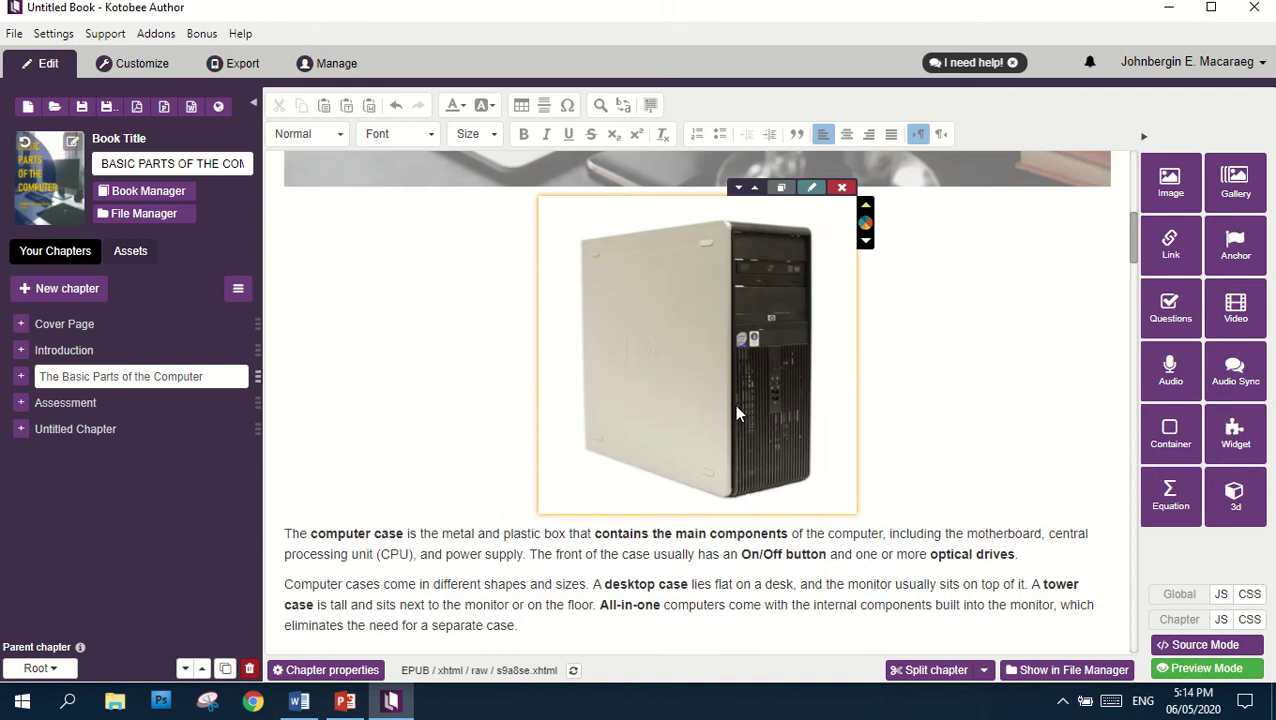
{"action": "scroll", "coordinate": [641, 340], "scroll_direction": "up", "scroll_amount": 3}
{"action": "scroll", "coordinate": [504, 339], "scroll_direction": "up", "scroll_amount": 1}
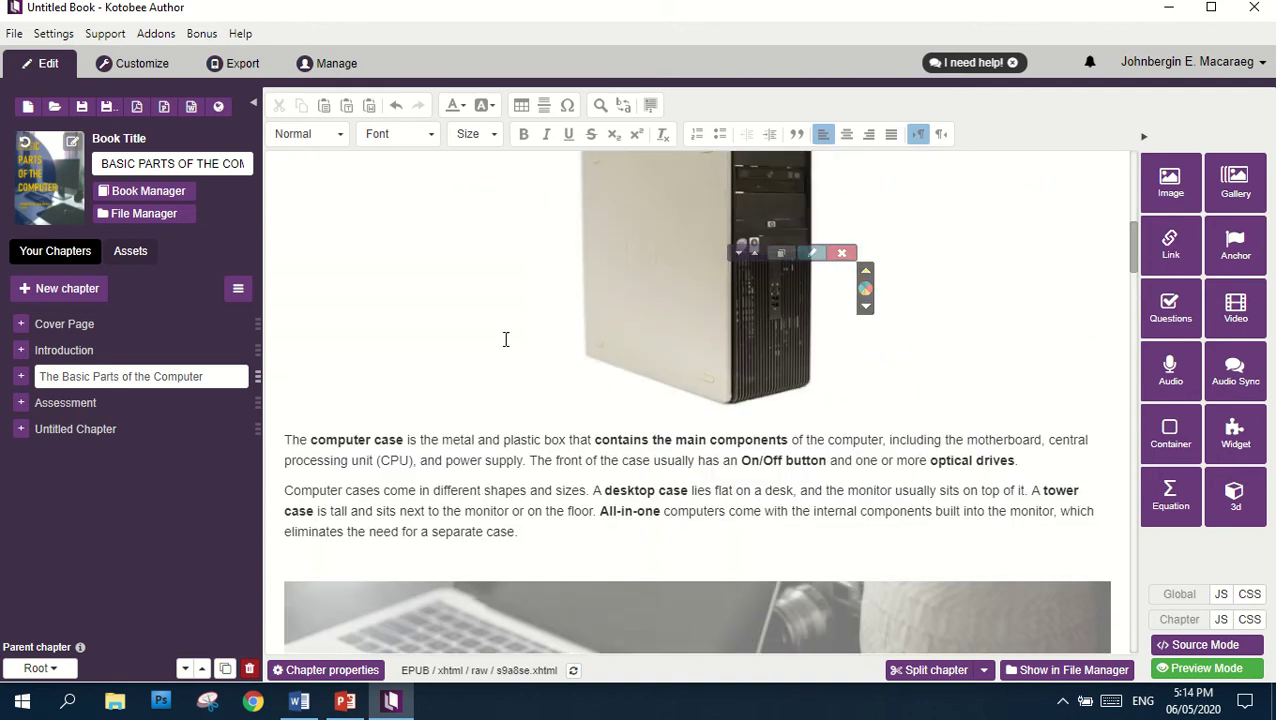
{"action": "scroll", "coordinate": [490, 362], "scroll_direction": "down", "scroll_amount": 5}
{"action": "scroll", "coordinate": [447, 320], "scroll_direction": "down", "scroll_amount": 10}
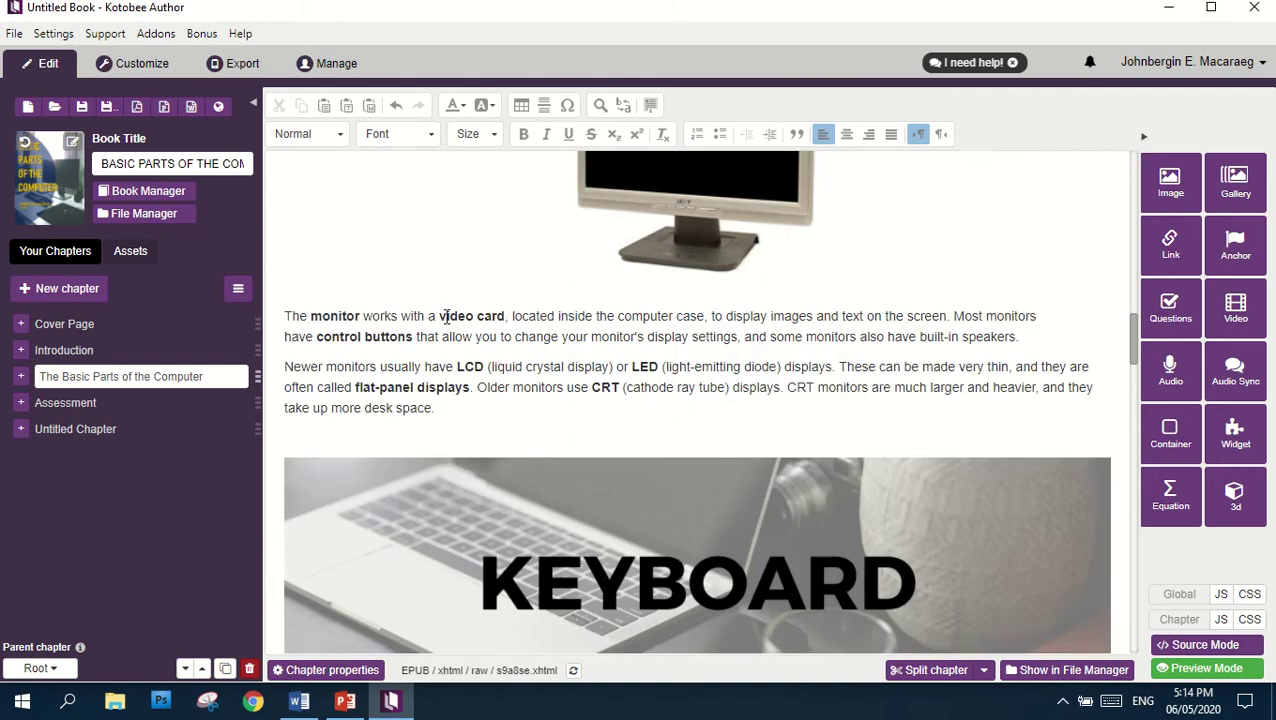
{"action": "scroll", "coordinate": [515, 323], "scroll_direction": "down", "scroll_amount": 2}
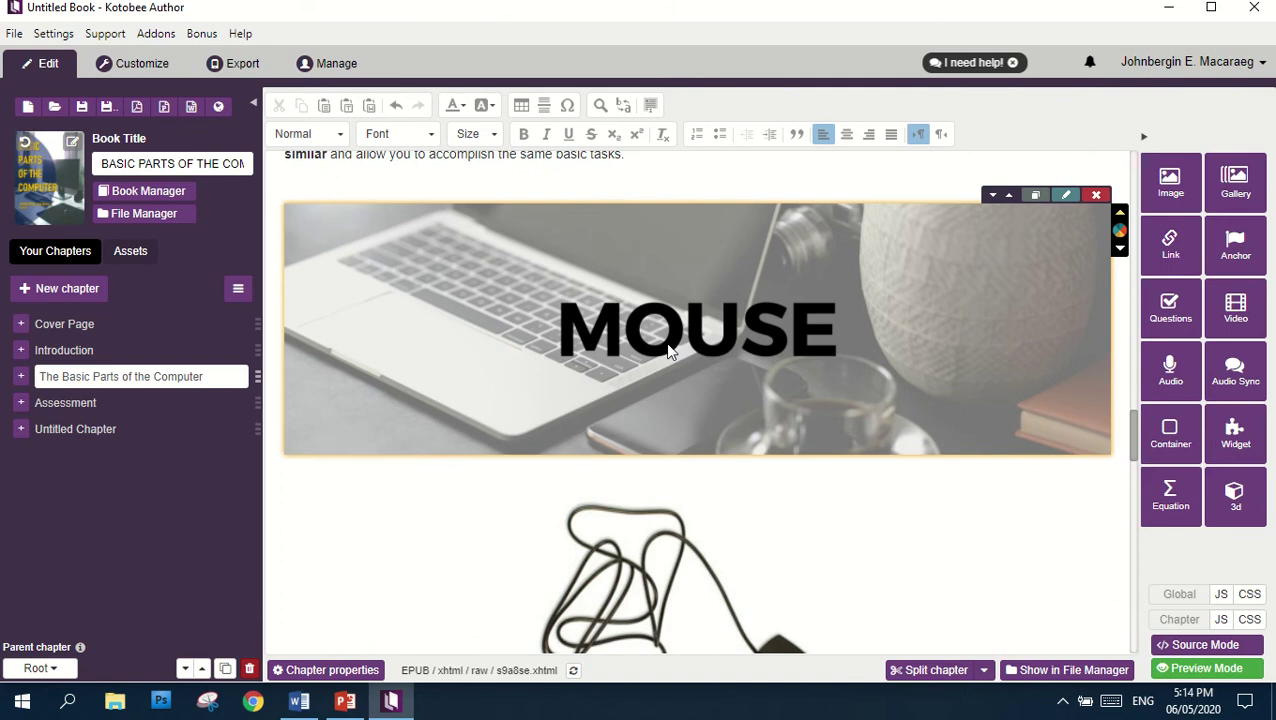
{"action": "scroll", "coordinate": [705, 358], "scroll_direction": "down", "scroll_amount": 15}
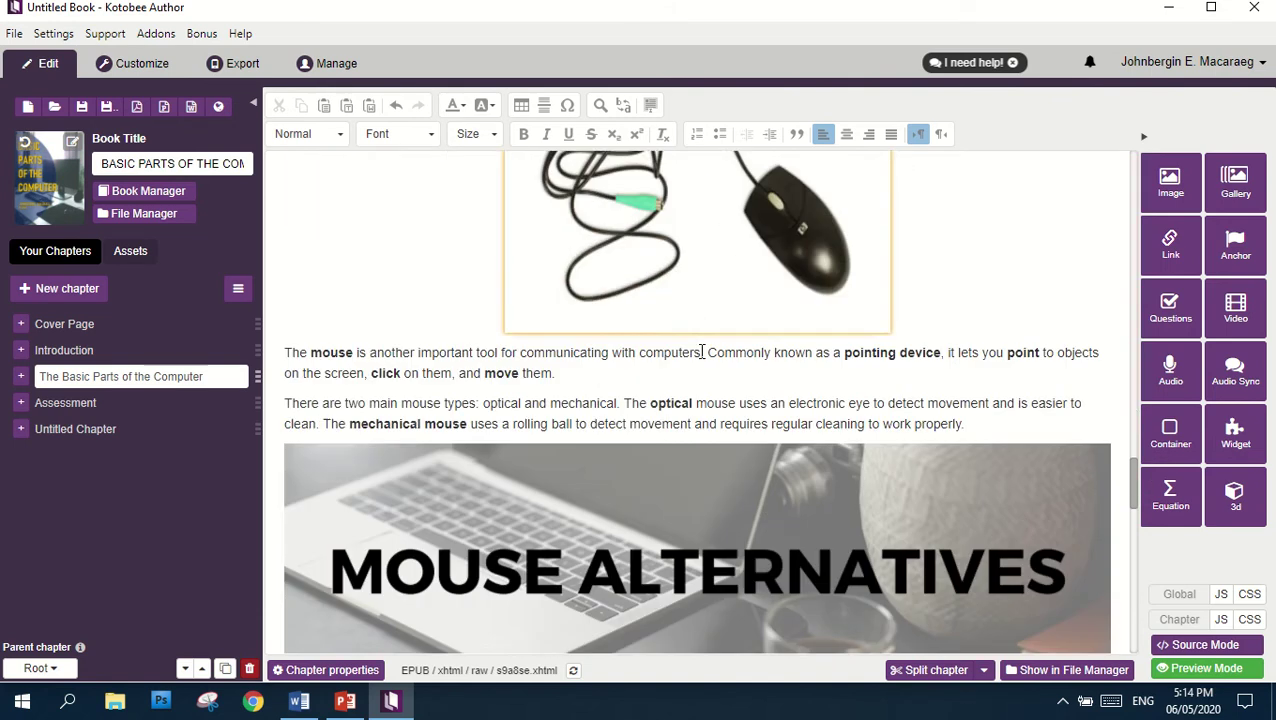
{"action": "scroll", "coordinate": [700, 358], "scroll_direction": "down", "scroll_amount": 6}
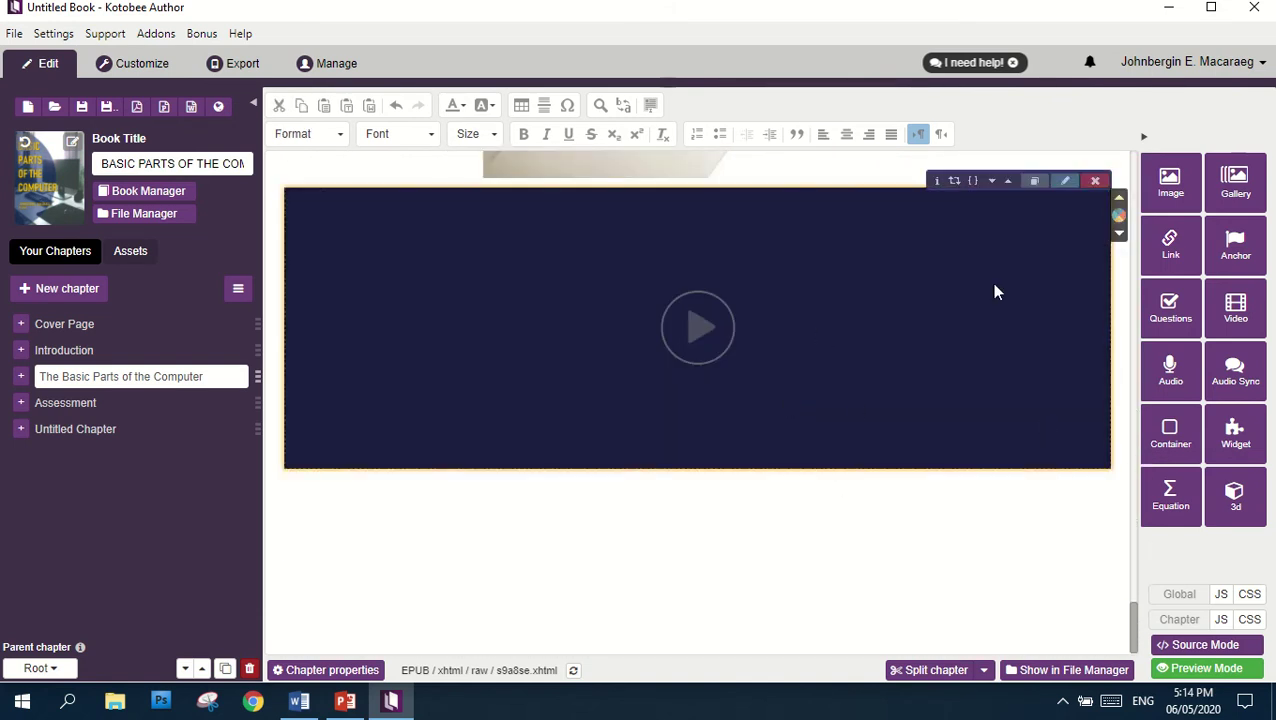
Delete the existing video at the end of the chapter and place the cursor below the laptop touchpad picture
{"action": "left_click", "coordinate": [1095, 181]}
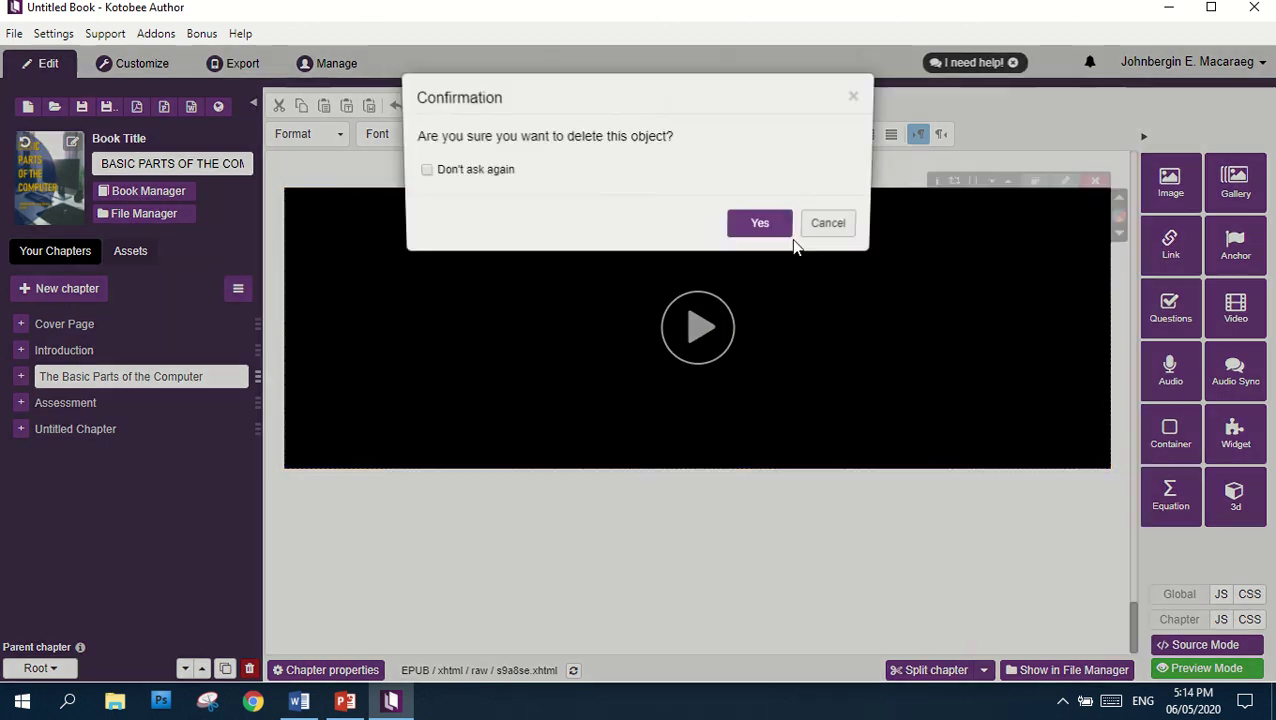
{"action": "left_click", "coordinate": [757, 225]}
{"action": "left_click", "coordinate": [512, 515]}
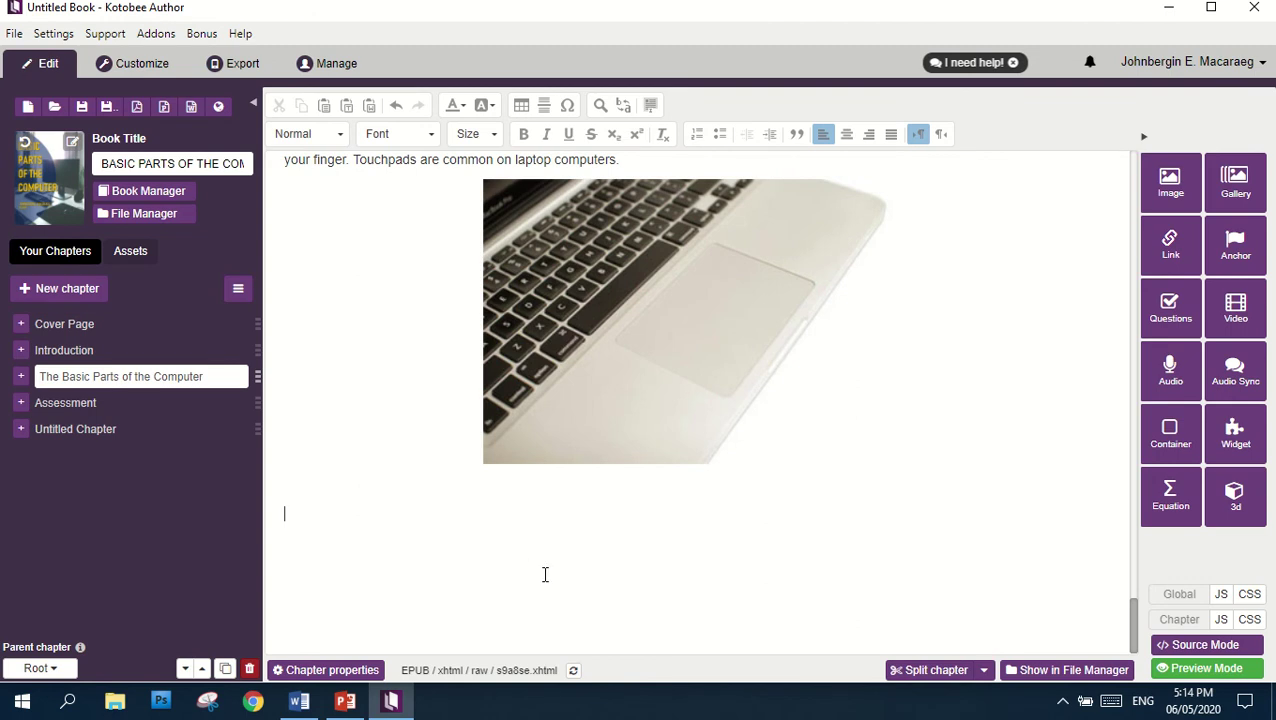
Insert the video file Basic Parts of the Desktop Computer-Computer Basic.mp4 from the KOTOBEE folder in Pictures below the touchpad picture
{"action": "left_click", "coordinate": [1236, 308]}
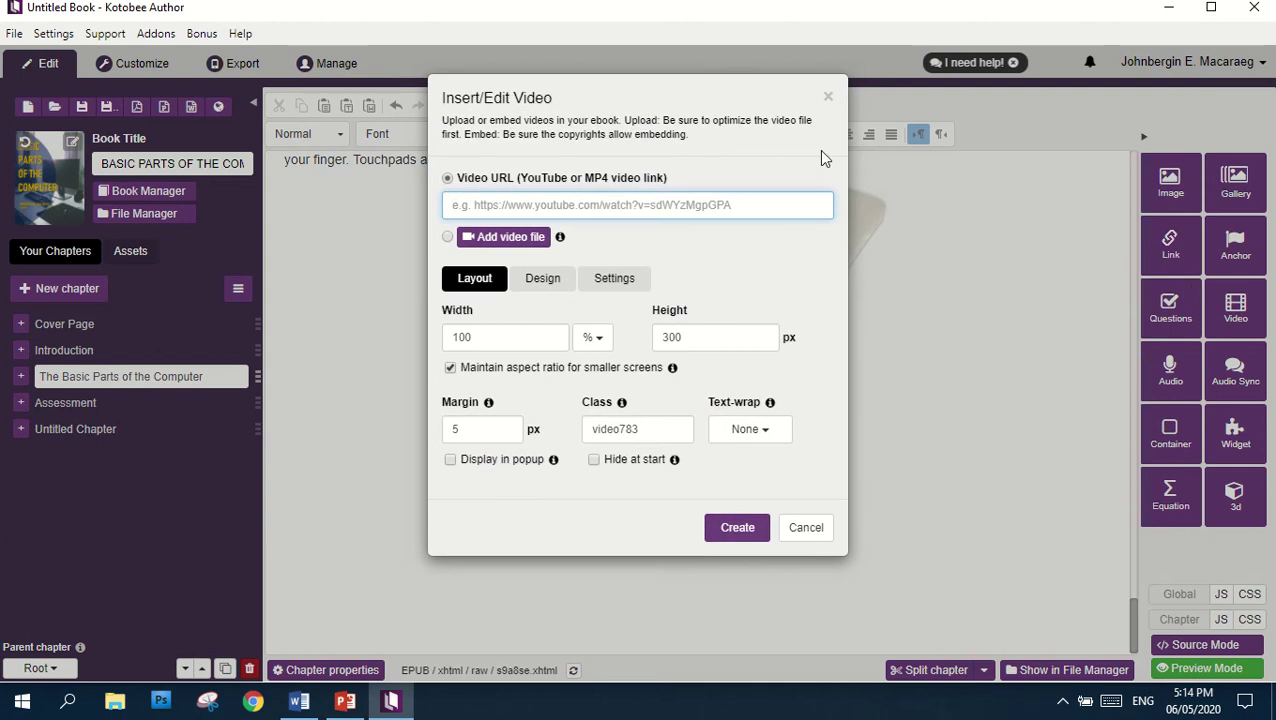
{"action": "left_click", "coordinate": [828, 97]}
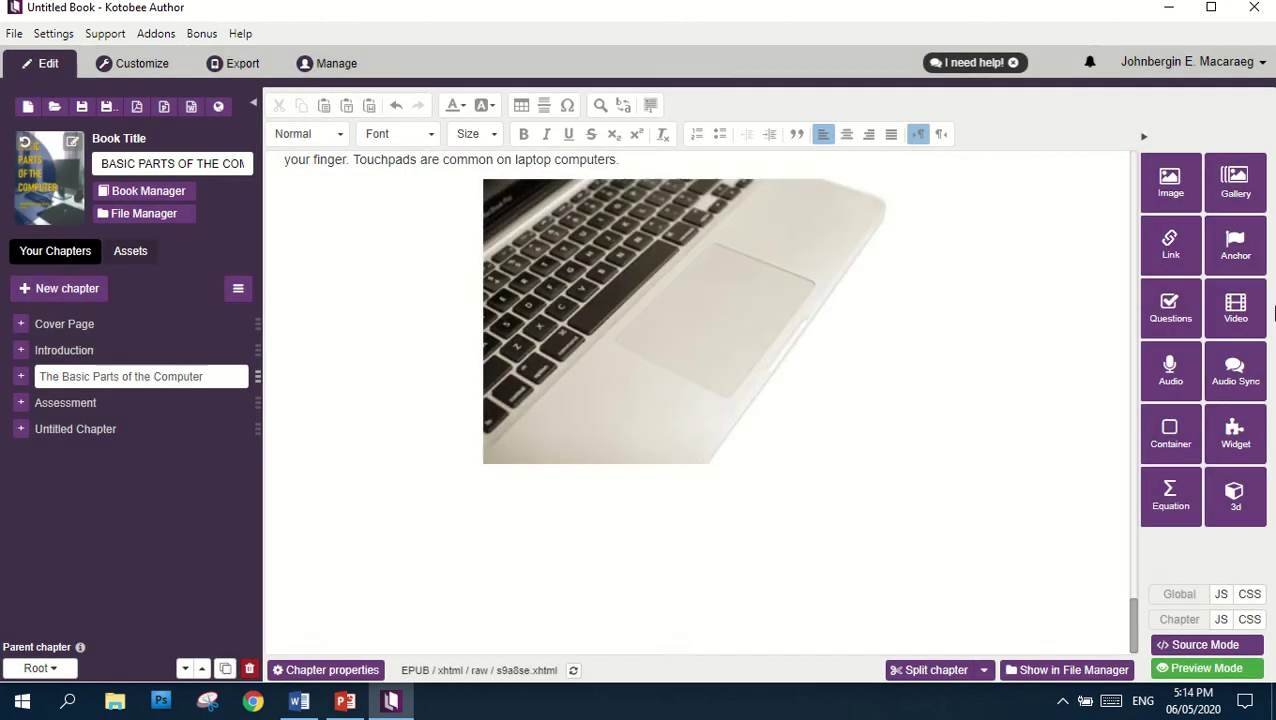
{"action": "left_click", "coordinate": [1236, 308]}
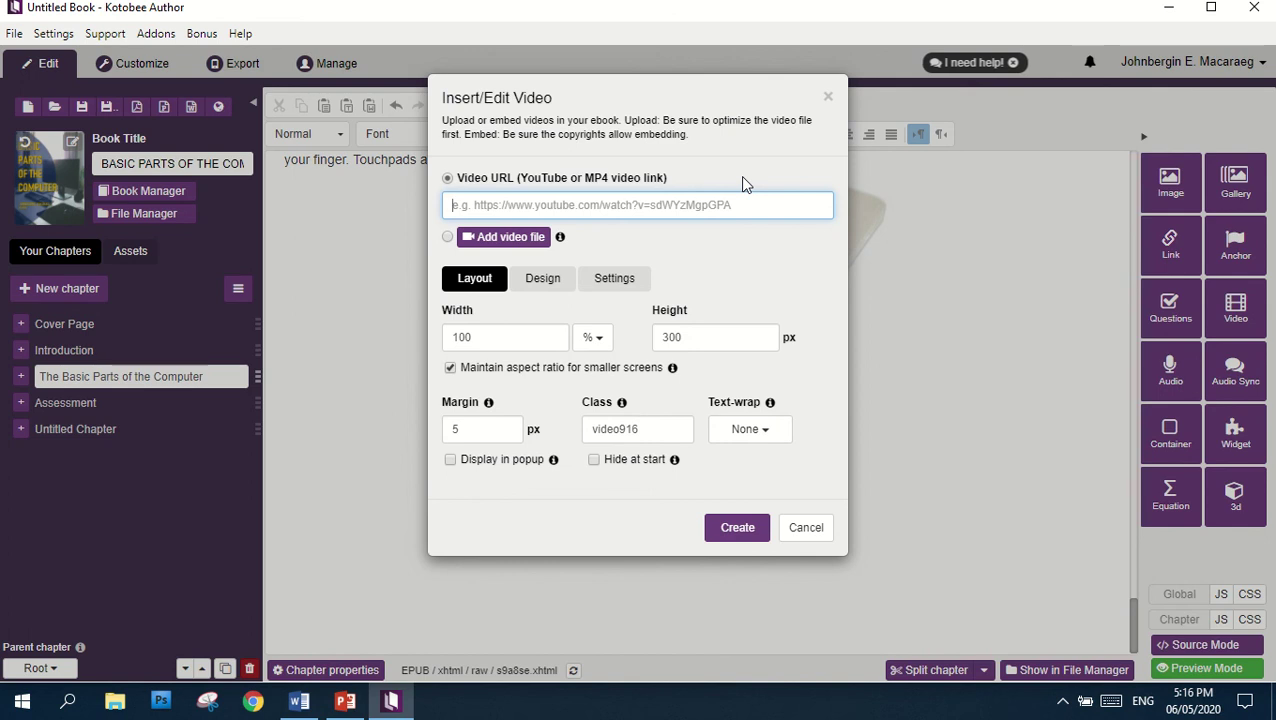
{"action": "left_click", "coordinate": [446, 238]}
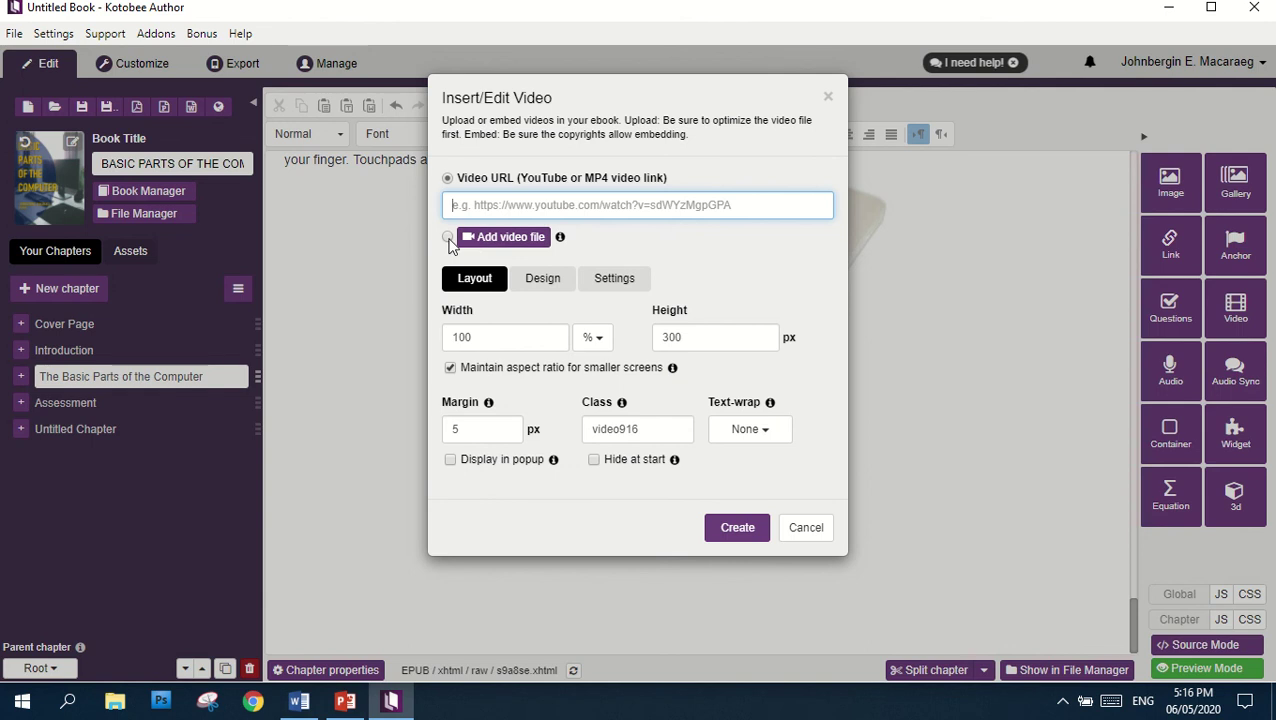
{"action": "left_click", "coordinate": [514, 244]}
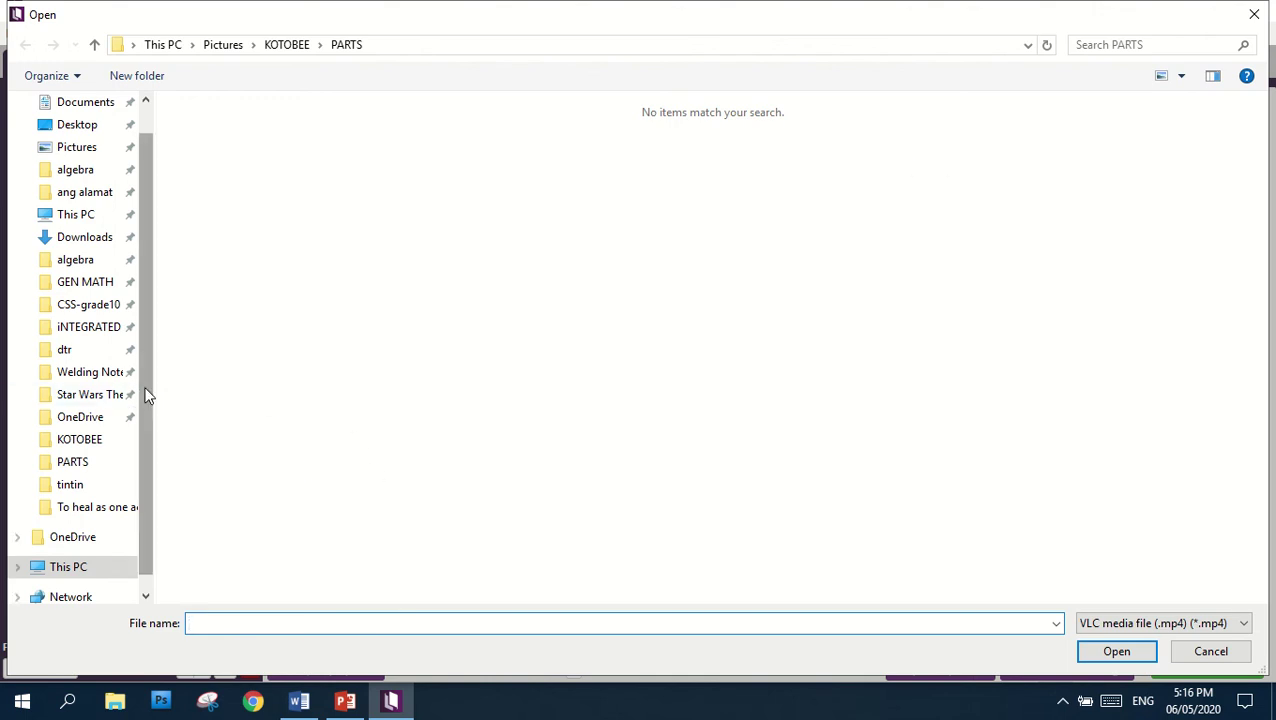
{"action": "left_click_drag", "start_coordinate": [145, 396], "coordinate": [143, 341]}
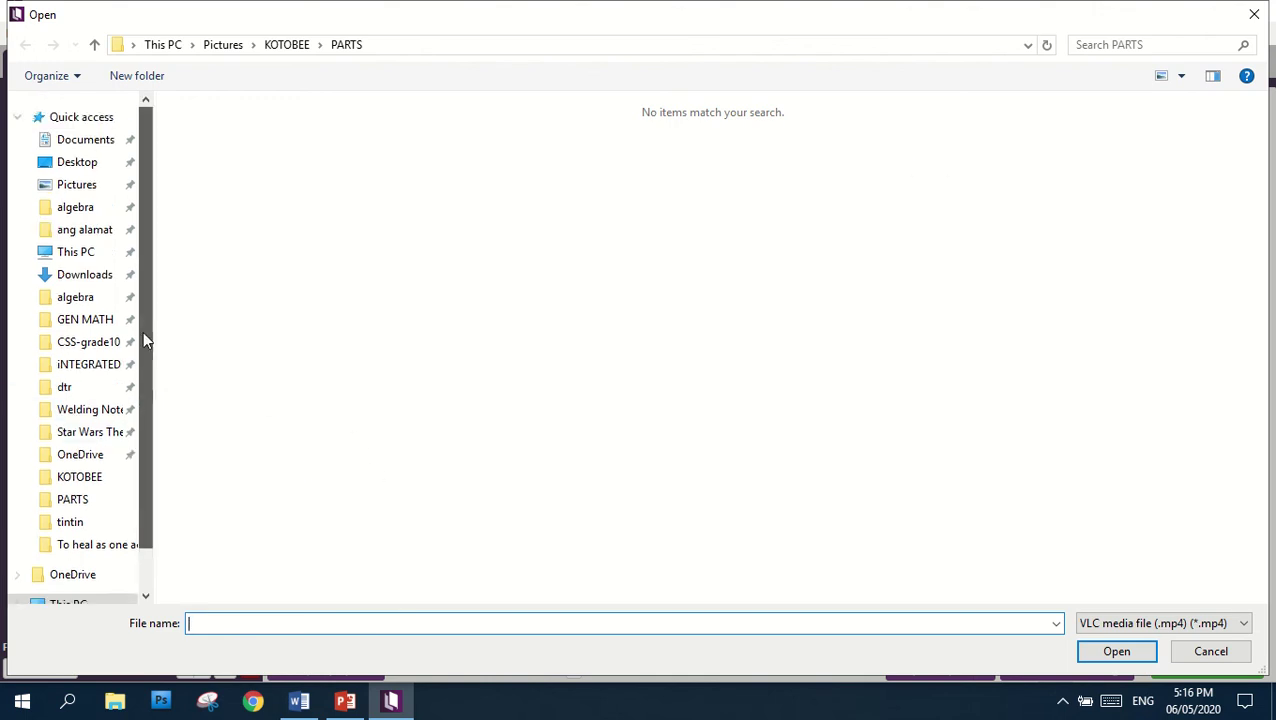
{"action": "left_click", "coordinate": [78, 185]}
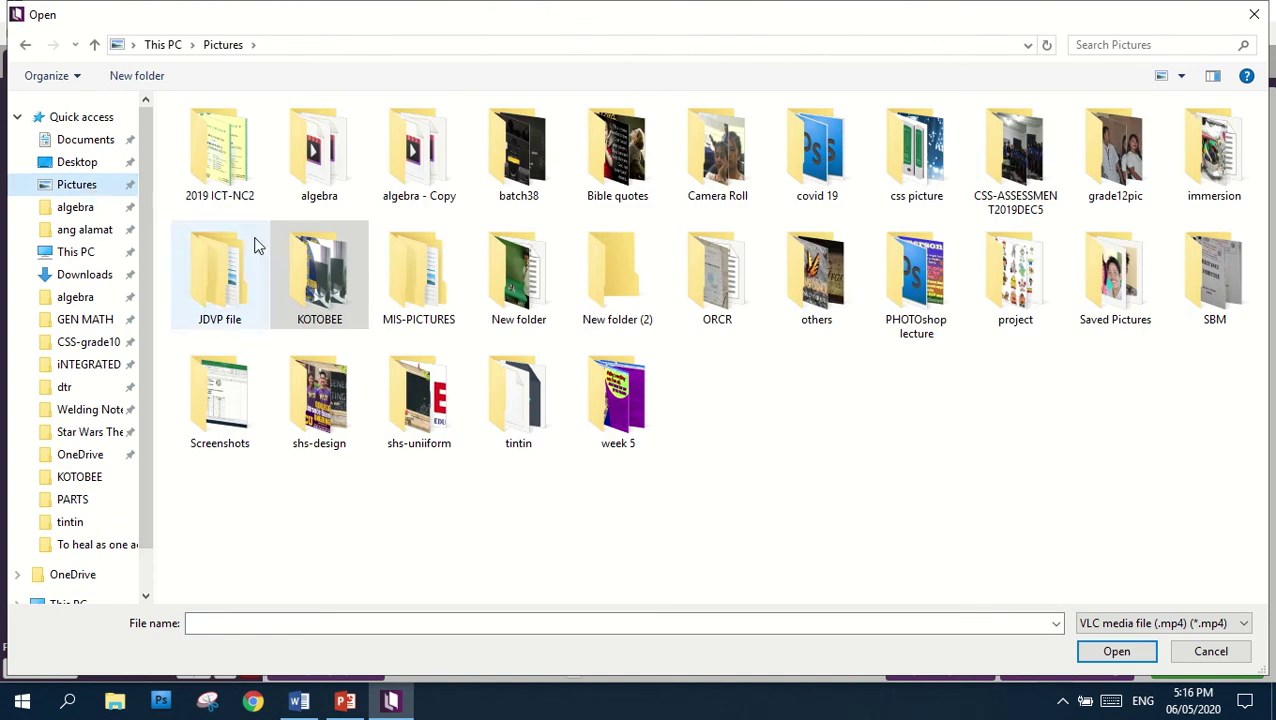
{"action": "double_click", "coordinate": [312, 262]}
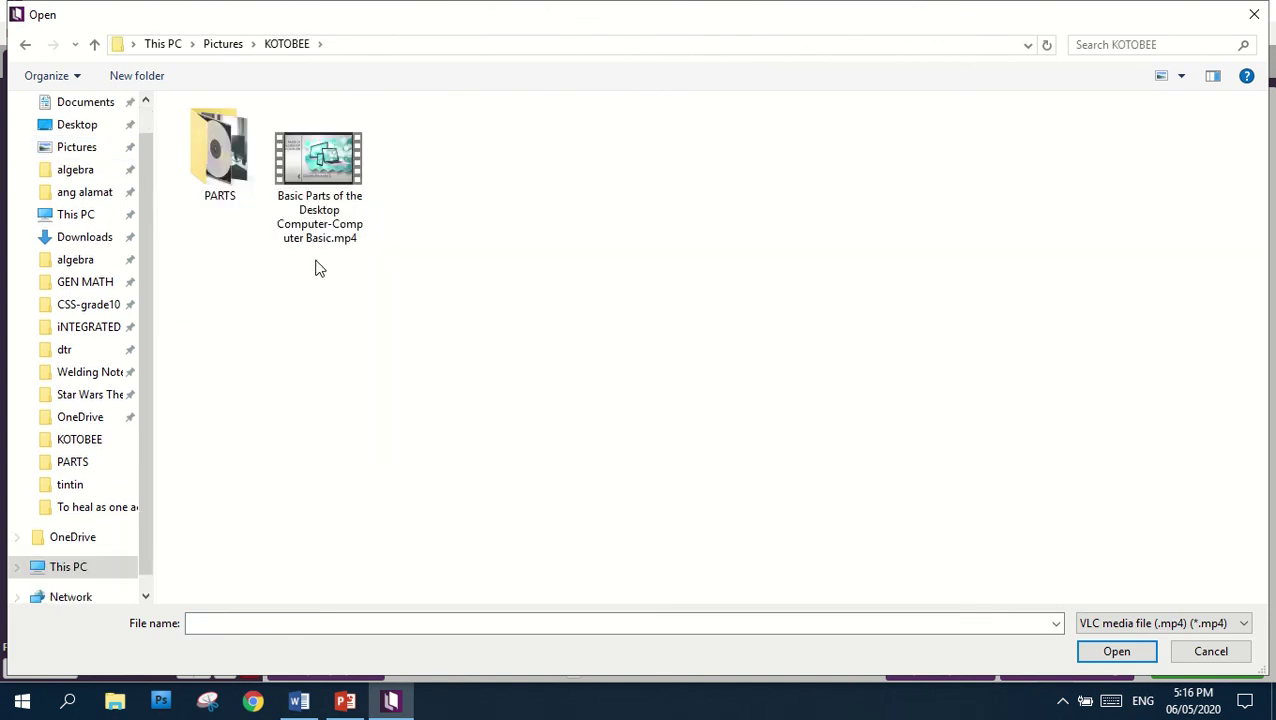
{"action": "left_click", "coordinate": [339, 174]}
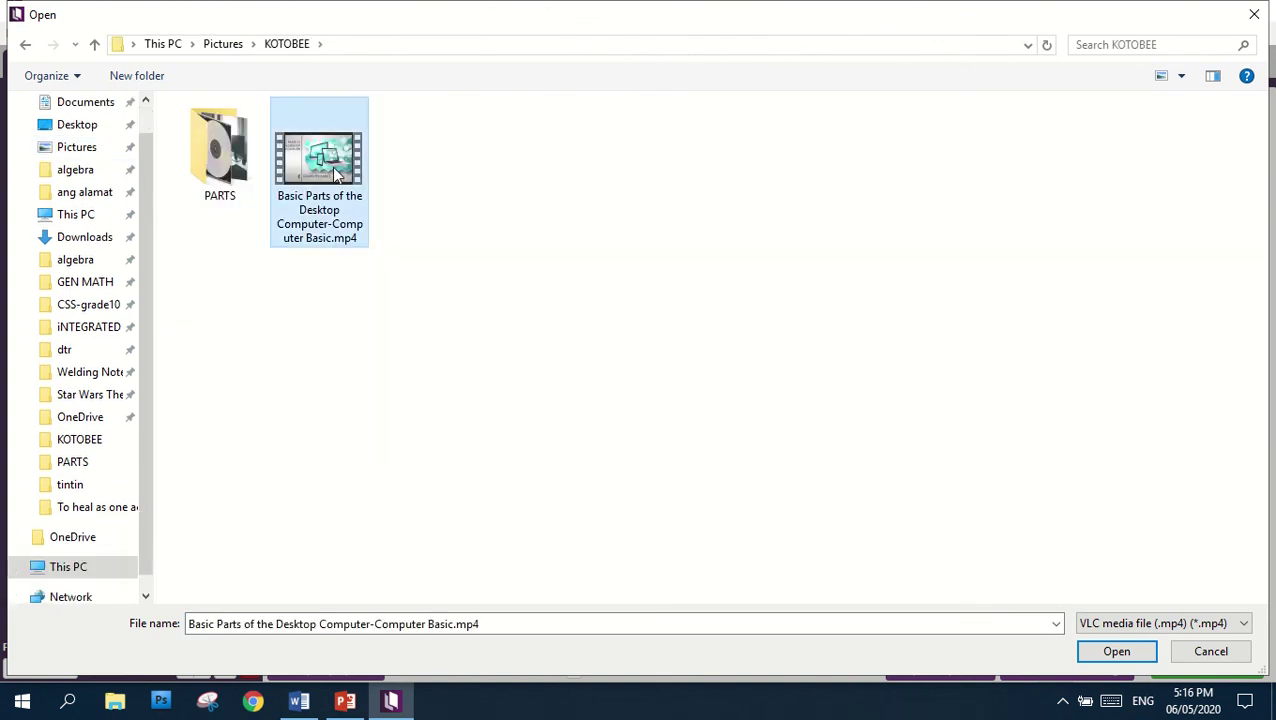
{"action": "left_click", "coordinate": [1133, 653]}
{"action": "left_click", "coordinate": [737, 530]}
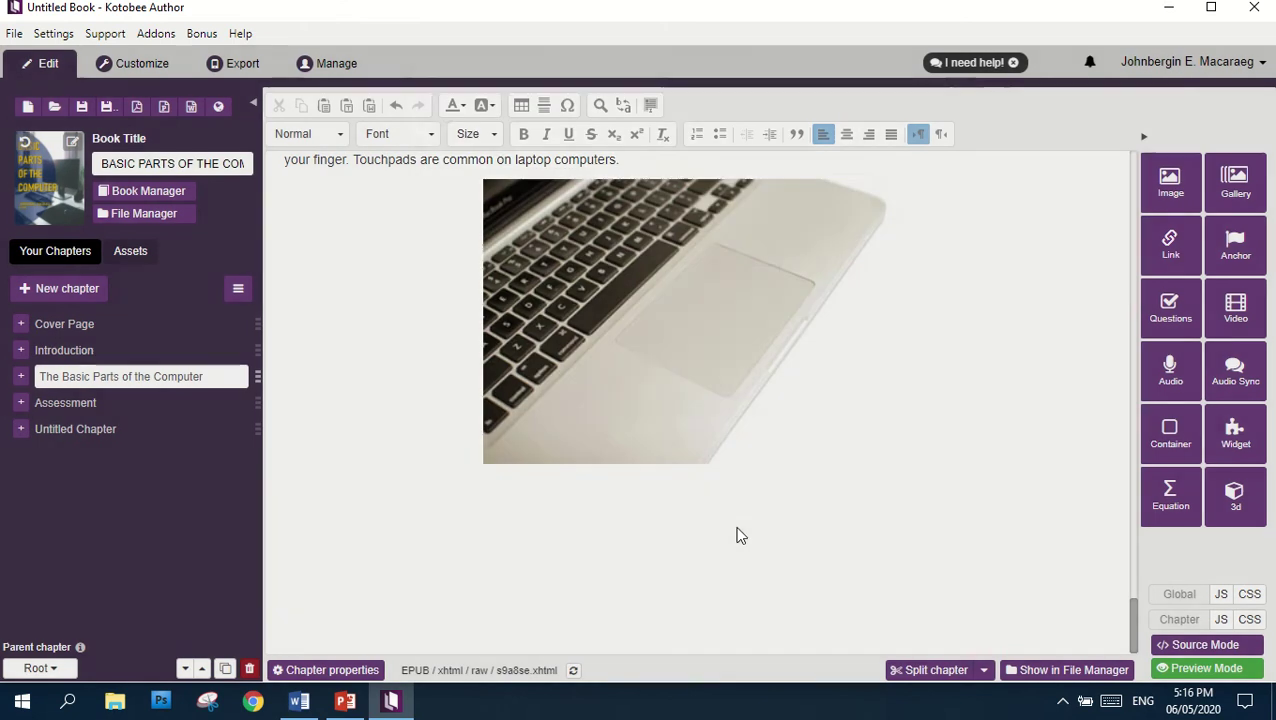
{"action": "scroll", "coordinate": [920, 375], "scroll_direction": "up", "scroll_amount": 2}
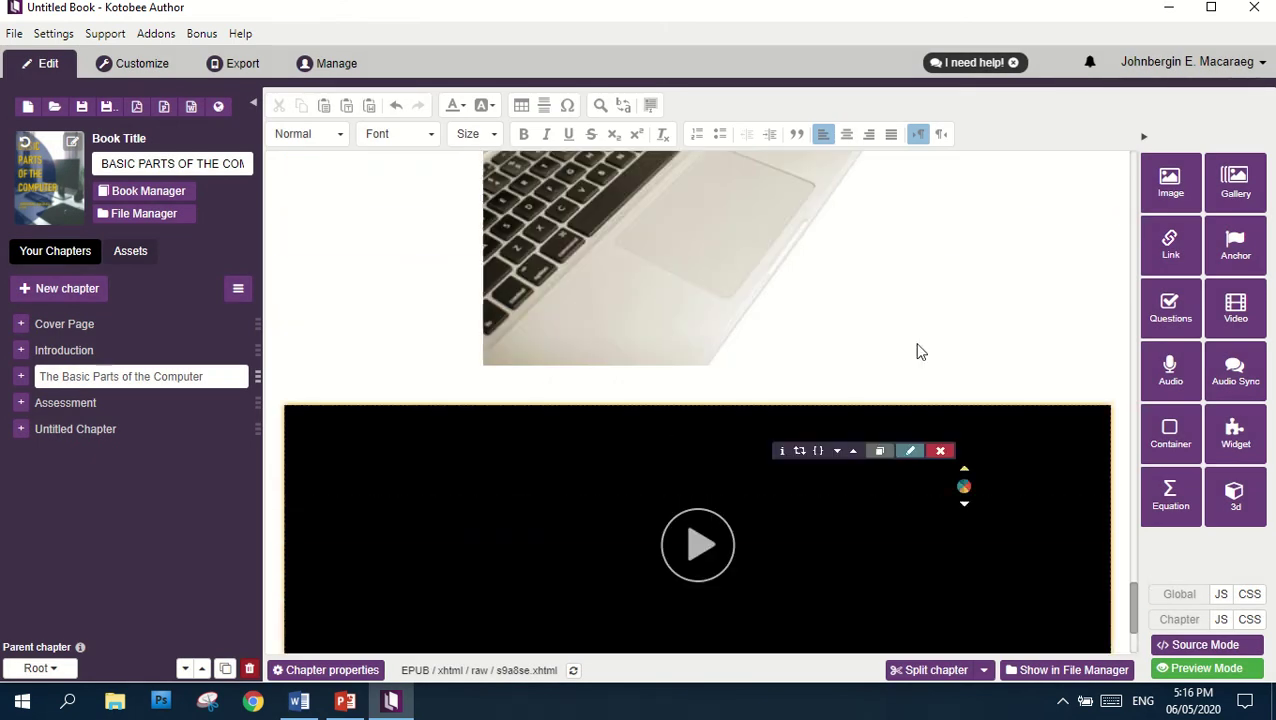
{"action": "scroll", "coordinate": [985, 340], "scroll_direction": "down", "scroll_amount": 1}
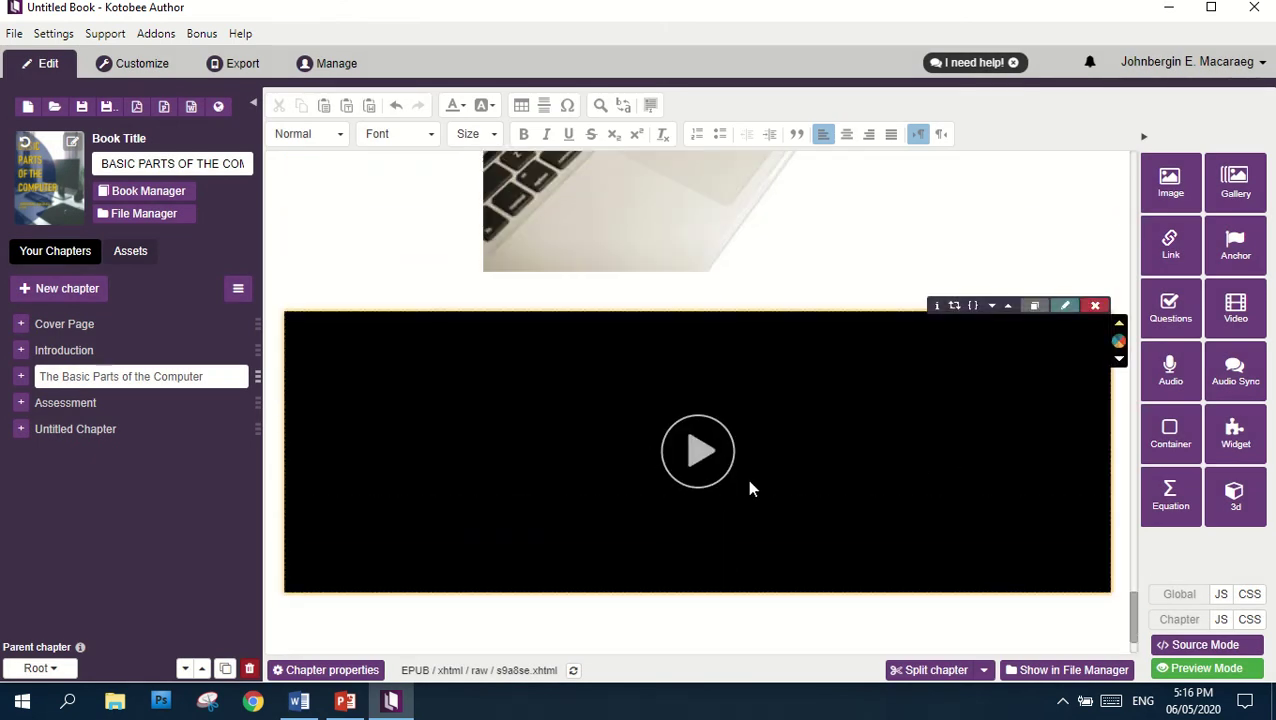
Open the Assessment chapter and review its question set from the first question to the last
{"action": "left_click", "coordinate": [153, 402]}
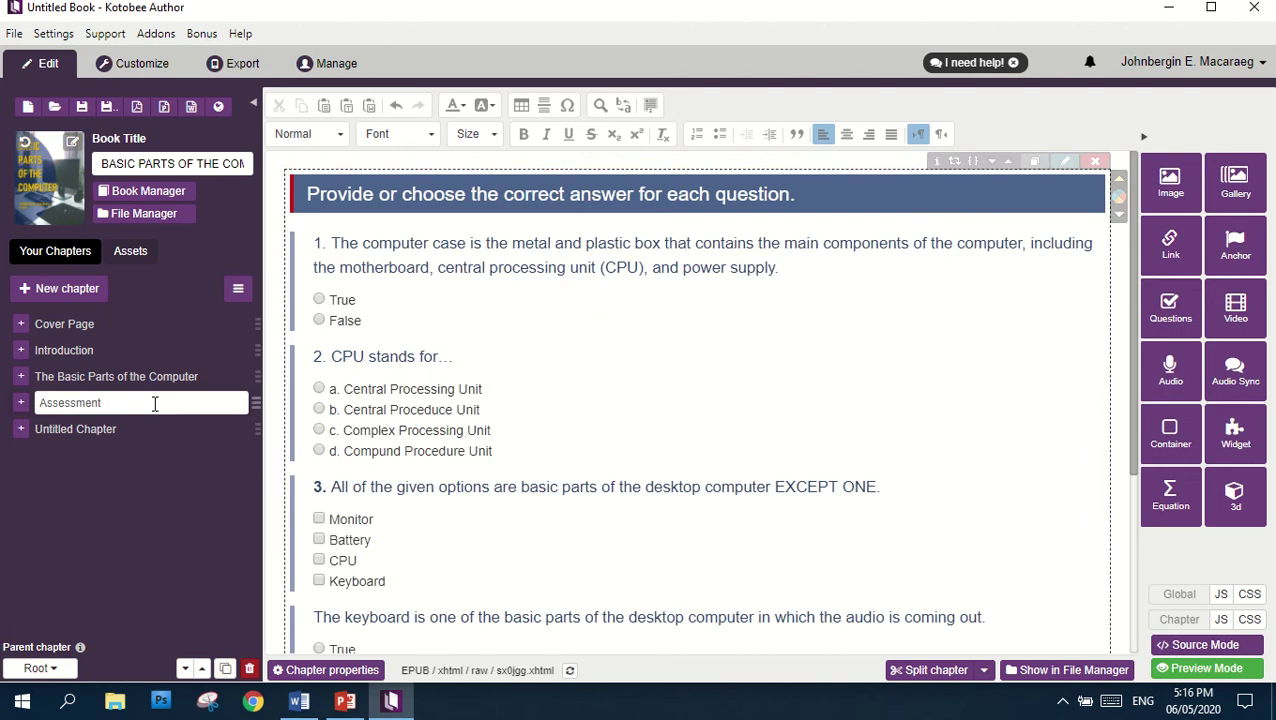
{"action": "scroll", "coordinate": [698, 389], "scroll_direction": "down", "scroll_amount": 3}
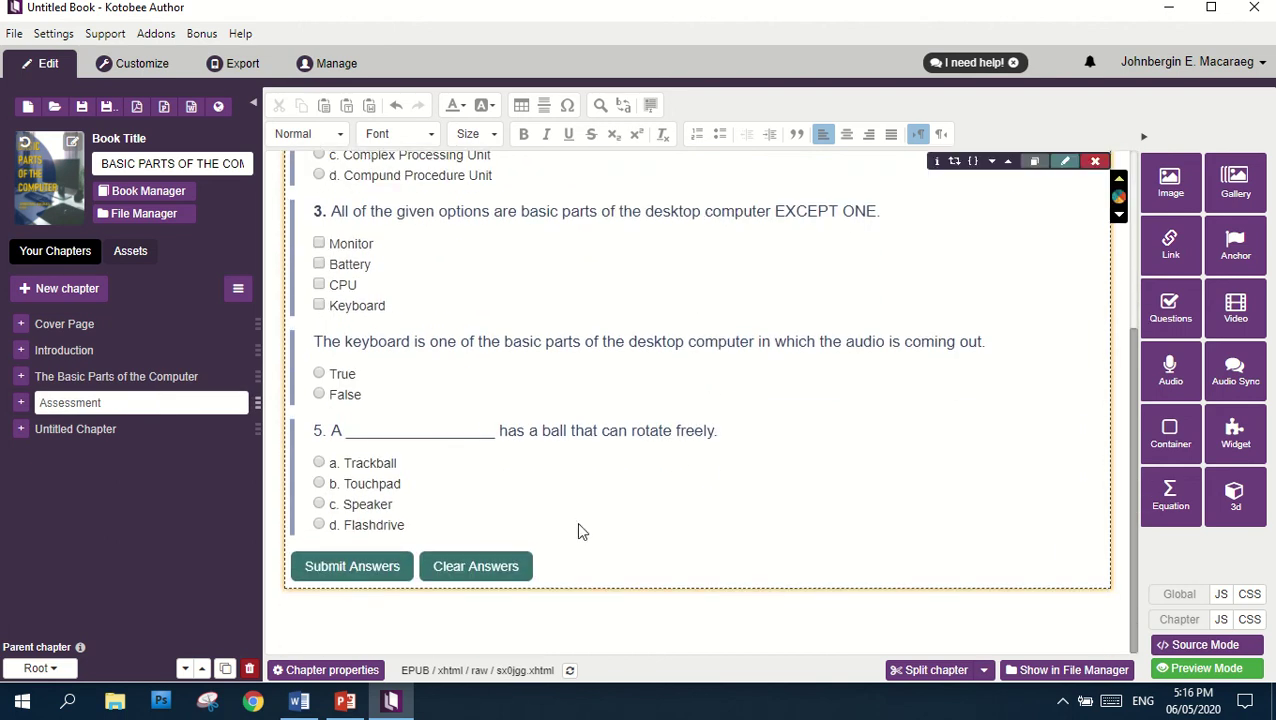
{"action": "scroll", "coordinate": [575, 522], "scroll_direction": "up", "scroll_amount": 3}
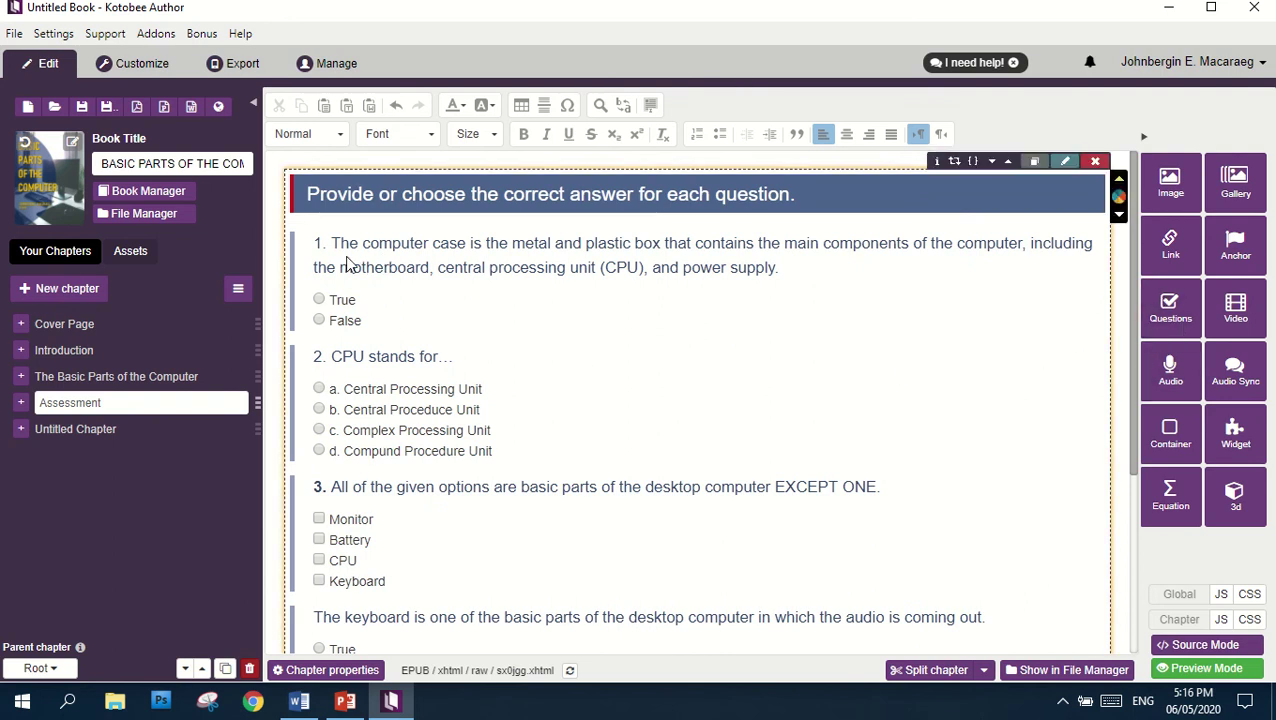
{"action": "scroll", "coordinate": [661, 333], "scroll_direction": "down", "scroll_amount": 3}
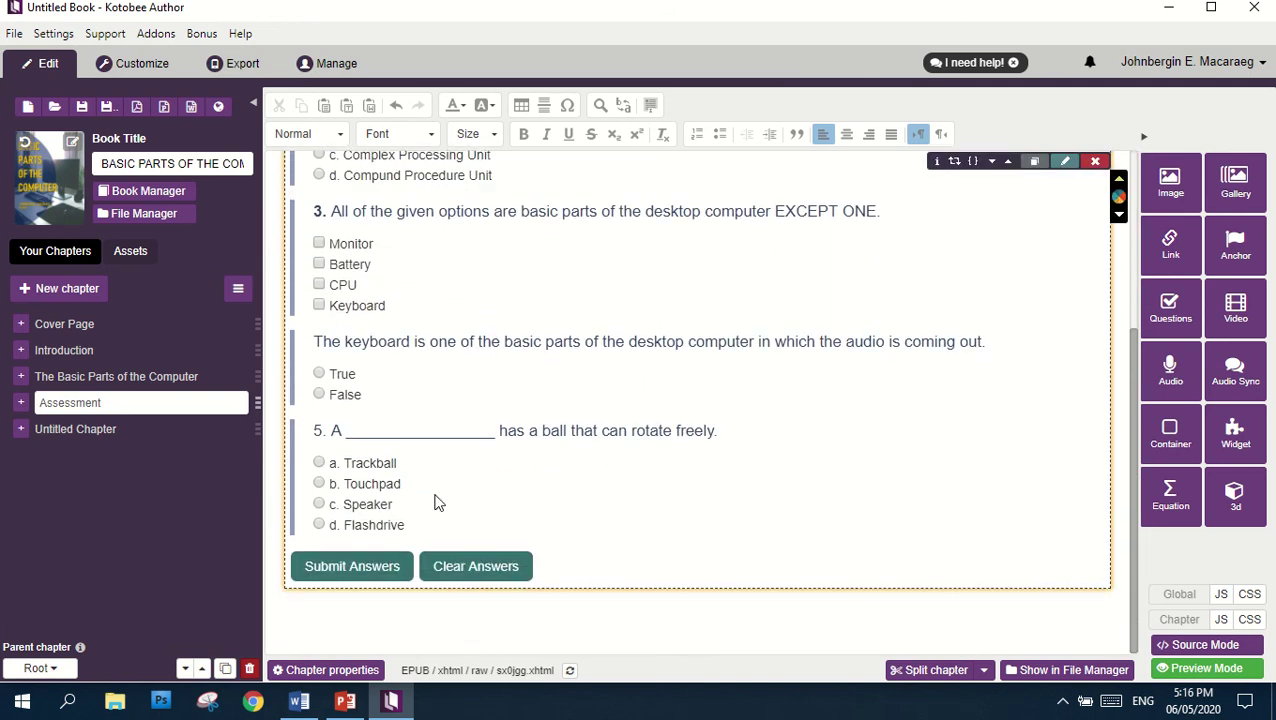
Open the Assessment question set for editing and delete question 5 about the ball that can rotate freely
{"action": "left_click", "coordinate": [365, 457]}
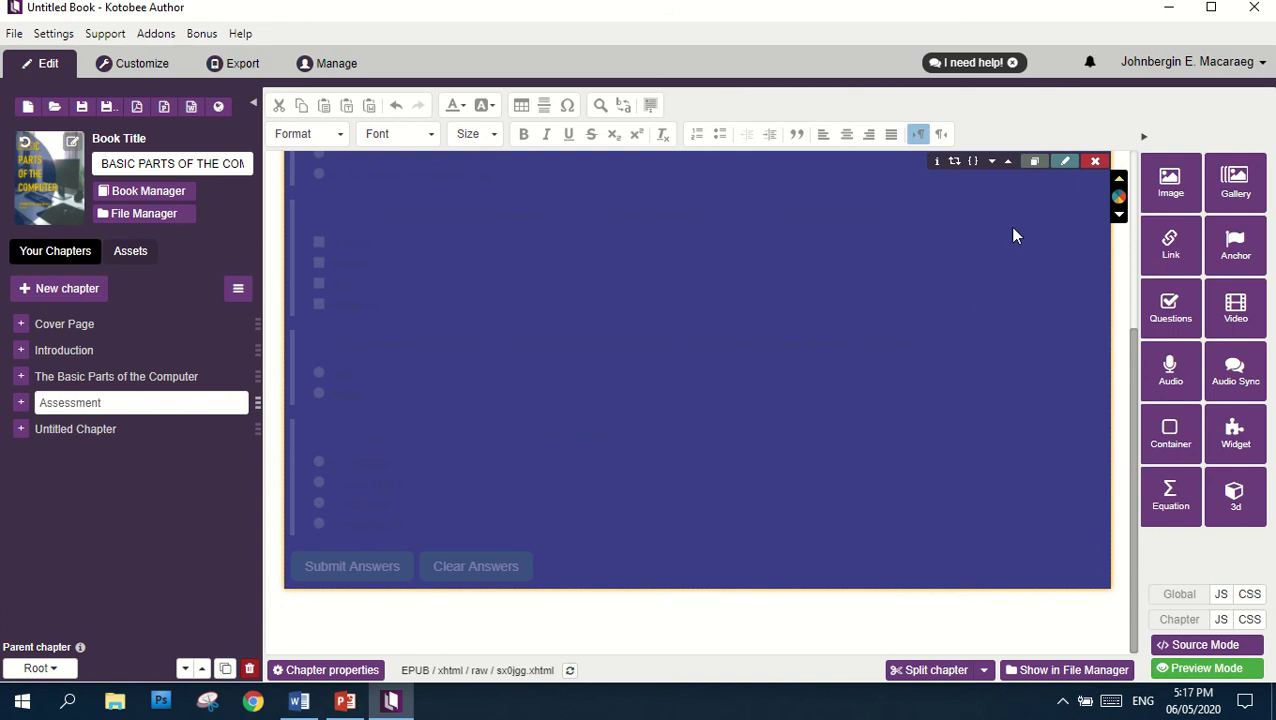
{"action": "left_click", "coordinate": [1063, 163]}
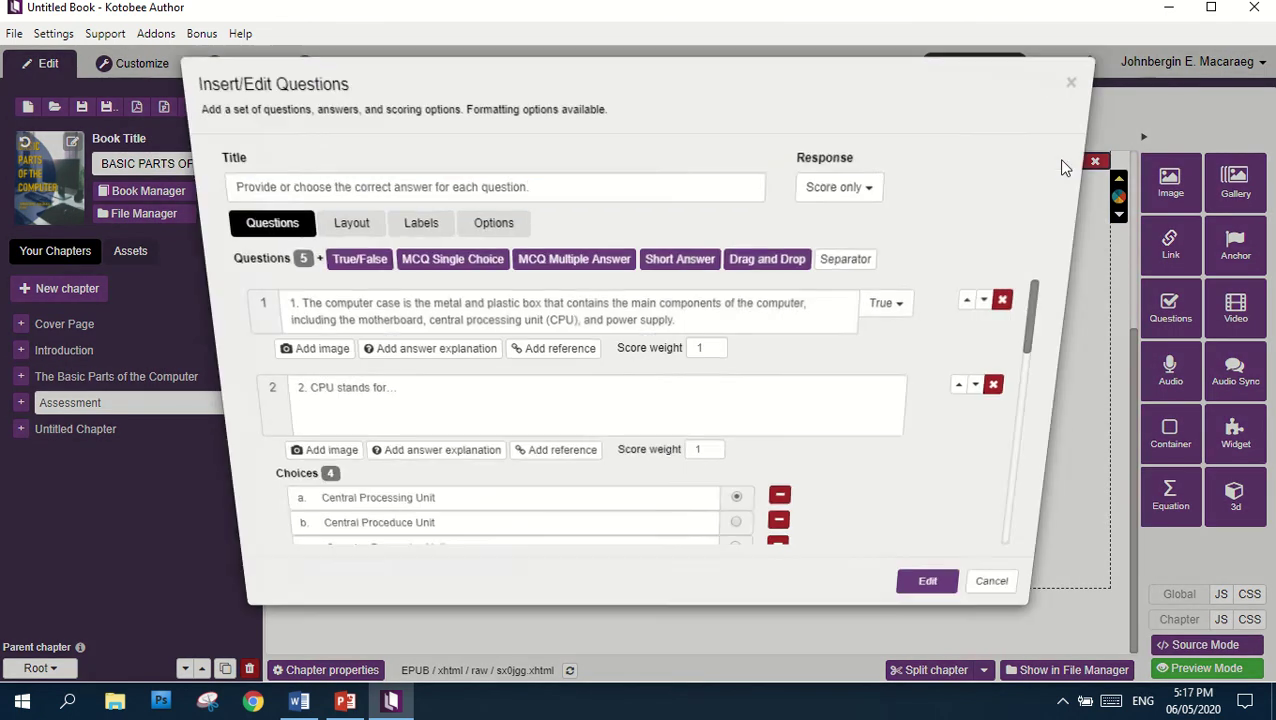
{"action": "scroll", "coordinate": [498, 326], "scroll_direction": "down", "scroll_amount": 5}
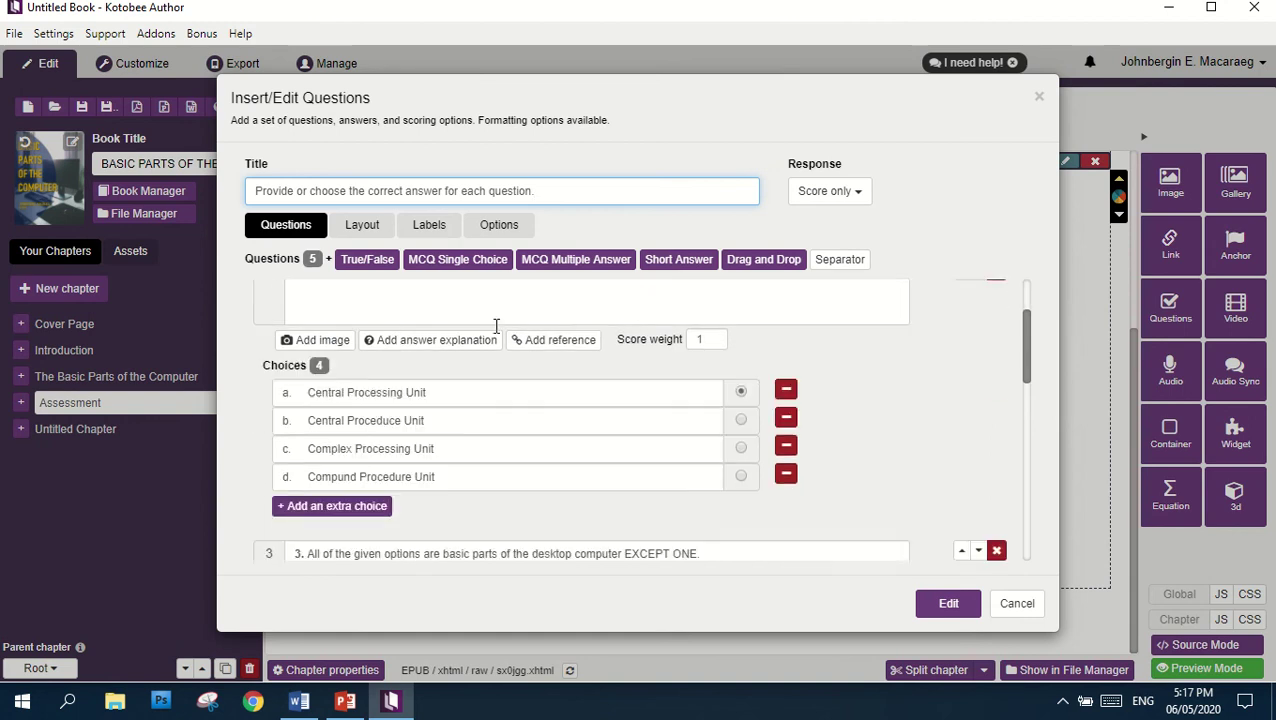
{"action": "scroll", "coordinate": [496, 327], "scroll_direction": "down", "scroll_amount": 10}
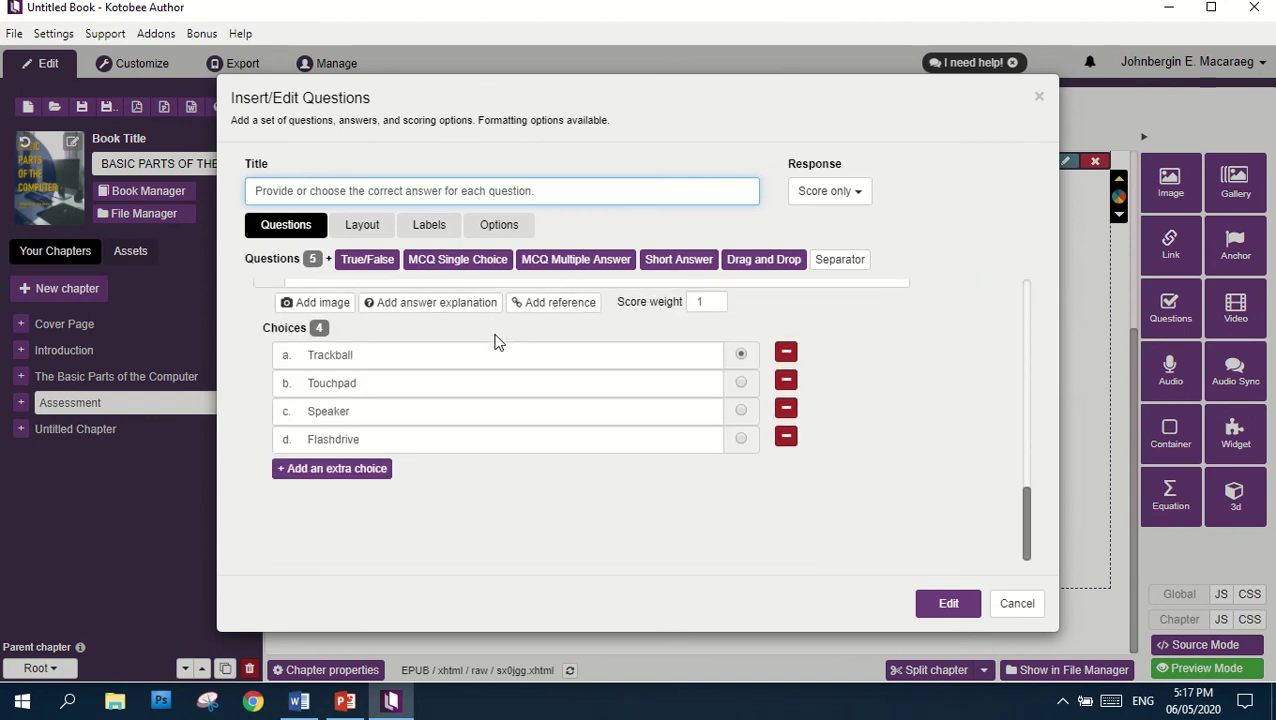
{"action": "scroll", "coordinate": [498, 342], "scroll_direction": "up", "scroll_amount": 1}
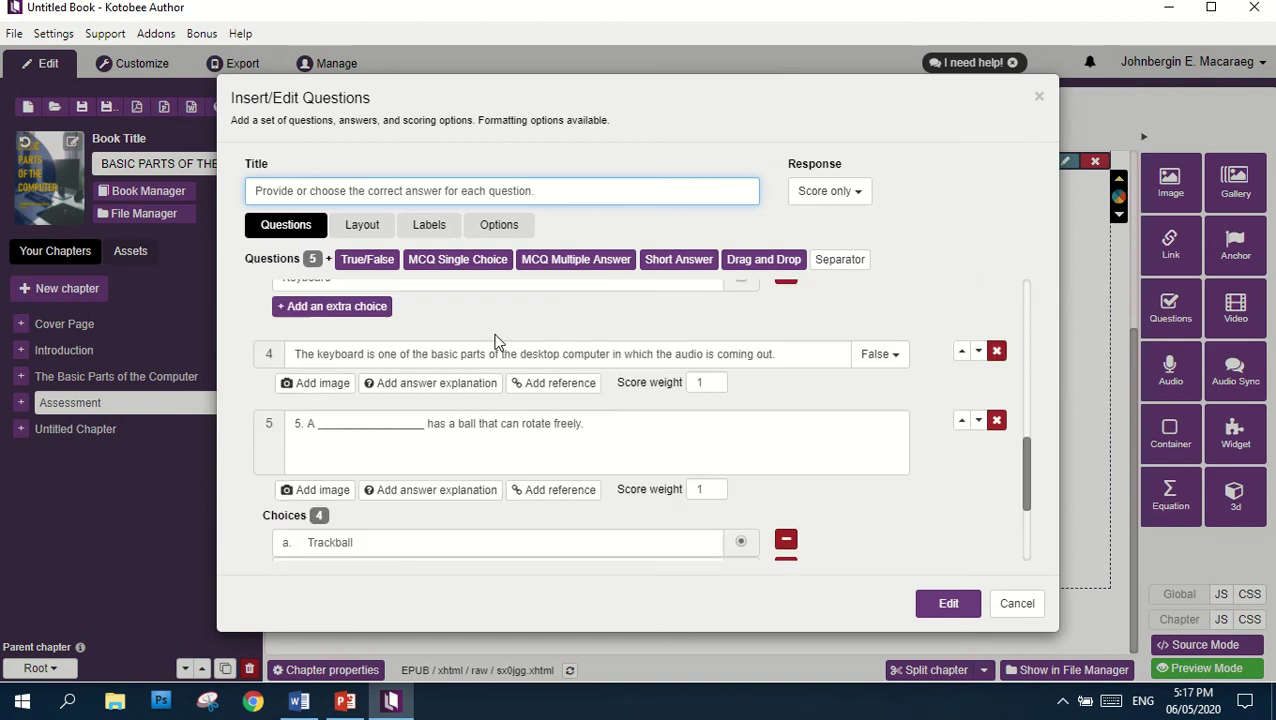
{"action": "left_click", "coordinate": [996, 421]}
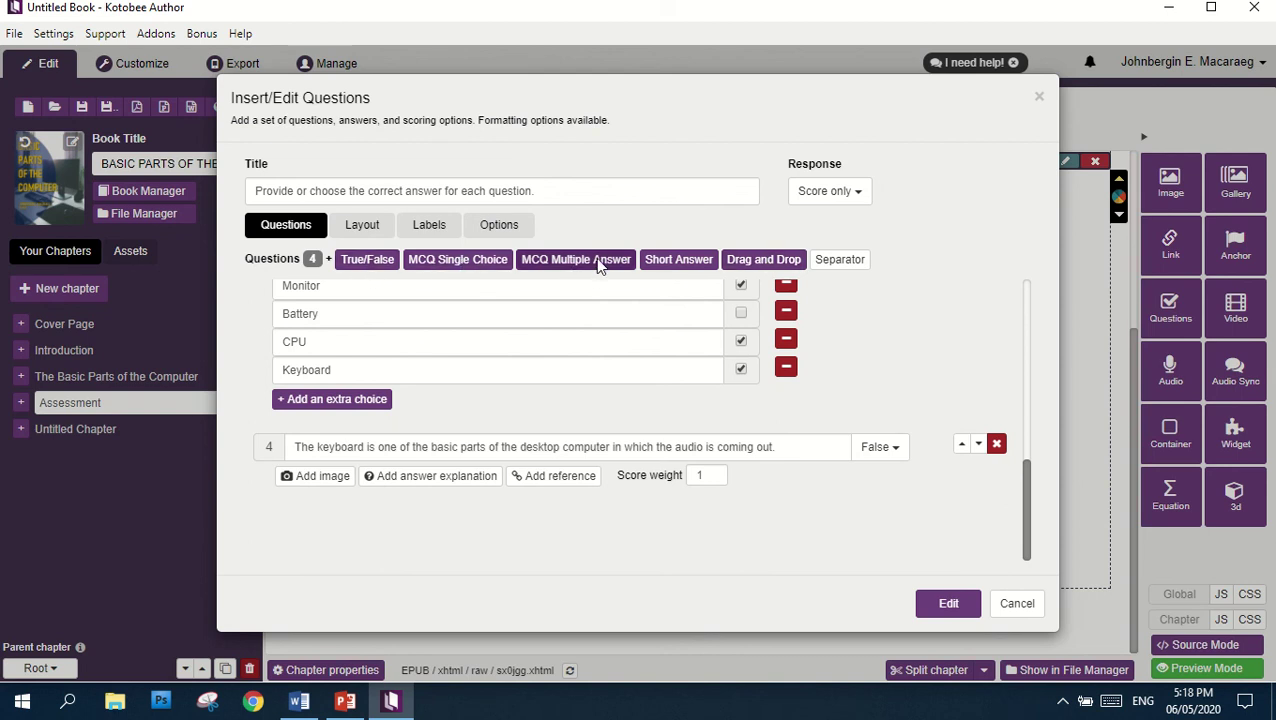
Add a single-choice question and fill its text with "A ________________ has a ball that can rotate freely." copied from Kotobee.docx in Word
{"action": "left_click", "coordinate": [459, 262]}
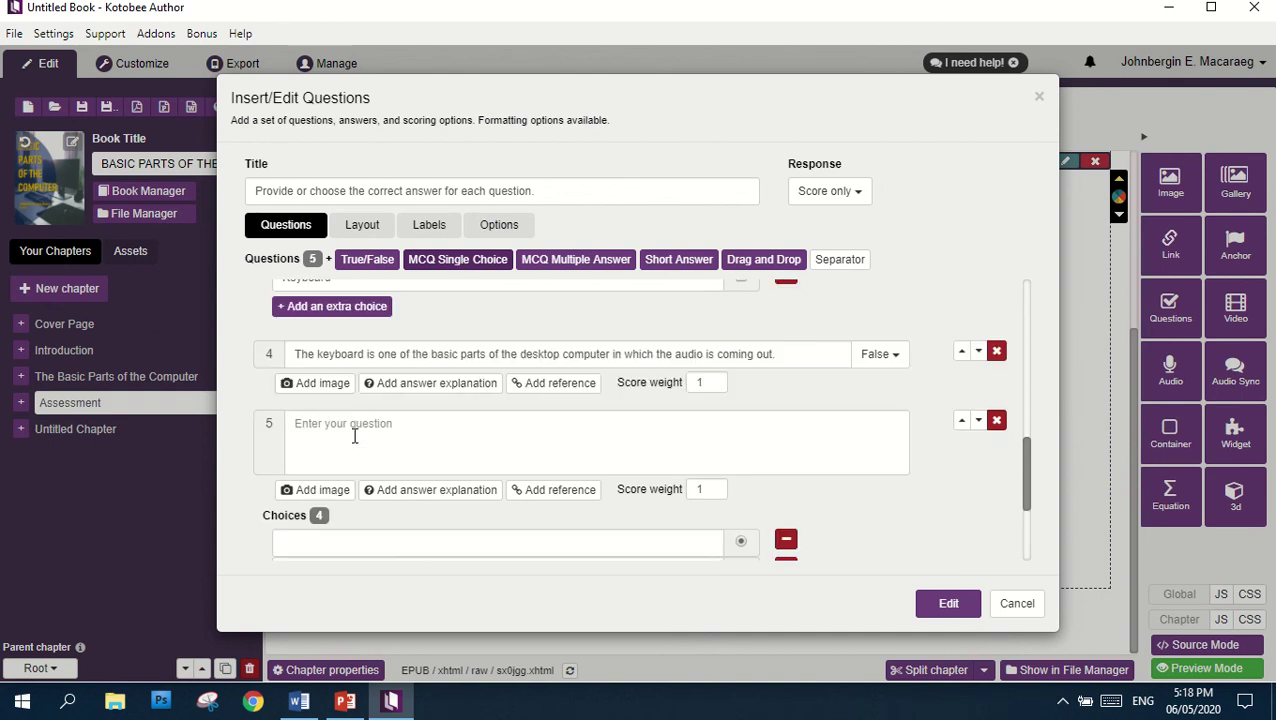
{"action": "left_click", "coordinate": [404, 426]}
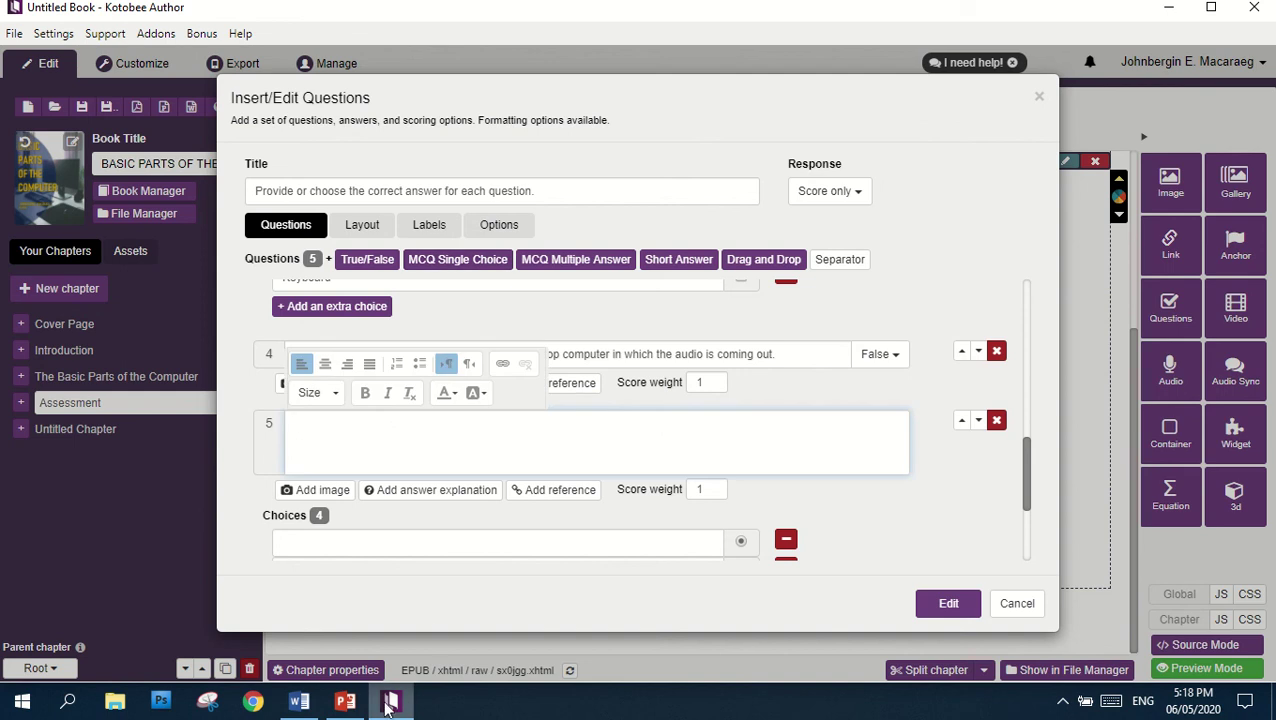
{"action": "left_click", "coordinate": [300, 704]}
{"action": "scroll", "coordinate": [545, 378], "scroll_direction": "down", "scroll_amount": 15}
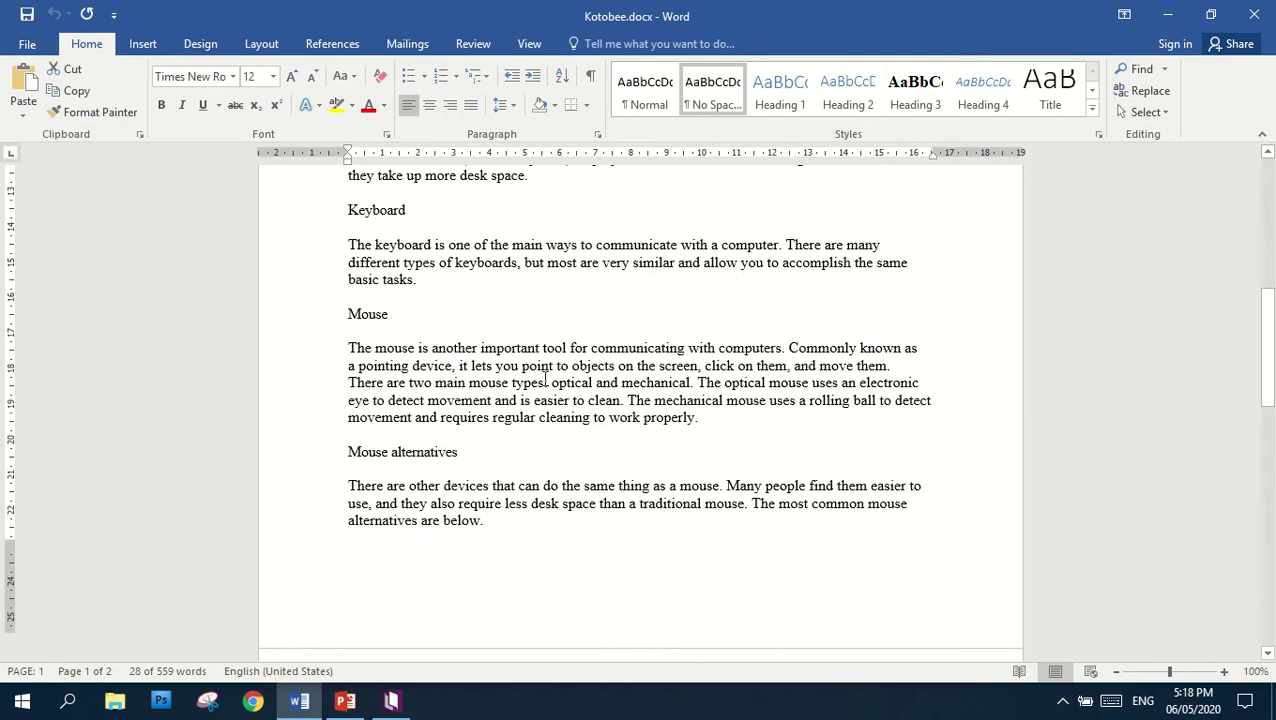
{"action": "scroll", "coordinate": [545, 378], "scroll_direction": "down", "scroll_amount": 8}
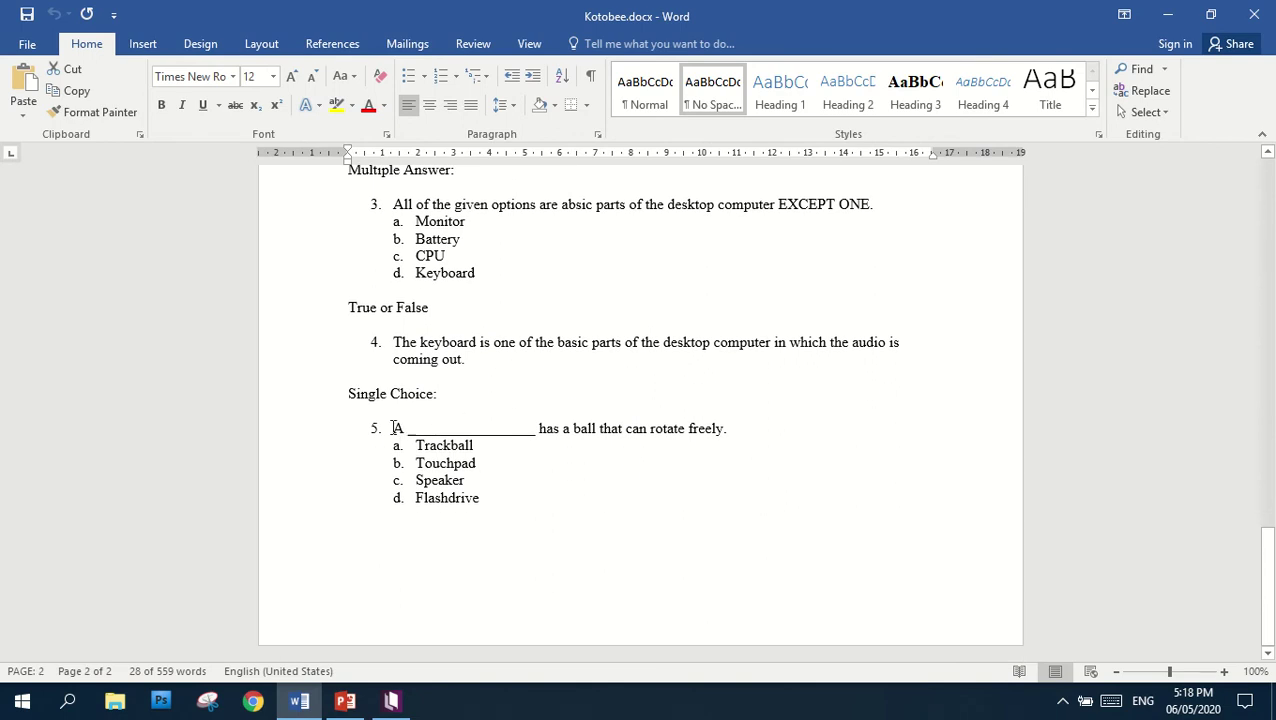
{"action": "left_click_drag", "start_coordinate": [393, 428], "coordinate": [740, 424]}
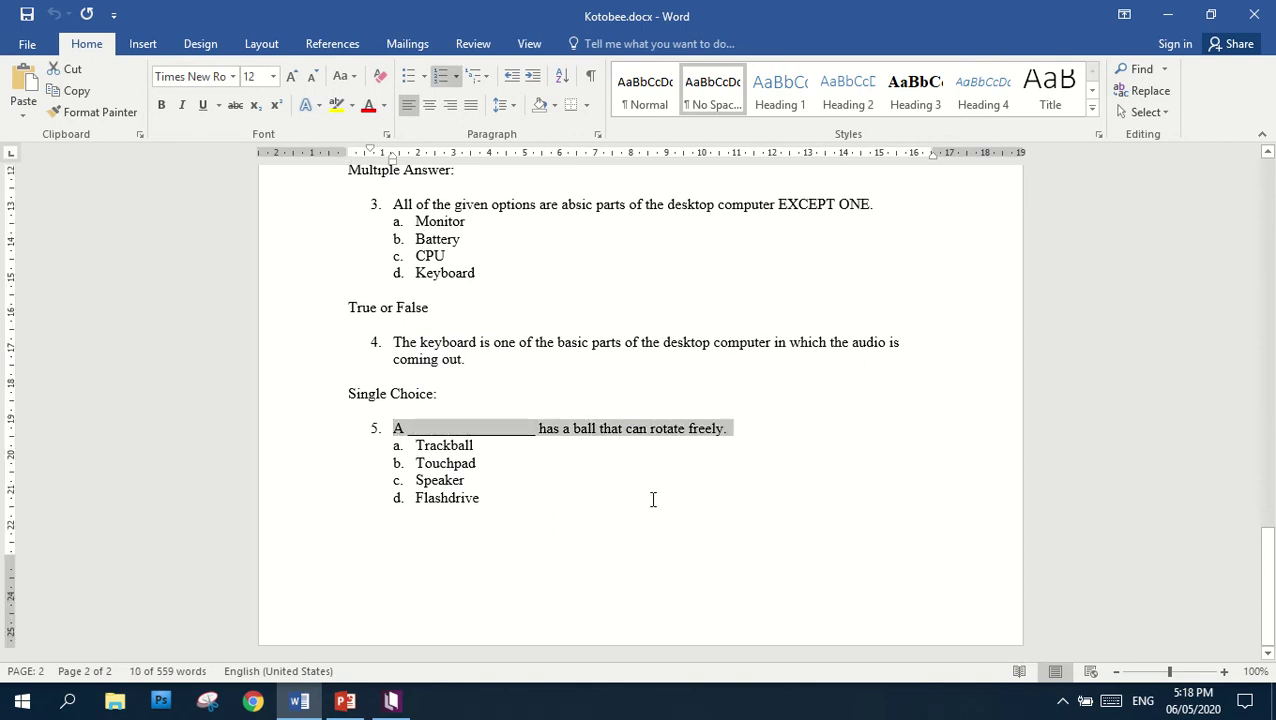
{"action": "left_click", "coordinate": [391, 701]}
{"action": "left_click", "coordinate": [407, 446]}
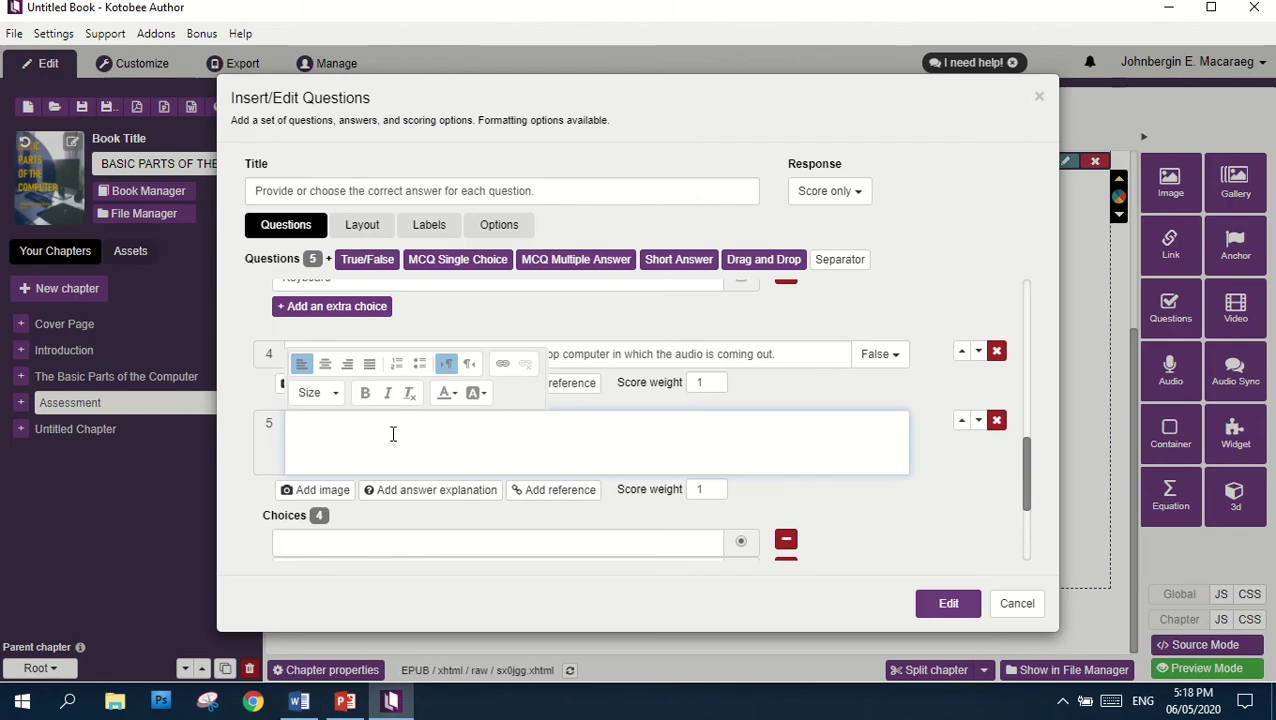
{"action": "type", "text": "A ________________ has a ball that can rotate freely."}
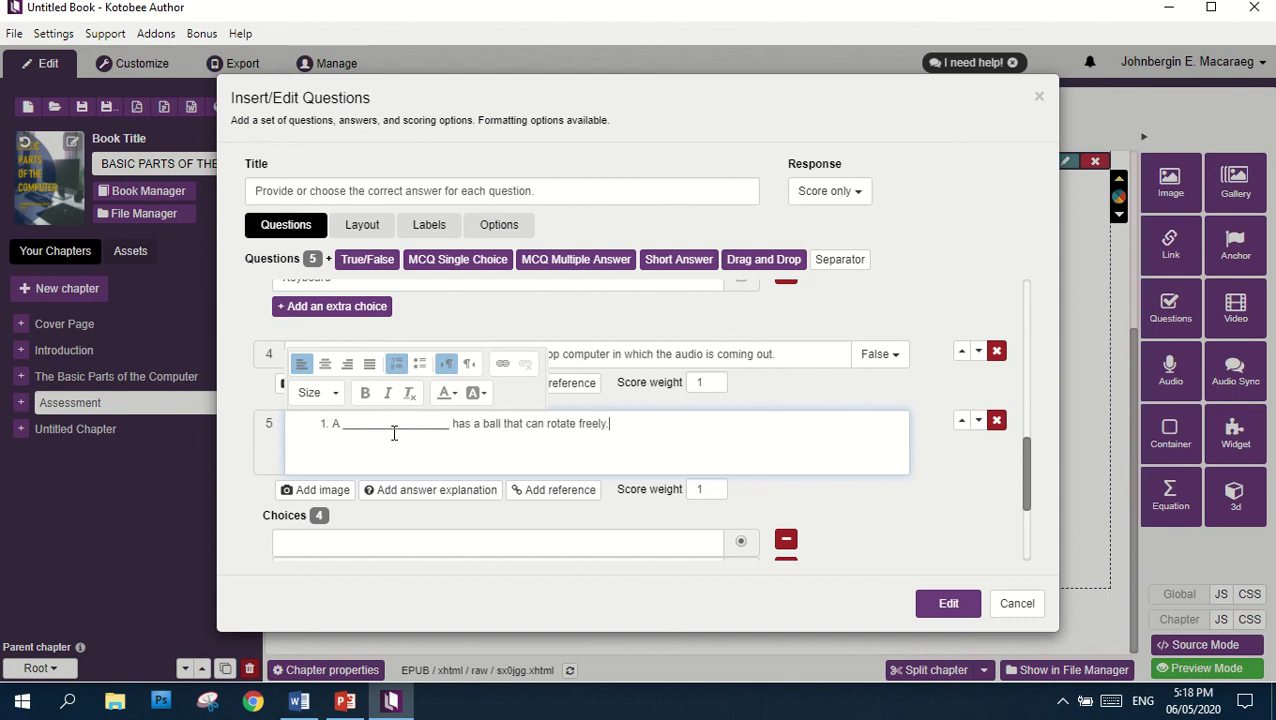
Replace the automatic list numbering of the new question's text with a plain "5."
{"action": "left_click", "coordinate": [334, 424]}
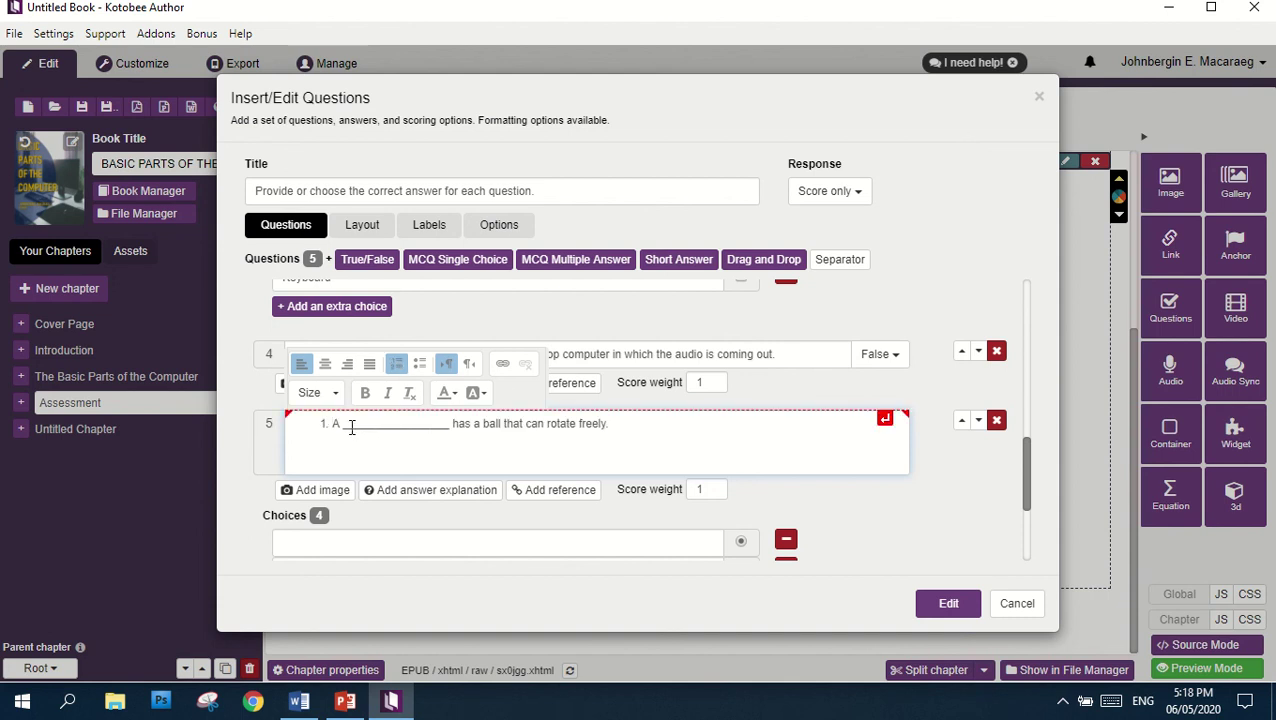
{"action": "key", "text": "BackSpace"}
{"action": "type", "text": "5."}
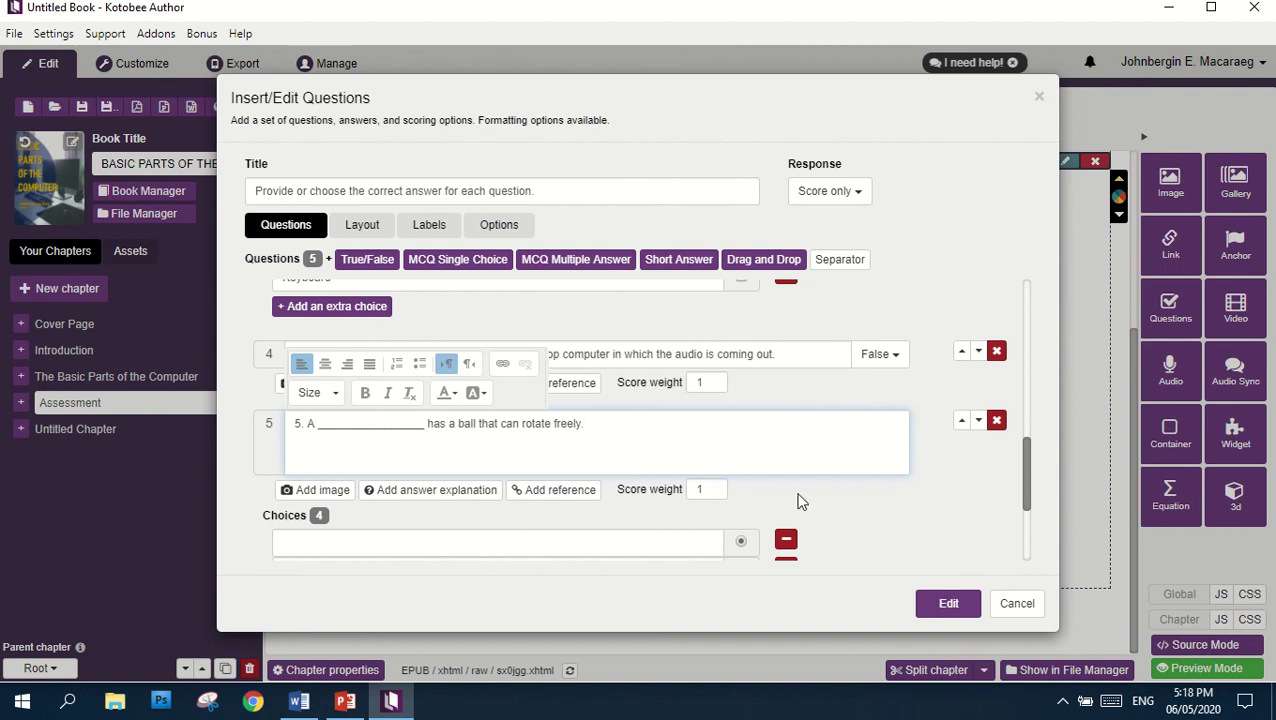
Copy Trackball from question 5 in the Word document into the first choice as "a. Trackball"
{"action": "scroll", "coordinate": [706, 490], "scroll_direction": "down", "scroll_amount": 3}
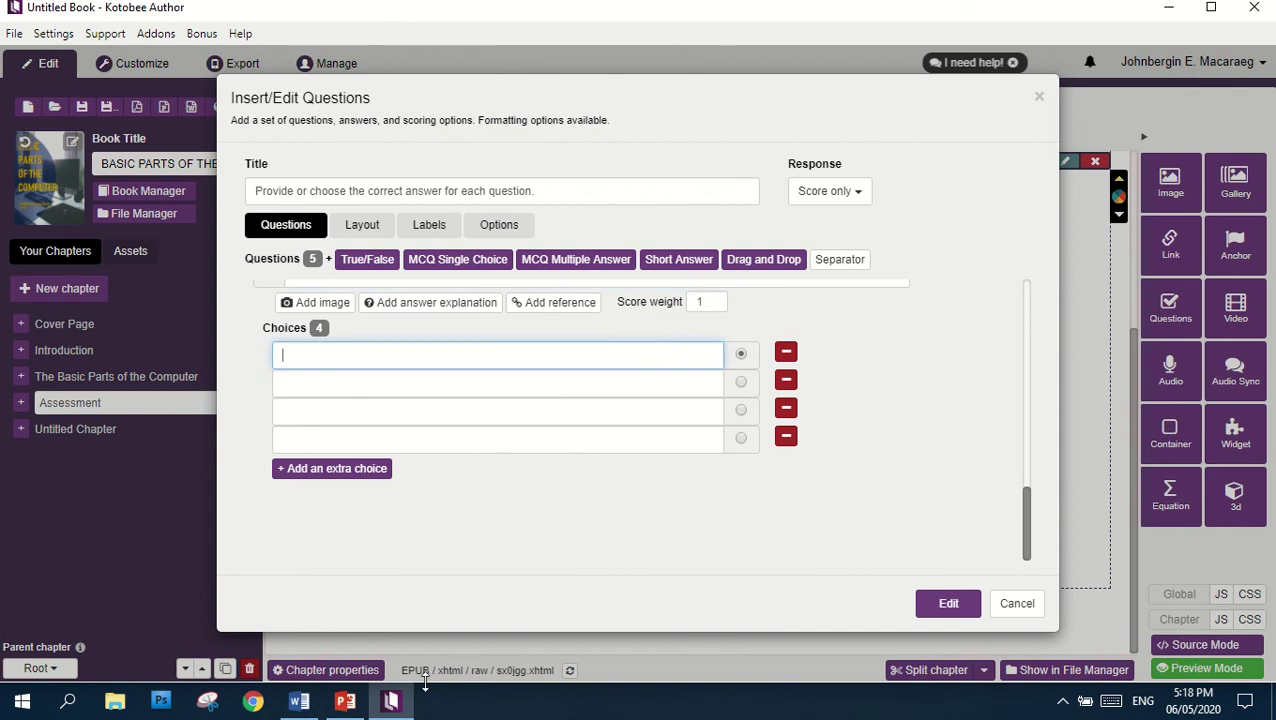
{"action": "left_click", "coordinate": [395, 702]}
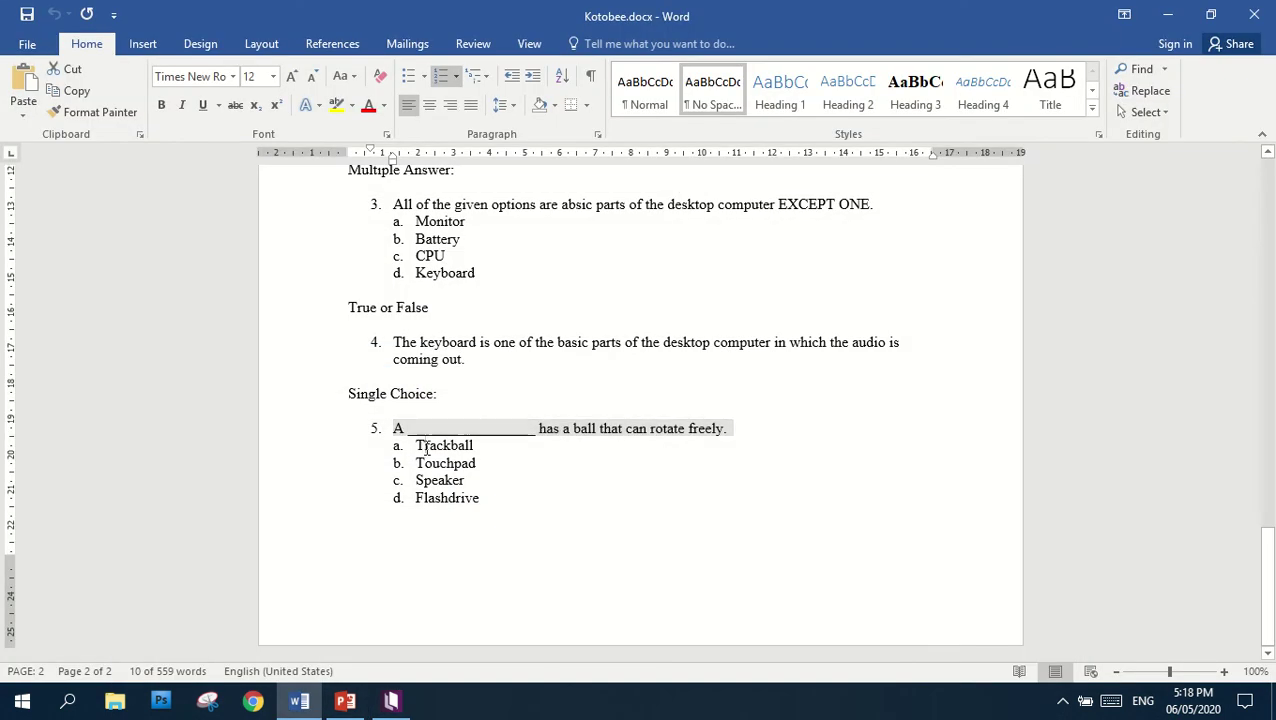
{"action": "double_click", "coordinate": [435, 449]}
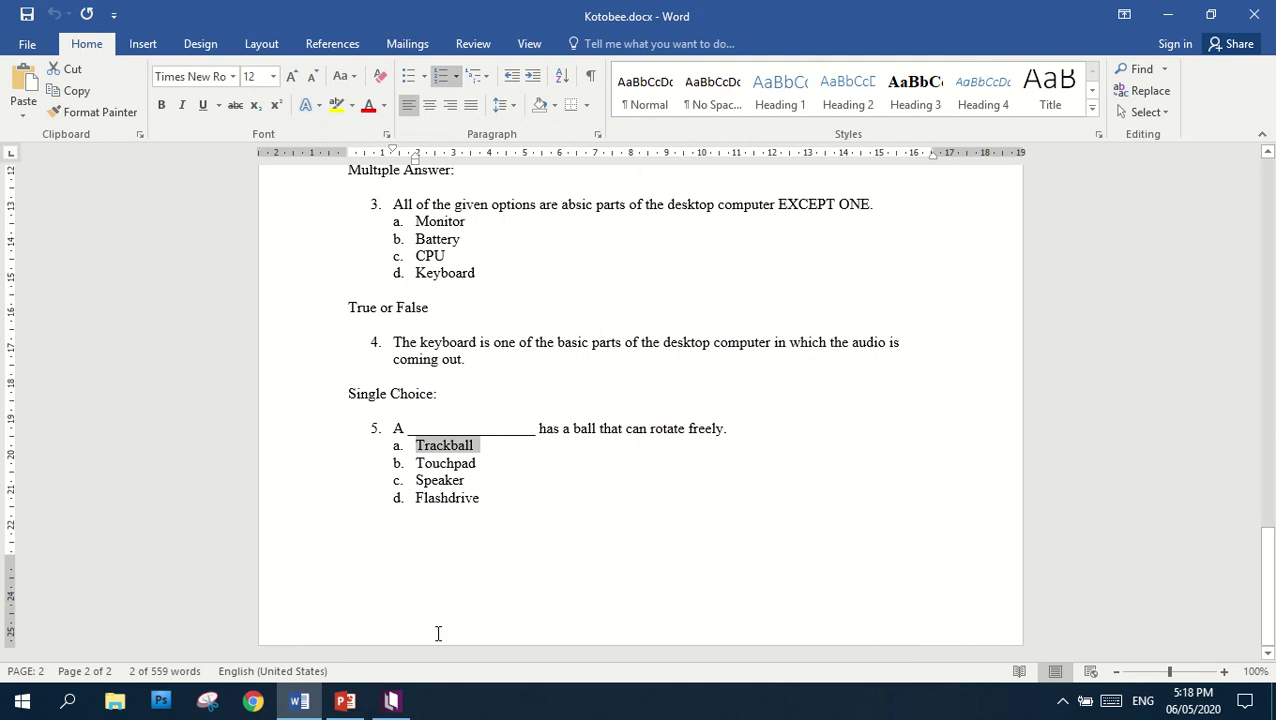
{"action": "left_click", "coordinate": [395, 700]}
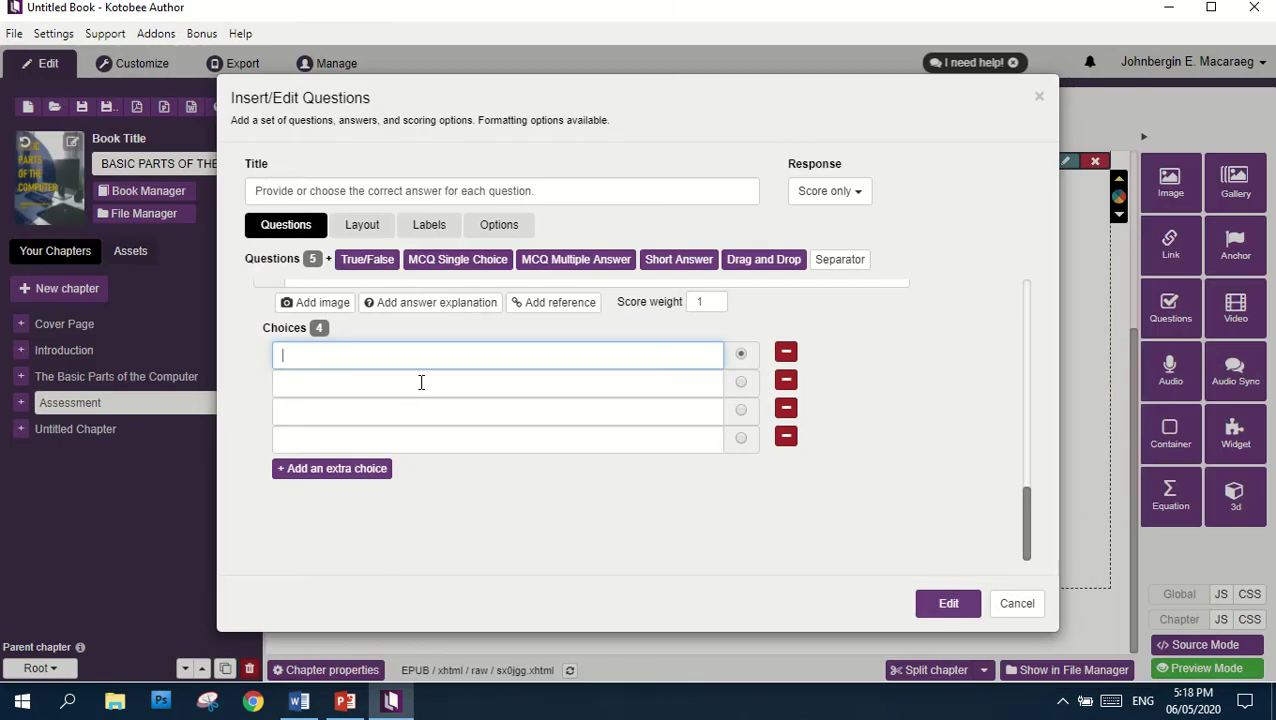
{"action": "type", "text": "a.\tTrackball"}
Copy Touchpad from the Word document into the second choice of question 5 as "b. Touchpad"
{"action": "left_click", "coordinate": [393, 700]}
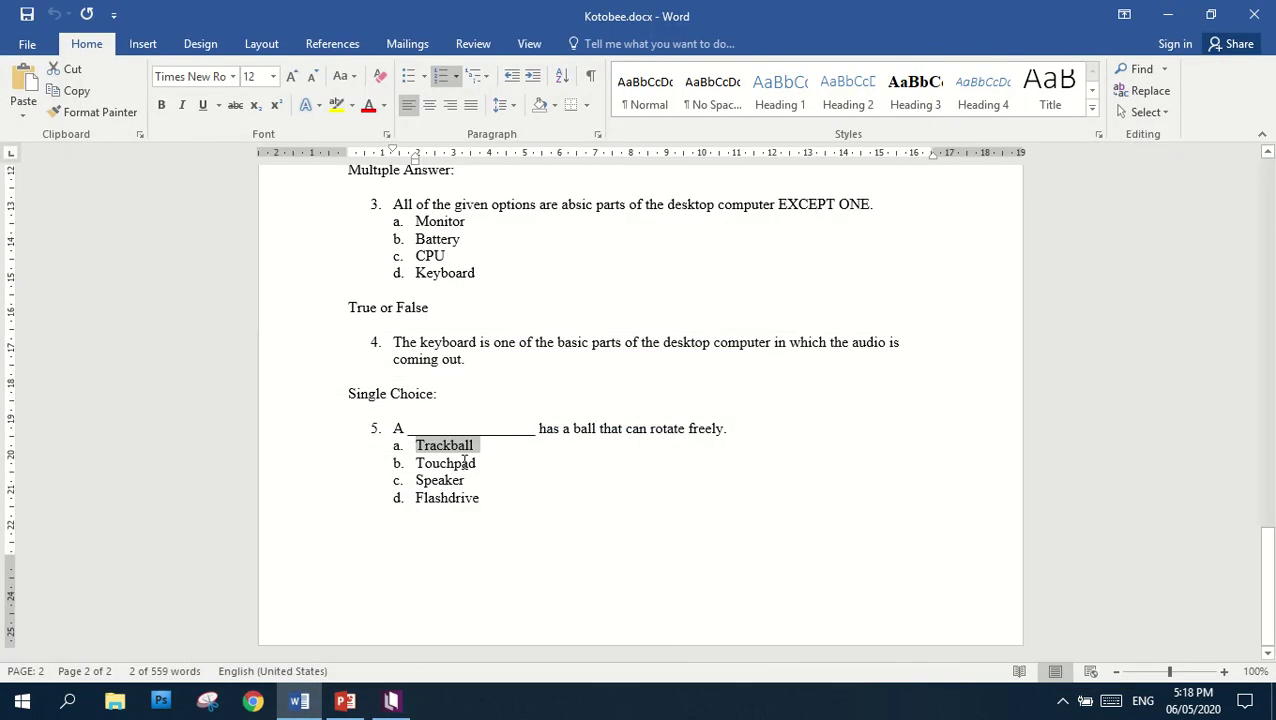
{"action": "left_click_drag", "start_coordinate": [407, 466], "coordinate": [489, 466]}
{"action": "key", "text": "ctrl+c"}
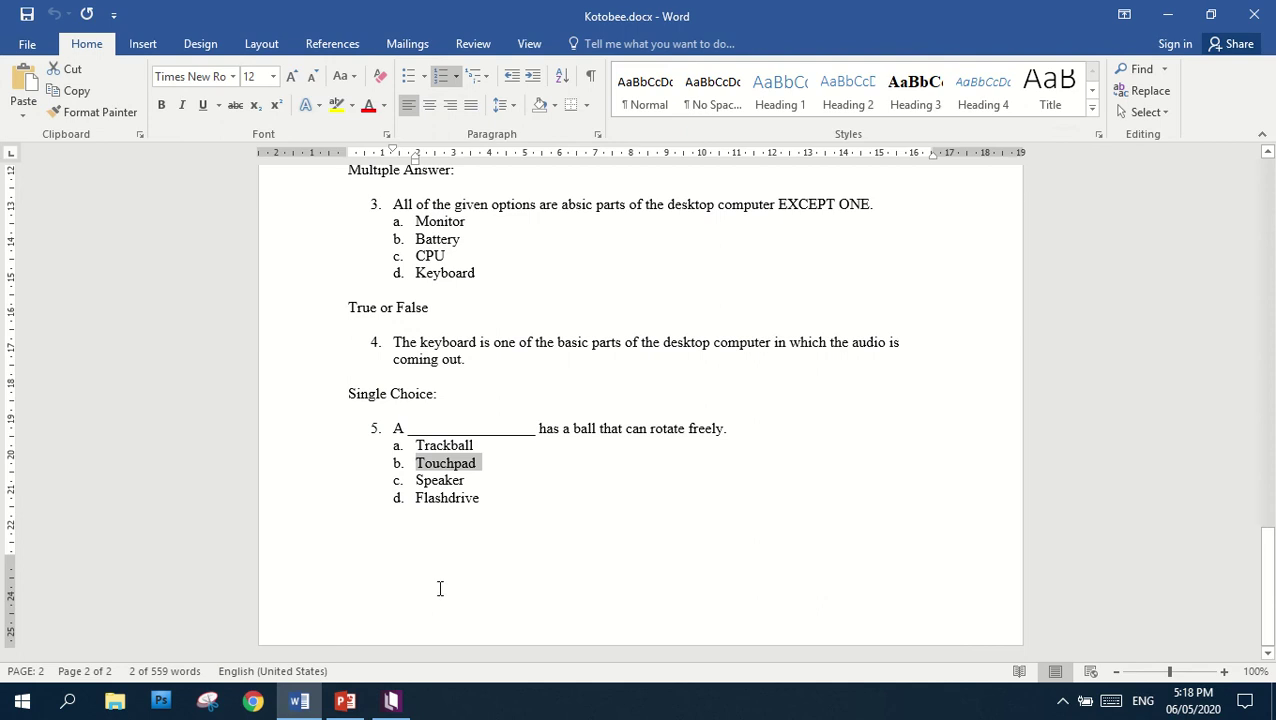
{"action": "left_click", "coordinate": [391, 700]}
{"action": "left_click", "coordinate": [425, 391]}
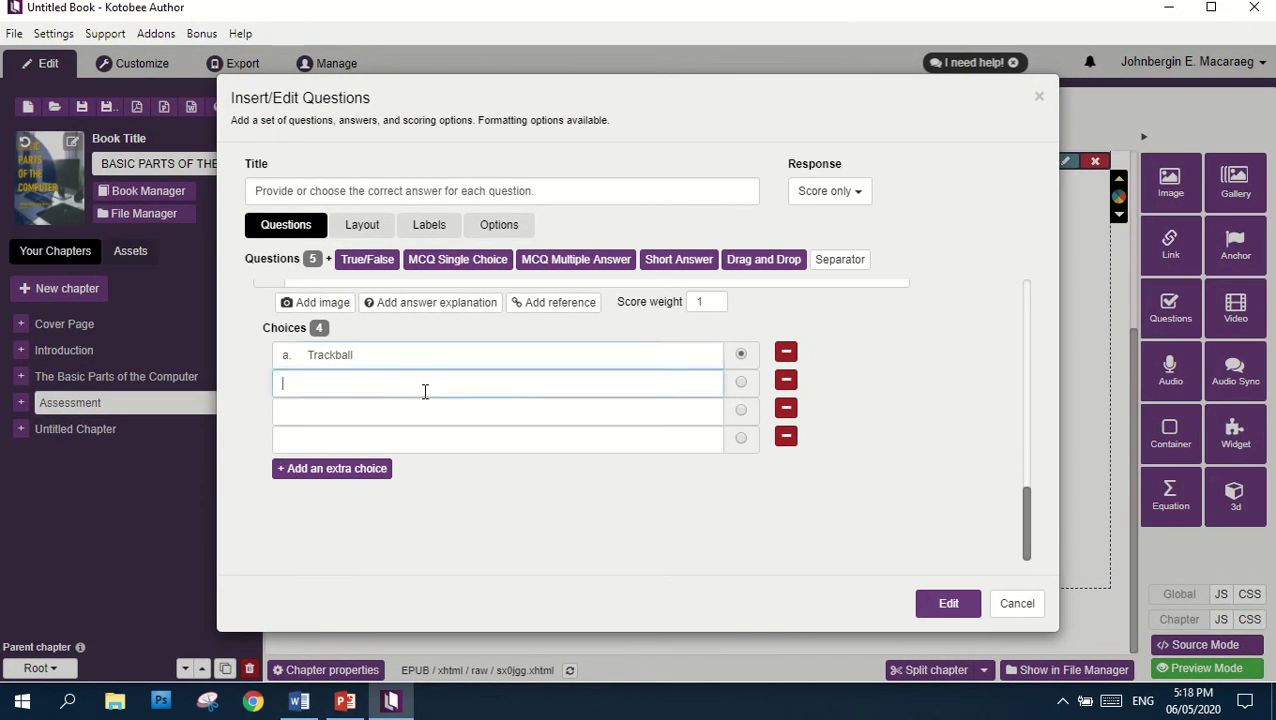
{"action": "key", "text": "ctrl+v"}
Copy Speaker from the Word document into the third choice of question 5 as "c. Speaker"
{"action": "left_click", "coordinate": [391, 700]}
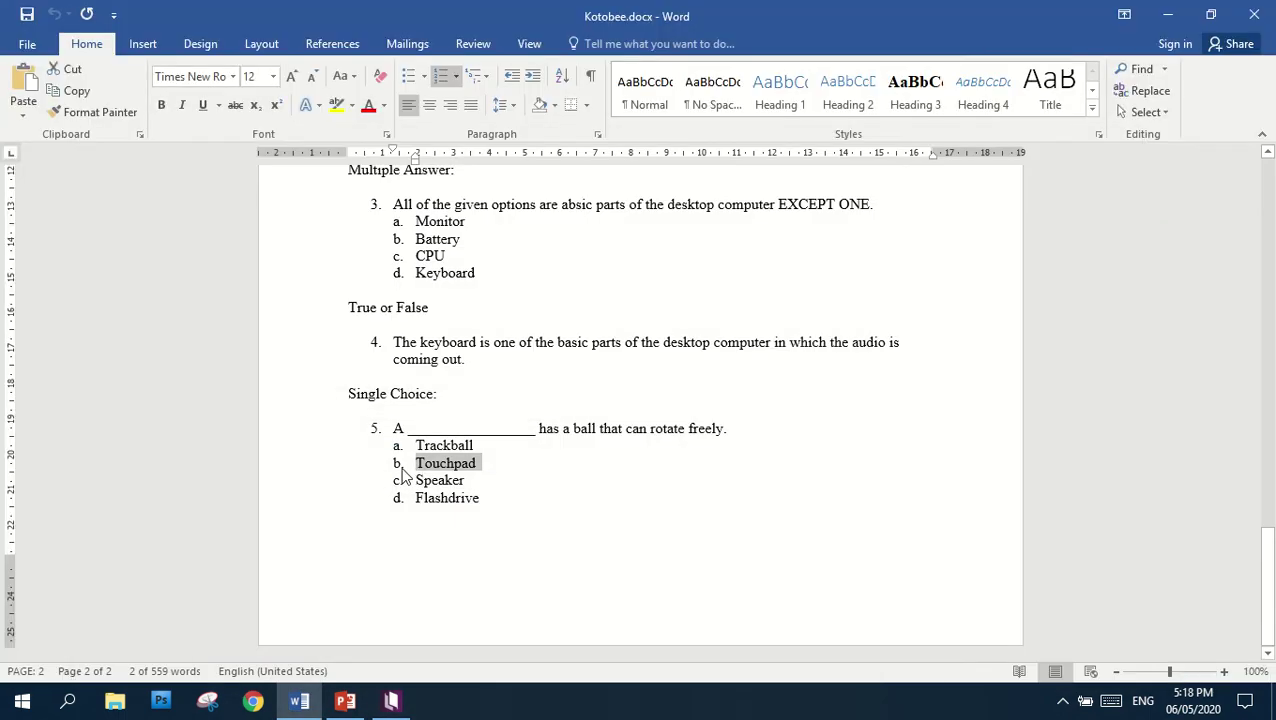
{"action": "left_click_drag", "start_coordinate": [417, 480], "coordinate": [482, 480]}
{"action": "key", "text": "ctrl+c"}
{"action": "left_click", "coordinate": [391, 700]}
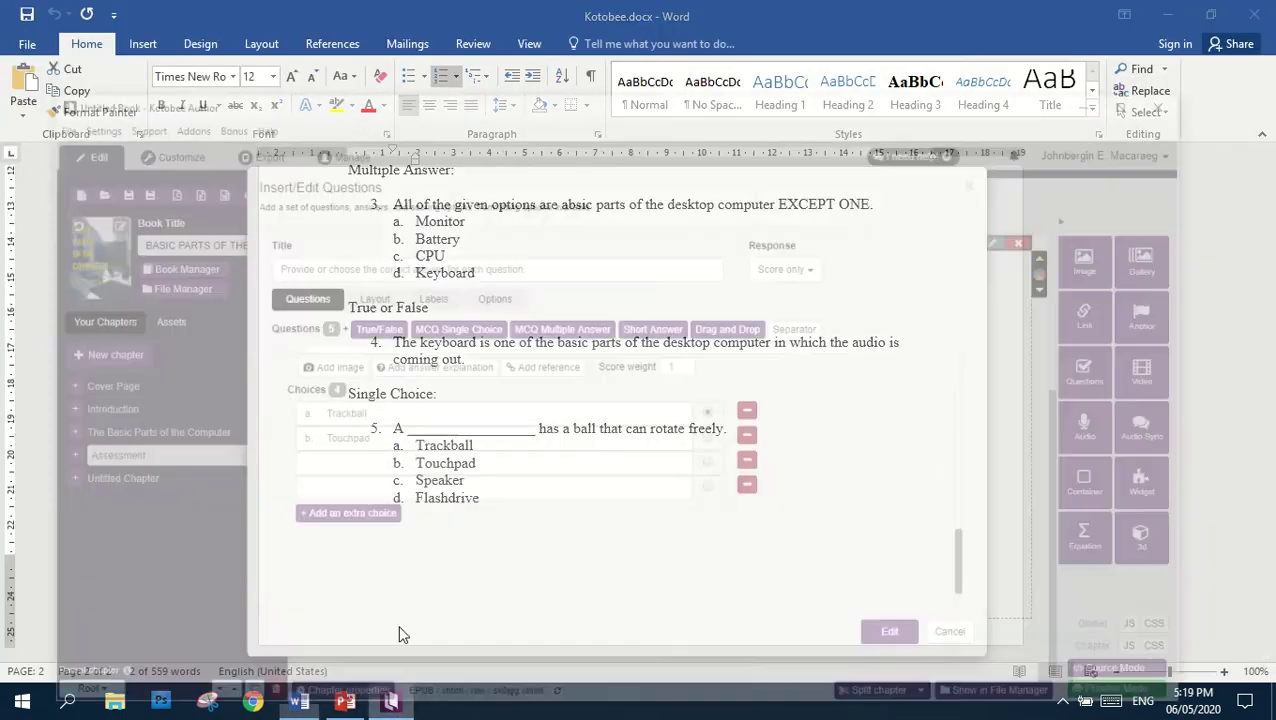
{"action": "left_click", "coordinate": [393, 414]}
{"action": "key", "text": "ctrl+v"}
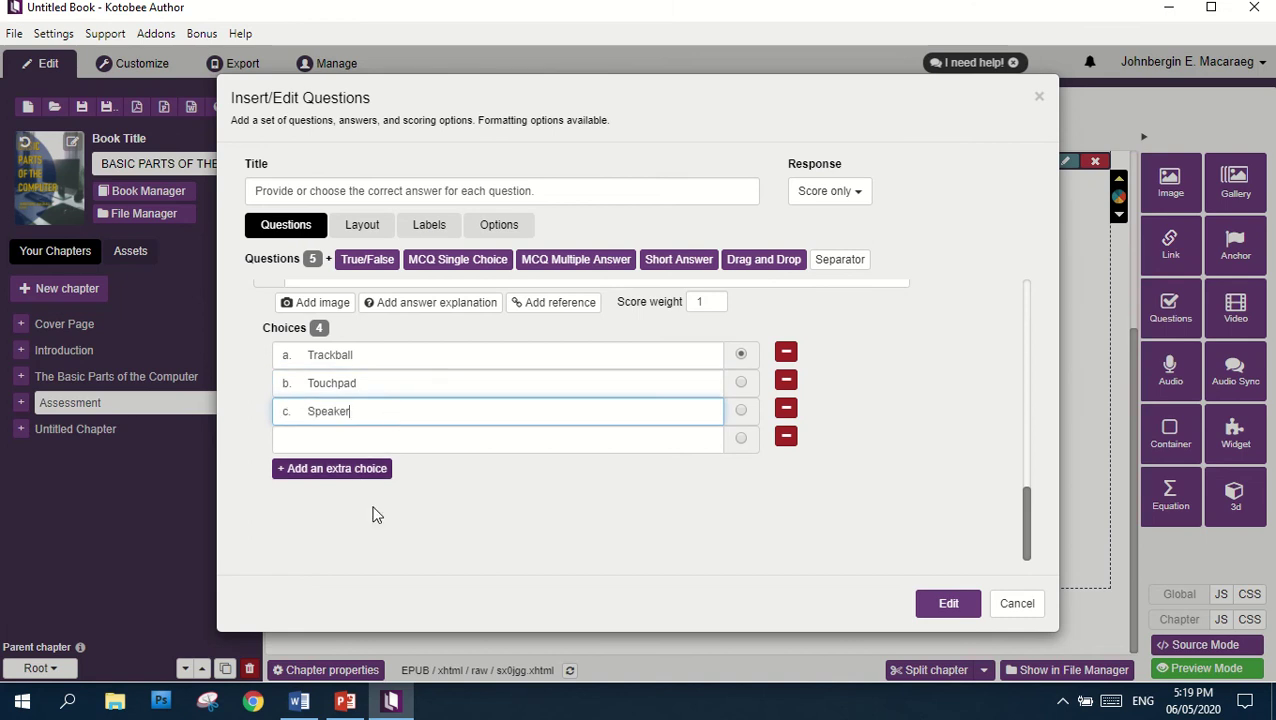
Copy Flashdrive from the Word document into the fourth choice of question 5 as "d. Flashdrive"
{"action": "left_click", "coordinate": [391, 700]}
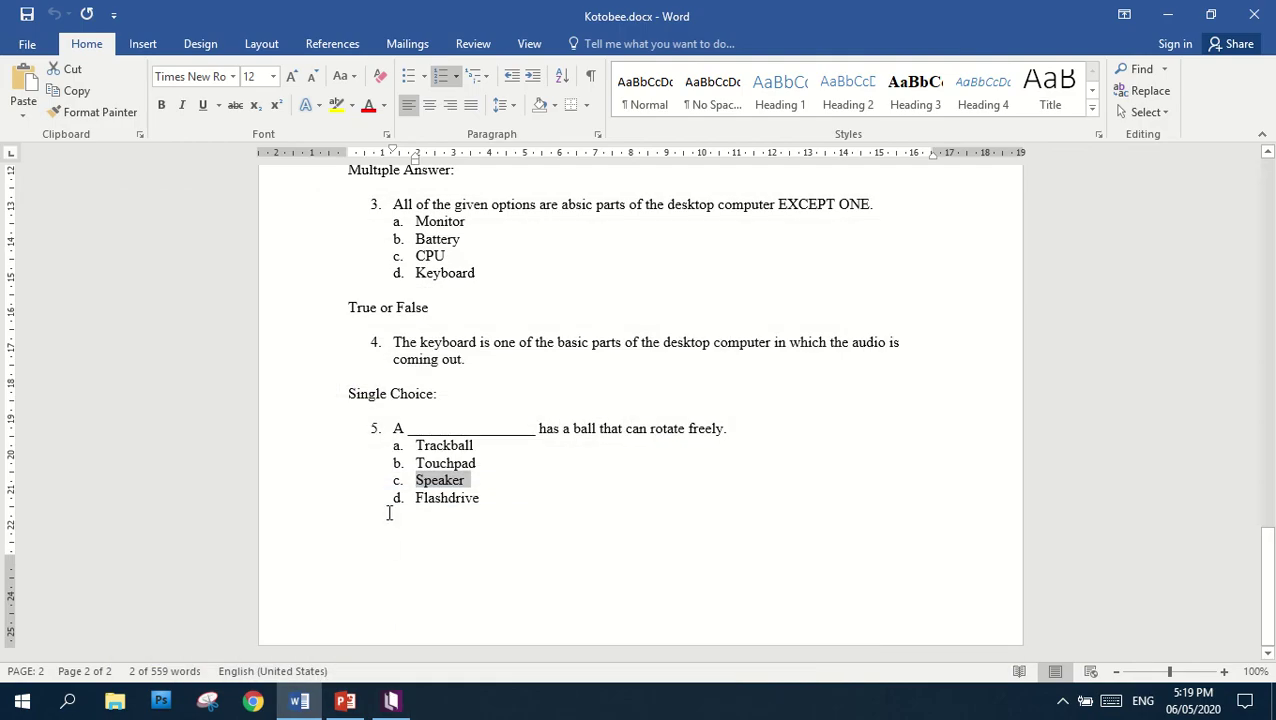
{"action": "left_click", "coordinate": [485, 496]}
{"action": "left_click_drag", "start_coordinate": [416, 497], "coordinate": [504, 512]}
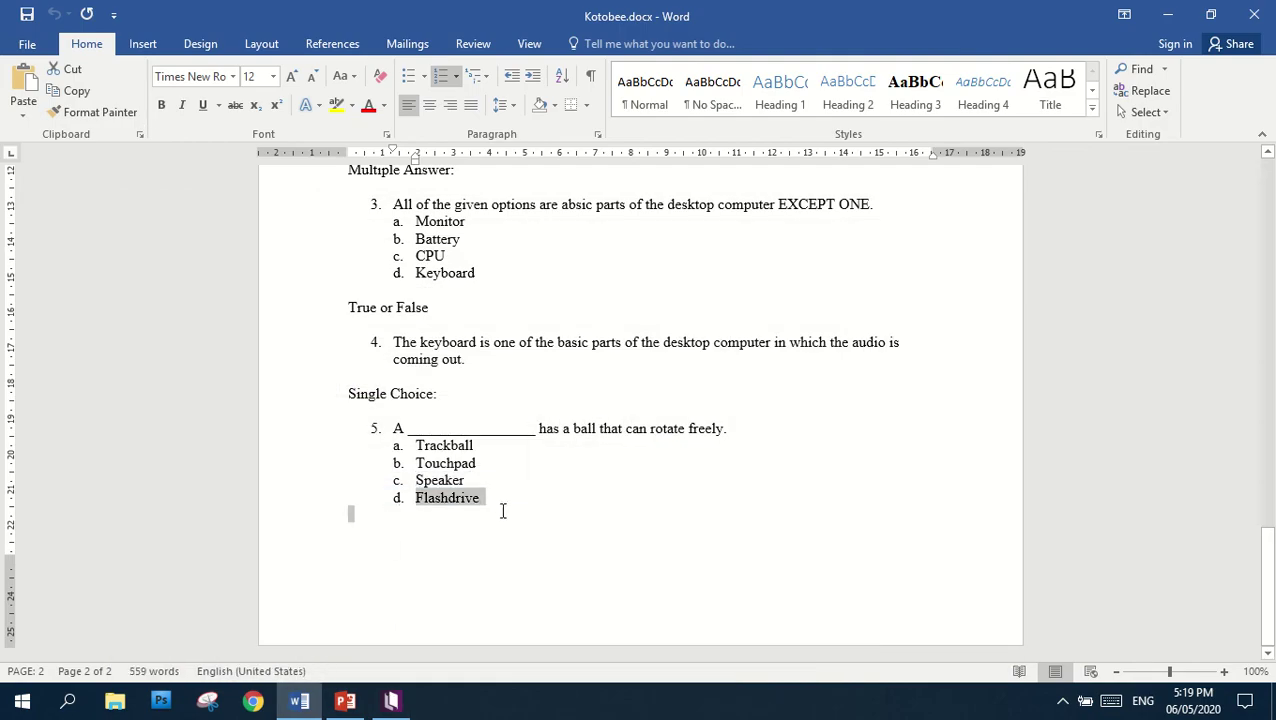
{"action": "left_click", "coordinate": [484, 513]}
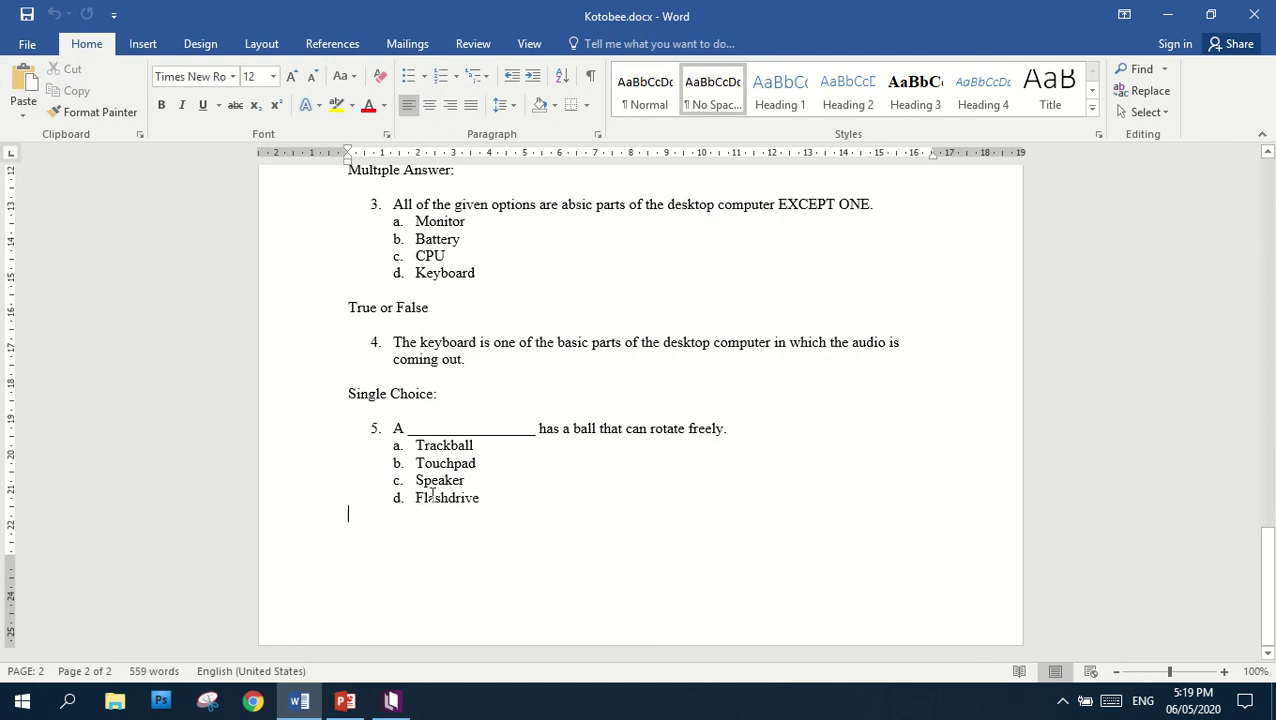
{"action": "left_click_drag", "start_coordinate": [416, 498], "coordinate": [498, 501]}
{"action": "key", "text": "ctrl+c"}
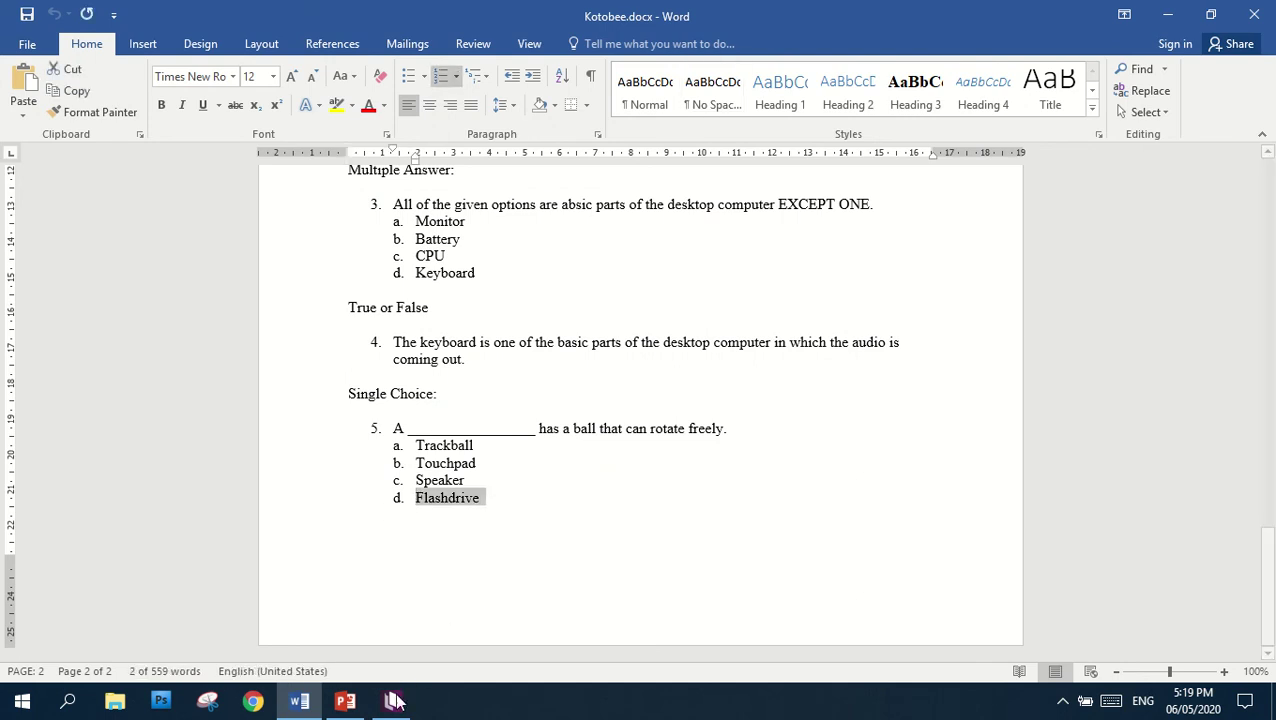
{"action": "left_click", "coordinate": [391, 700]}
{"action": "left_click", "coordinate": [373, 490]}
{"action": "left_click", "coordinate": [376, 446]}
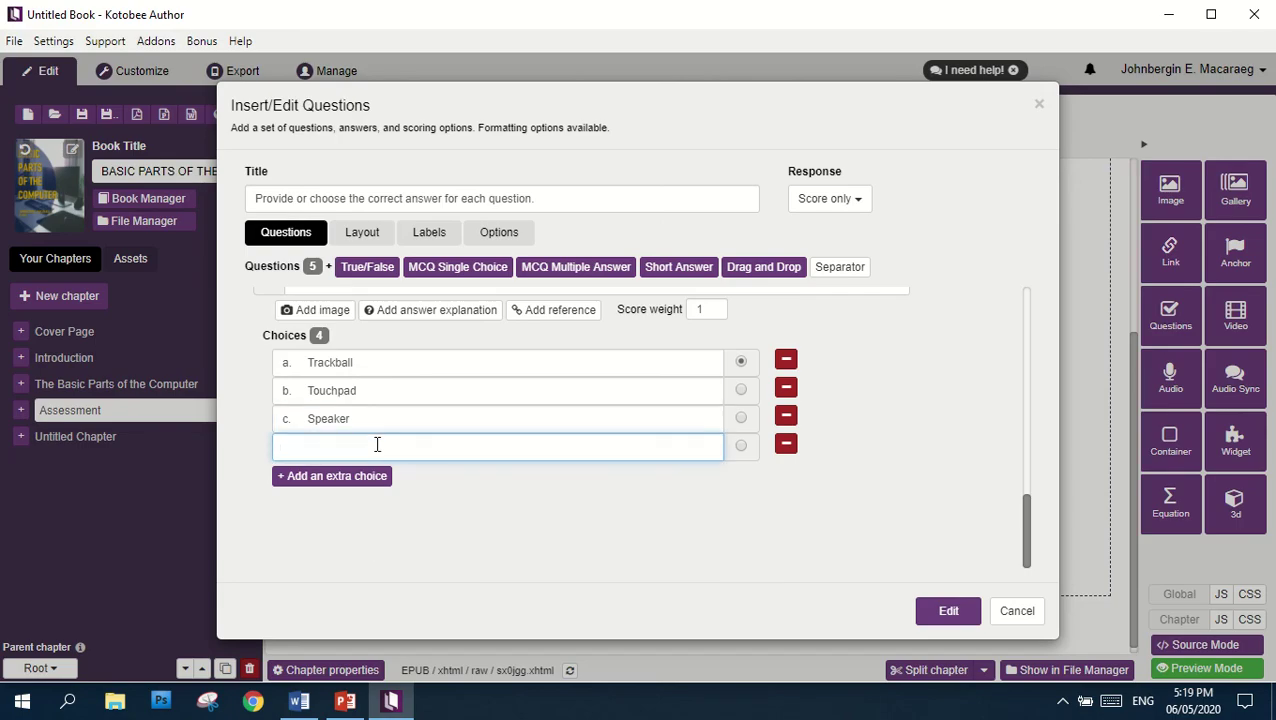
{"action": "key", "text": "ctrl+v"}
{"action": "left_click", "coordinate": [500, 500]}
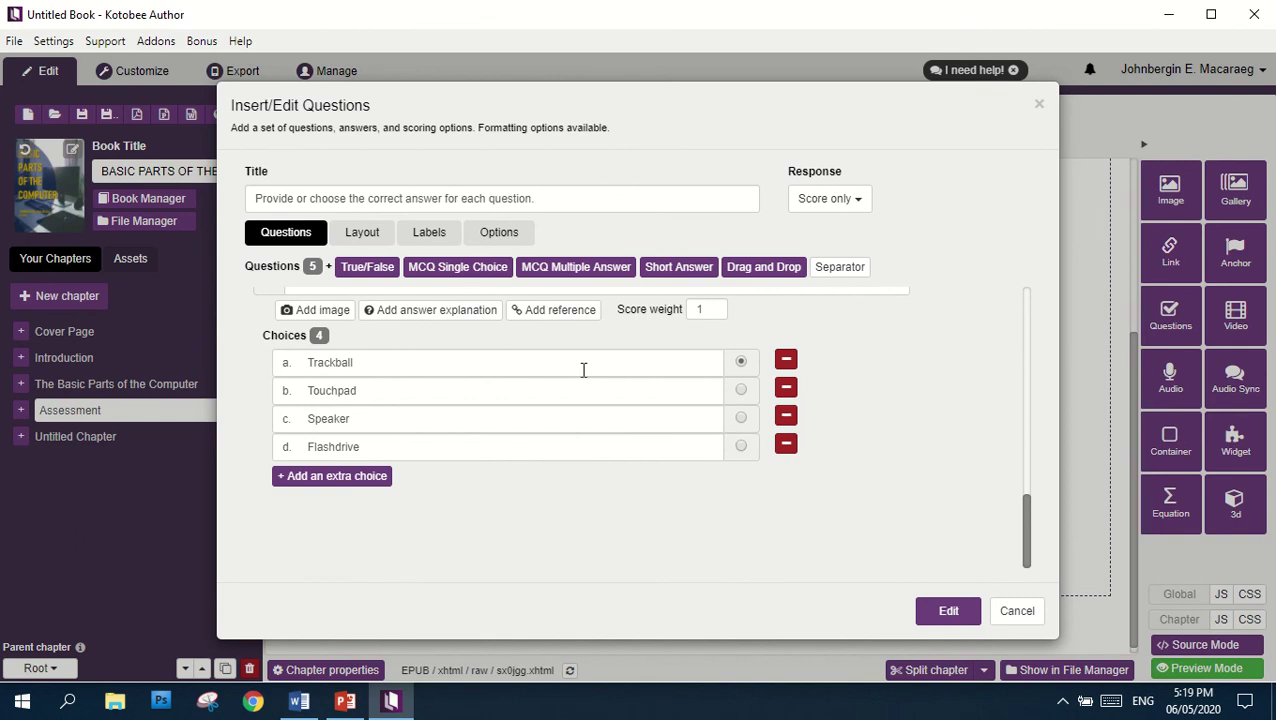
Try Speaker as the correct answer of question 5, and set the correct answer to Trackball
{"action": "scroll", "coordinate": [452, 343], "scroll_direction": "up", "scroll_amount": 2}
{"action": "scroll", "coordinate": [452, 343], "scroll_direction": "up", "scroll_amount": 1}
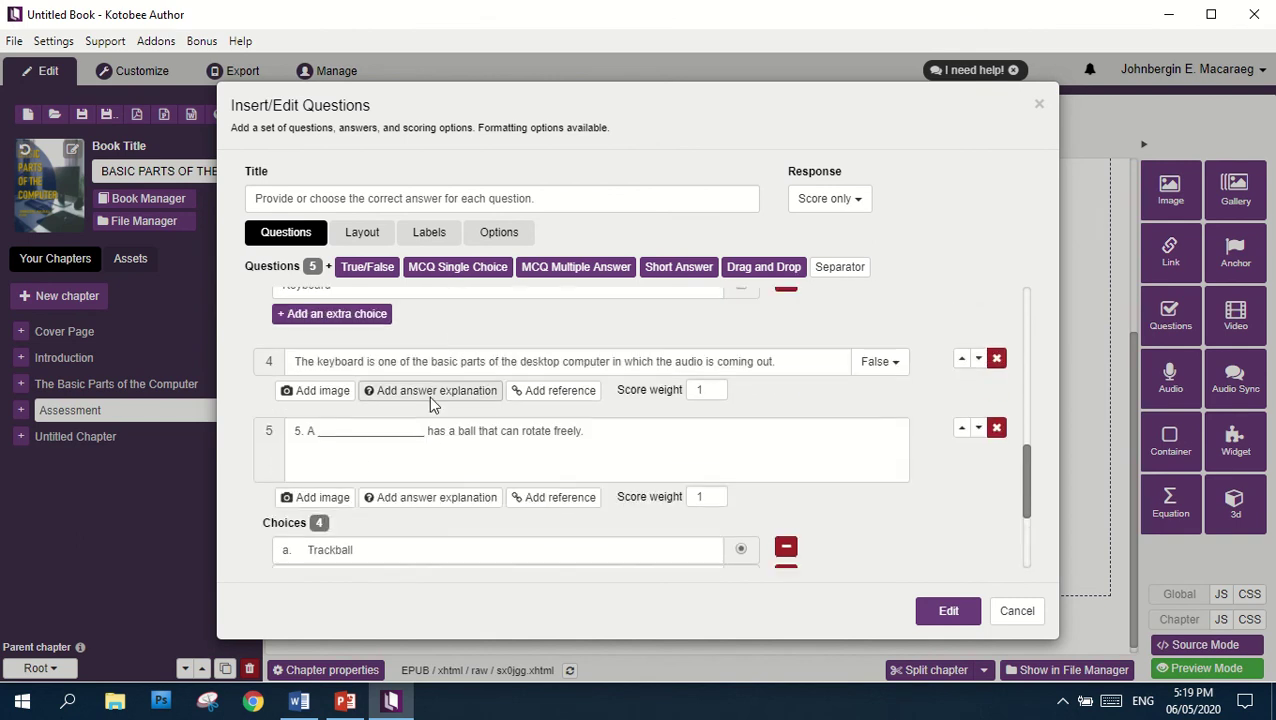
{"action": "scroll", "coordinate": [436, 400], "scroll_direction": "down", "scroll_amount": 2}
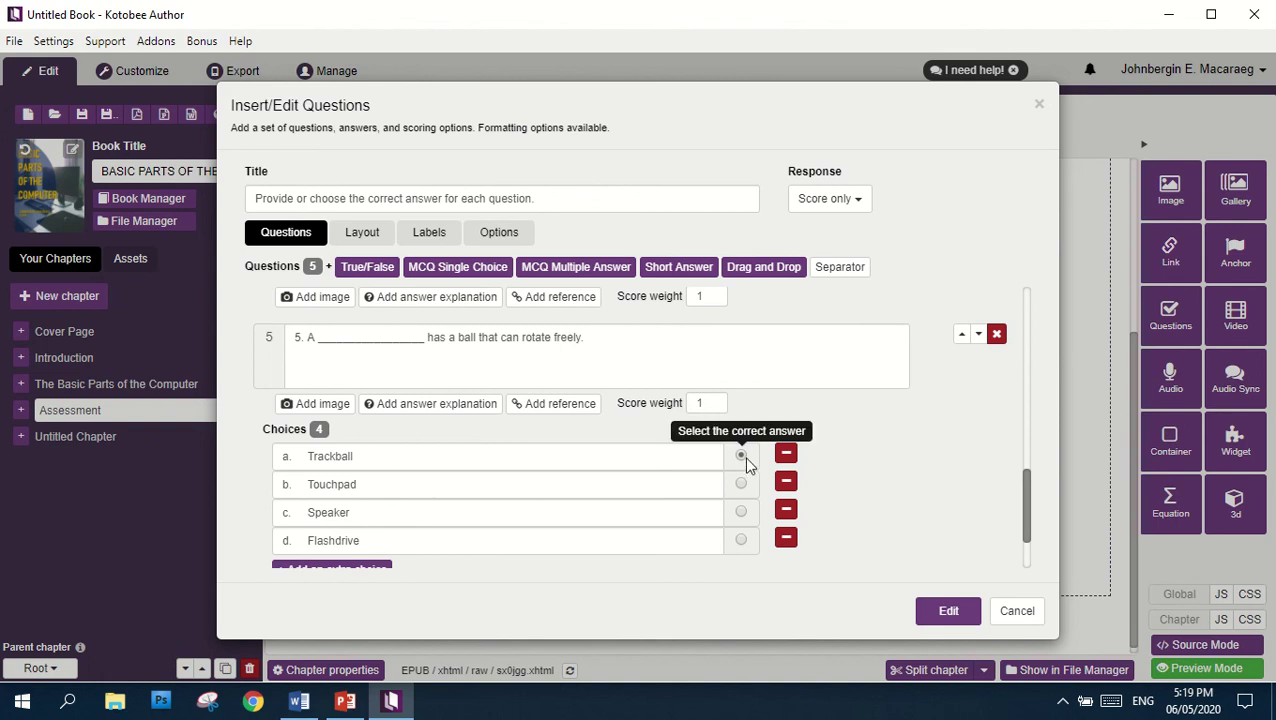
{"action": "left_click", "coordinate": [741, 511]}
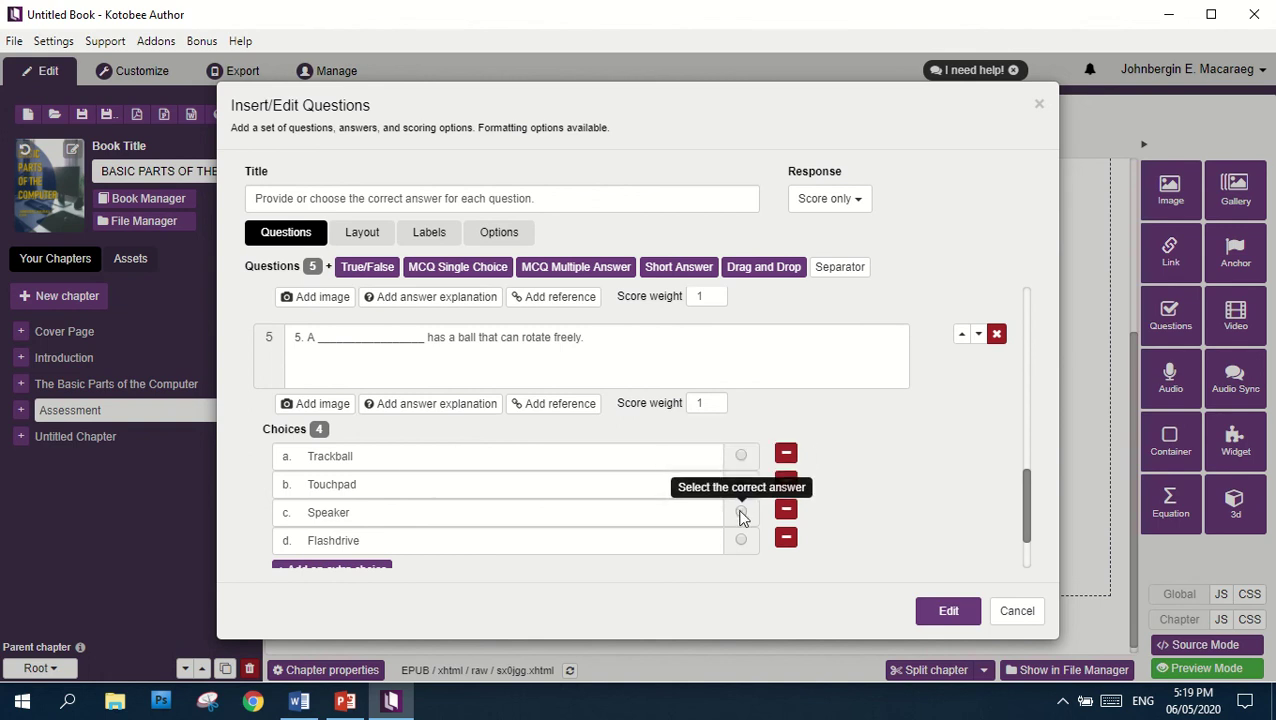
{"action": "left_click", "coordinate": [741, 459]}
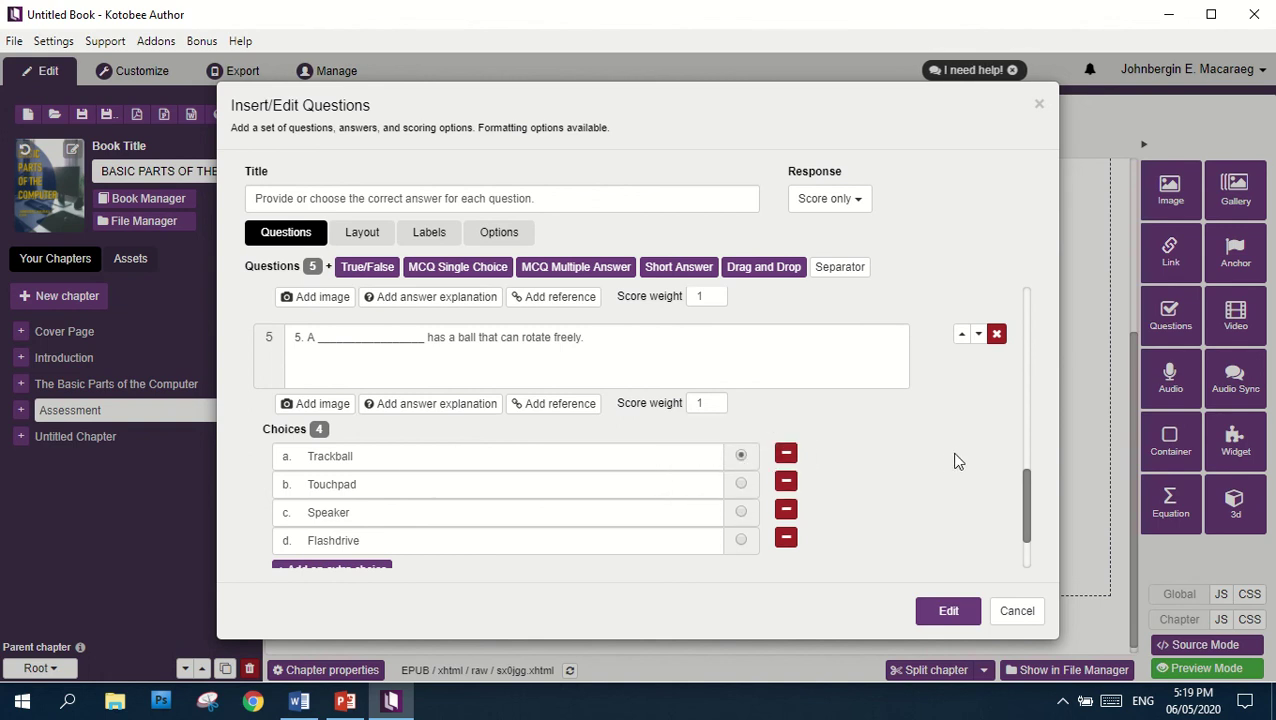
Review all five assessment questions, checking the choices and the marked correct answer of each one
{"action": "scroll", "coordinate": [880, 400], "scroll_direction": "down", "scroll_amount": 1}
{"action": "scroll", "coordinate": [850, 415], "scroll_direction": "up", "scroll_amount": 2}
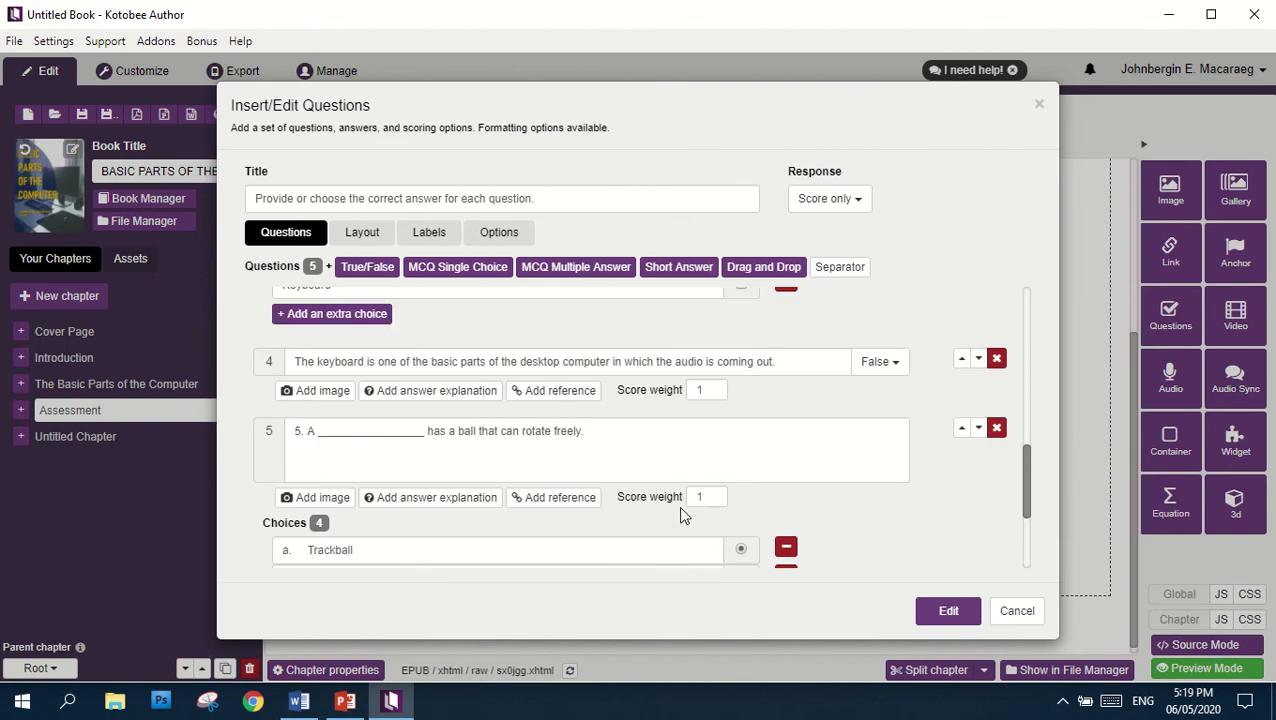
{"action": "scroll", "coordinate": [690, 450], "scroll_direction": "up", "scroll_amount": 5}
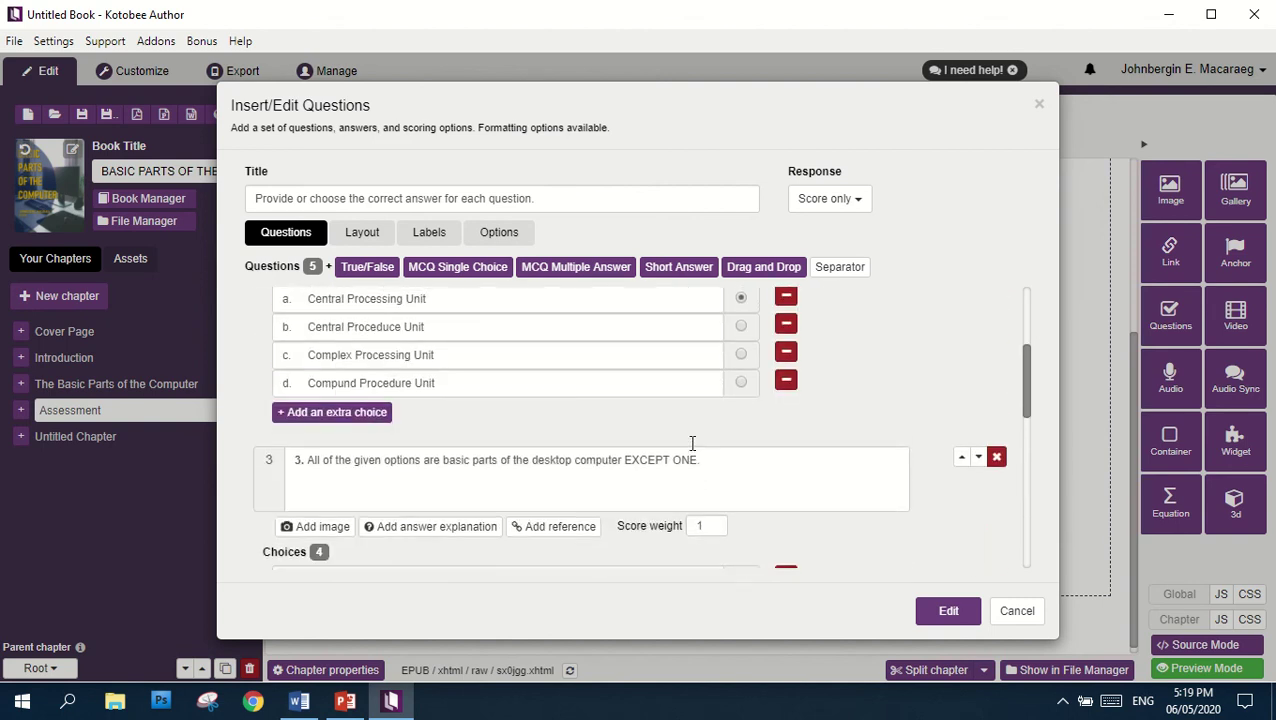
{"action": "scroll", "coordinate": [691, 443], "scroll_direction": "up", "scroll_amount": 3}
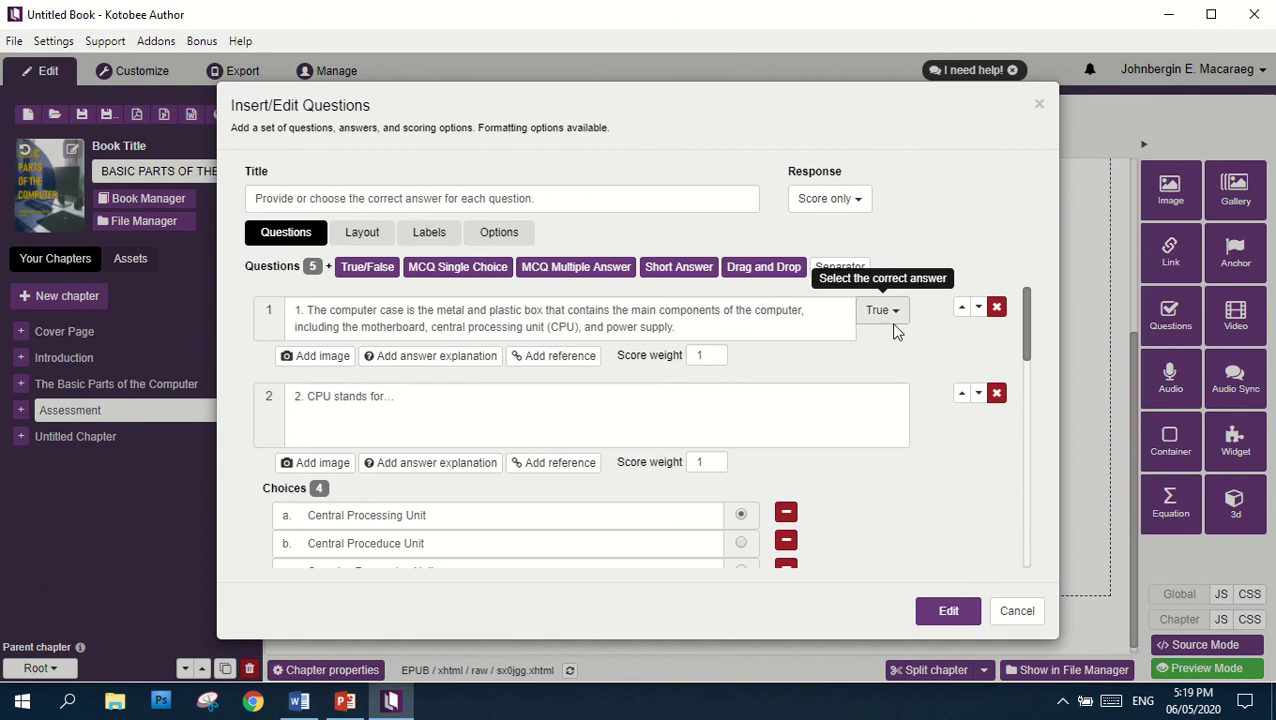
{"action": "scroll", "coordinate": [750, 440], "scroll_direction": "down", "scroll_amount": 1}
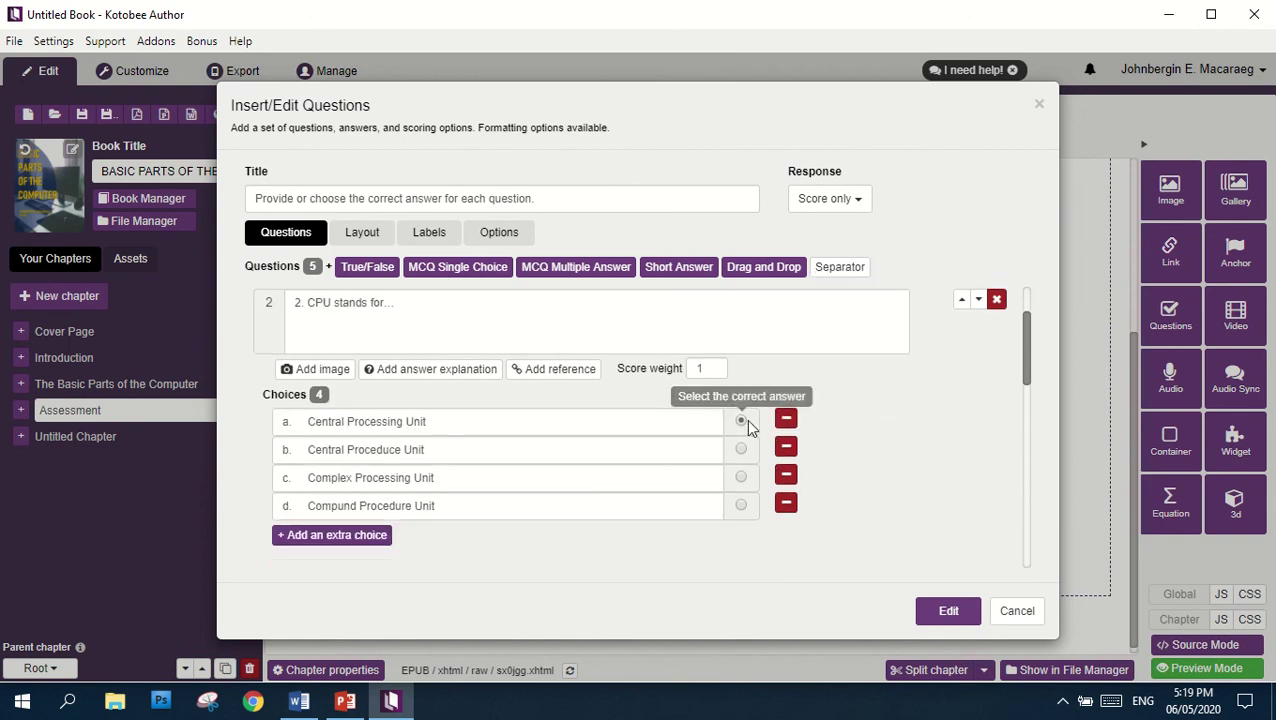
{"action": "scroll", "coordinate": [790, 436], "scroll_direction": "down", "scroll_amount": 2}
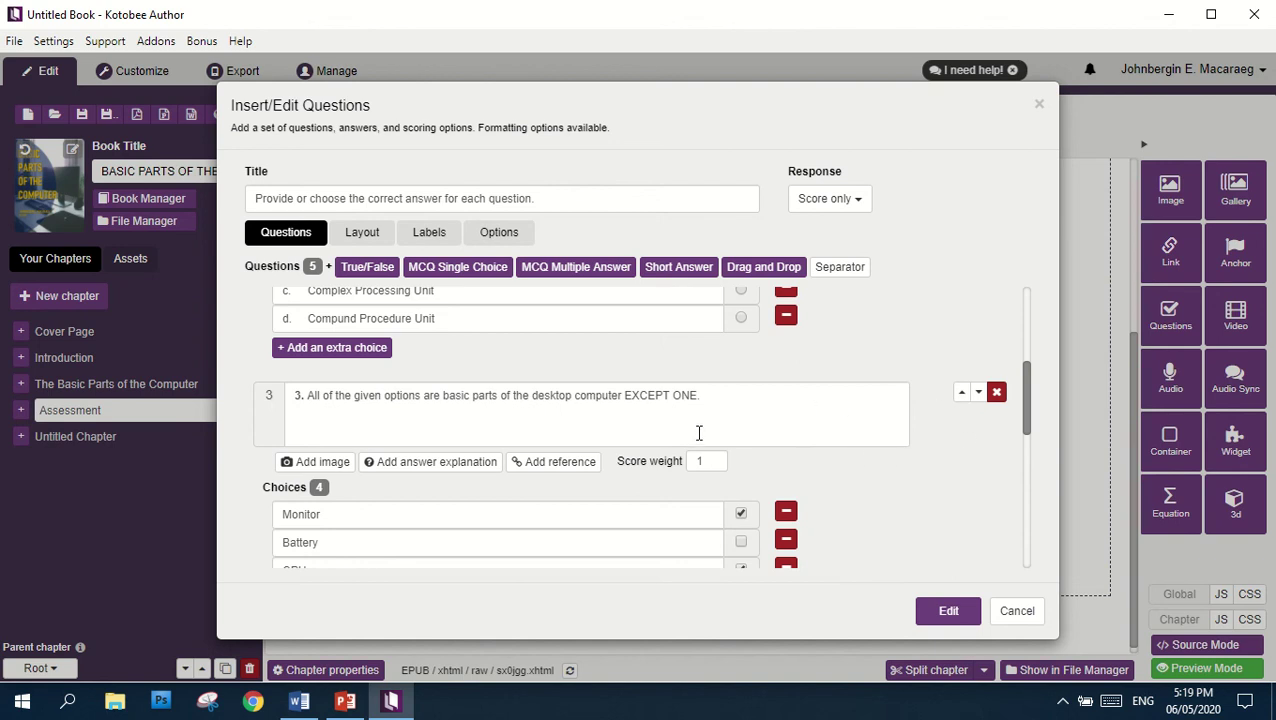
{"action": "scroll", "coordinate": [756, 465], "scroll_direction": "down", "scroll_amount": 2}
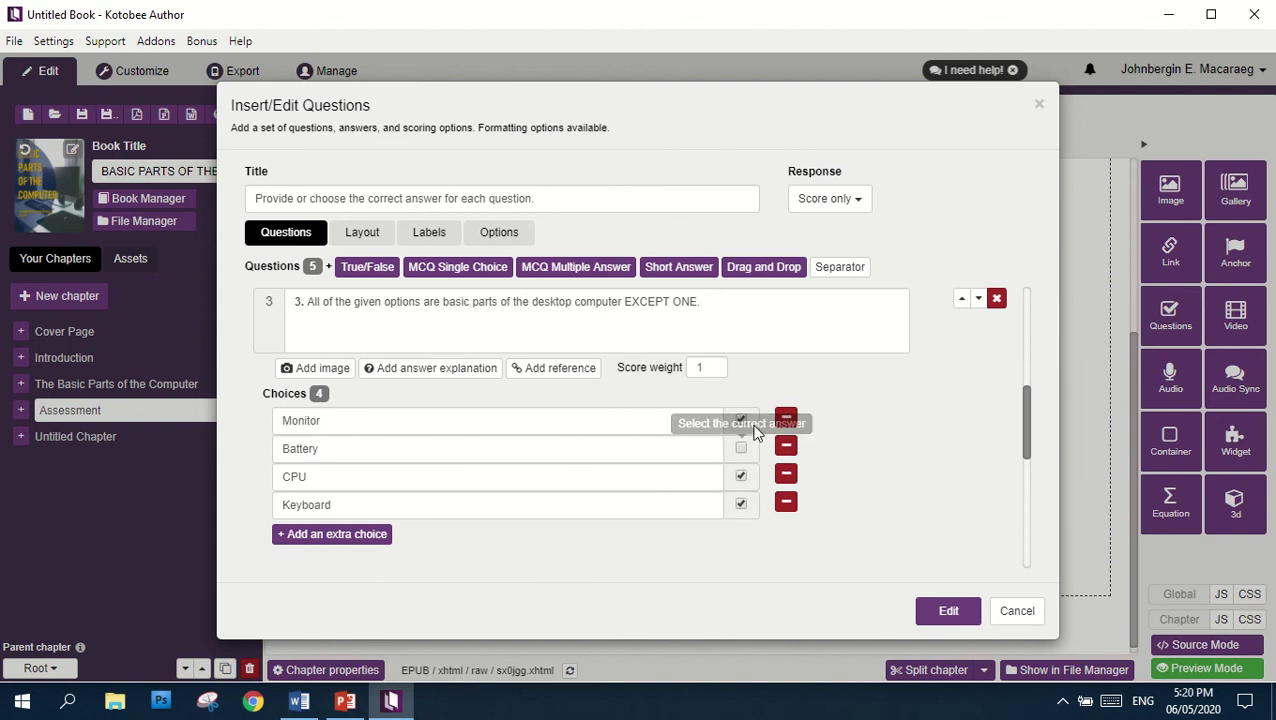
{"action": "scroll", "coordinate": [745, 495], "scroll_direction": "down", "scroll_amount": 4}
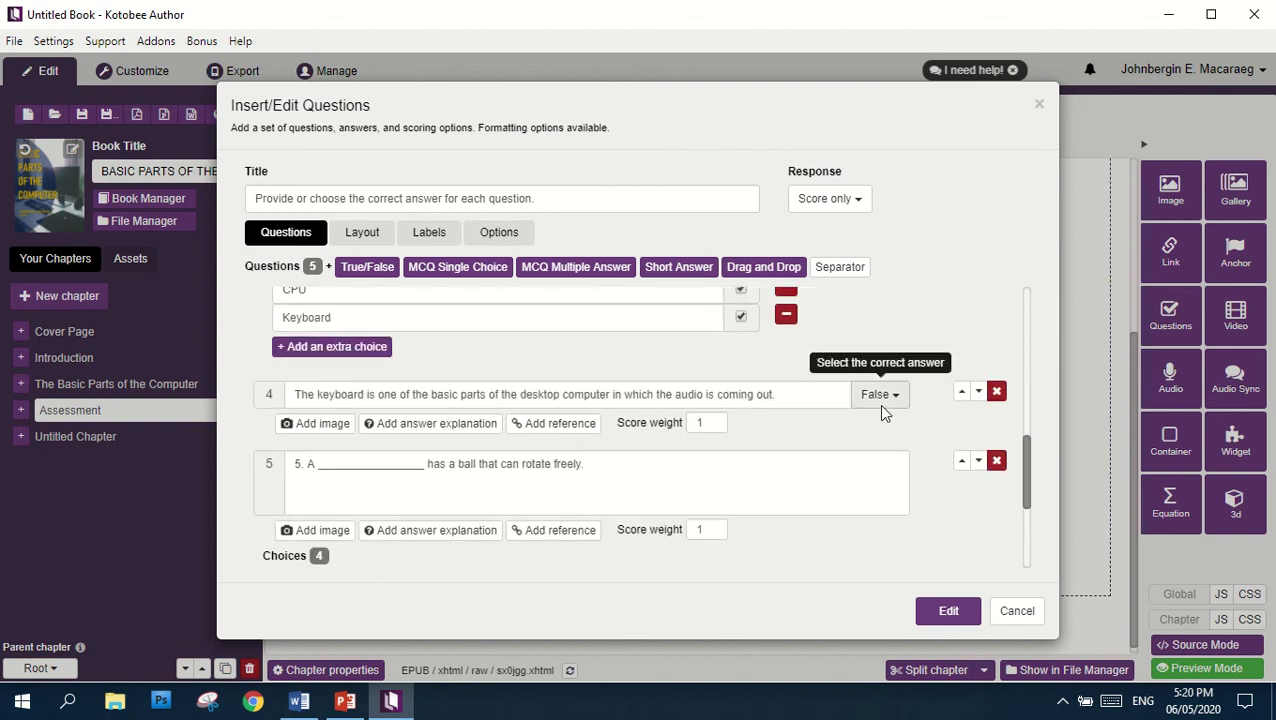
{"action": "scroll", "coordinate": [845, 425], "scroll_direction": "down", "scroll_amount": 4}
{"action": "scroll", "coordinate": [900, 460], "scroll_direction": "down", "scroll_amount": 1}
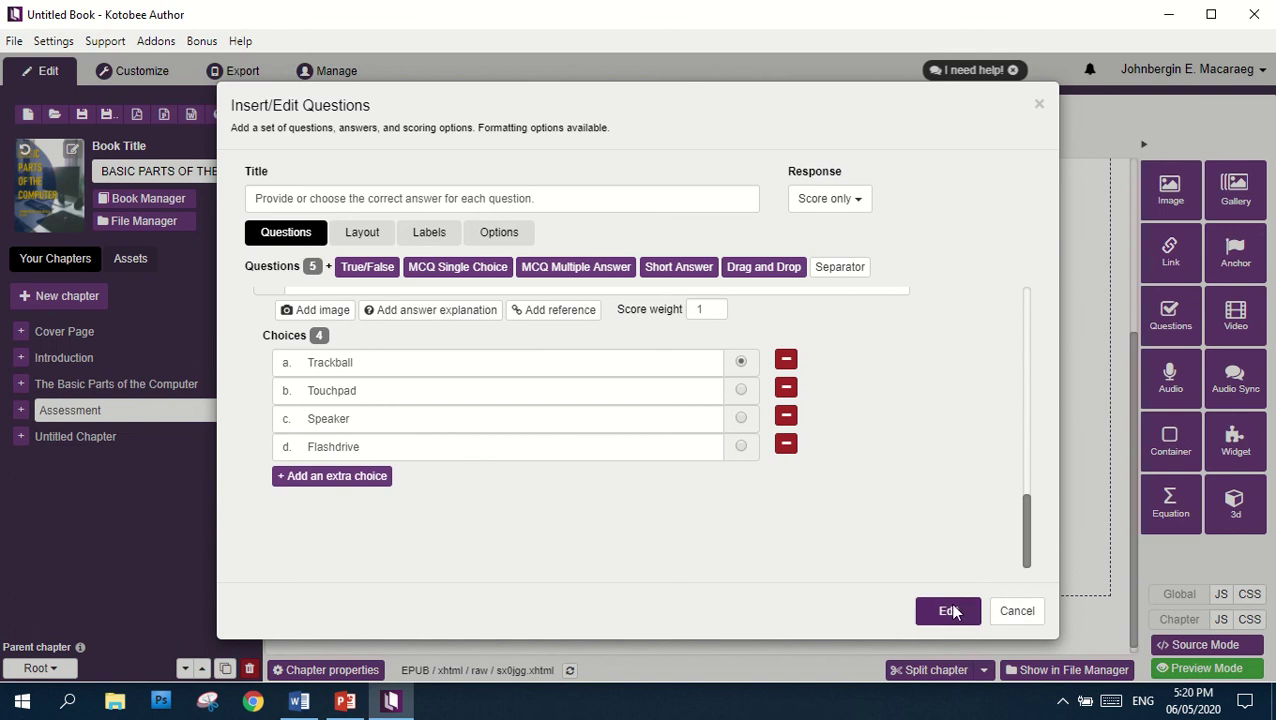
{"action": "scroll", "coordinate": [632, 288], "scroll_direction": "up", "scroll_amount": 8}
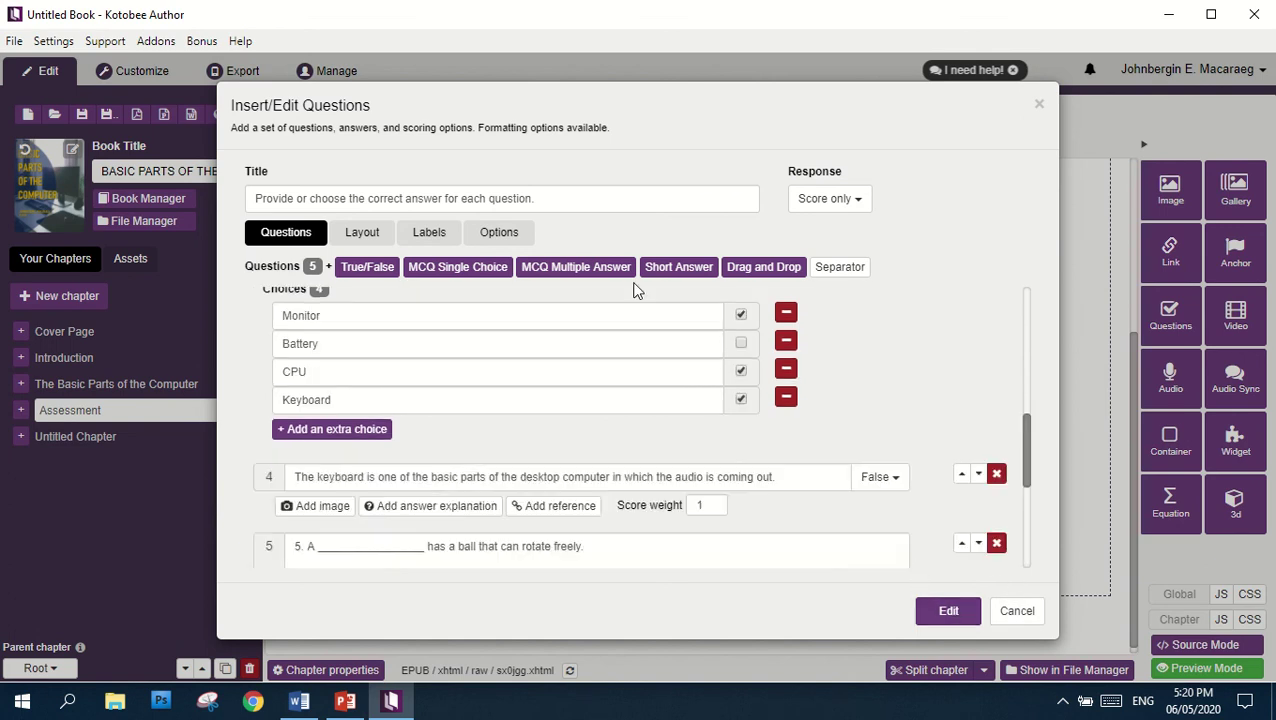
{"action": "scroll", "coordinate": [800, 350], "scroll_direction": "down", "scroll_amount": 8}
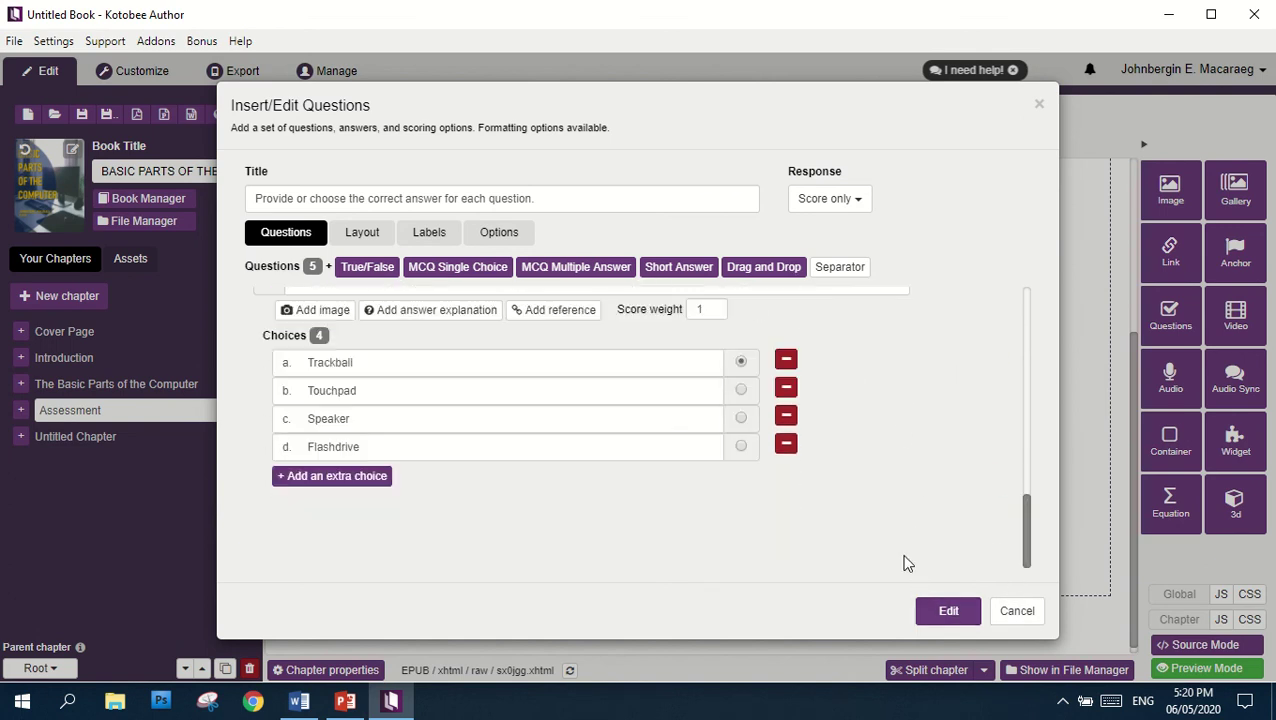
Apply the edited set of five questions to the Assessment chapter and check it on the page
{"action": "left_click", "coordinate": [948, 611]}
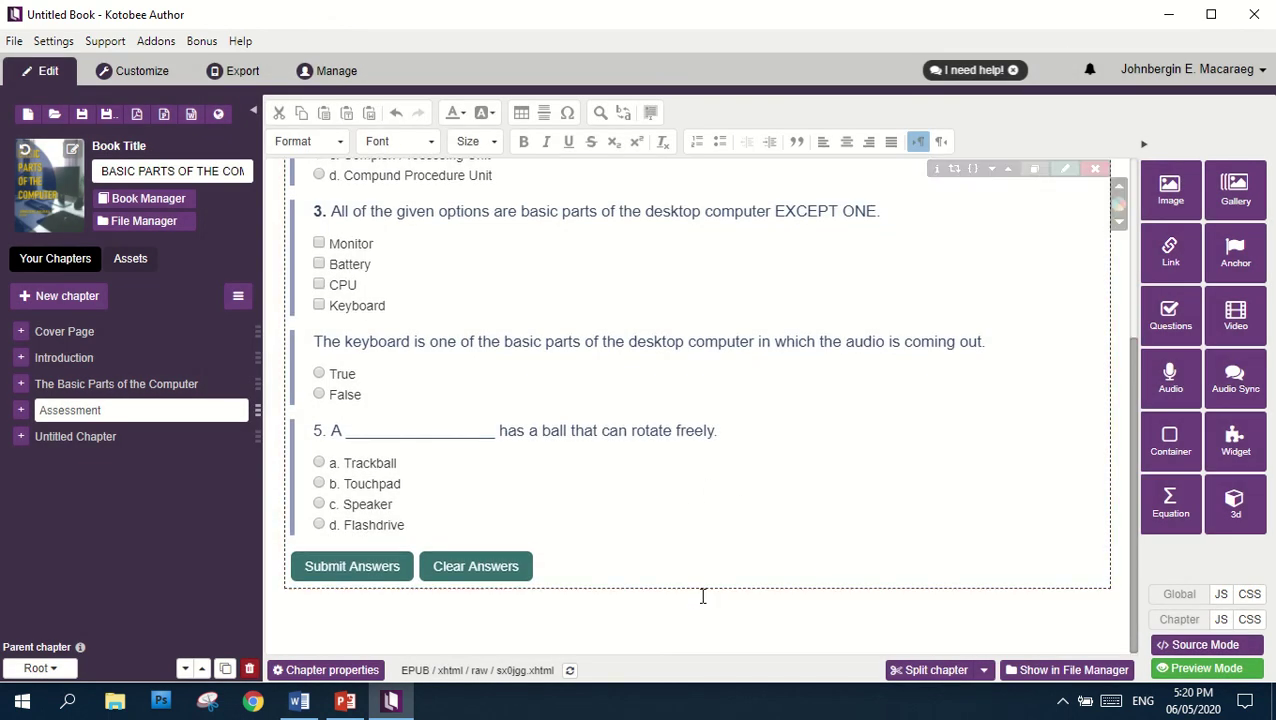
{"action": "scroll", "coordinate": [755, 517], "scroll_direction": "up", "scroll_amount": 3}
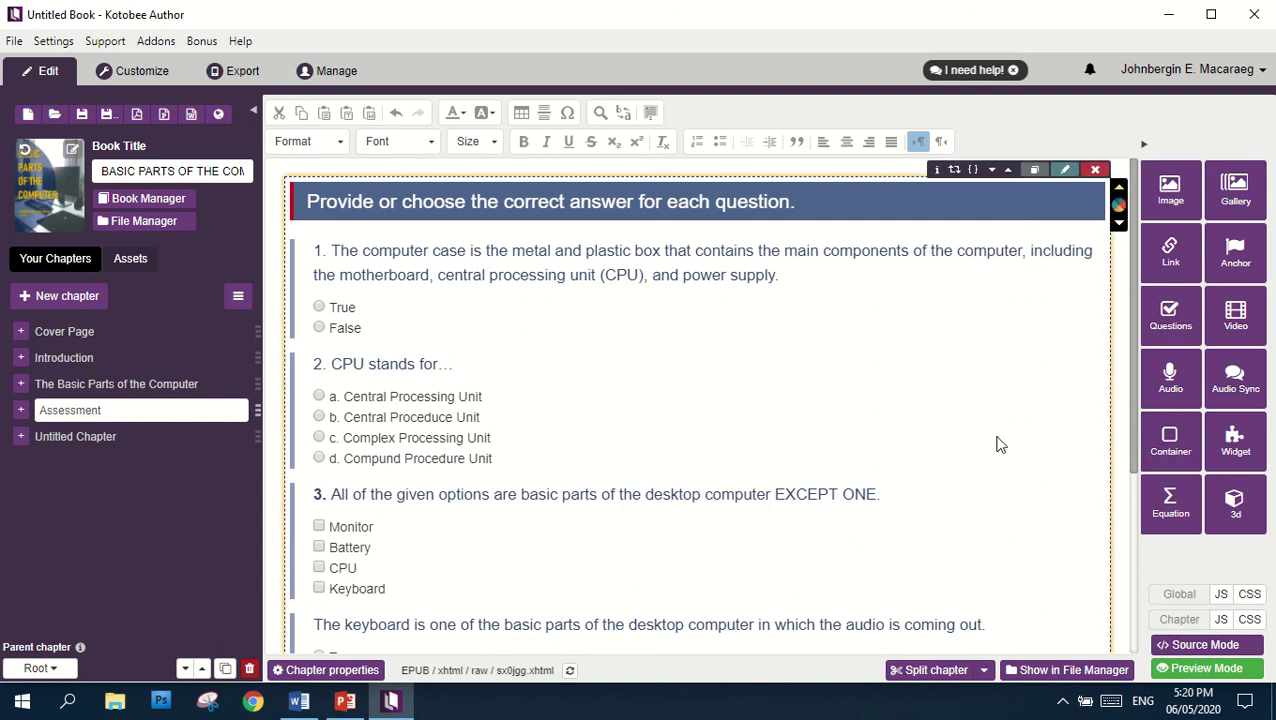
Preview the ebook on the Samsung Galaxy S7 platform, checking the cover page in landscape and portrait orientation
{"action": "left_click", "coordinate": [142, 72]}
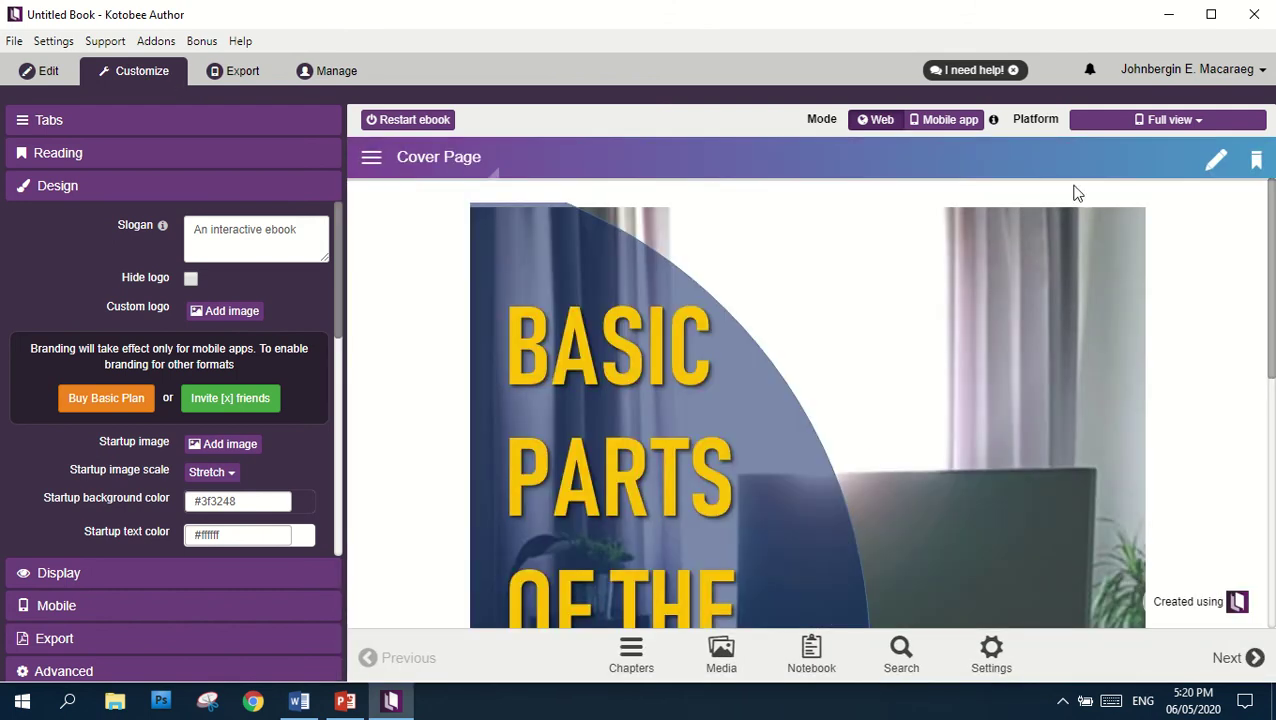
{"action": "left_click", "coordinate": [1162, 121]}
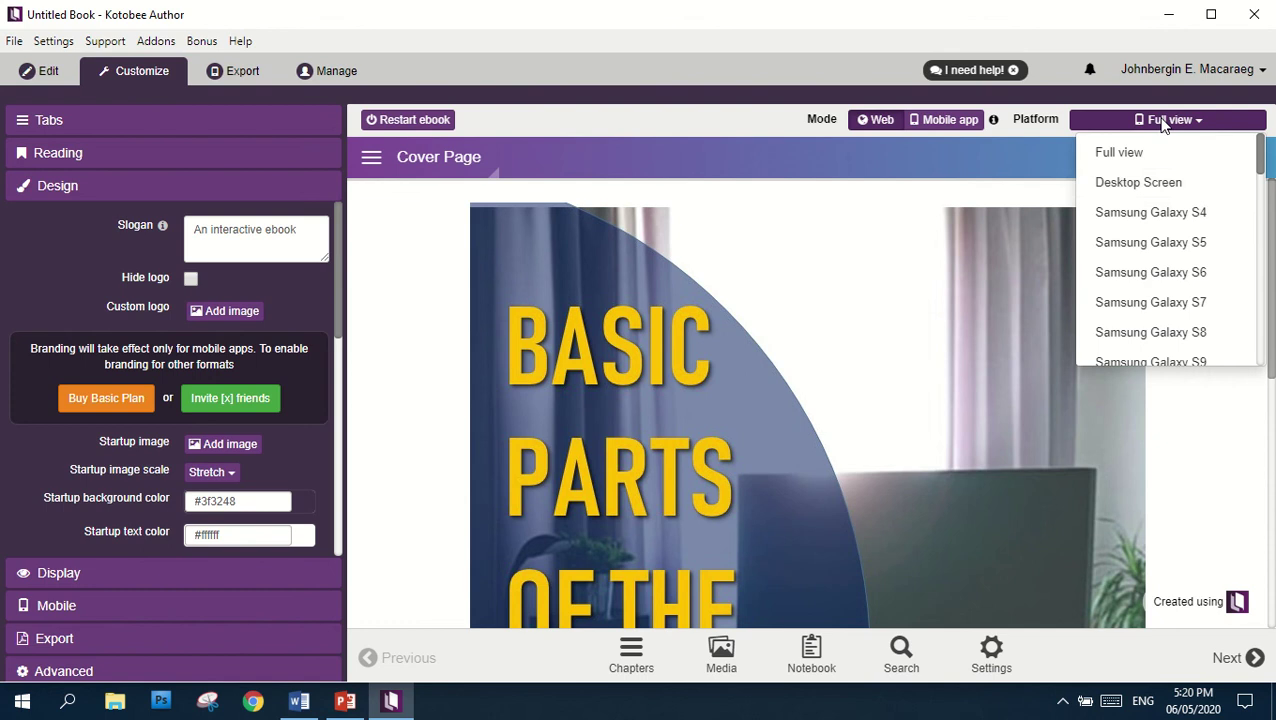
{"action": "scroll", "coordinate": [1200, 196], "scroll_direction": "down", "scroll_amount": 3}
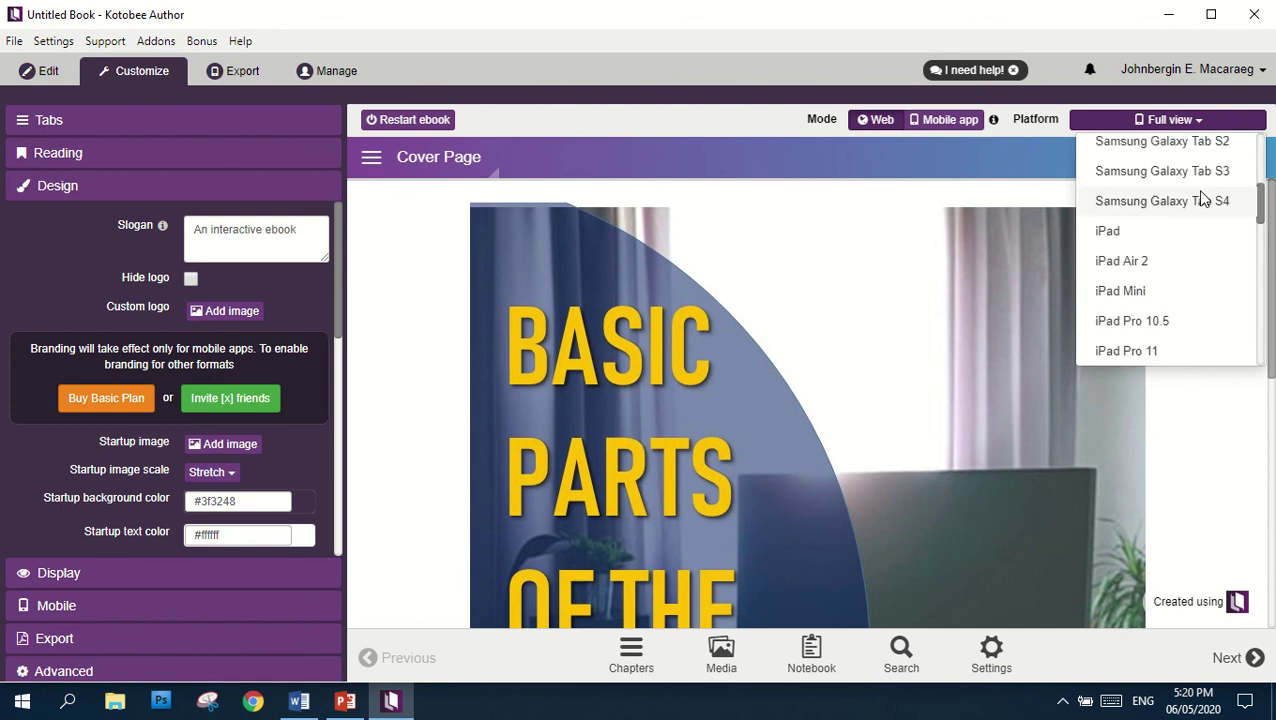
{"action": "scroll", "coordinate": [1203, 200], "scroll_direction": "up", "scroll_amount": 2}
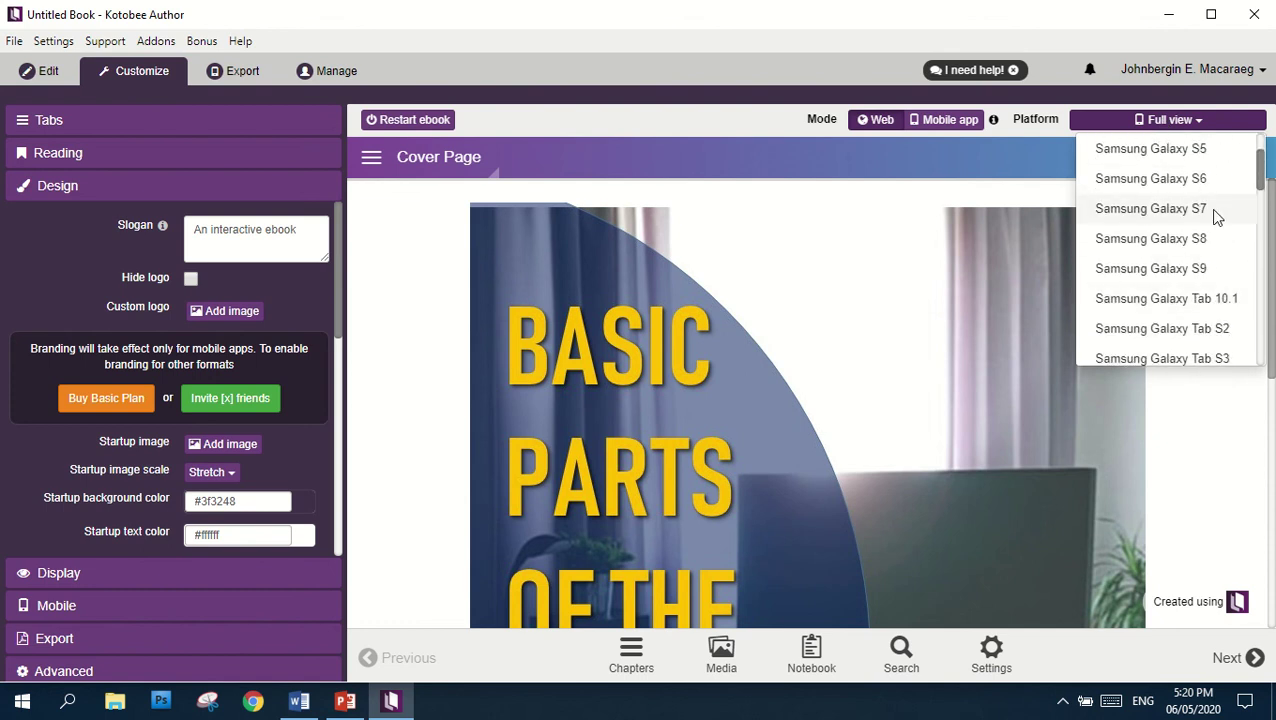
{"action": "left_click", "coordinate": [1212, 212]}
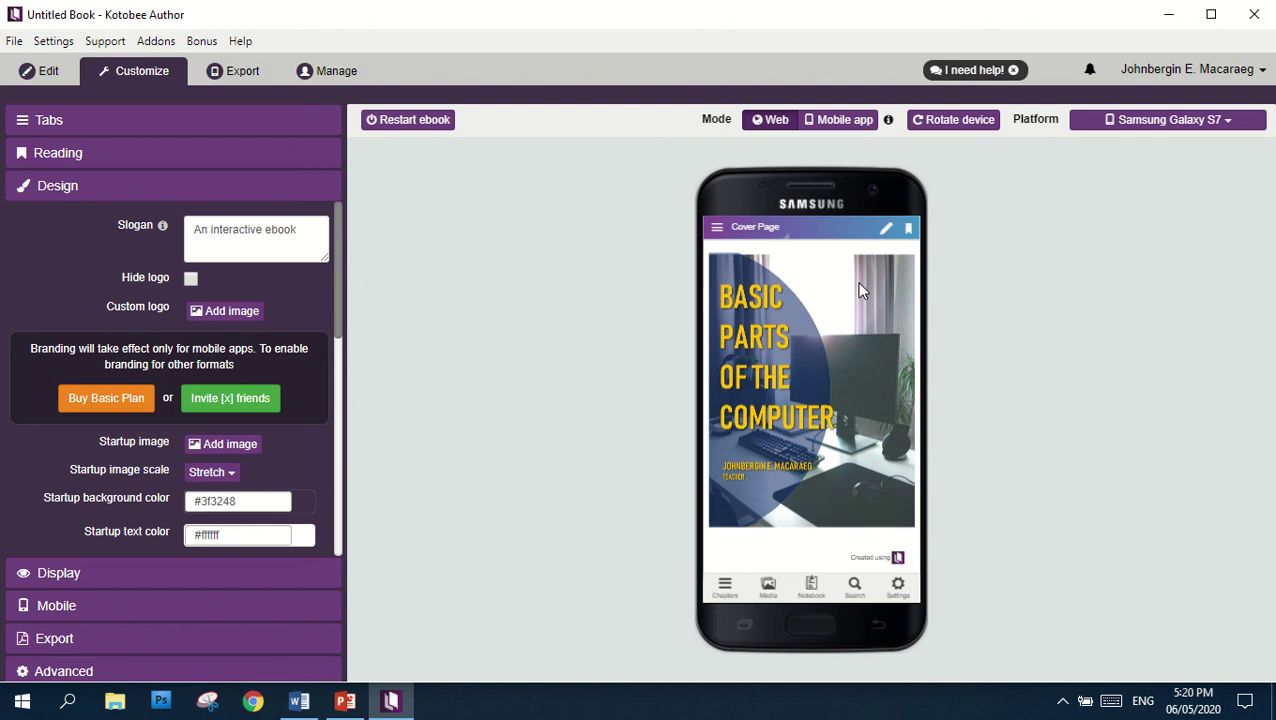
{"action": "left_click", "coordinate": [970, 120]}
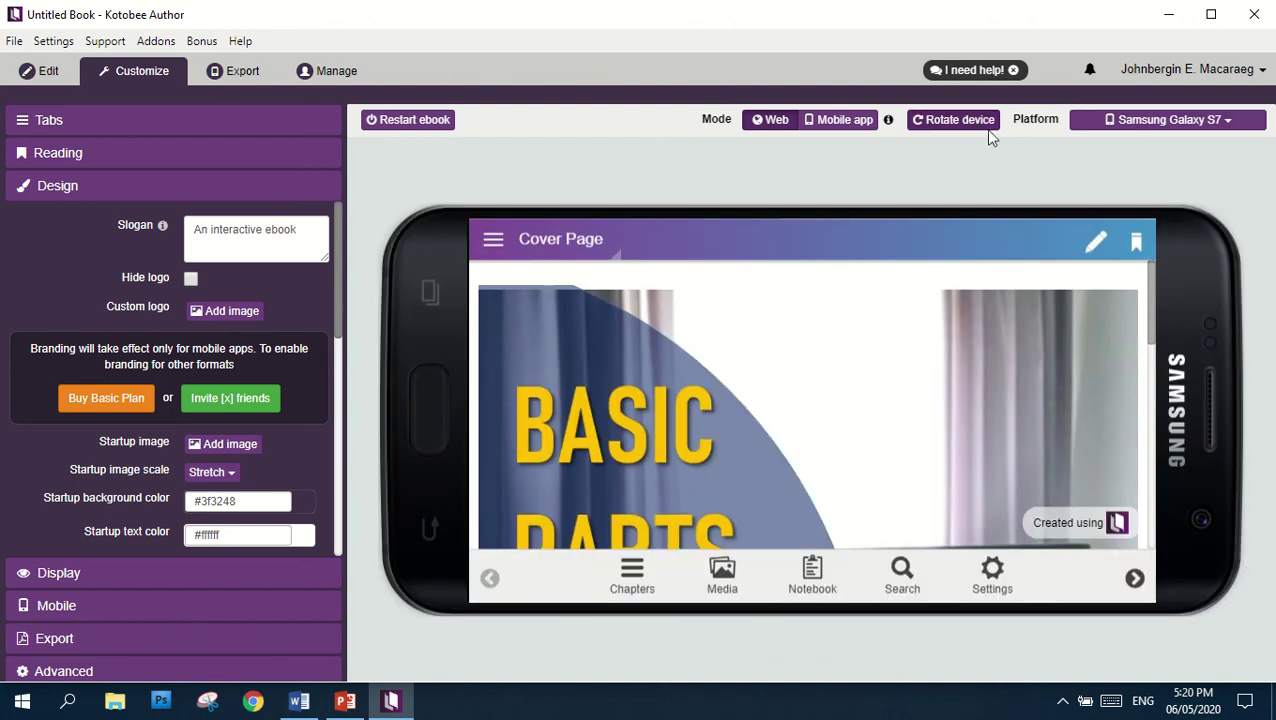
{"action": "left_click", "coordinate": [966, 121]}
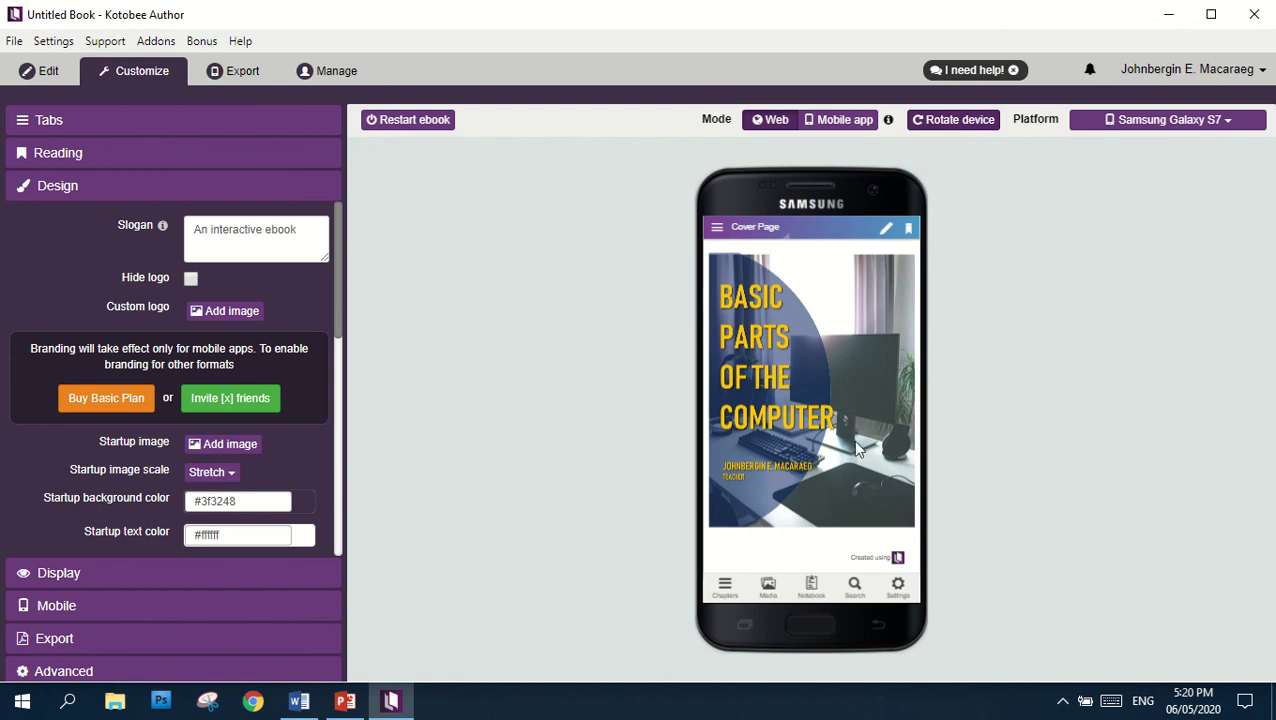
View the Introduction chapter in the phone preview and go on to The Basic Parts of the Computer chapter
{"action": "left_click", "coordinate": [718, 233]}
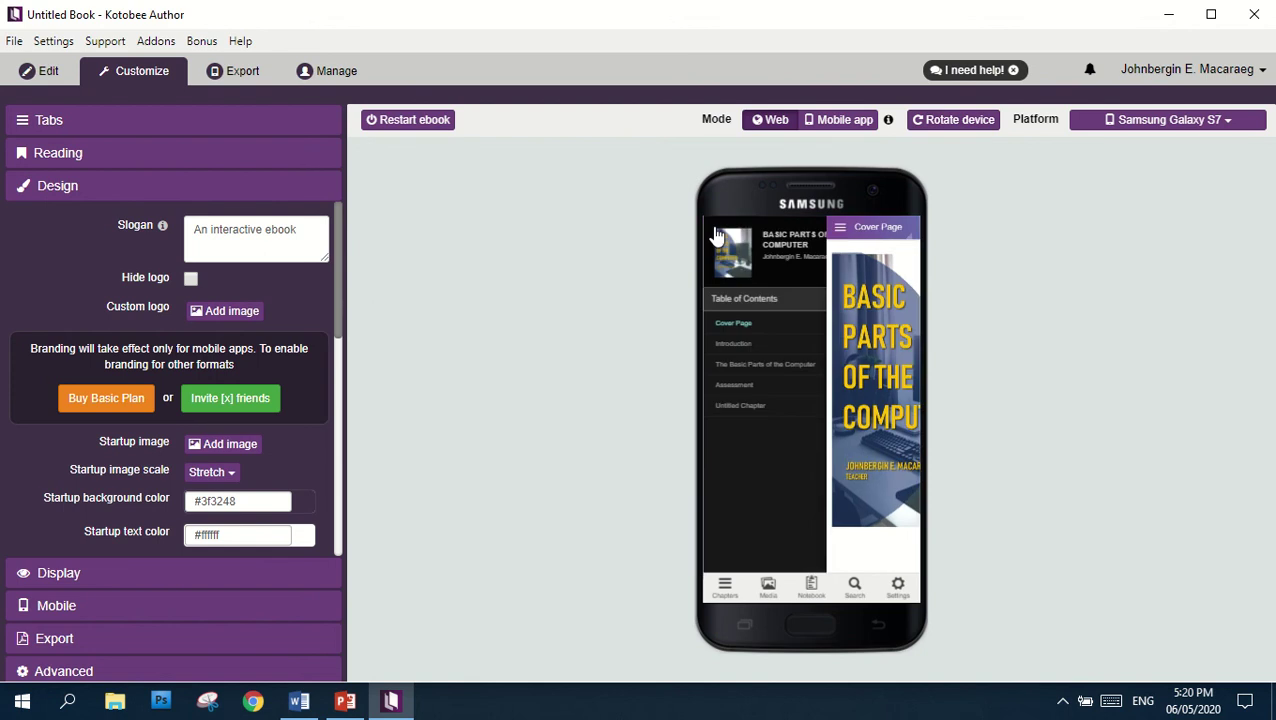
{"action": "left_click", "coordinate": [755, 349]}
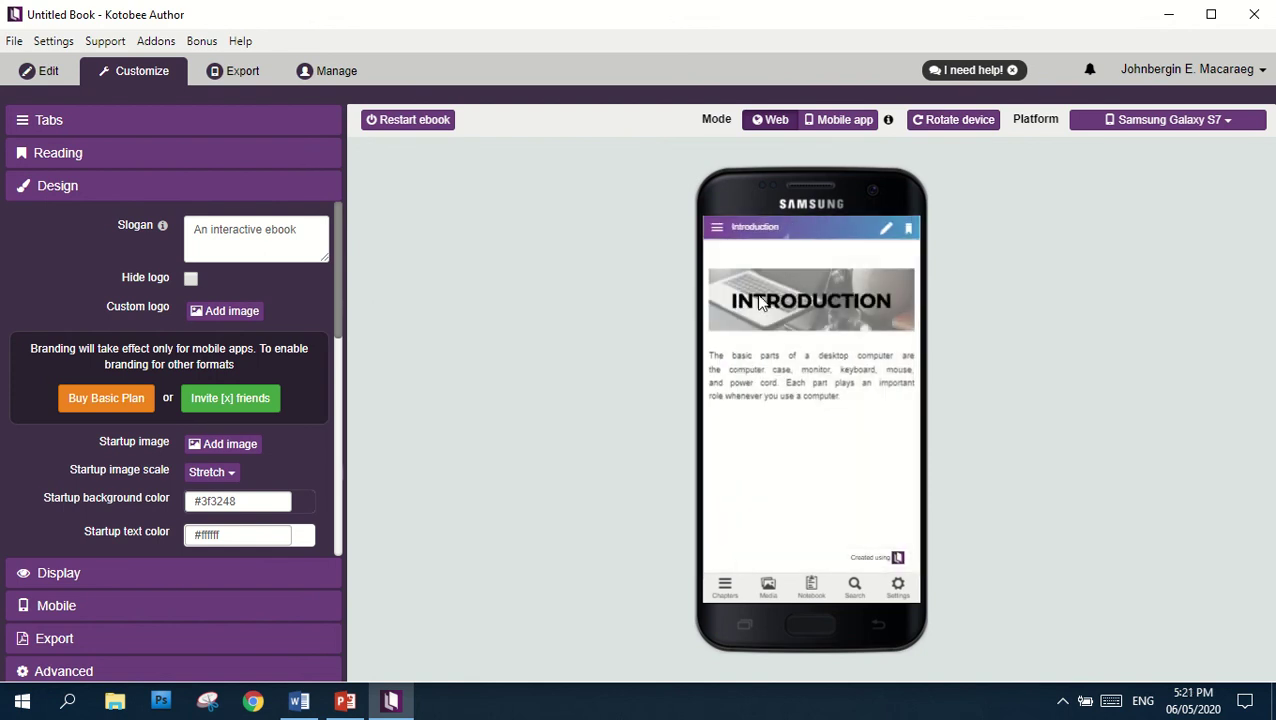
{"action": "left_click", "coordinate": [716, 228]}
{"action": "left_click", "coordinate": [738, 370]}
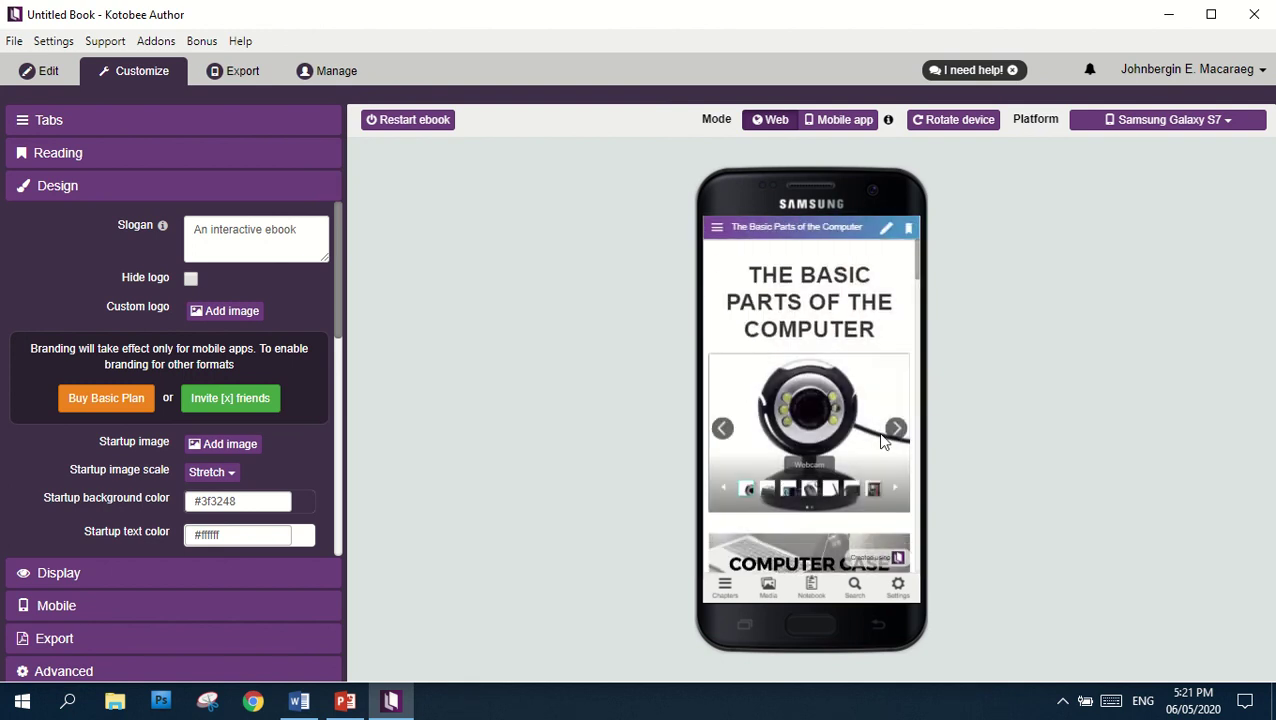
Page forward through the captioned images of the gallery in the phone preview
{"action": "left_click", "coordinate": [895, 429]}
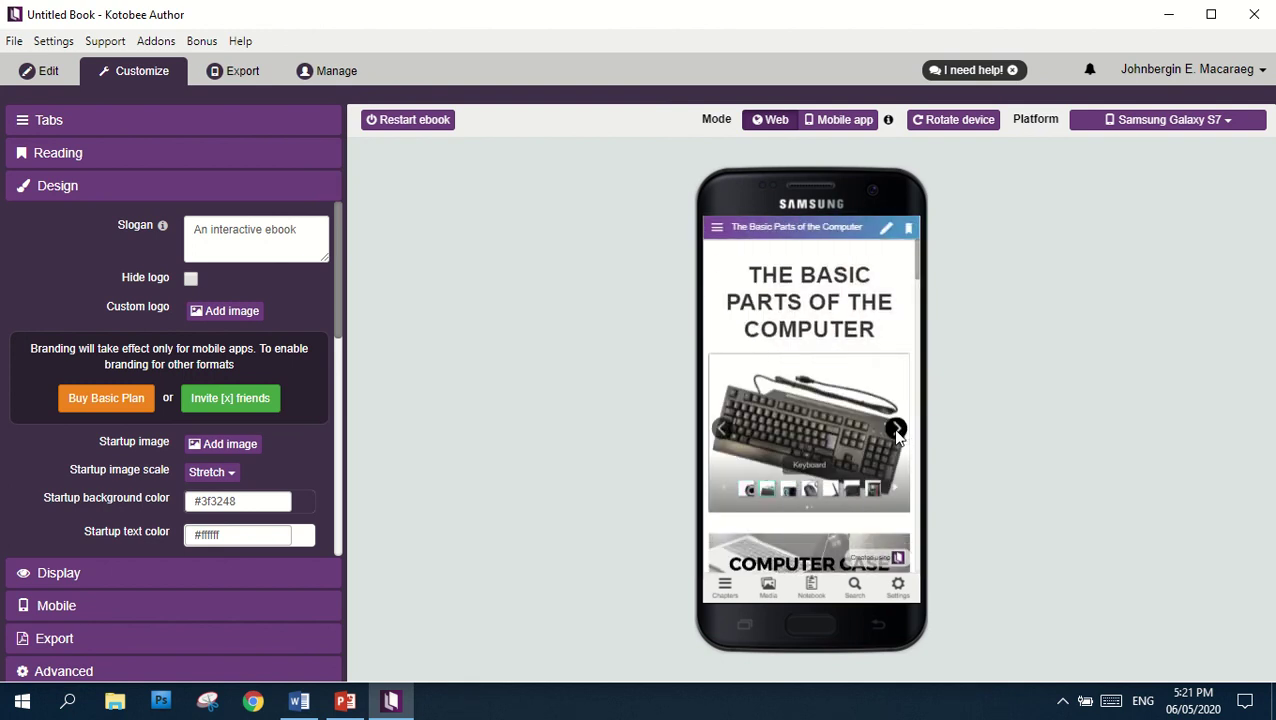
{"action": "left_click", "coordinate": [896, 430]}
{"action": "left_click", "coordinate": [896, 430]}
{"action": "left_click", "coordinate": [896, 430]}
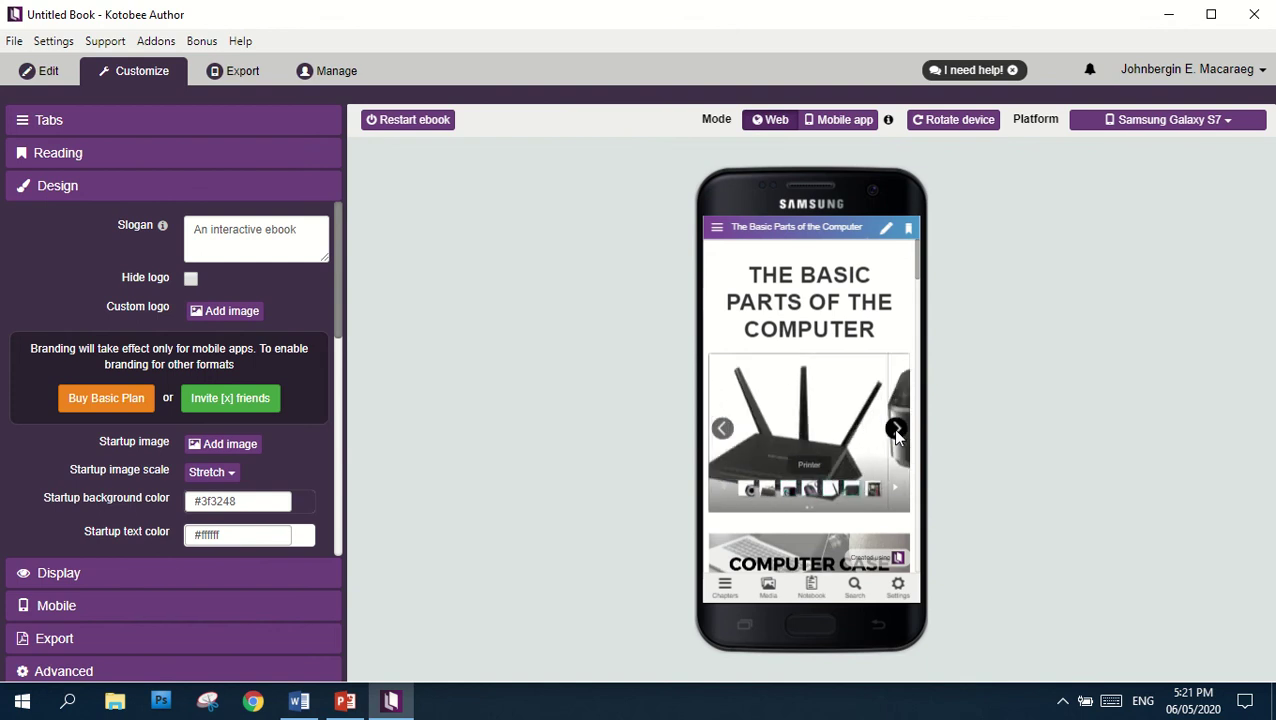
{"action": "left_click", "coordinate": [896, 430]}
{"action": "left_click", "coordinate": [896, 430]}
{"action": "left_click", "coordinate": [896, 430]}
{"action": "left_click", "coordinate": [896, 430]}
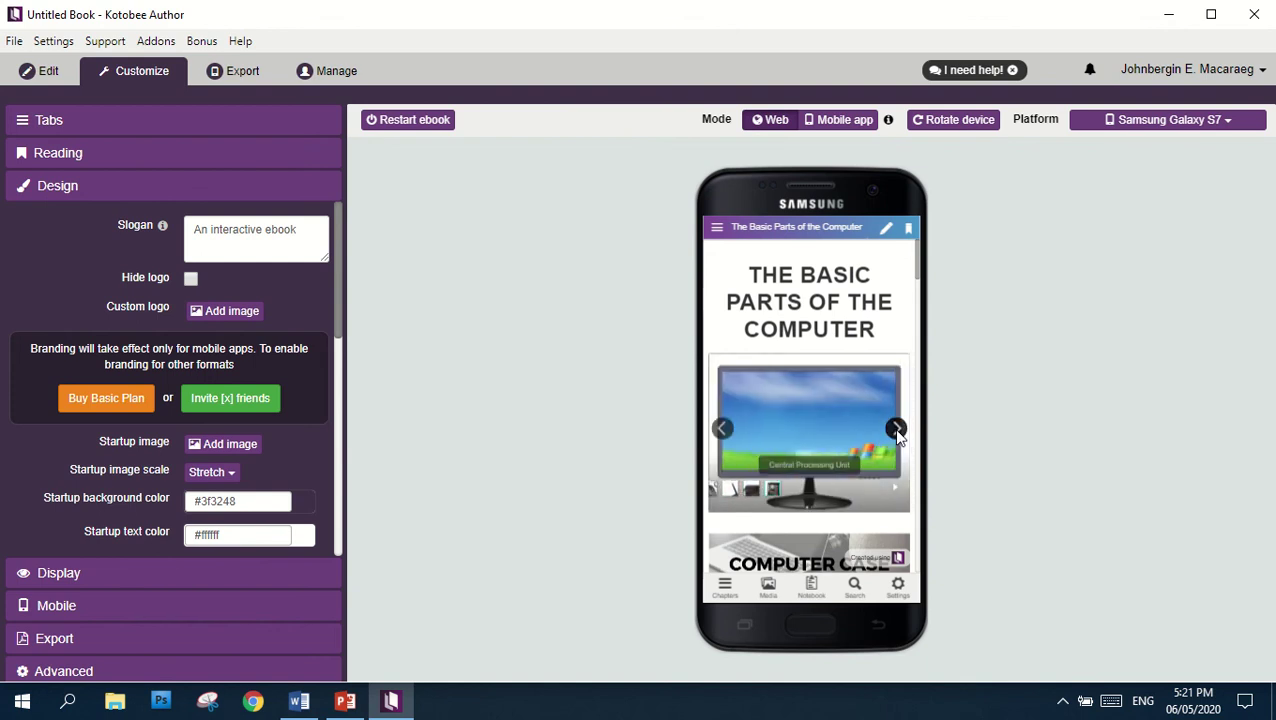
{"action": "left_click", "coordinate": [896, 430]}
Look through the chapter's illustrated sections in the phone preview, and briefly play and pause the video at its end
{"action": "scroll", "coordinate": [846, 404], "scroll_direction": "down", "scroll_amount": 3}
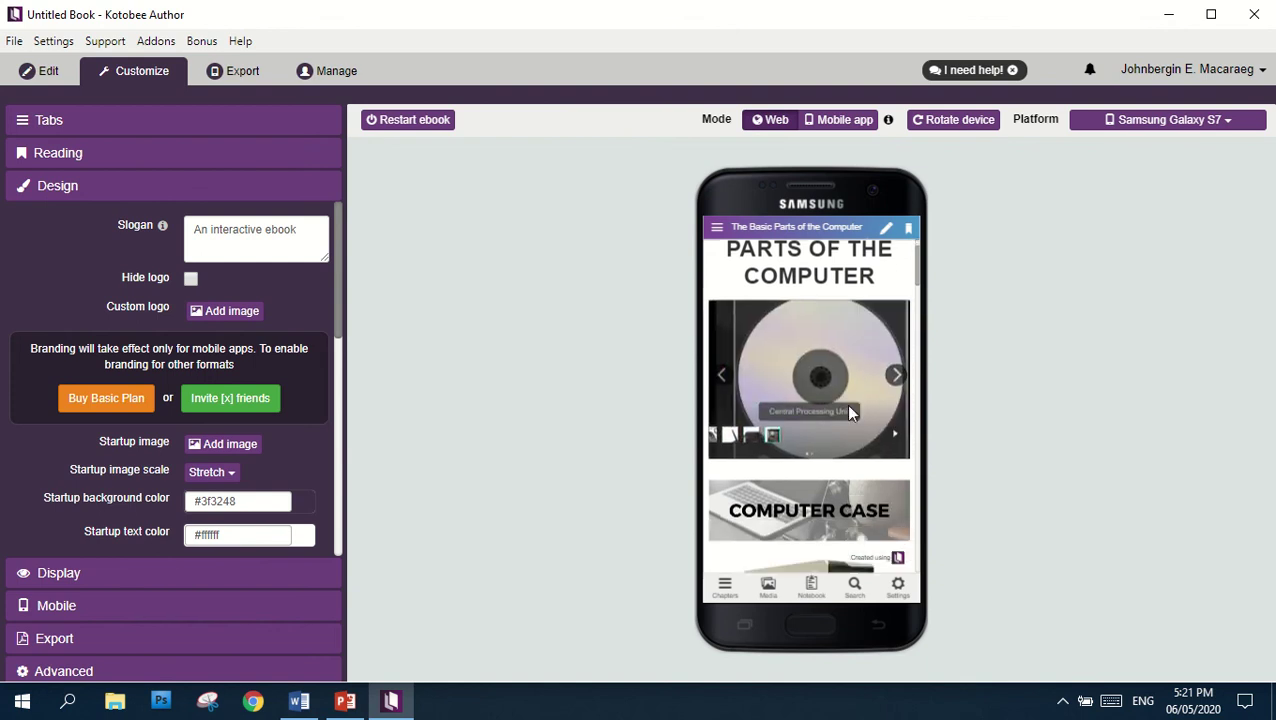
{"action": "scroll", "coordinate": [846, 392], "scroll_direction": "down", "scroll_amount": 6}
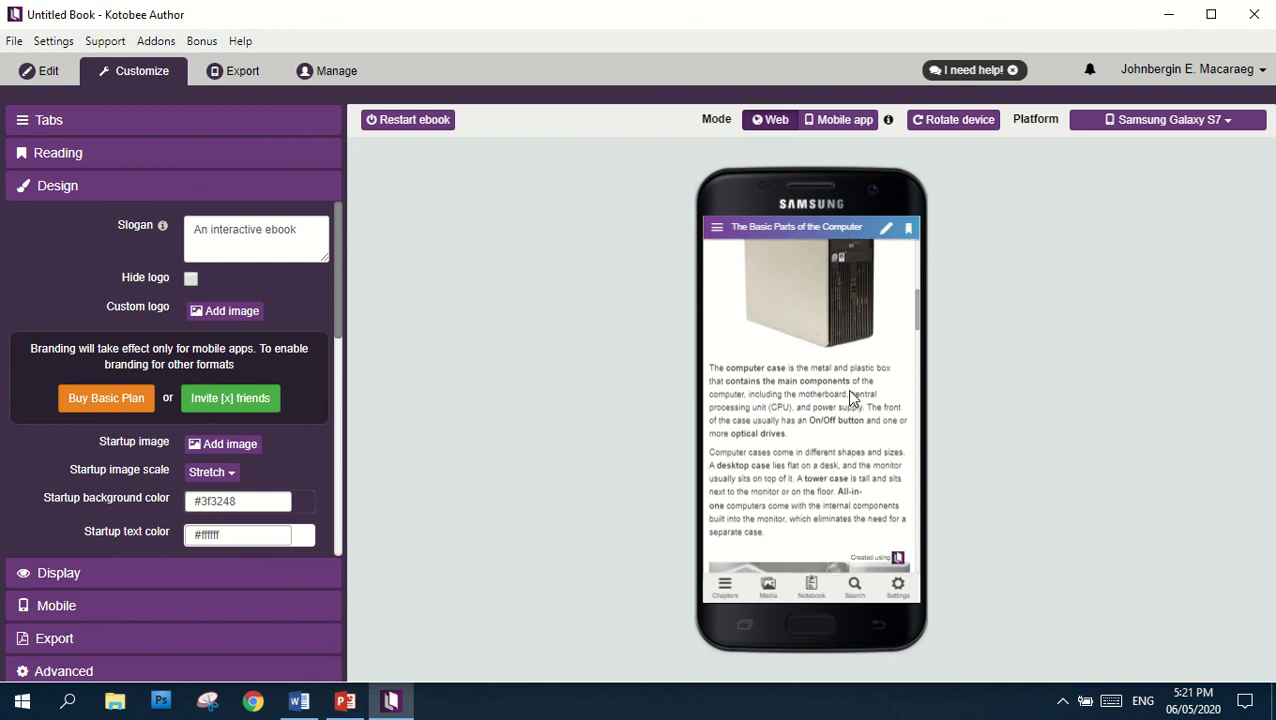
{"action": "scroll", "coordinate": [849, 398], "scroll_direction": "down", "scroll_amount": 8}
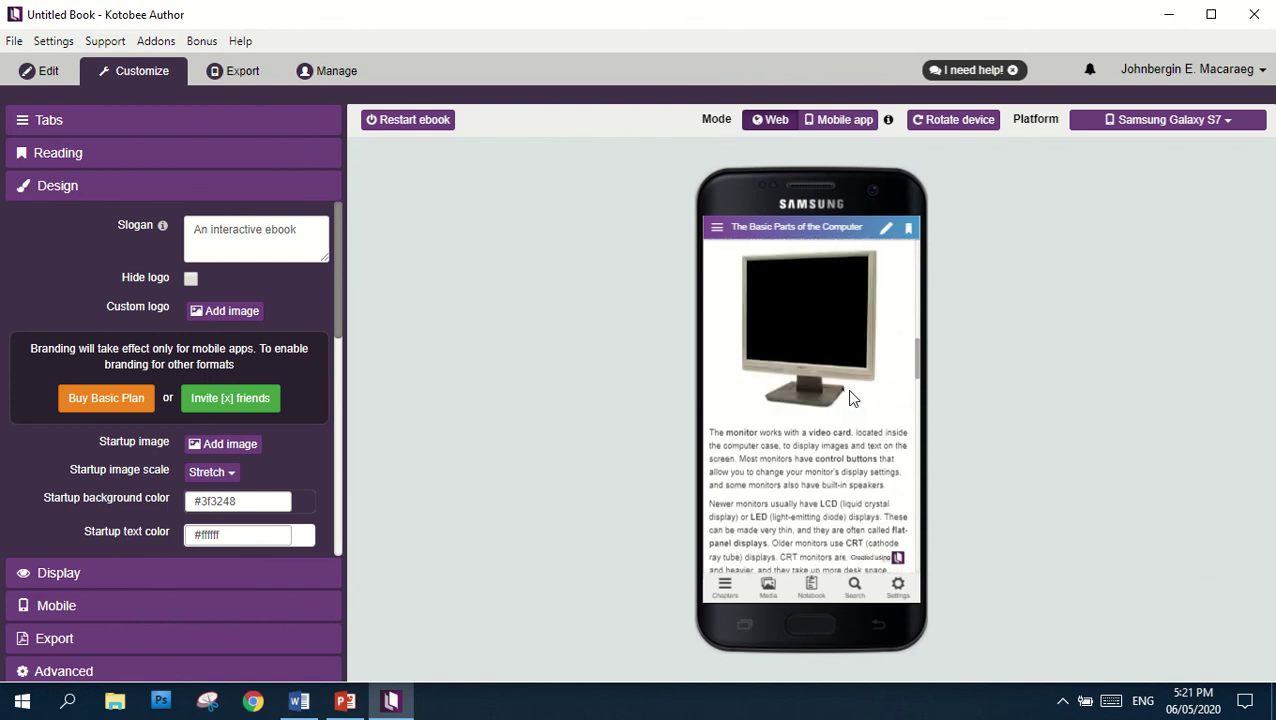
{"action": "scroll", "coordinate": [851, 398], "scroll_direction": "down", "scroll_amount": 10}
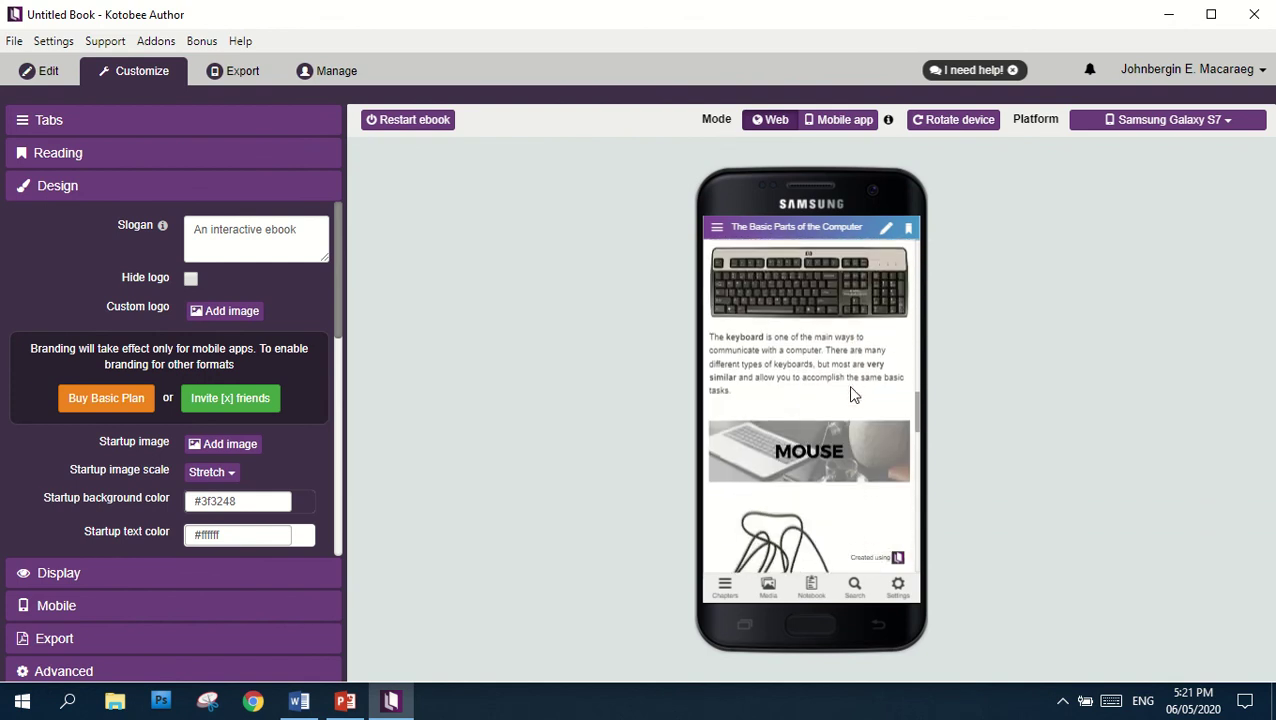
{"action": "scroll", "coordinate": [851, 394], "scroll_direction": "down", "scroll_amount": 10}
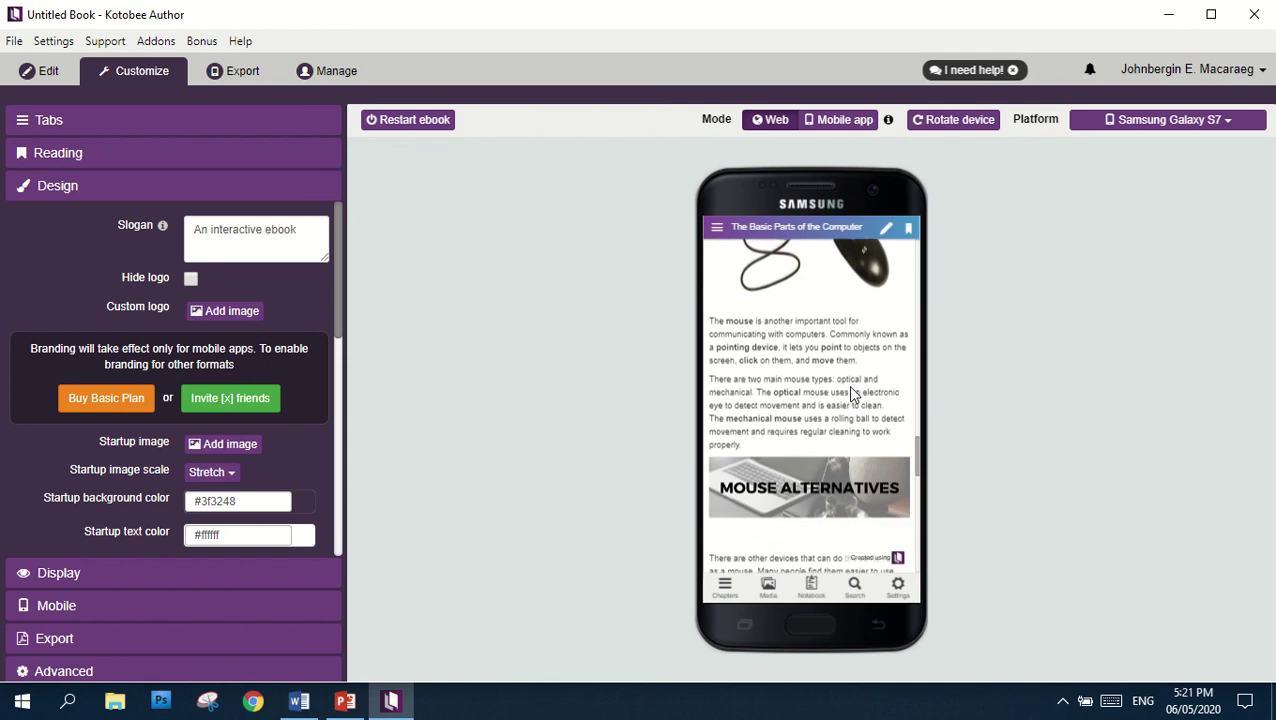
{"action": "scroll", "coordinate": [850, 394], "scroll_direction": "down", "scroll_amount": 10}
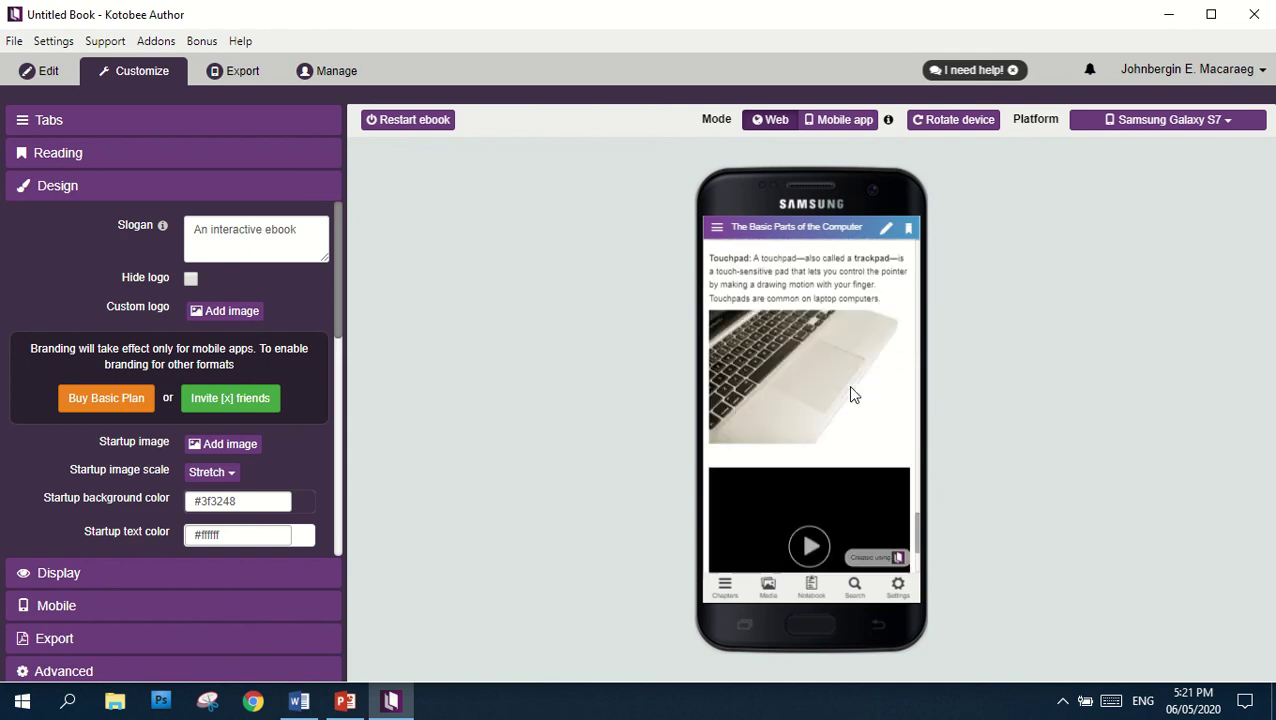
{"action": "left_click", "coordinate": [809, 387]}
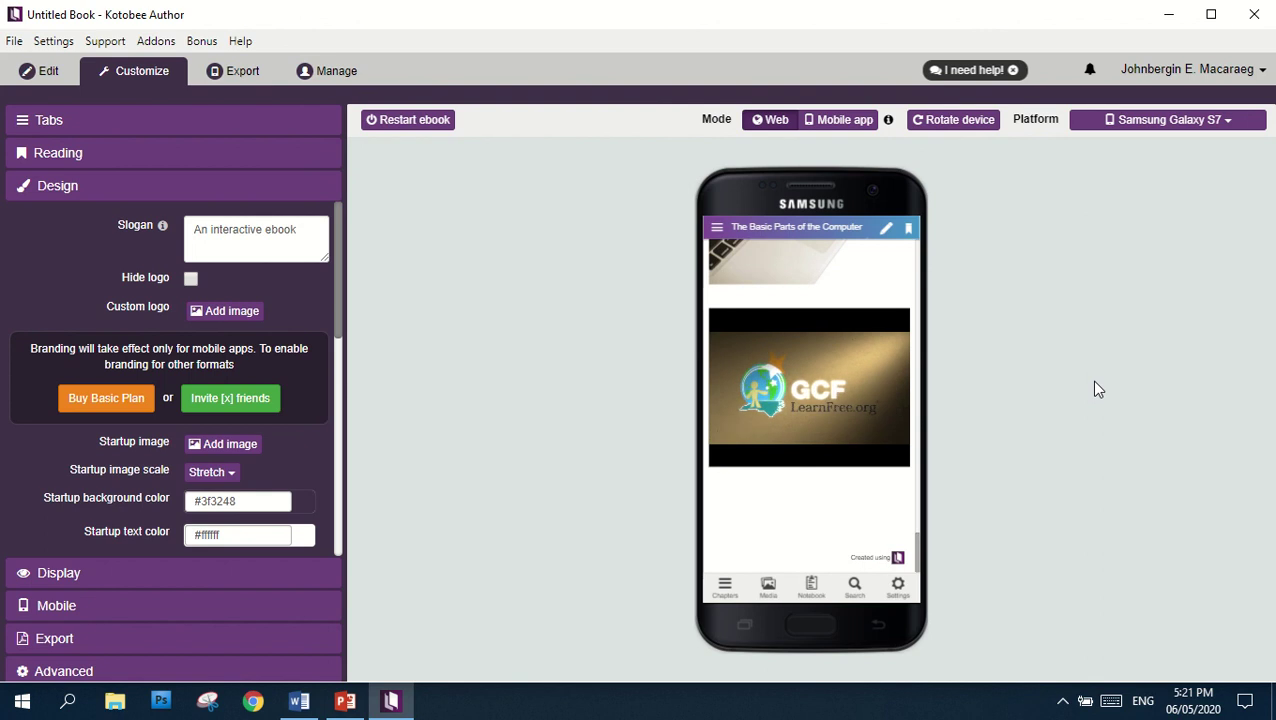
{"action": "mouse_move", "coordinate": [831, 425]}
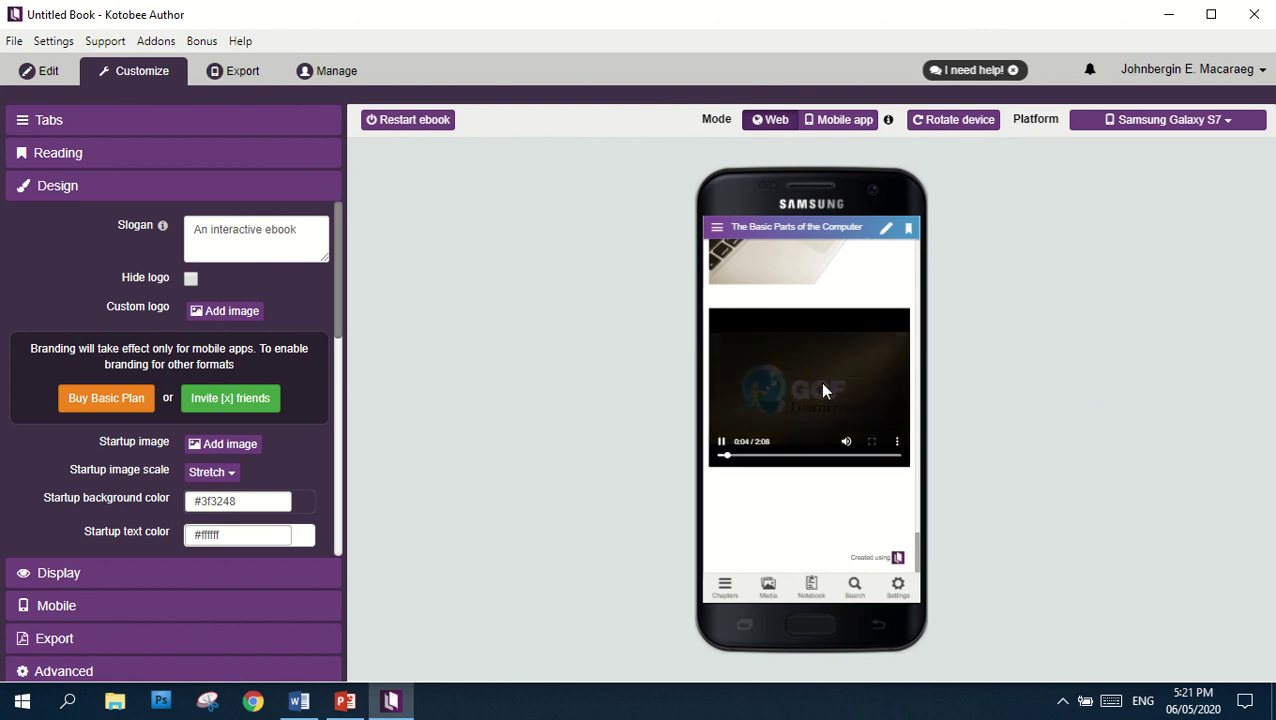
{"action": "left_click", "coordinate": [720, 444]}
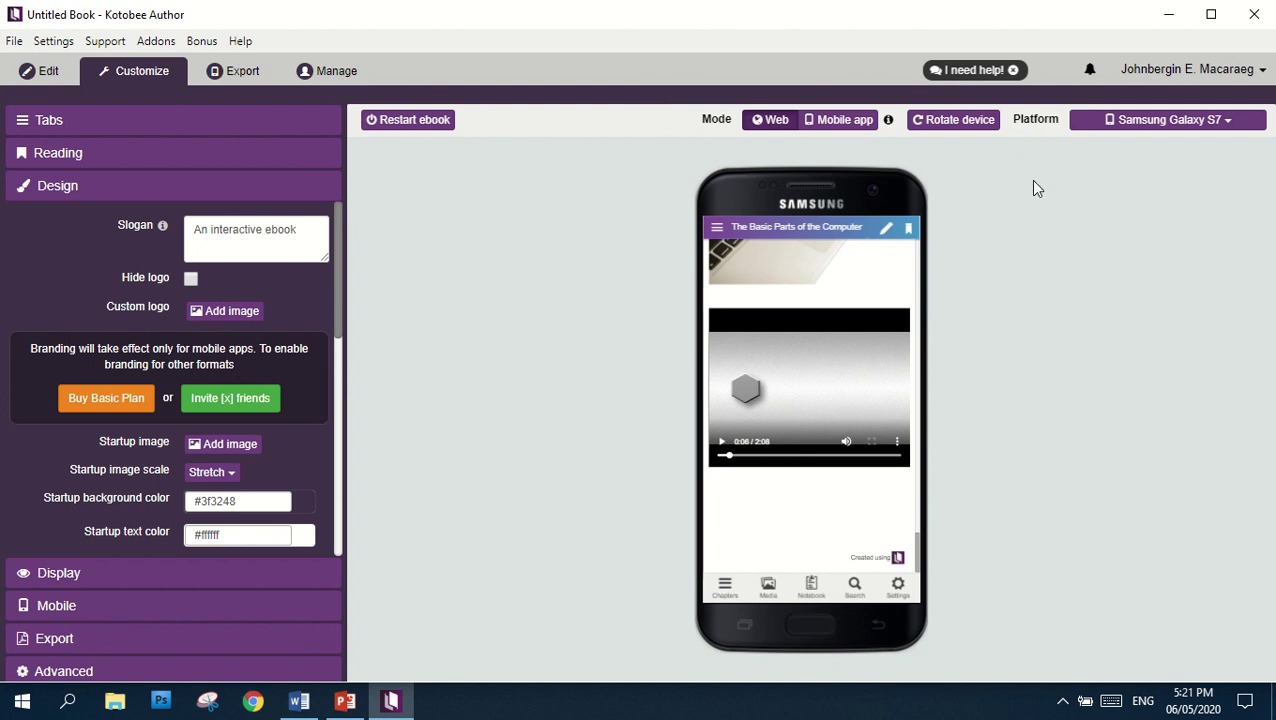
Open the Assessment chapter in the phone preview, answering question 1 with True and question 2 with Central Proceduce Unit
{"action": "left_click", "coordinate": [716, 227]}
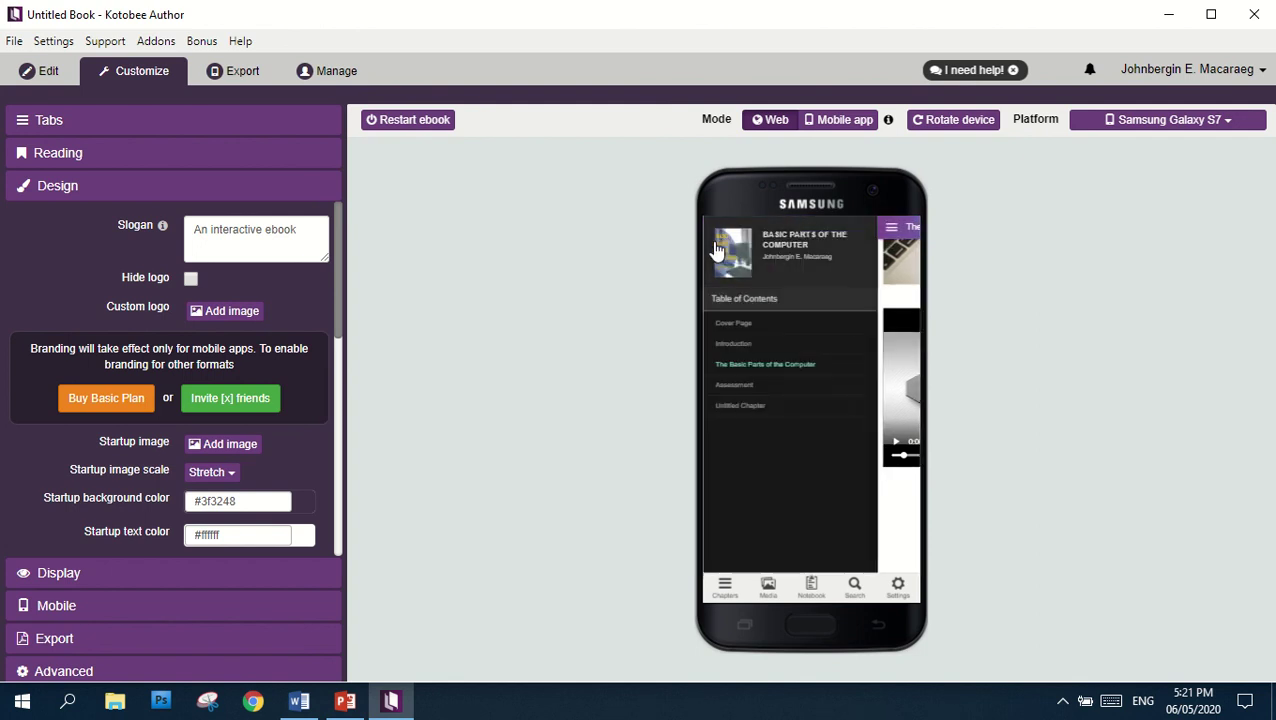
{"action": "left_click", "coordinate": [745, 395]}
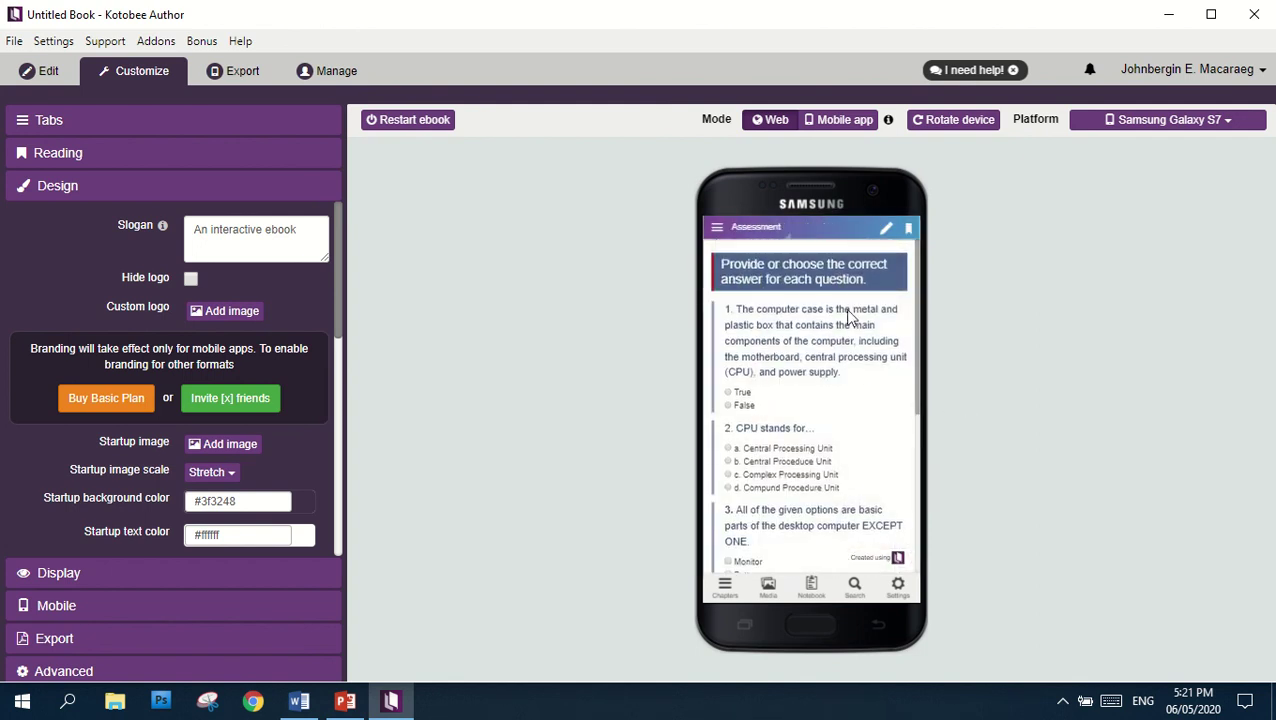
{"action": "left_click", "coordinate": [743, 394]}
{"action": "scroll", "coordinate": [826, 398], "scroll_direction": "down", "scroll_amount": 1}
{"action": "left_click", "coordinate": [752, 410]}
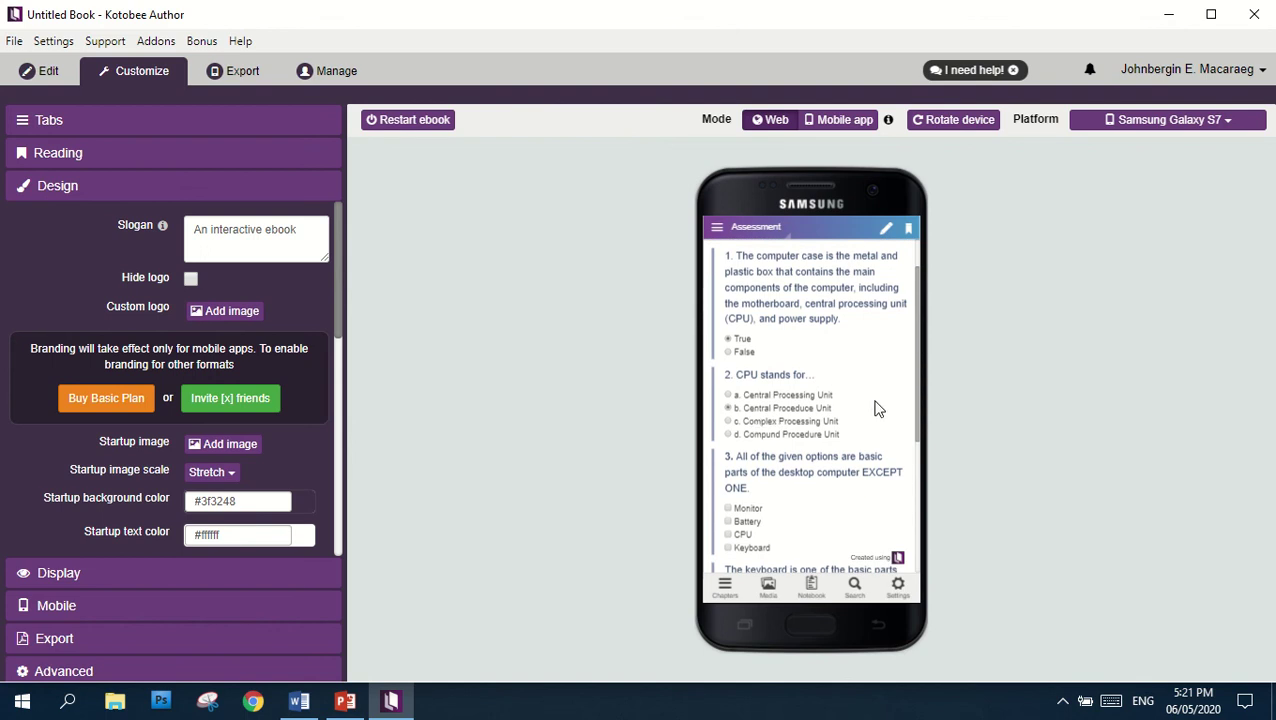
Mark Monitor, CPU and Keyboard as the answers to question 3 in the previewed assessment
{"action": "scroll", "coordinate": [875, 405], "scroll_direction": "down", "scroll_amount": 1}
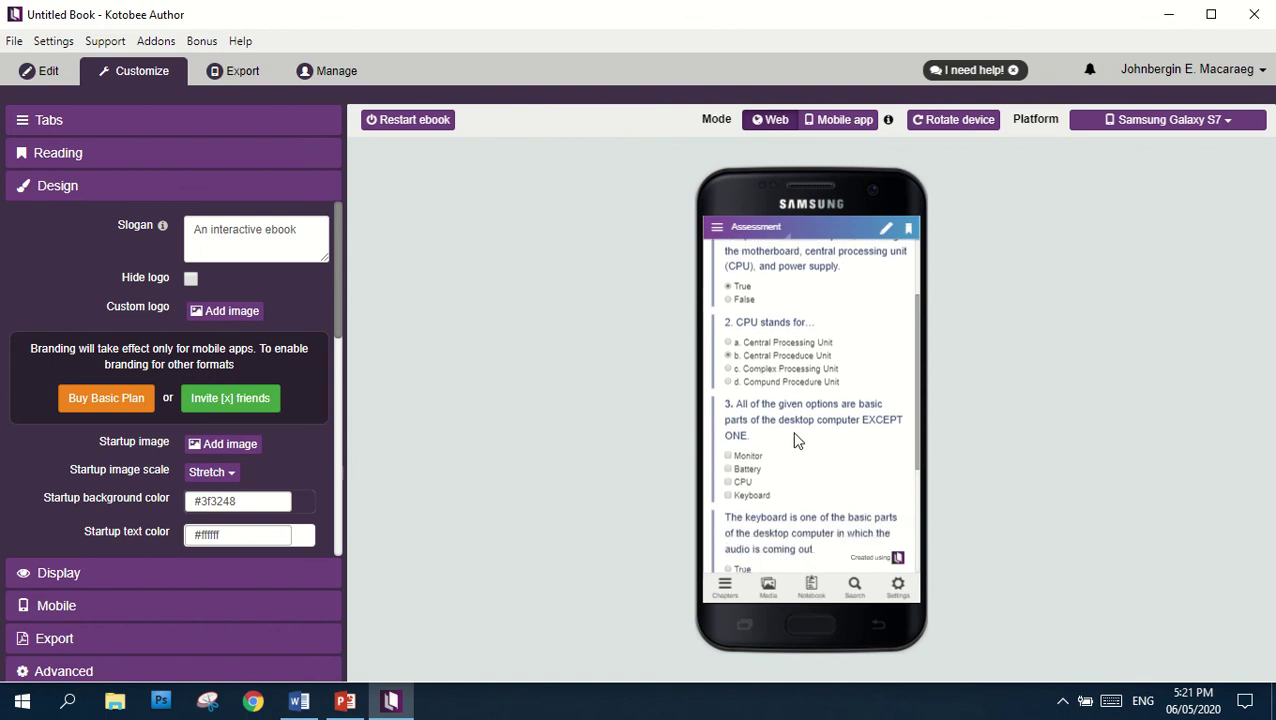
{"action": "left_click", "coordinate": [749, 458]}
{"action": "left_click", "coordinate": [746, 484]}
{"action": "left_click", "coordinate": [744, 493]}
Answer the keyboard question with True and question 5 with Trackball, then submit the answers and dismiss the score
{"action": "scroll", "coordinate": [812, 483], "scroll_direction": "down", "scroll_amount": 2}
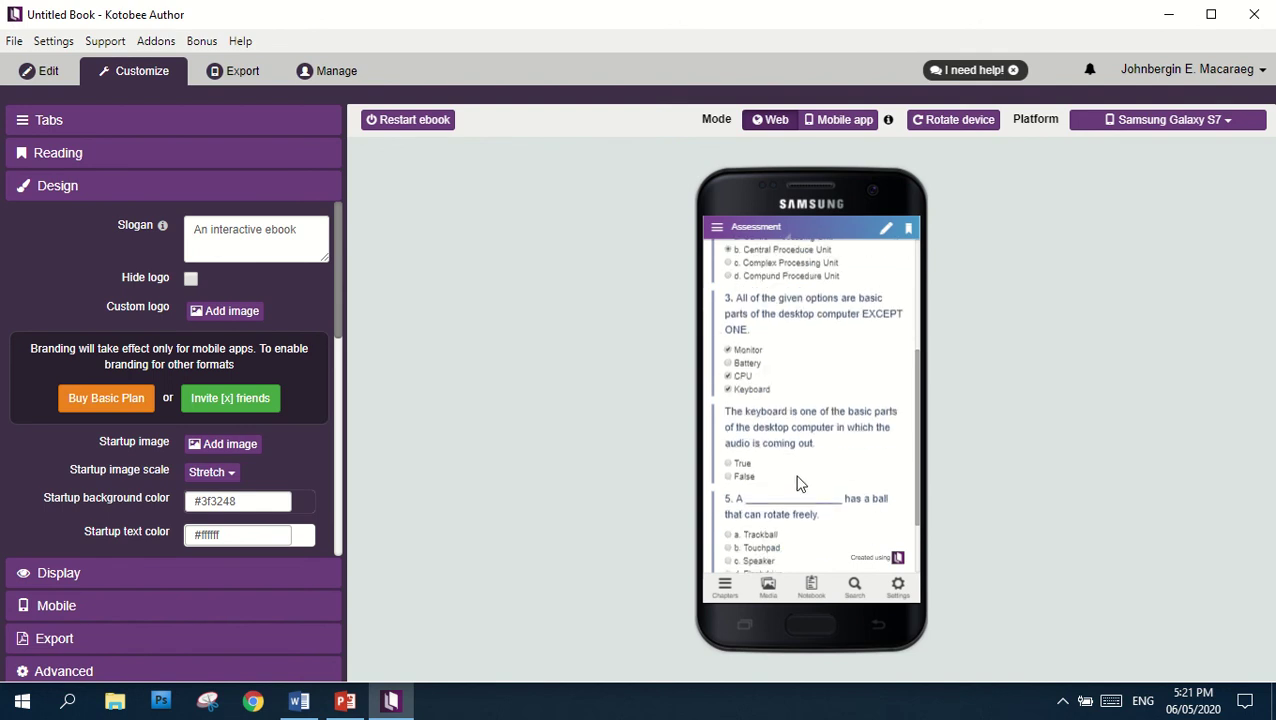
{"action": "left_click", "coordinate": [741, 465]}
{"action": "scroll", "coordinate": [760, 487], "scroll_direction": "down", "scroll_amount": 2}
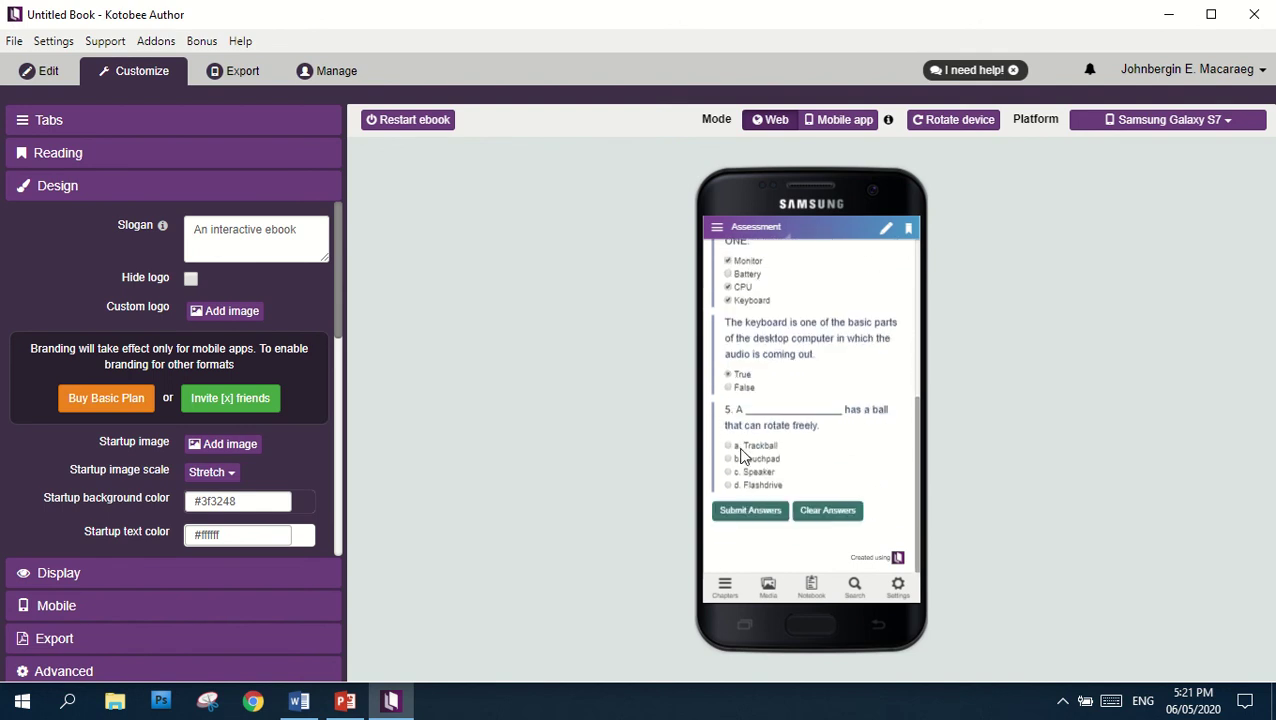
{"action": "left_click", "coordinate": [741, 451]}
{"action": "left_click", "coordinate": [744, 510]}
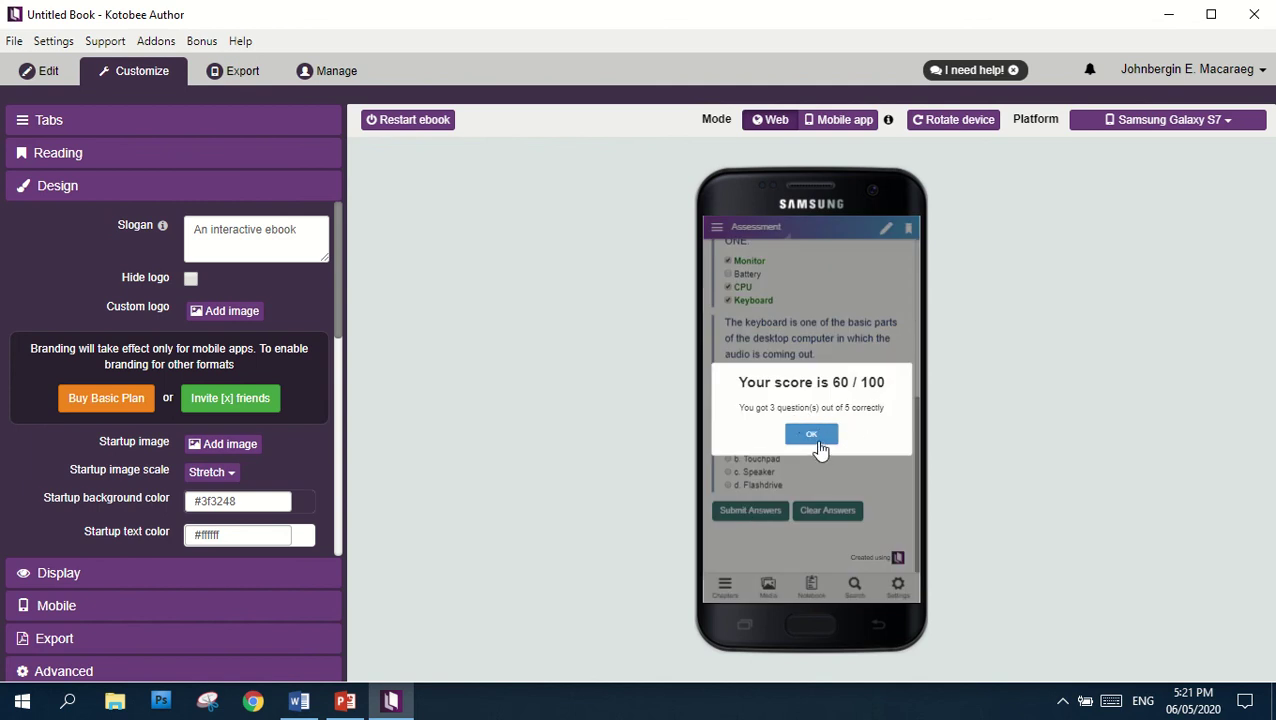
{"action": "left_click", "coordinate": [822, 437]}
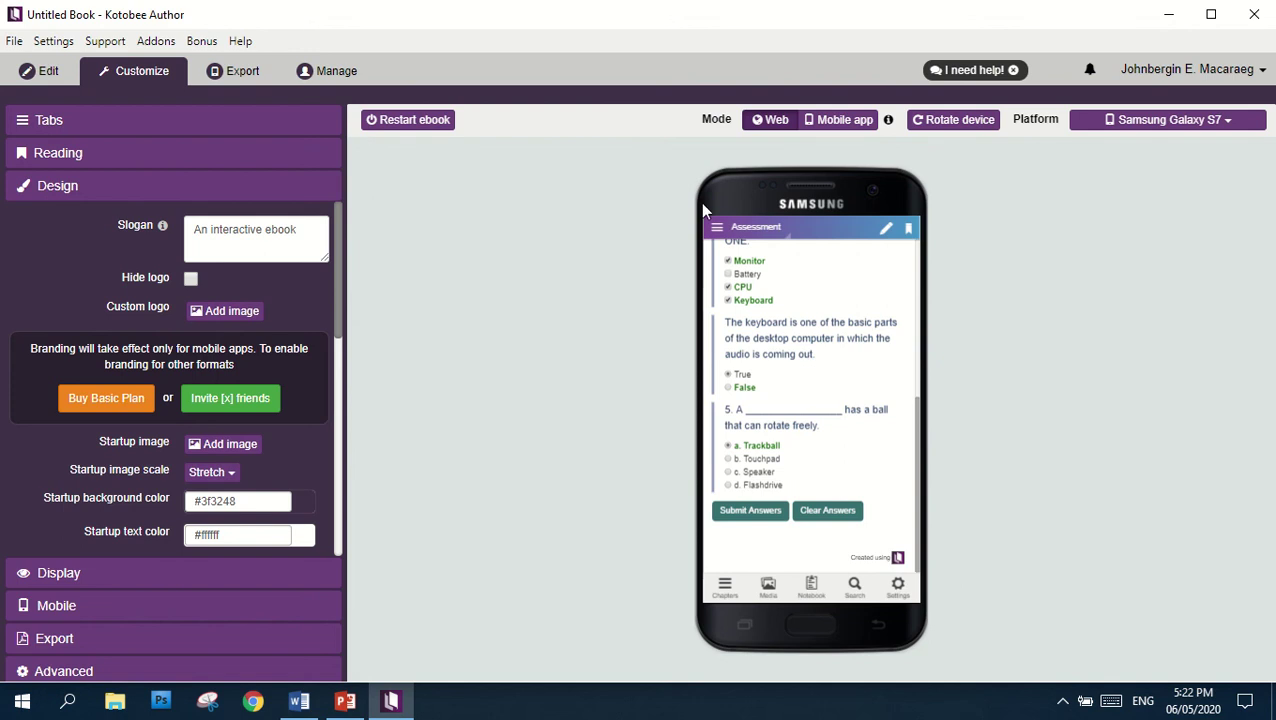
View the Untitled Chapter in the phone preview and rotate the device to landscape
{"action": "left_click", "coordinate": [719, 228]}
{"action": "left_click", "coordinate": [742, 407]}
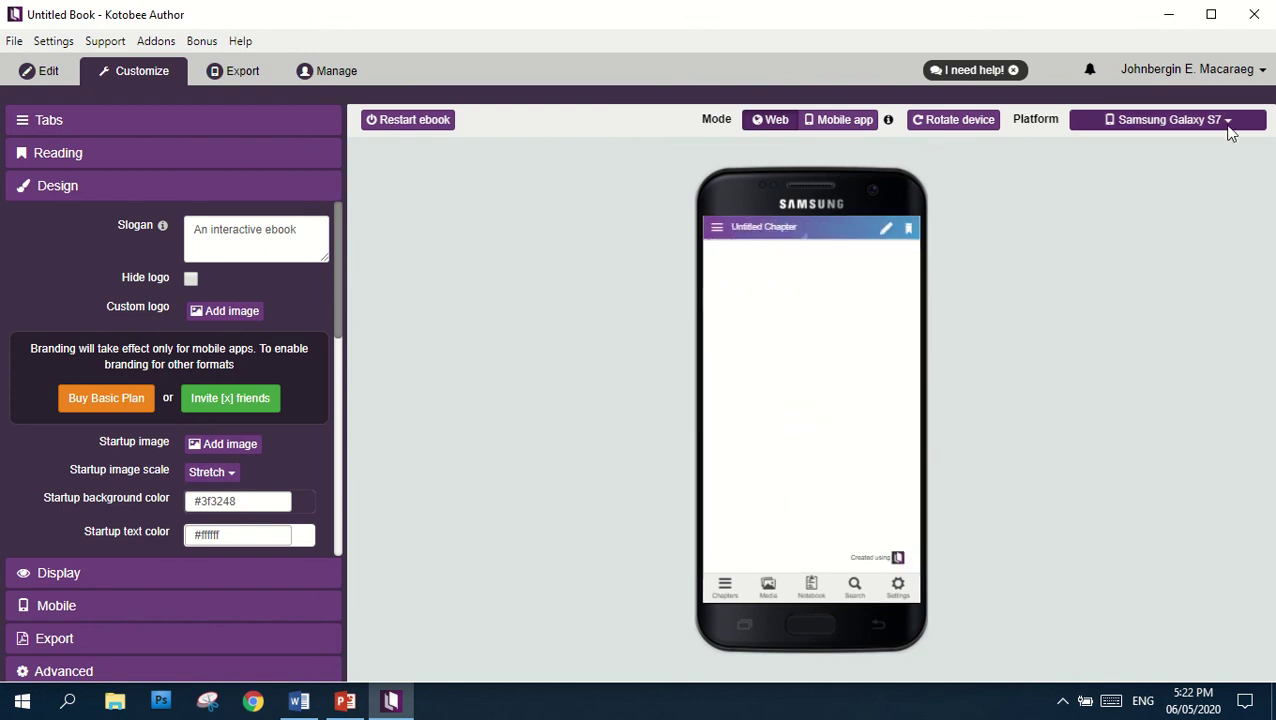
{"action": "left_click", "coordinate": [955, 120]}
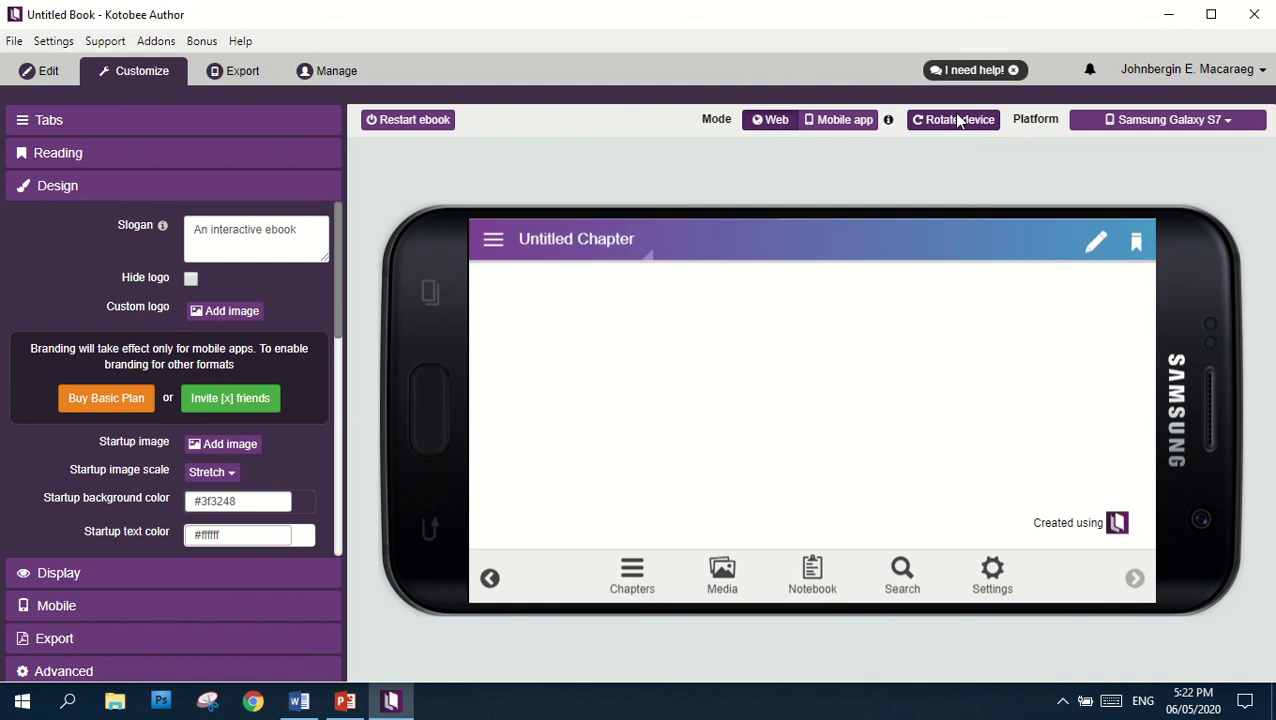
Go to the Cover Page in the landscape preview and look over its full image
{"action": "left_click", "coordinate": [492, 250]}
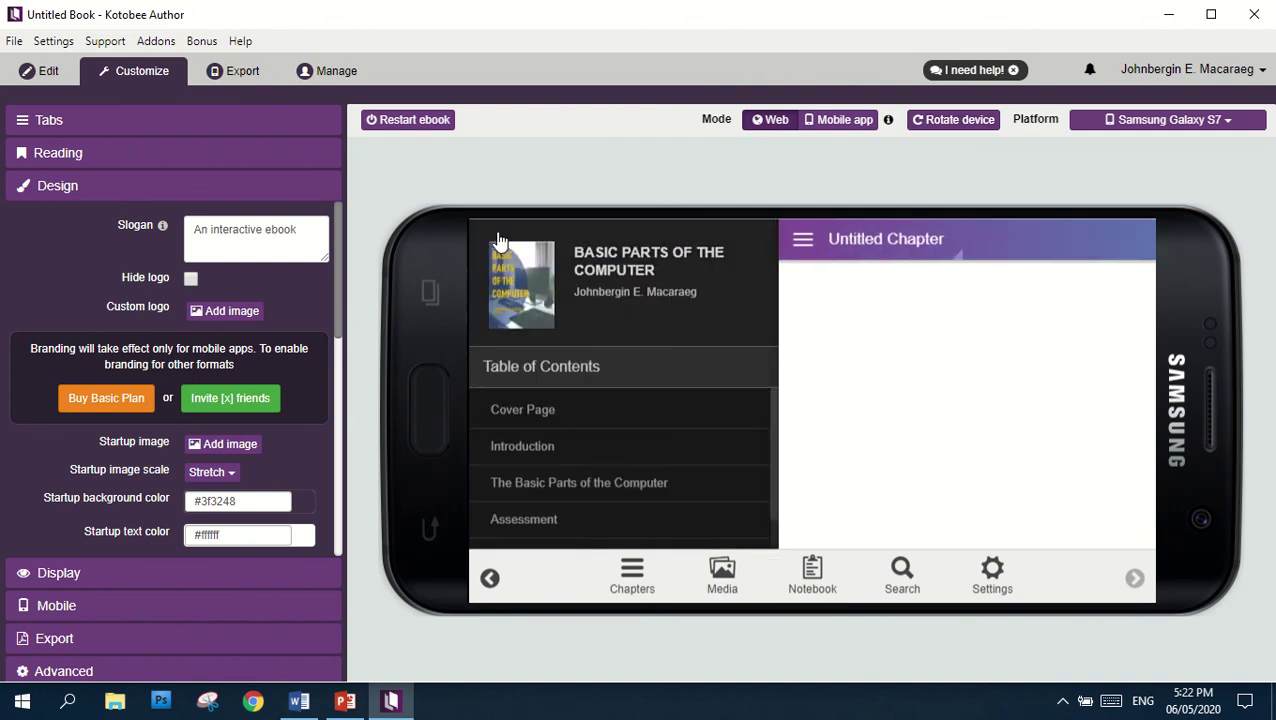
{"action": "left_click", "coordinate": [548, 428]}
{"action": "scroll", "coordinate": [740, 349], "scroll_direction": "up", "scroll_amount": 5}
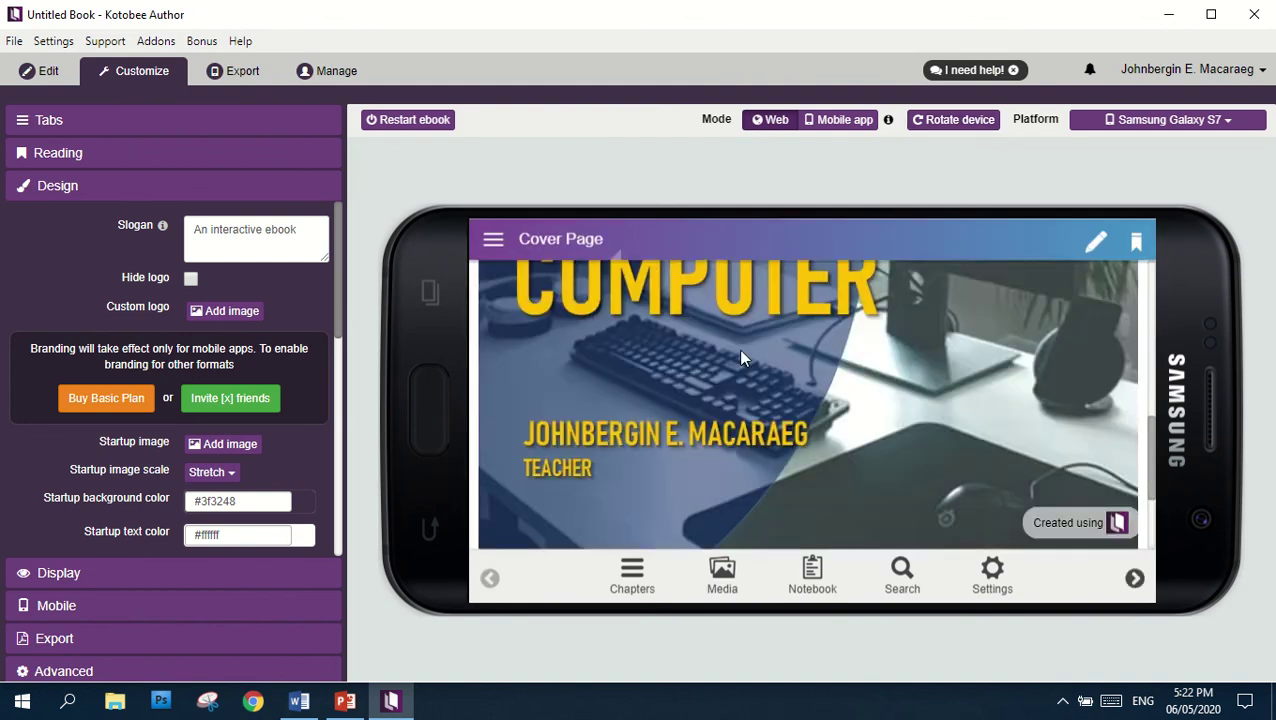
{"action": "scroll", "coordinate": [736, 348], "scroll_direction": "down", "scroll_amount": 3}
{"action": "left_click", "coordinate": [493, 241]}
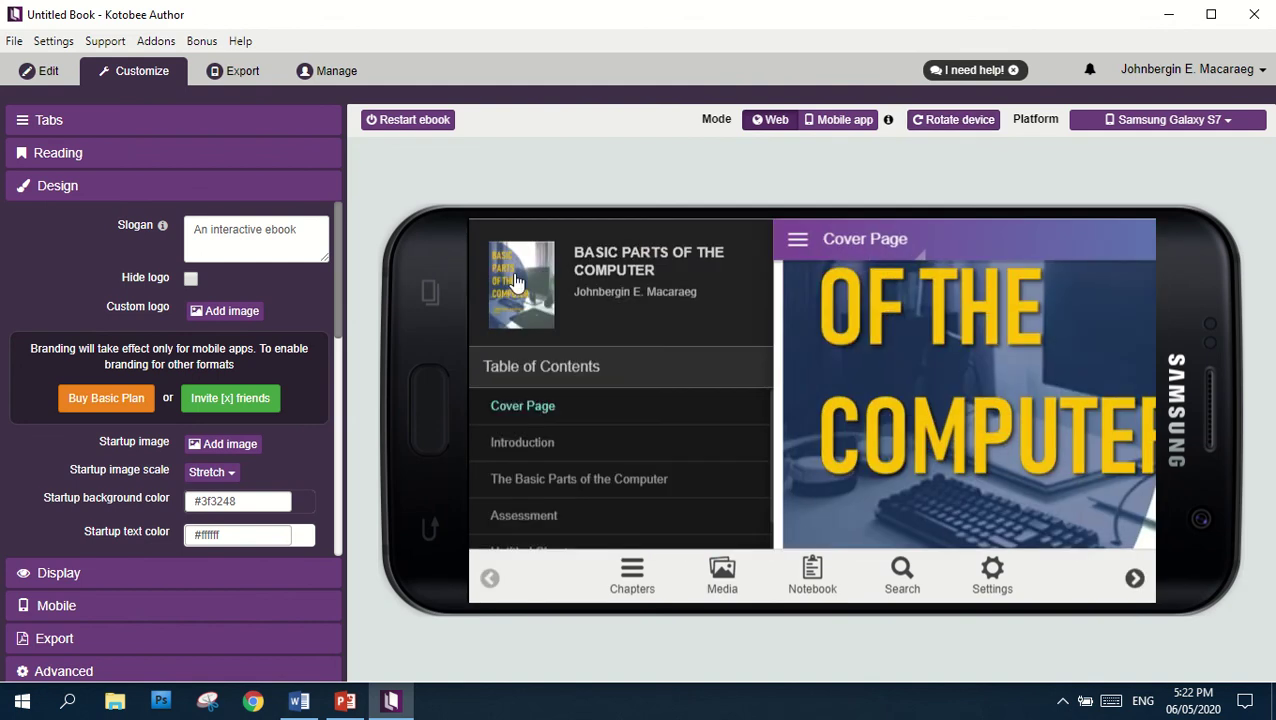
{"action": "left_click", "coordinate": [541, 411]}
View the Introduction chapter's banner and text in the landscape preview
{"action": "left_click", "coordinate": [492, 240]}
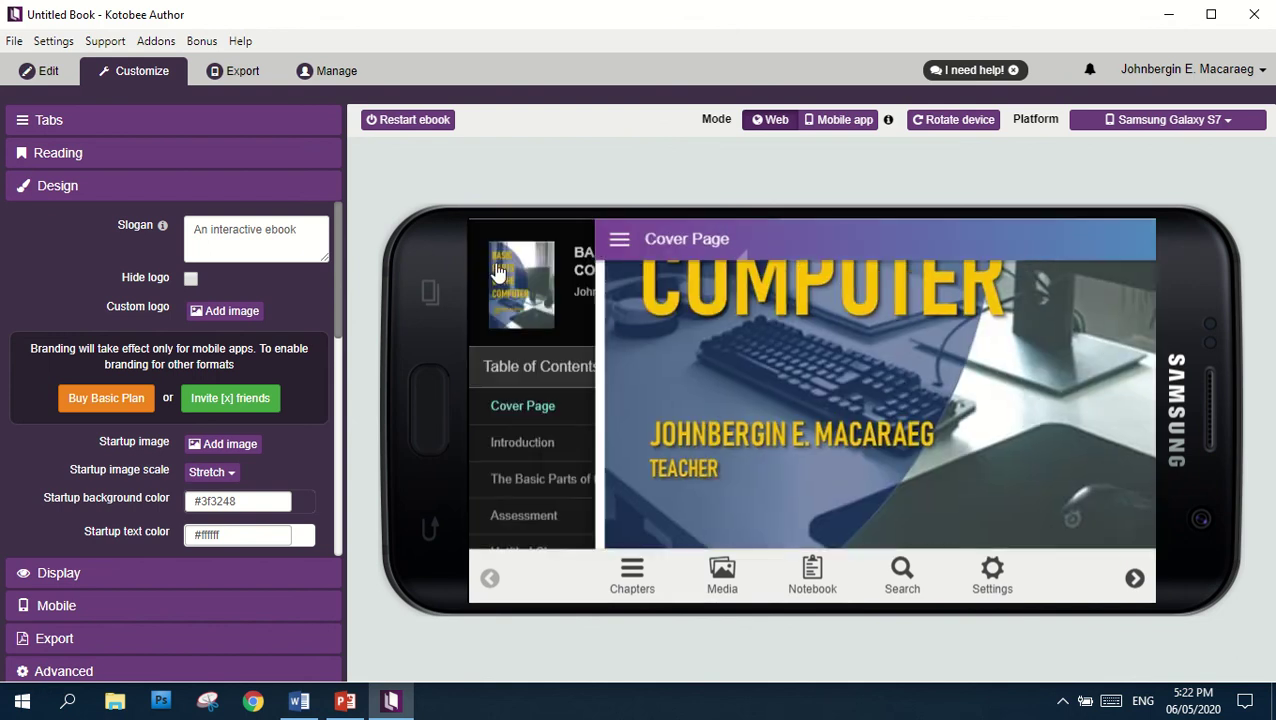
{"action": "left_click", "coordinate": [521, 440]}
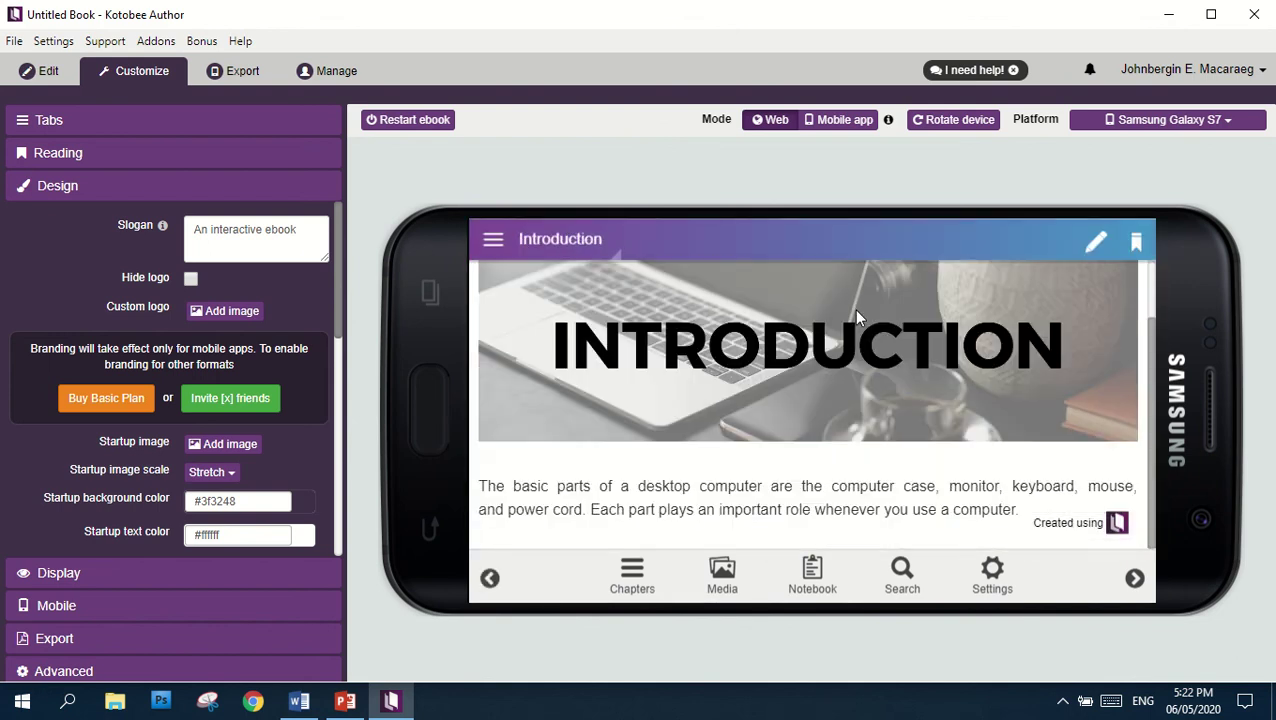
{"action": "scroll", "coordinate": [853, 309], "scroll_direction": "up", "scroll_amount": 2}
Look through The Basic Parts of the Computer chapter in the landscape preview, from the gallery down to the video
{"action": "left_click", "coordinate": [472, 242]}
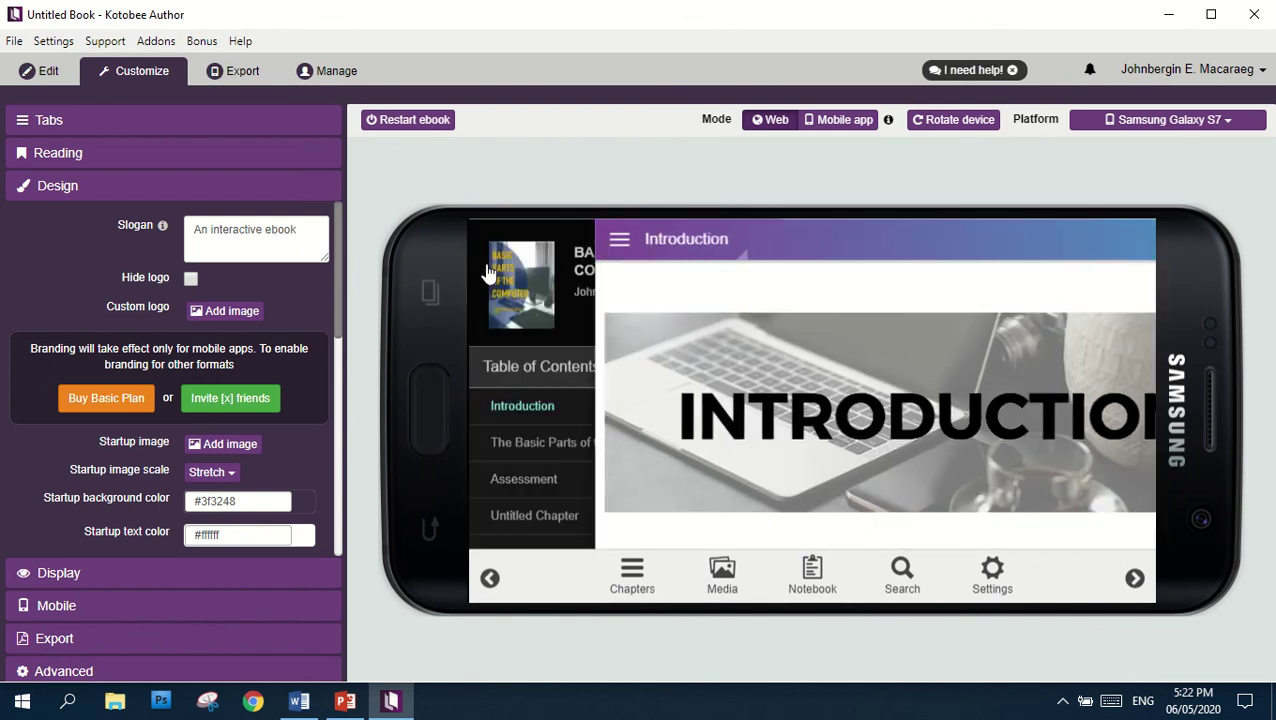
{"action": "left_click", "coordinate": [607, 442]}
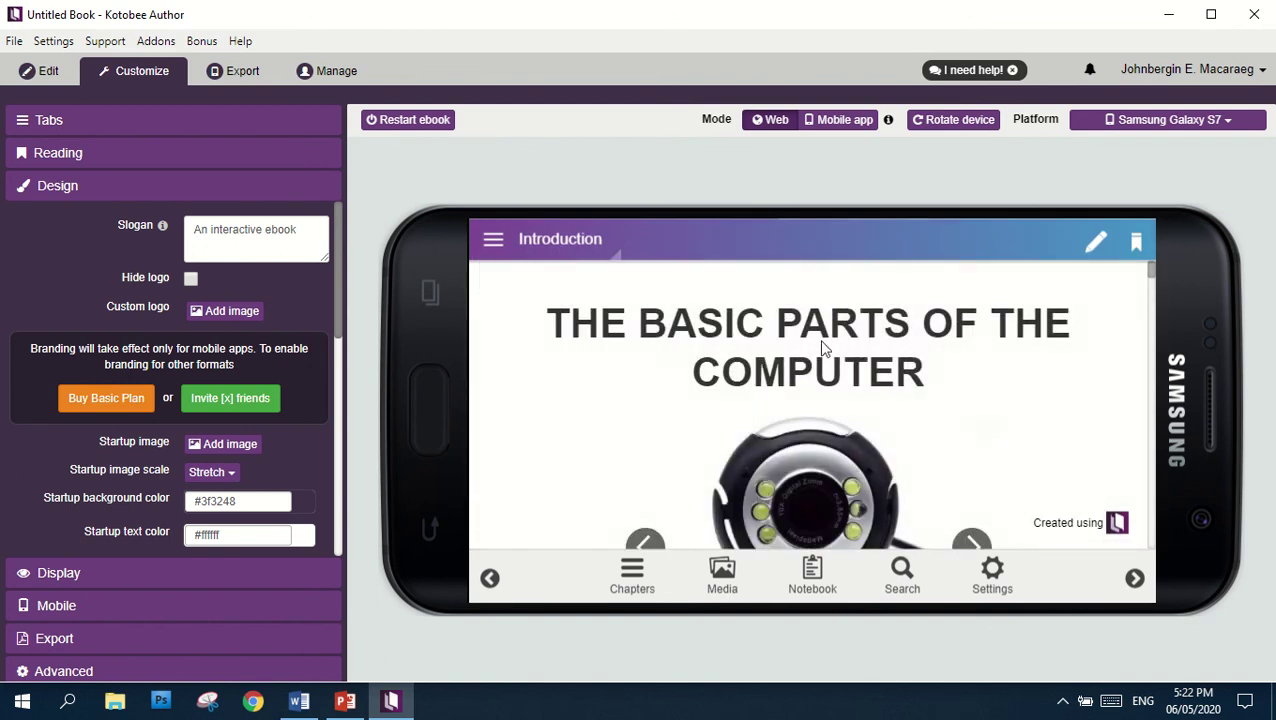
{"action": "scroll", "coordinate": [954, 355], "scroll_direction": "down", "scroll_amount": 10}
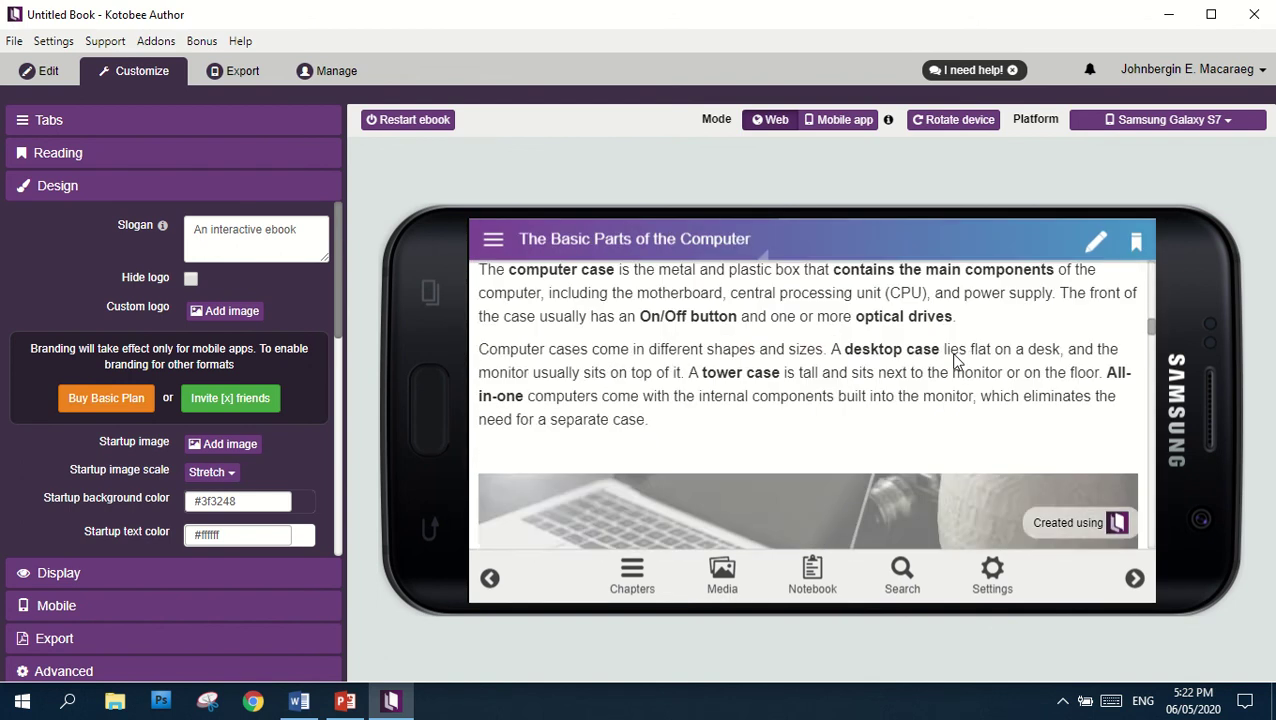
{"action": "scroll", "coordinate": [954, 356], "scroll_direction": "down", "scroll_amount": 15}
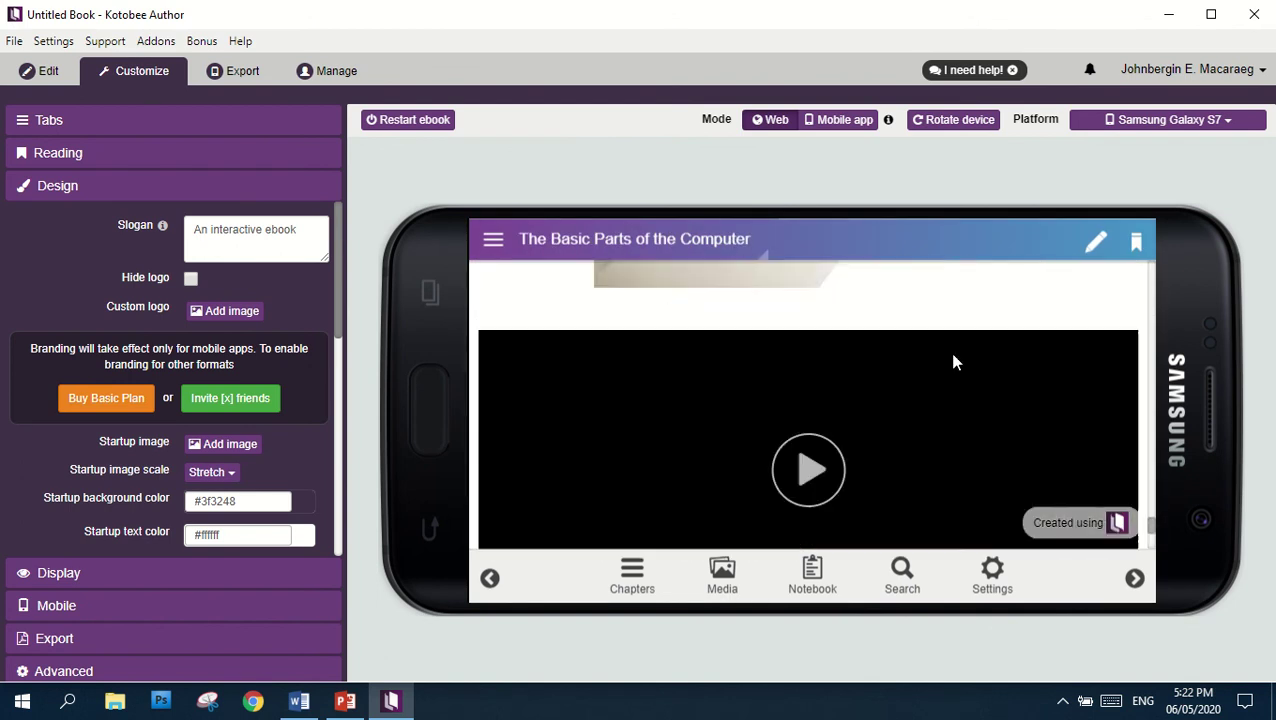
{"action": "scroll", "coordinate": [954, 362], "scroll_direction": "up", "scroll_amount": 2}
Look through all the Assessment questions in the landscape preview and bring up the table of contents again
{"action": "left_click", "coordinate": [495, 245]}
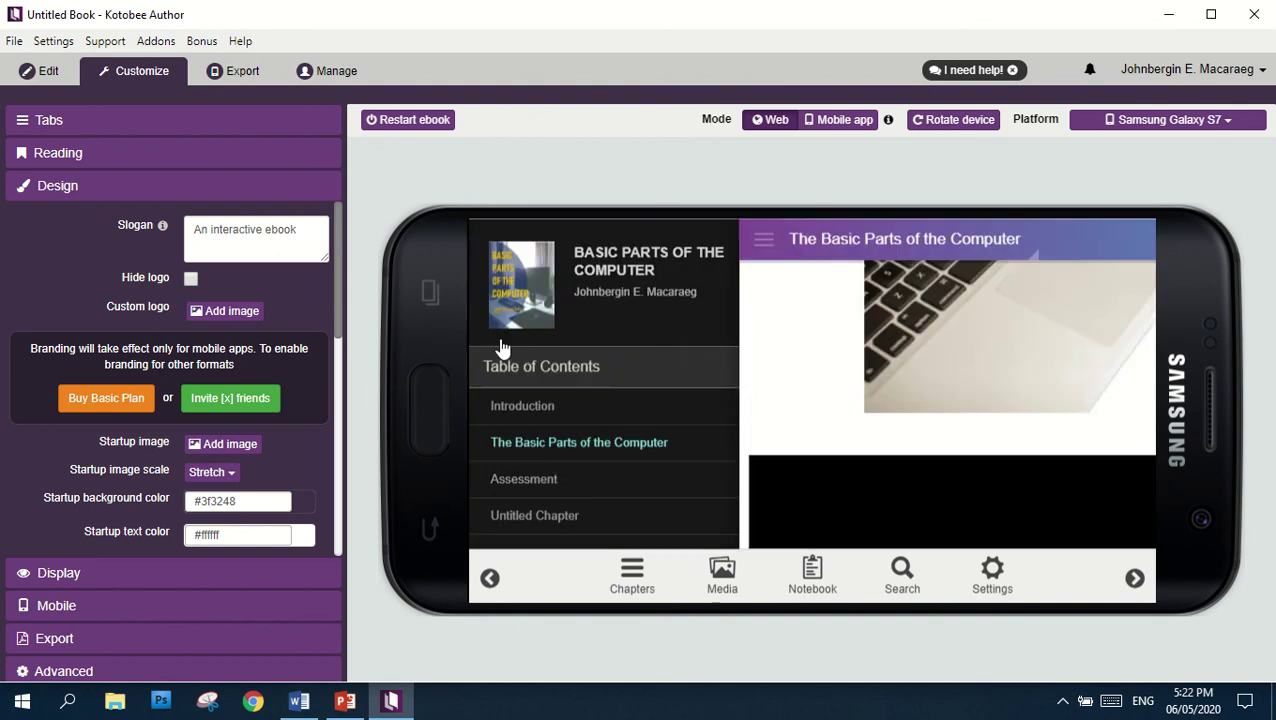
{"action": "left_click", "coordinate": [555, 482]}
{"action": "scroll", "coordinate": [928, 436], "scroll_direction": "down", "scroll_amount": 10}
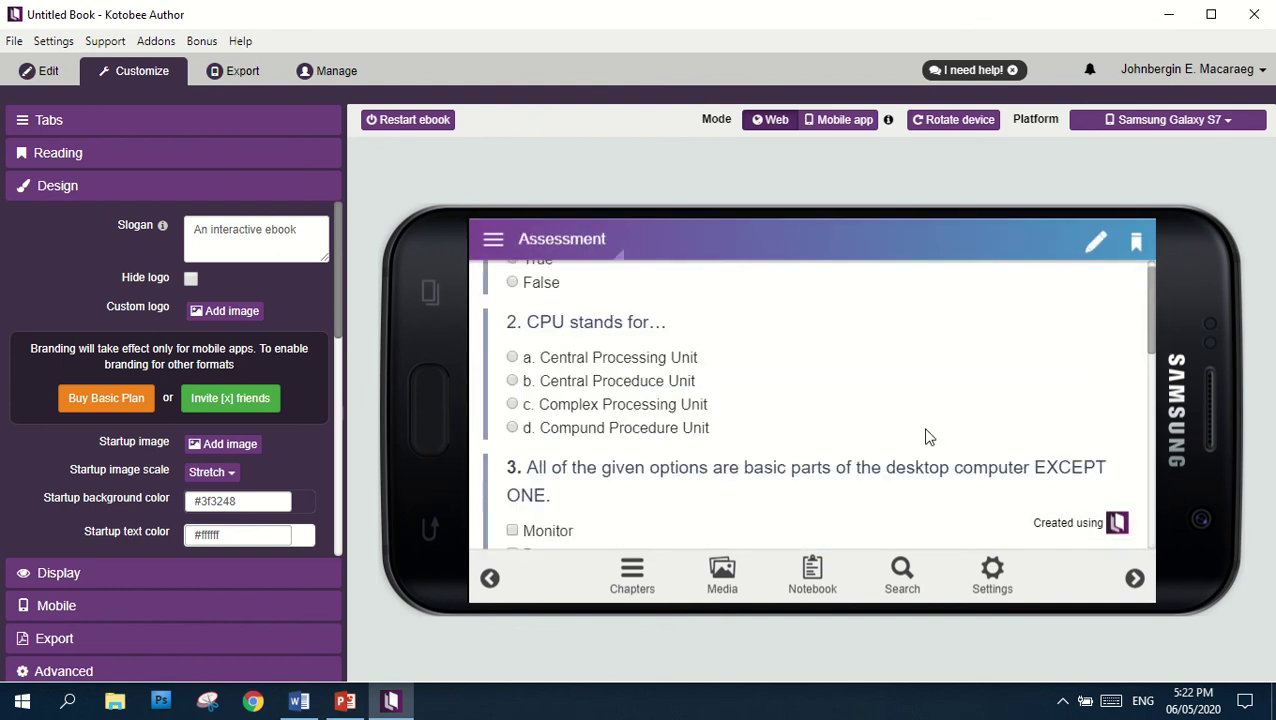
{"action": "left_click", "coordinate": [494, 240]}
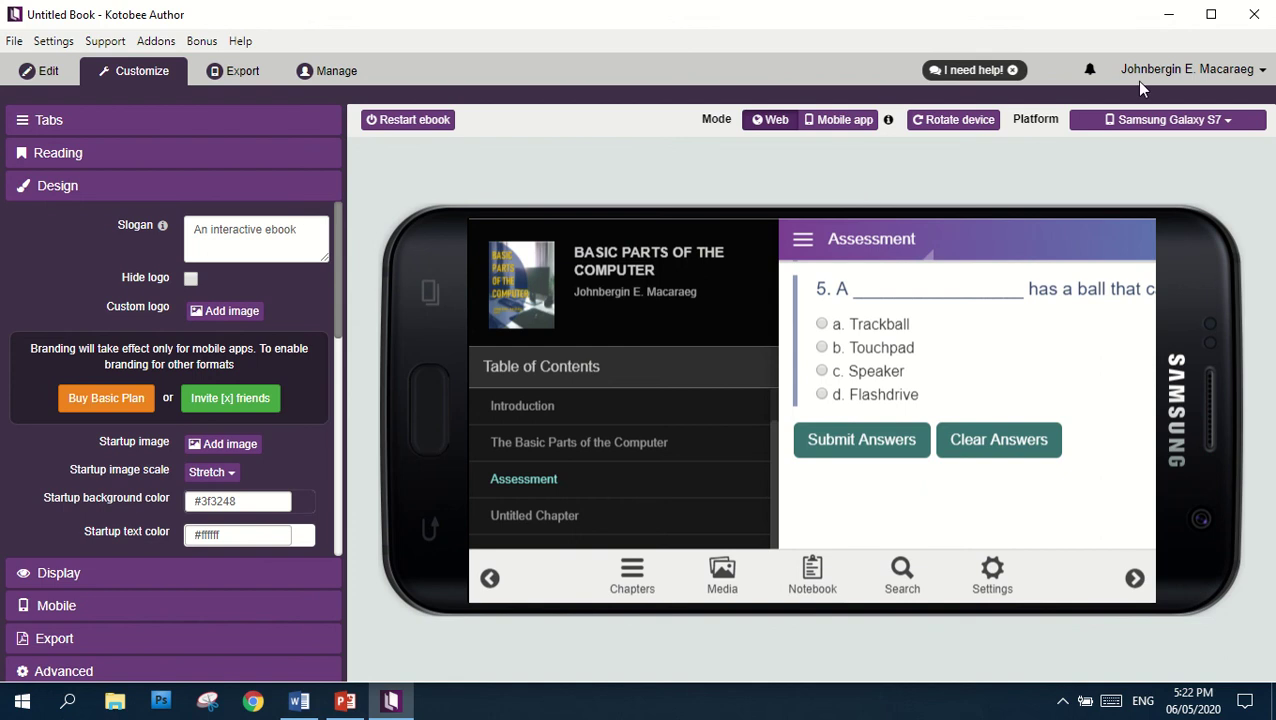
Return to editing the book and save it as BASIC PARTS OF THE COMPUTER.kpub2 in the KOTOBEE pictures folder
{"action": "left_click", "coordinate": [50, 76]}
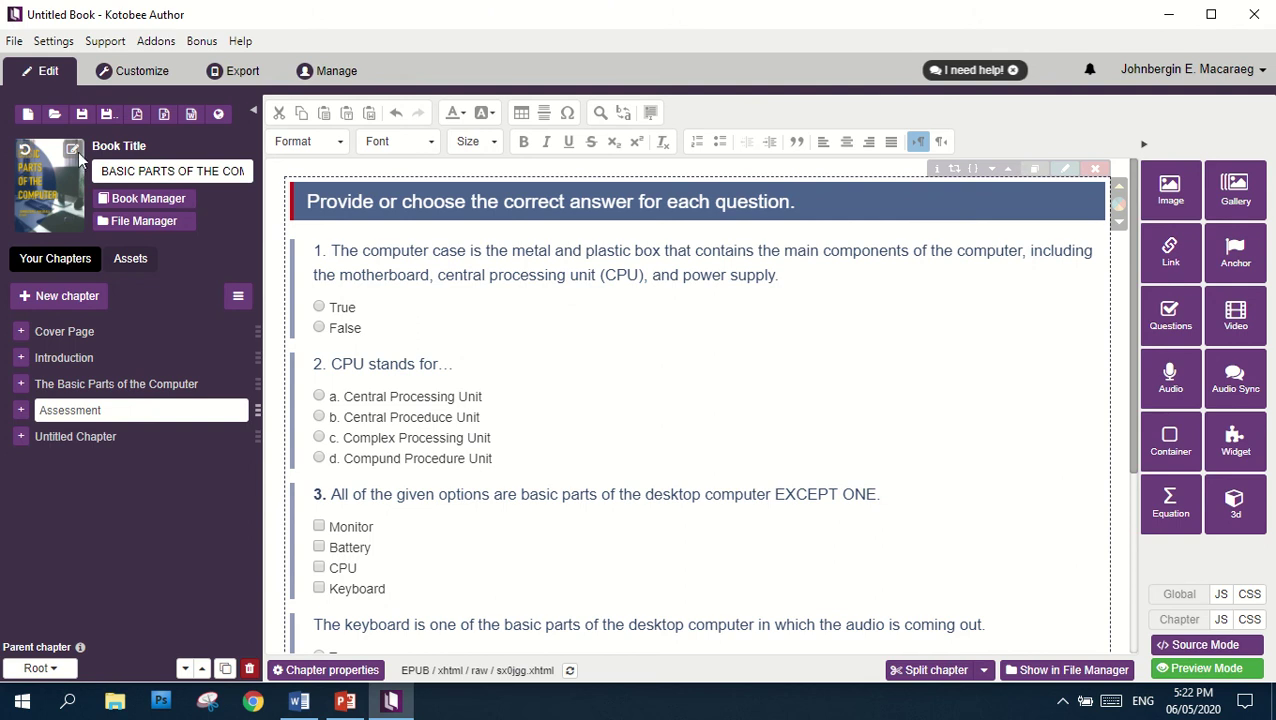
{"action": "left_click", "coordinate": [14, 42]}
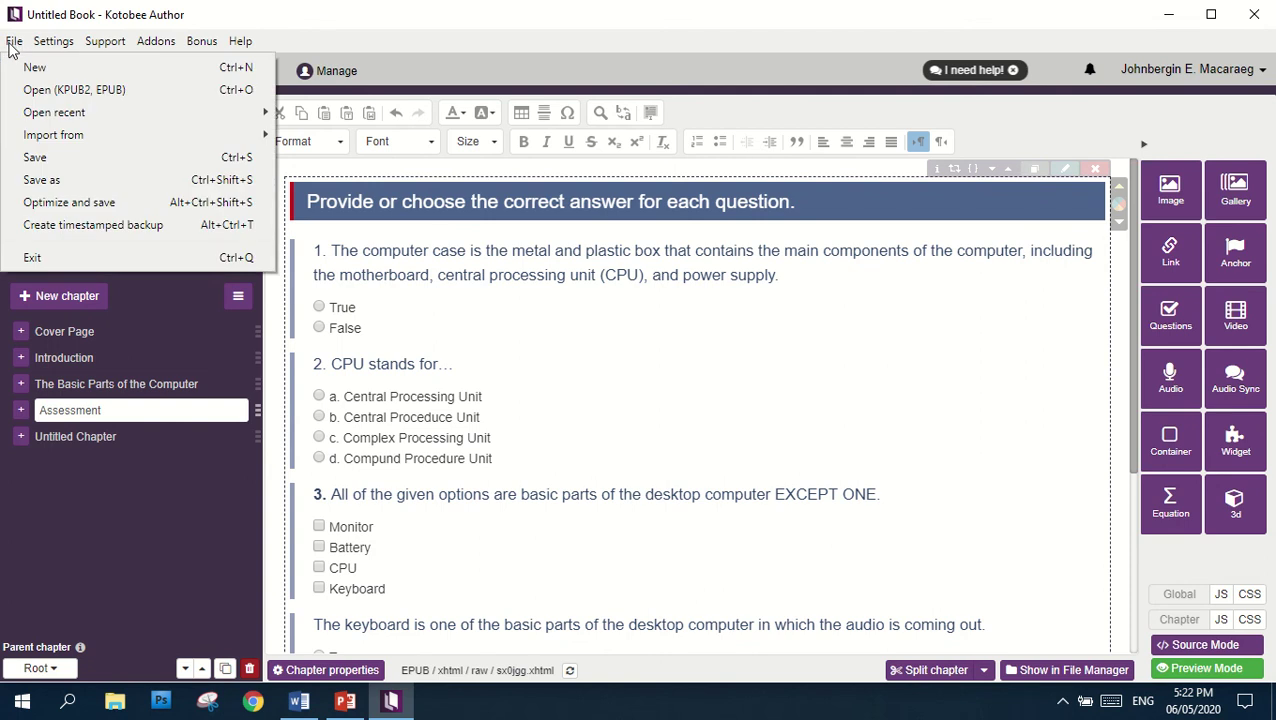
{"action": "left_click", "coordinate": [55, 182]}
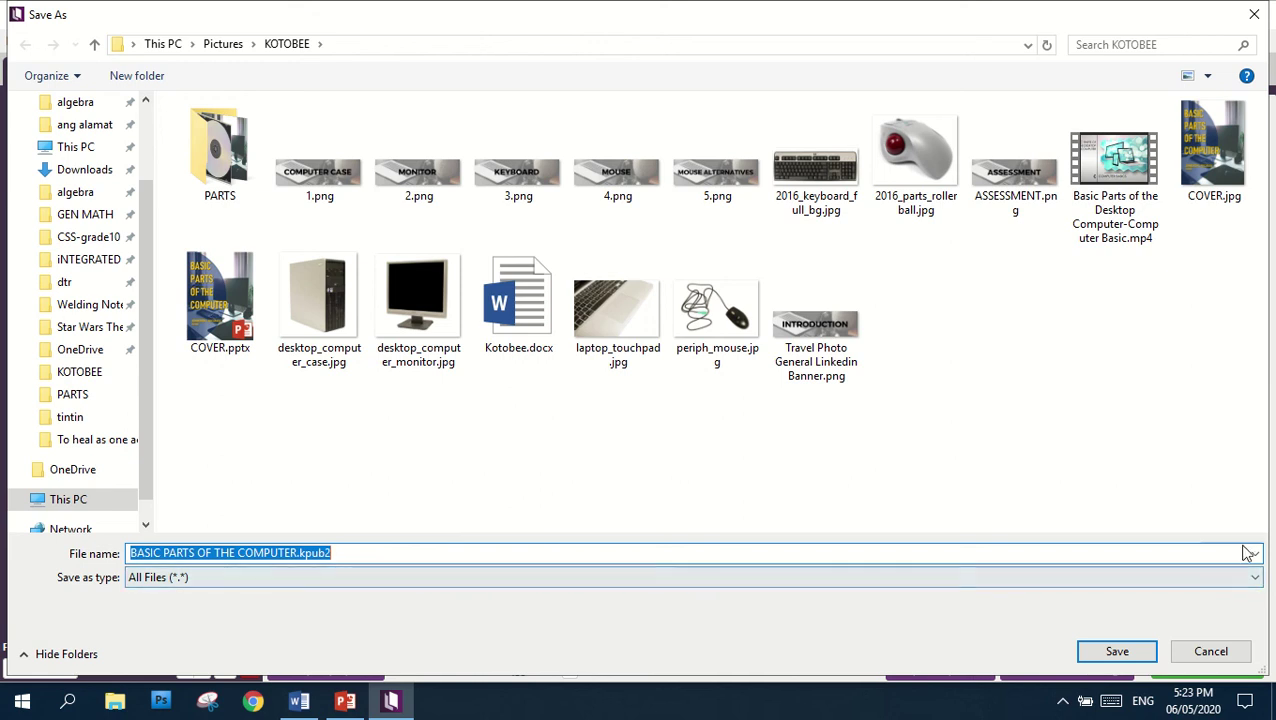
{"action": "left_click", "coordinate": [1080, 588]}
{"action": "left_click", "coordinate": [1080, 588]}
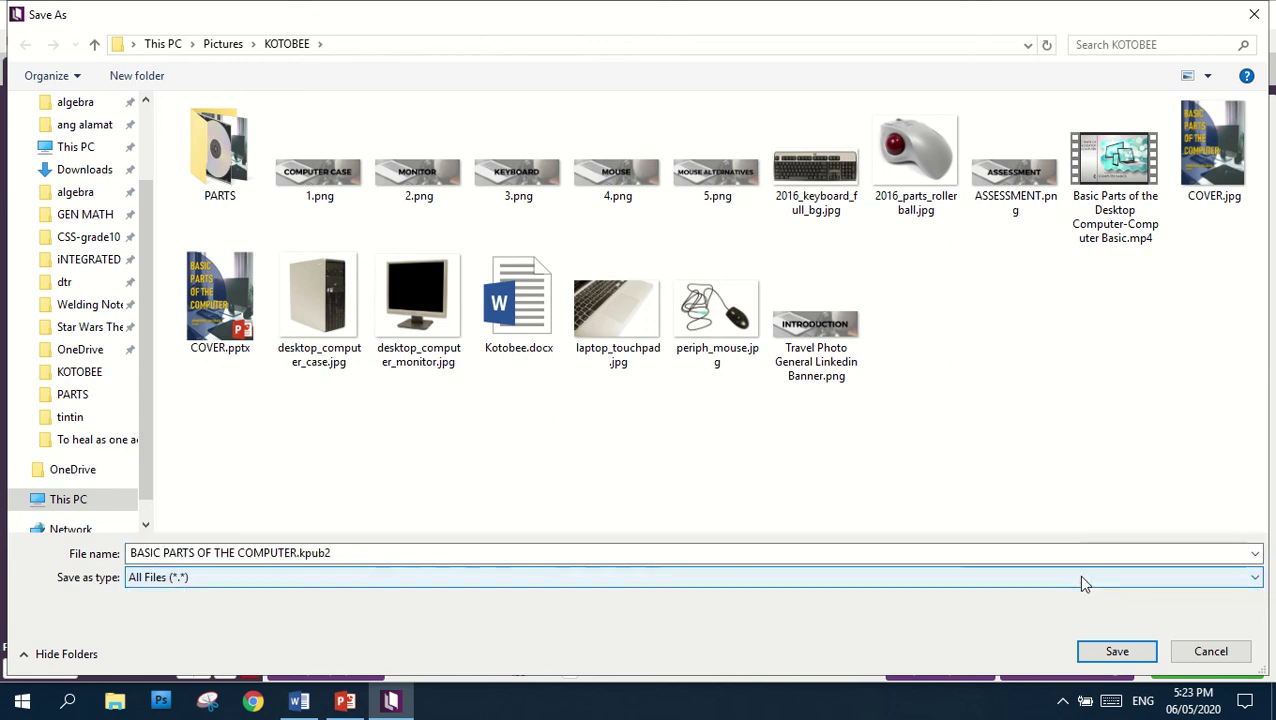
{"action": "left_click", "coordinate": [1117, 651]}
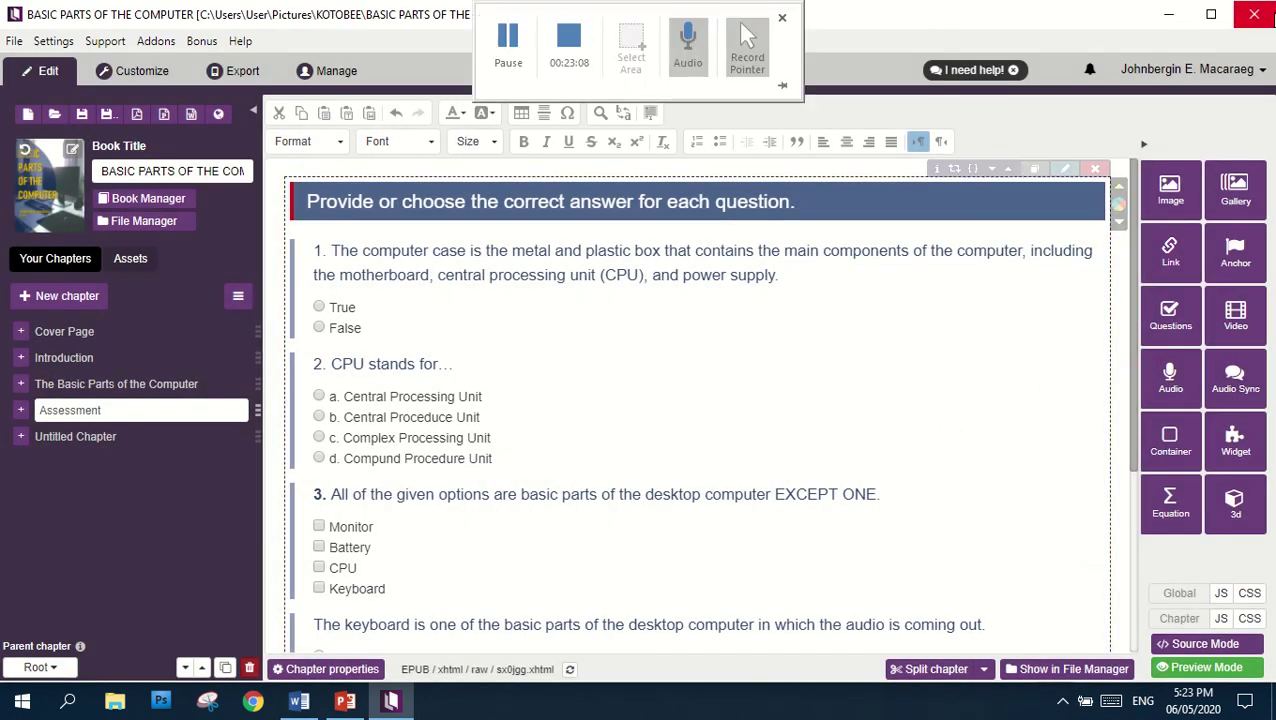
Minimize Kotobee Author and Word, switch to Kotobee Reader in a maximized window, and clear its recently viewed list
{"action": "left_click", "coordinate": [1170, 16]}
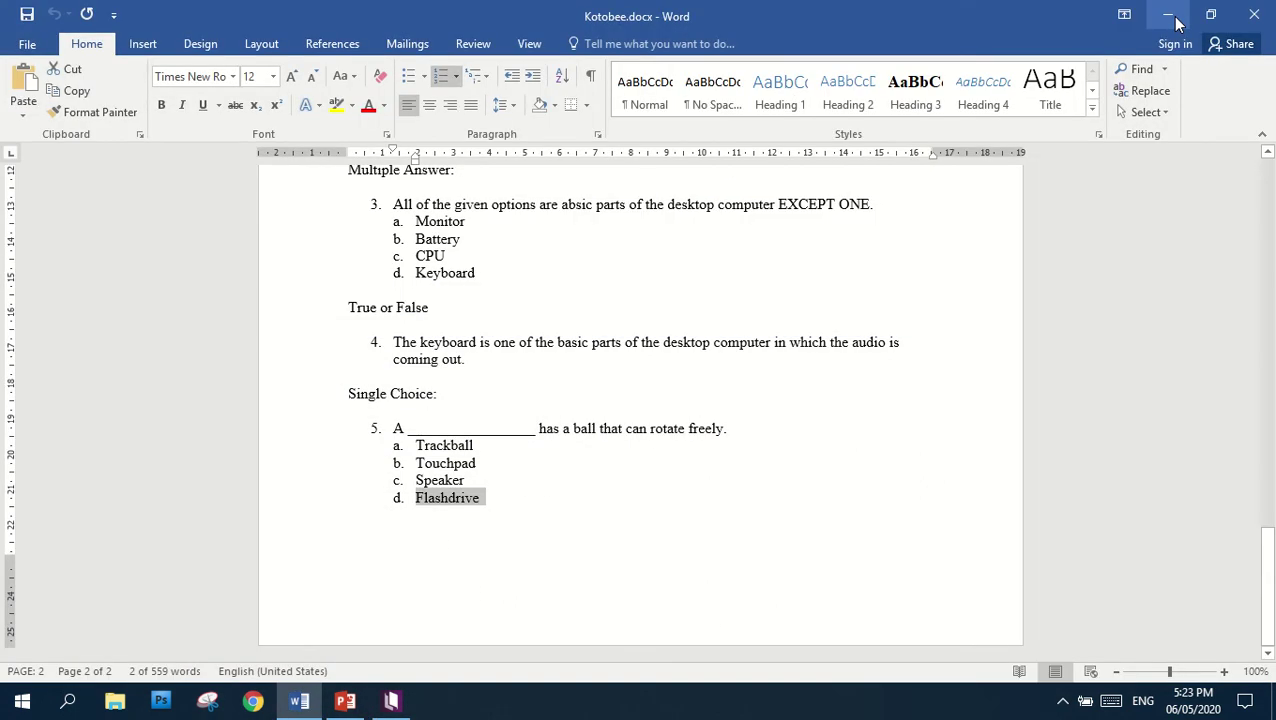
{"action": "left_click", "coordinate": [1170, 16]}
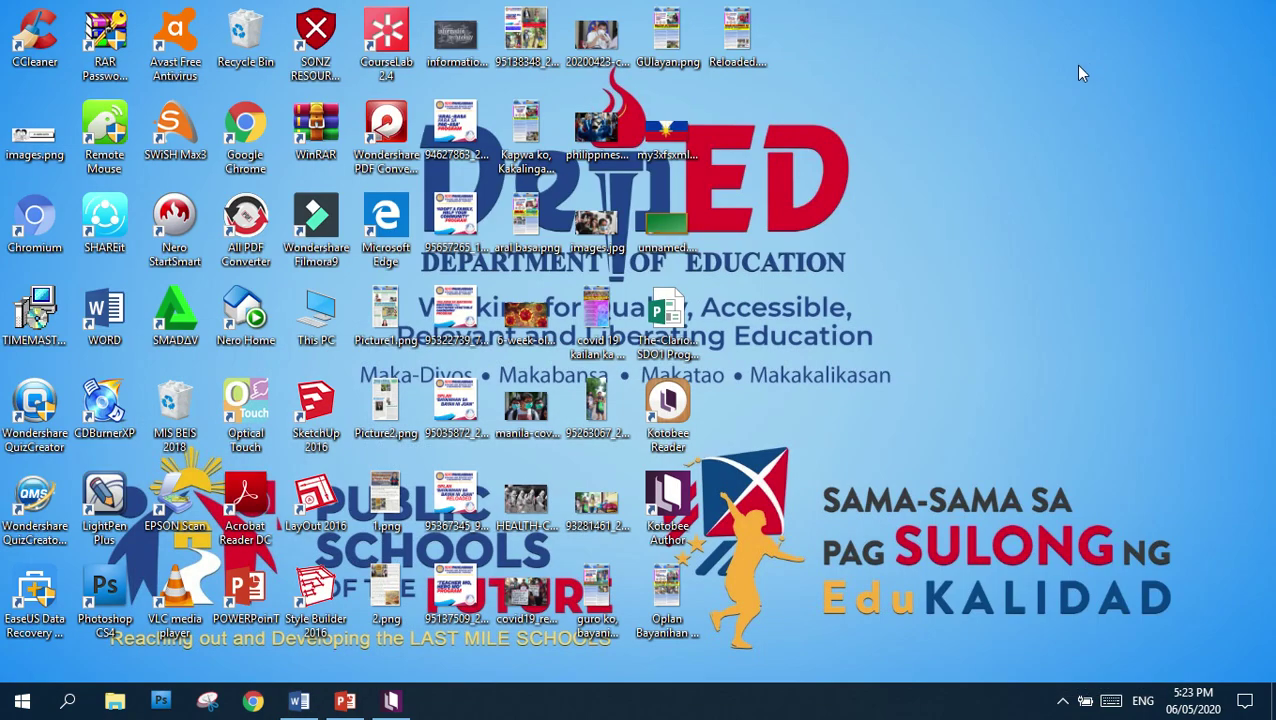
{"action": "double_click", "coordinate": [682, 408]}
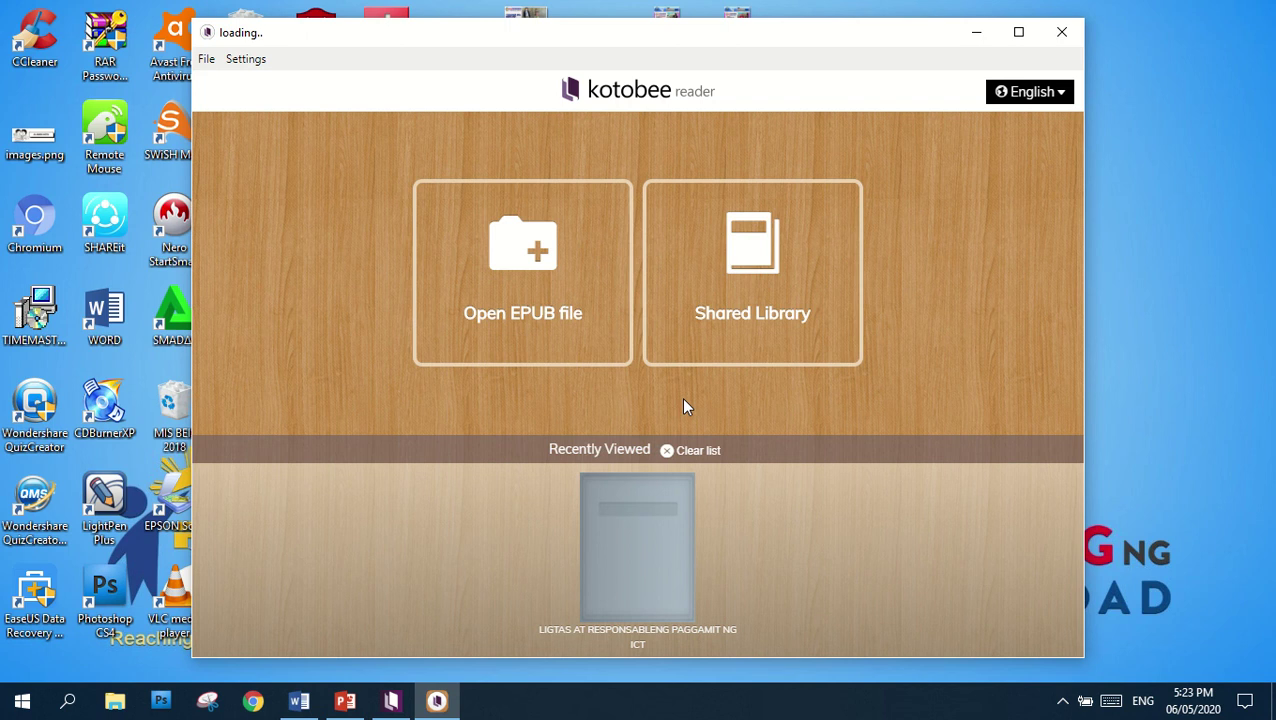
{"action": "left_click", "coordinate": [704, 452]}
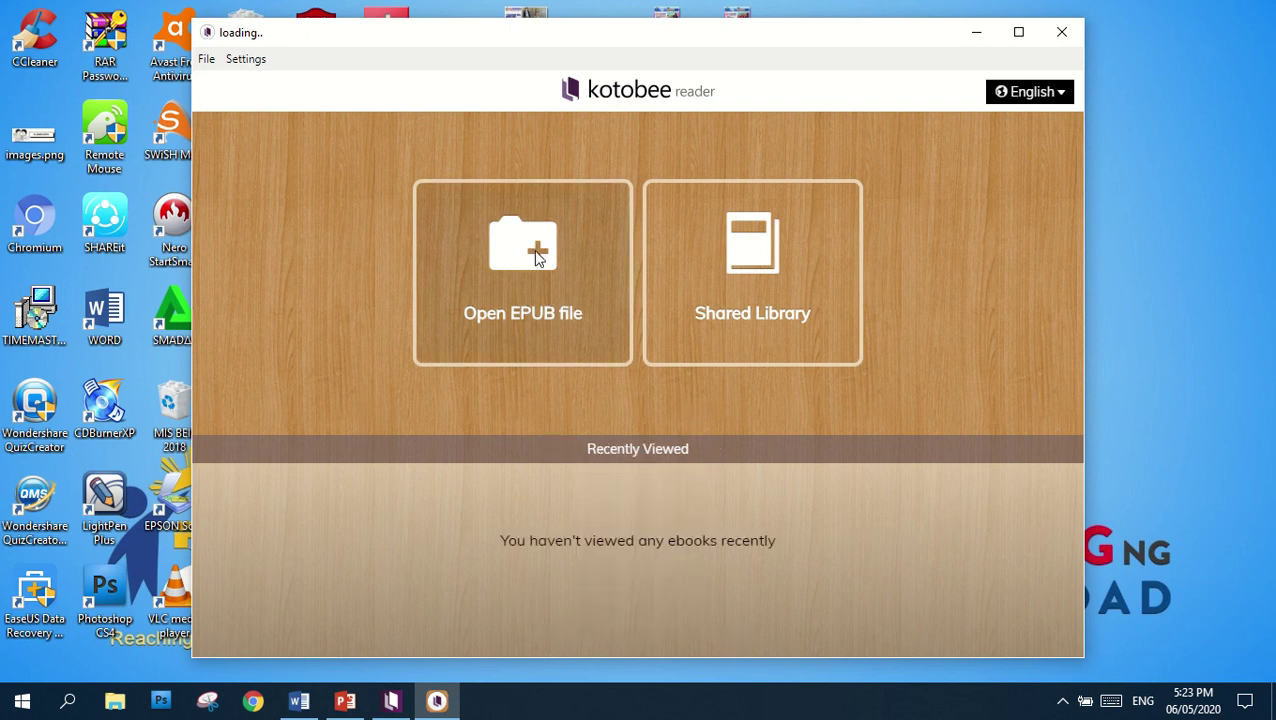
{"action": "left_click", "coordinate": [1019, 32]}
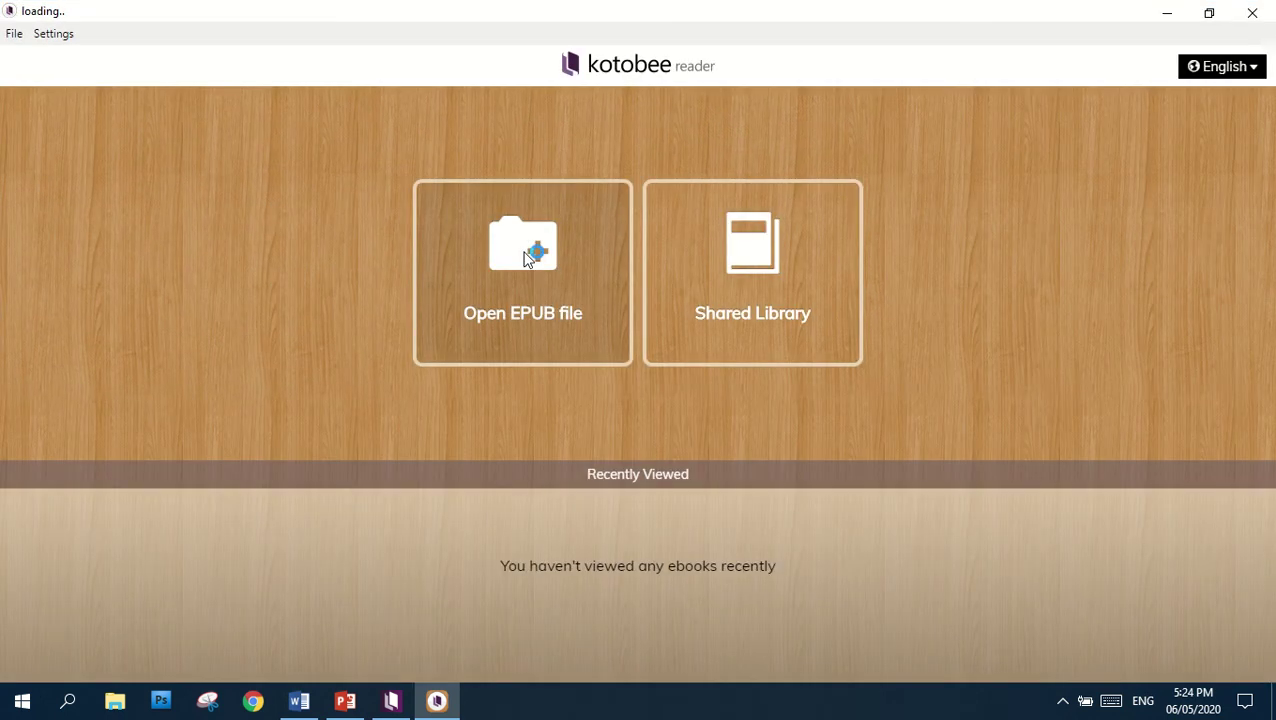
Open the EPUB file BASIC PARTS OF THE COMPUTER.kpub2 from the KOTOBEE folder in Pictures
{"action": "left_click", "coordinate": [528, 257]}
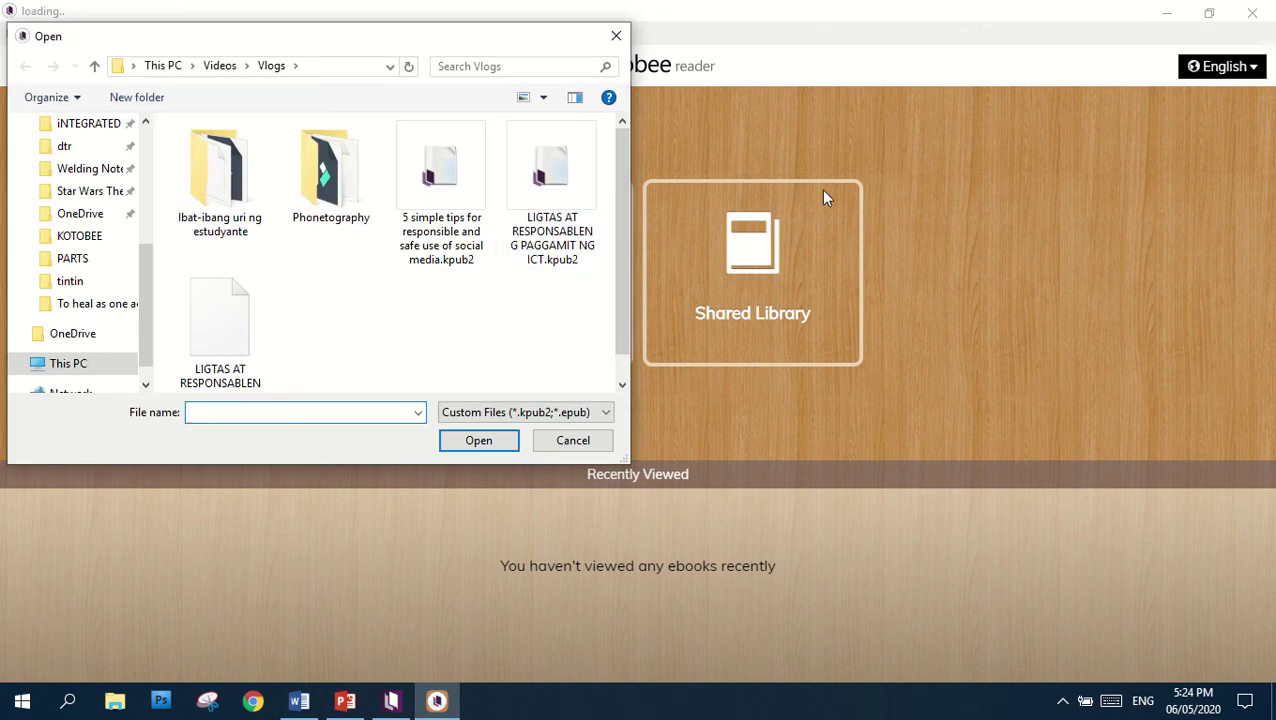
{"action": "left_click_drag", "start_coordinate": [617, 157], "coordinate": [616, 223]}
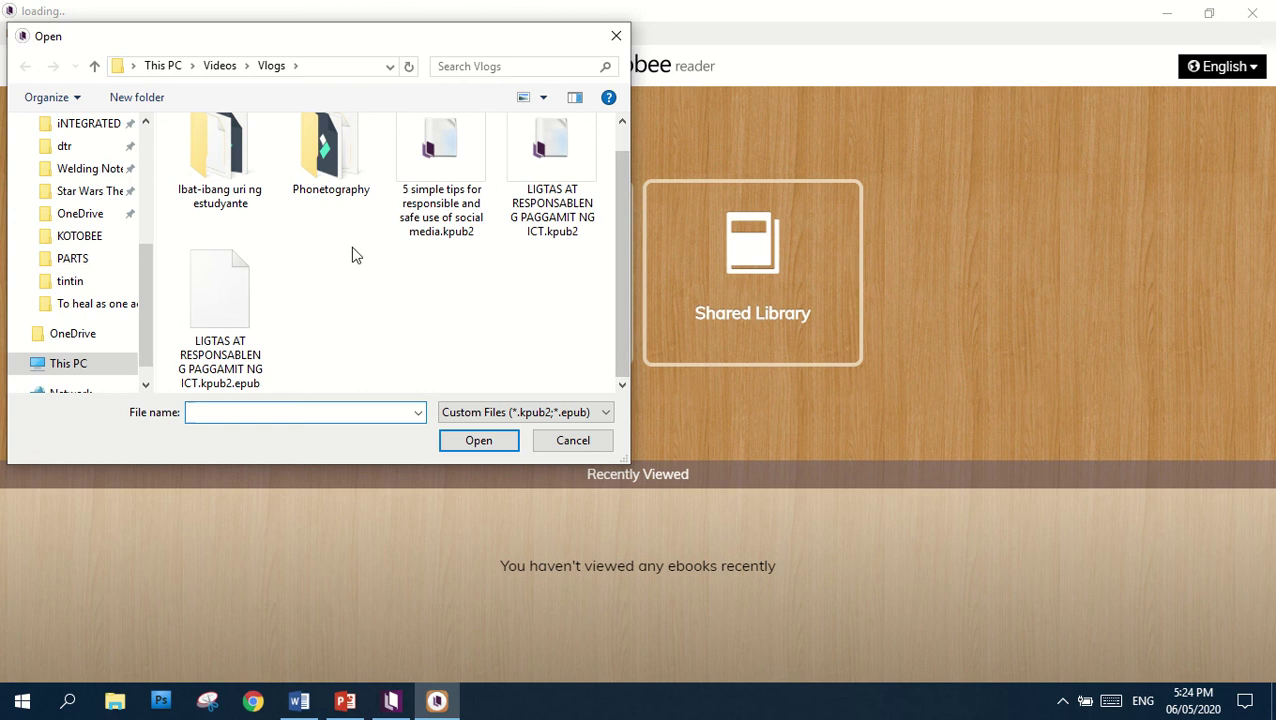
{"action": "left_click_drag", "start_coordinate": [143, 272], "coordinate": [145, 127]}
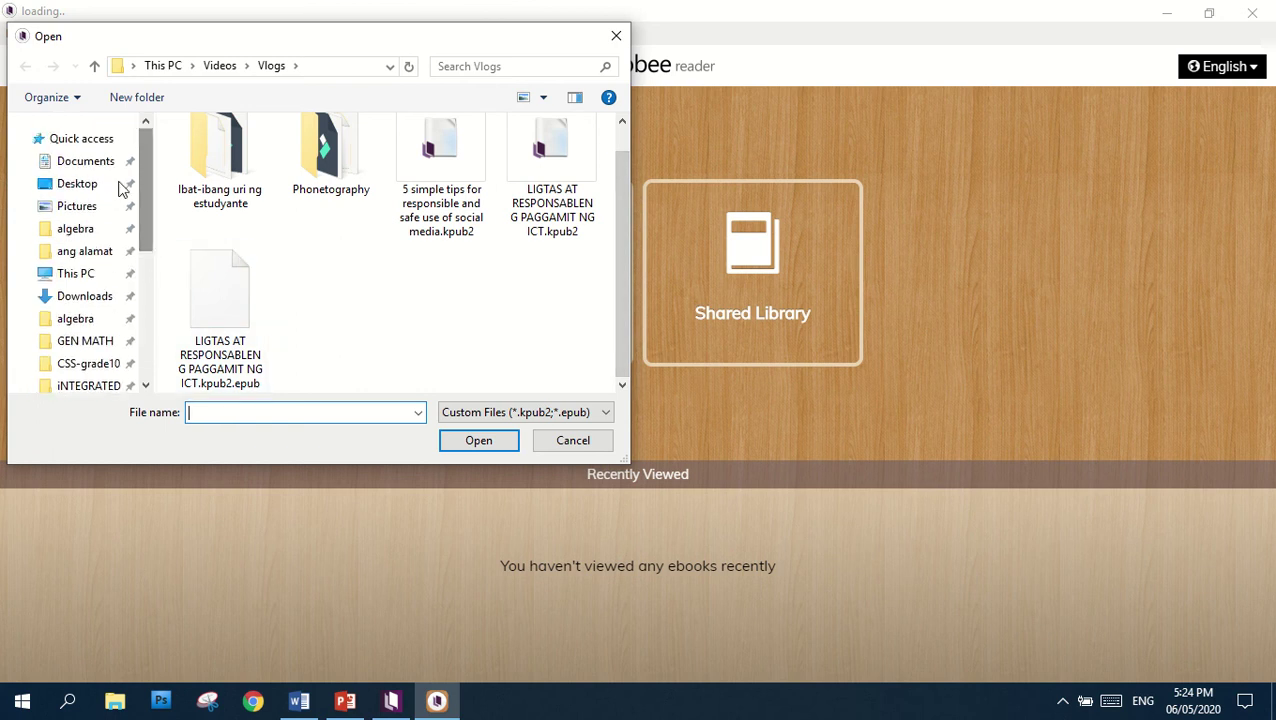
{"action": "left_click", "coordinate": [92, 208]}
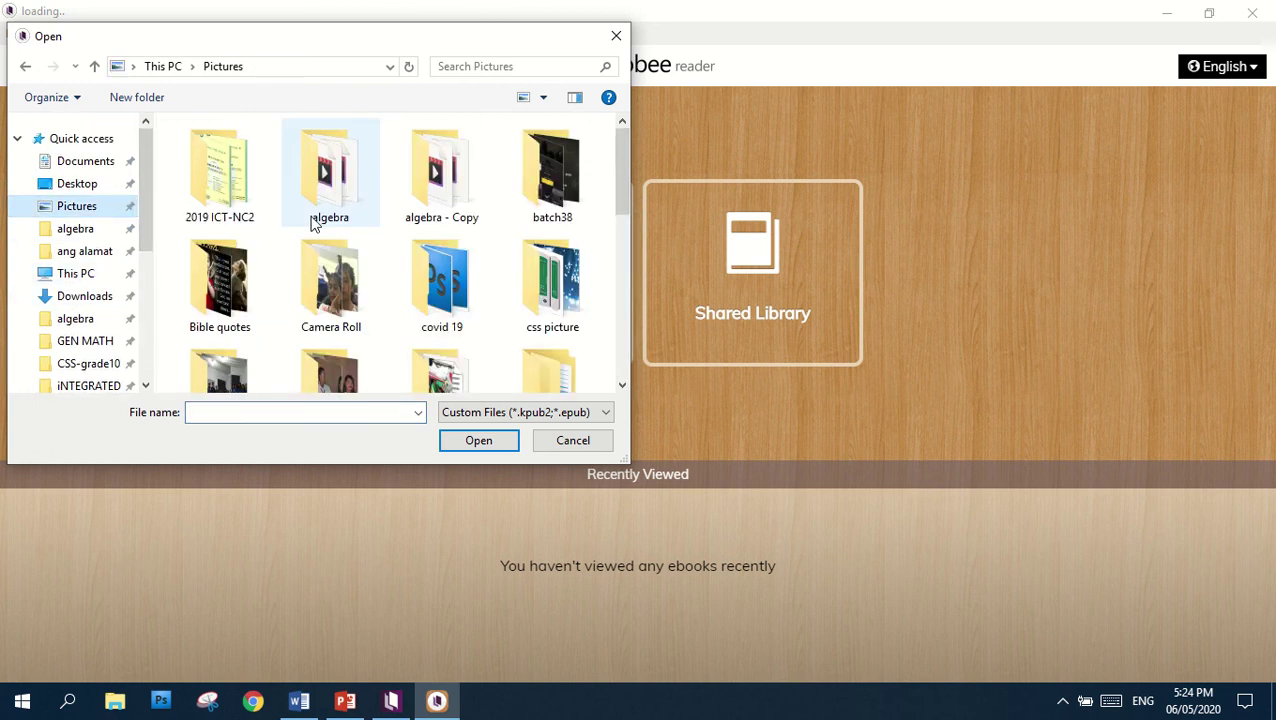
{"action": "scroll", "coordinate": [464, 292], "scroll_direction": "down", "scroll_amount": 2}
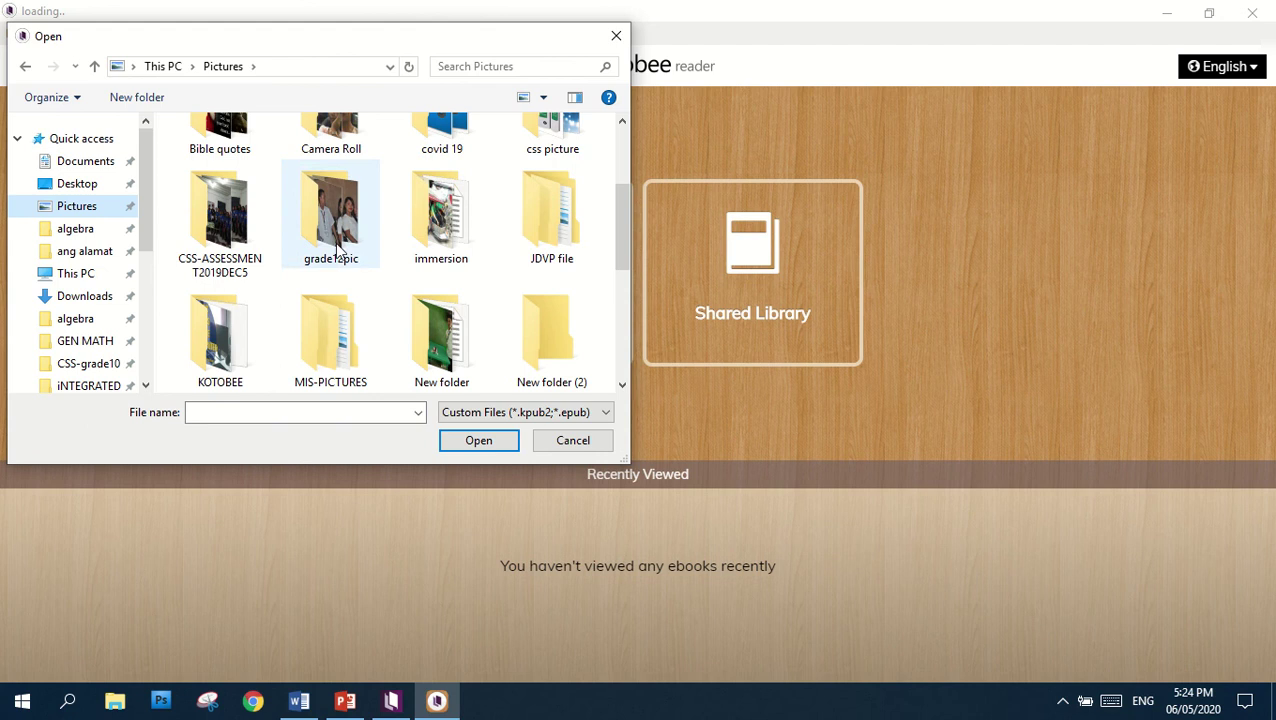
{"action": "double_click", "coordinate": [222, 312]}
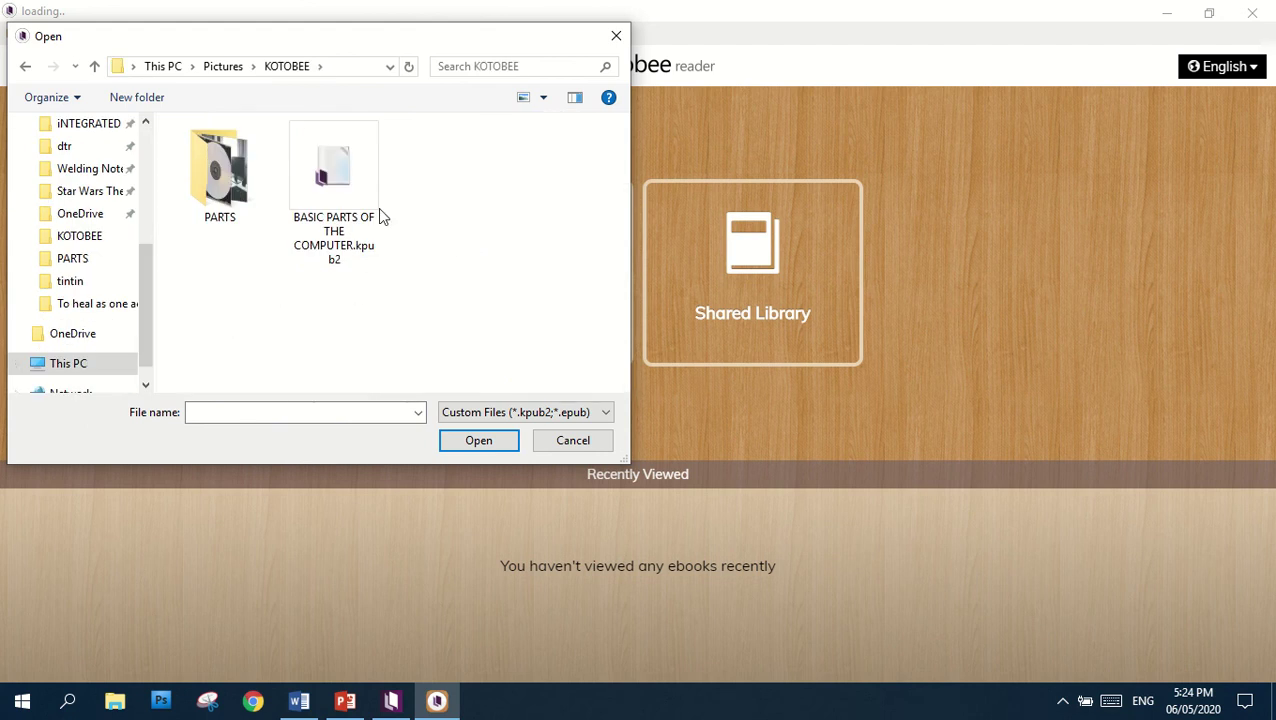
{"action": "left_click", "coordinate": [342, 182]}
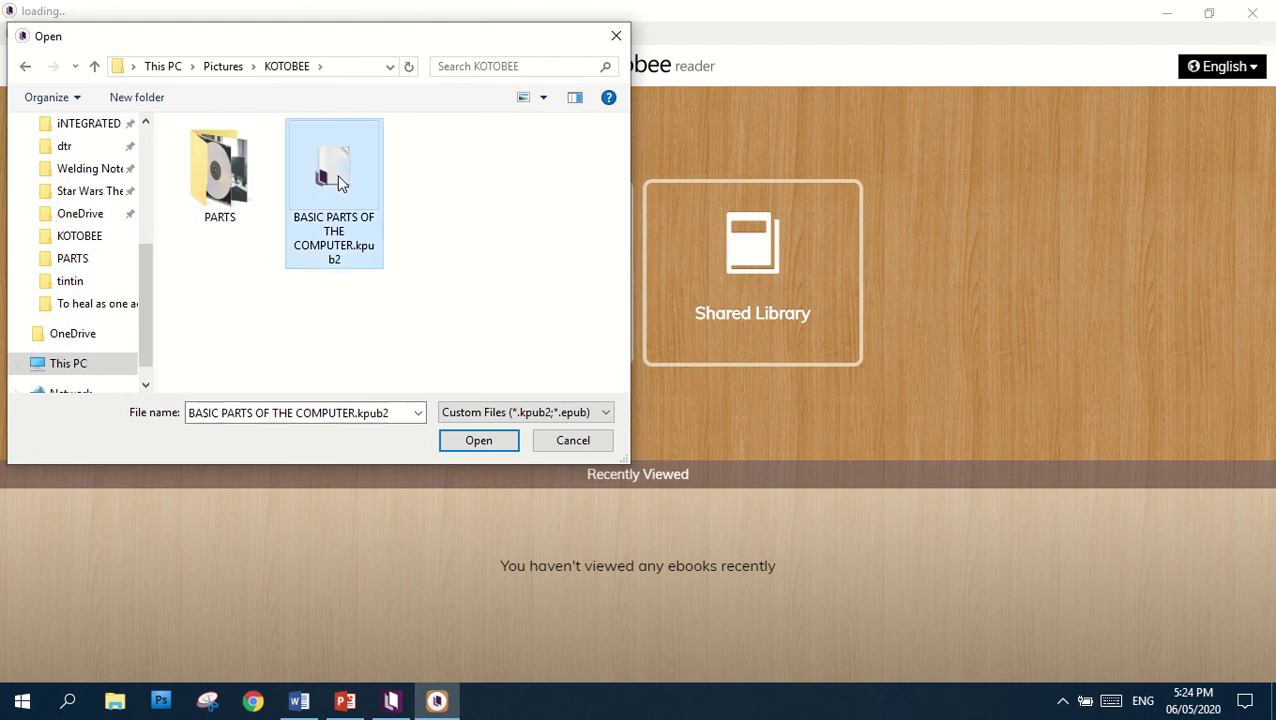
{"action": "left_click", "coordinate": [479, 440]}
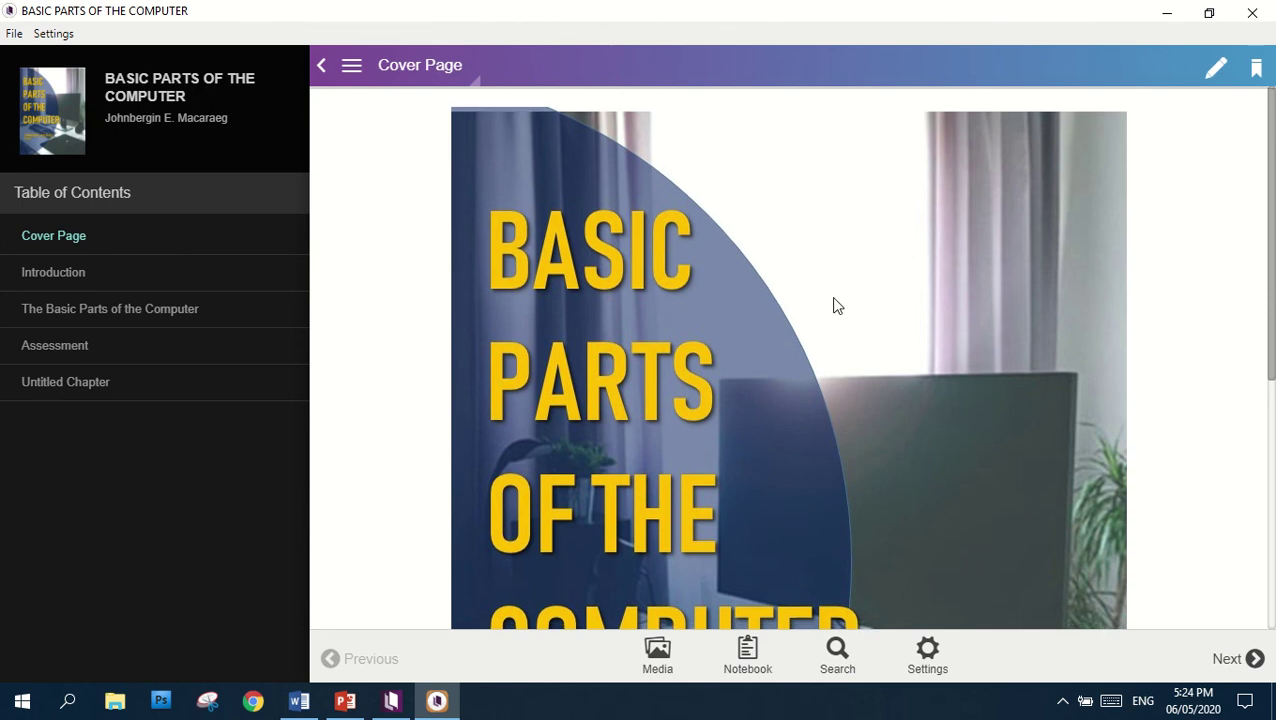
Look through the book's chapters from the Cover Page to Untitled Chapter, revisit the first three, and view the notebook
{"action": "scroll", "coordinate": [703, 320], "scroll_direction": "down", "scroll_amount": 5}
{"action": "left_click", "coordinate": [174, 276]}
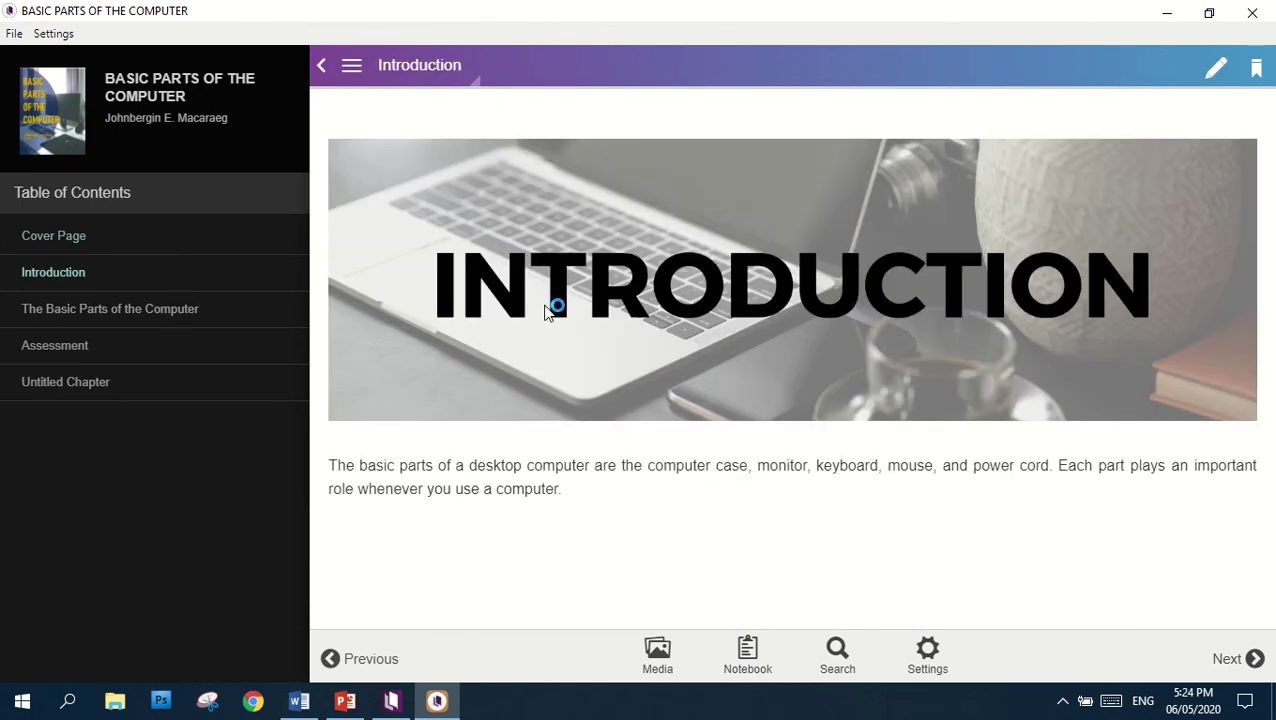
{"action": "left_click", "coordinate": [210, 318]}
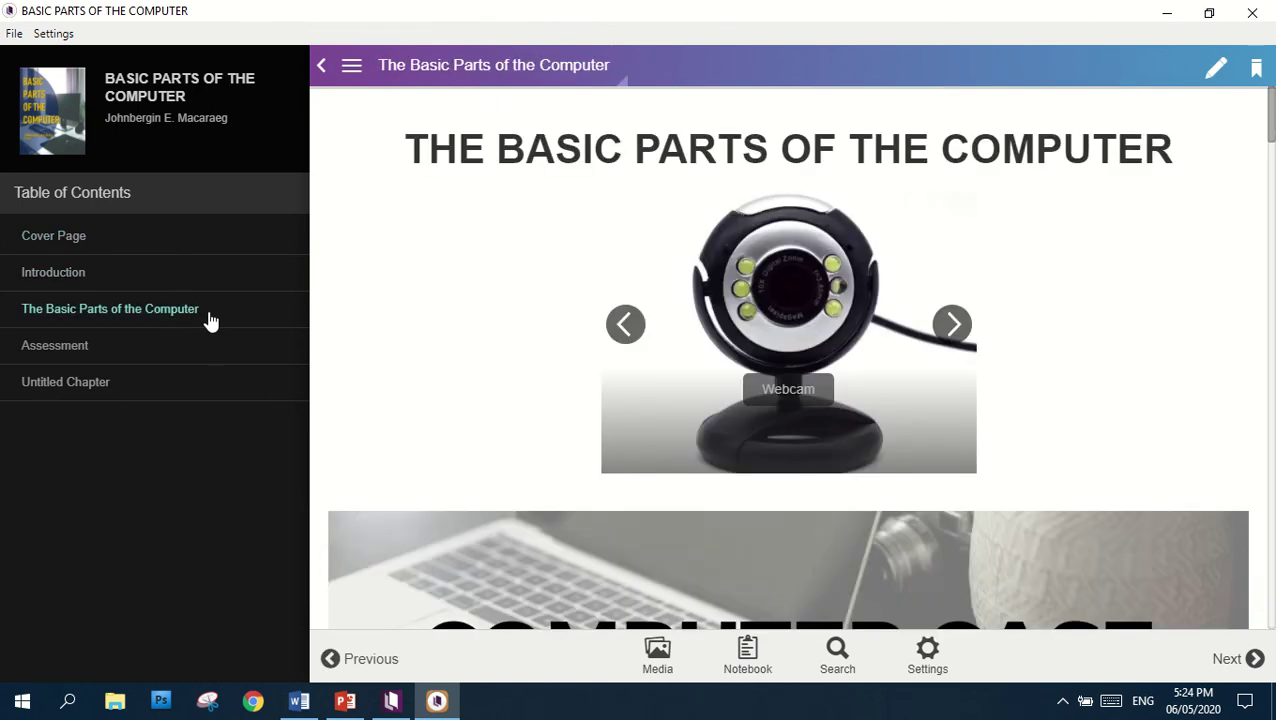
{"action": "left_click", "coordinate": [169, 362]}
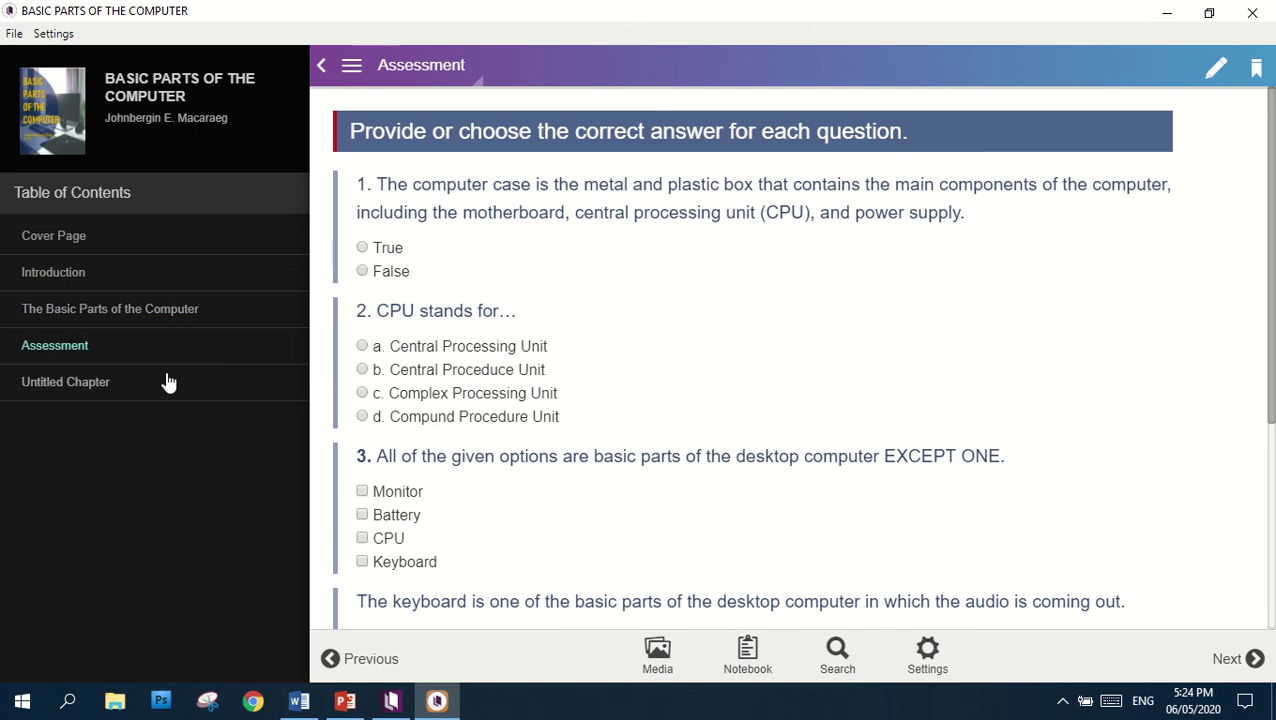
{"action": "left_click", "coordinate": [167, 389]}
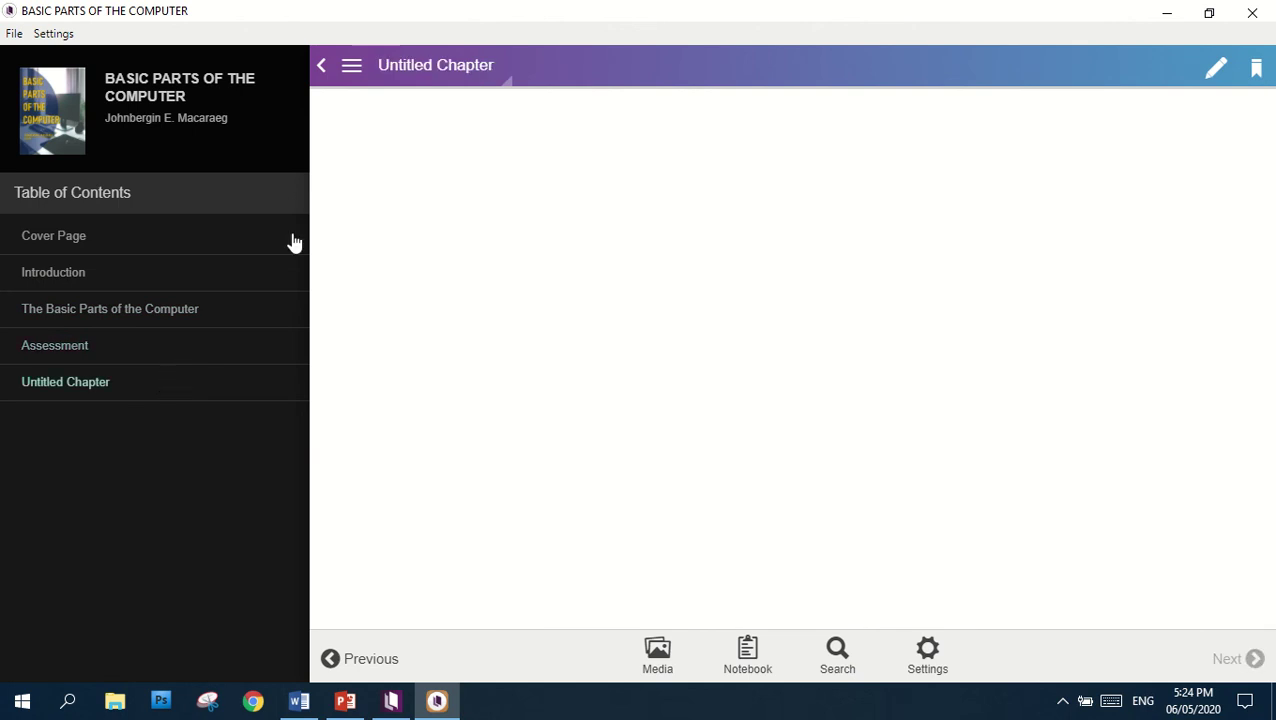
{"action": "left_click", "coordinate": [193, 244]}
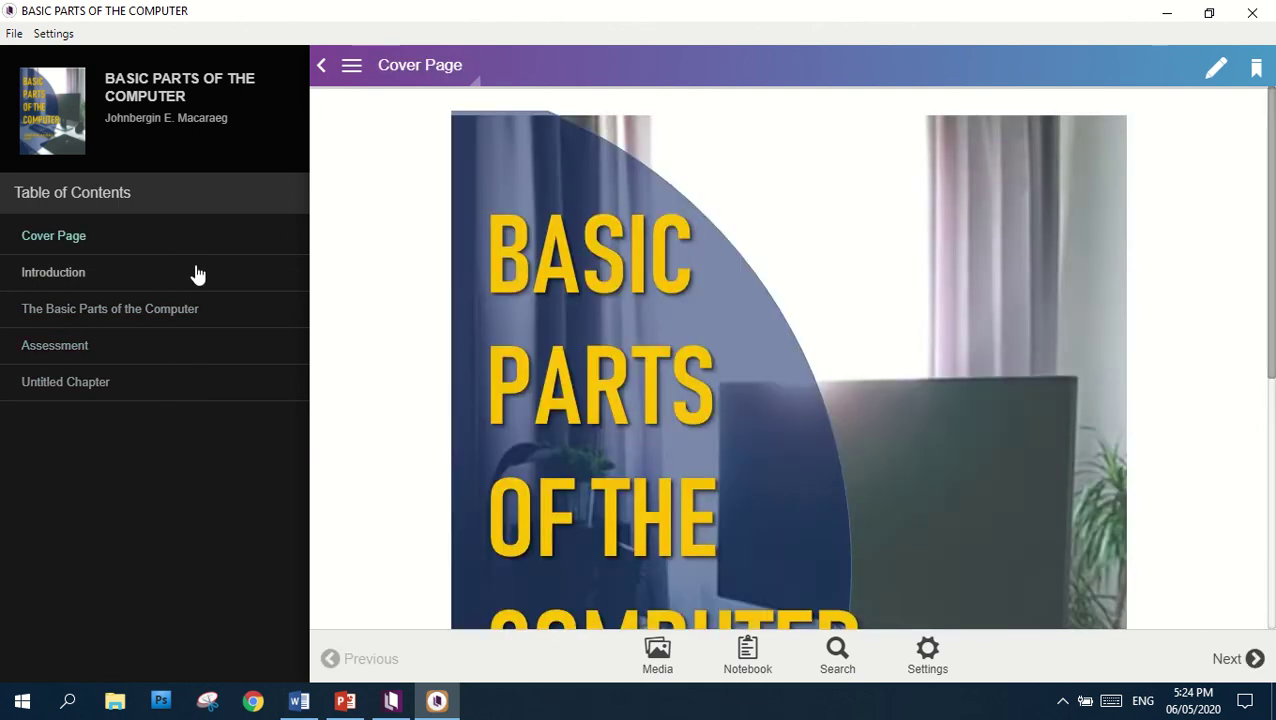
{"action": "left_click", "coordinate": [194, 273]}
{"action": "left_click", "coordinate": [194, 310]}
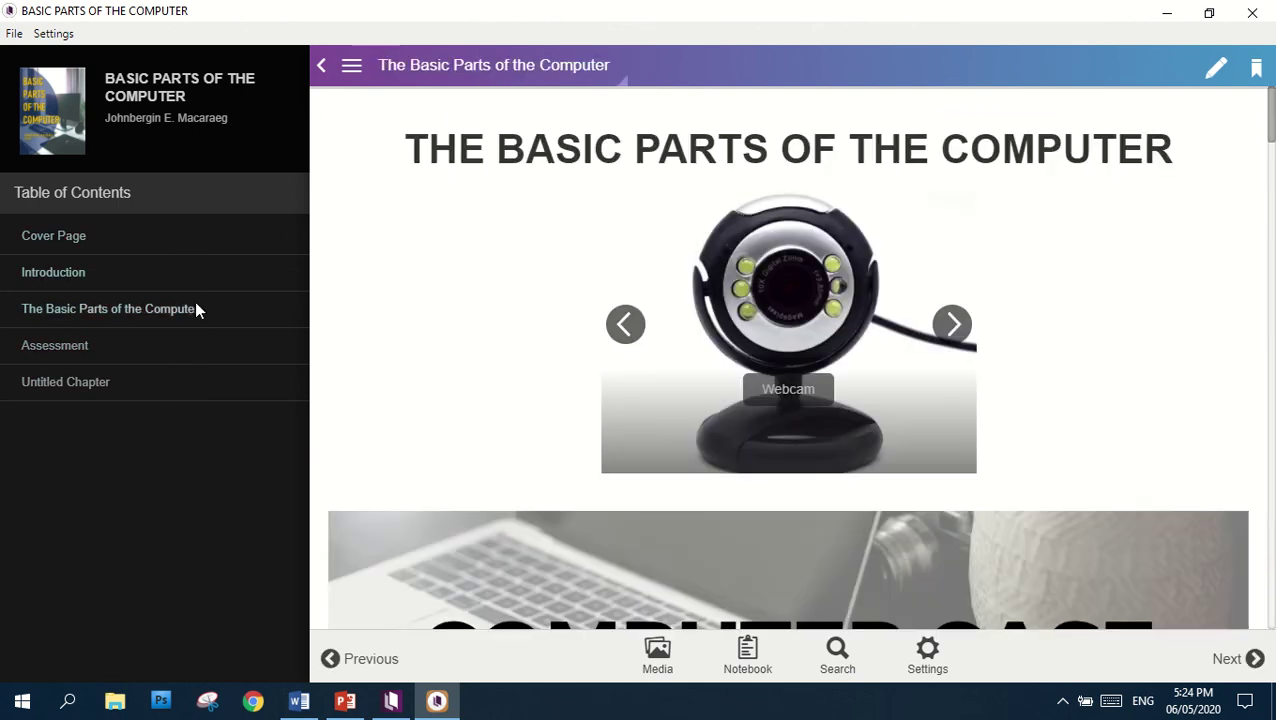
{"action": "left_click", "coordinate": [353, 67]}
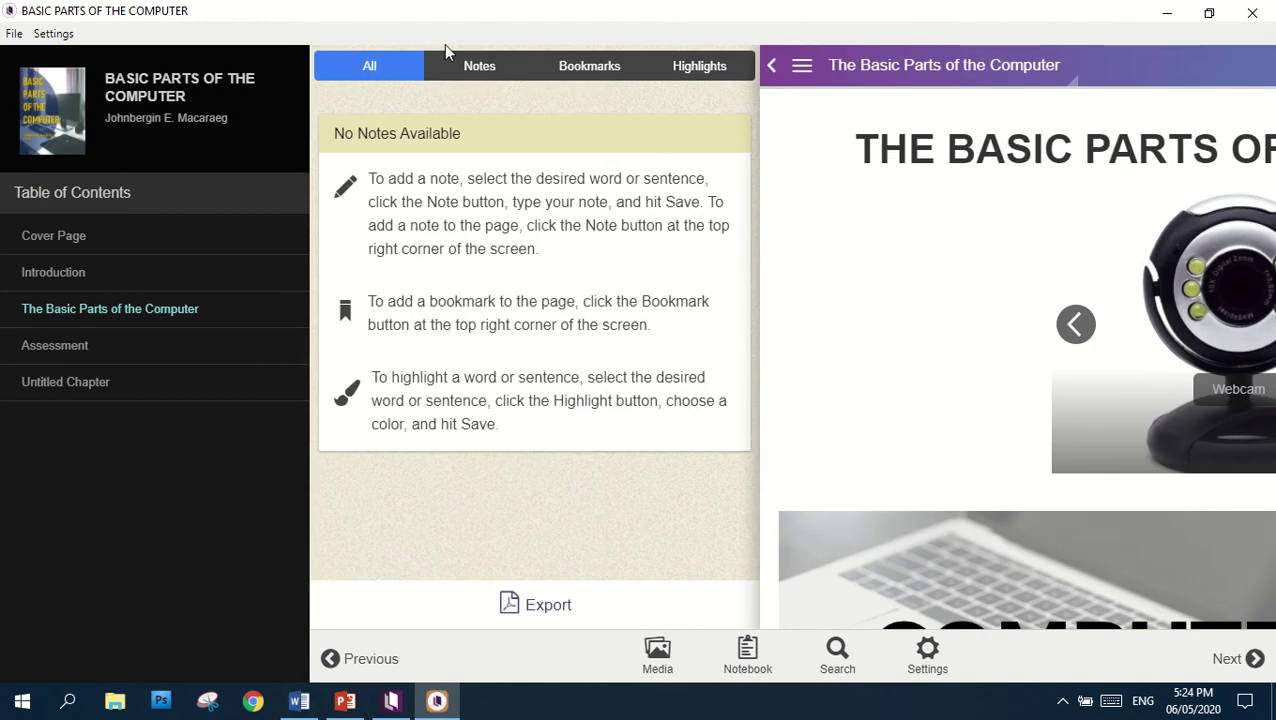
Close the book to return to the reader's library and clear the recently viewed list
{"action": "left_click", "coordinate": [775, 68]}
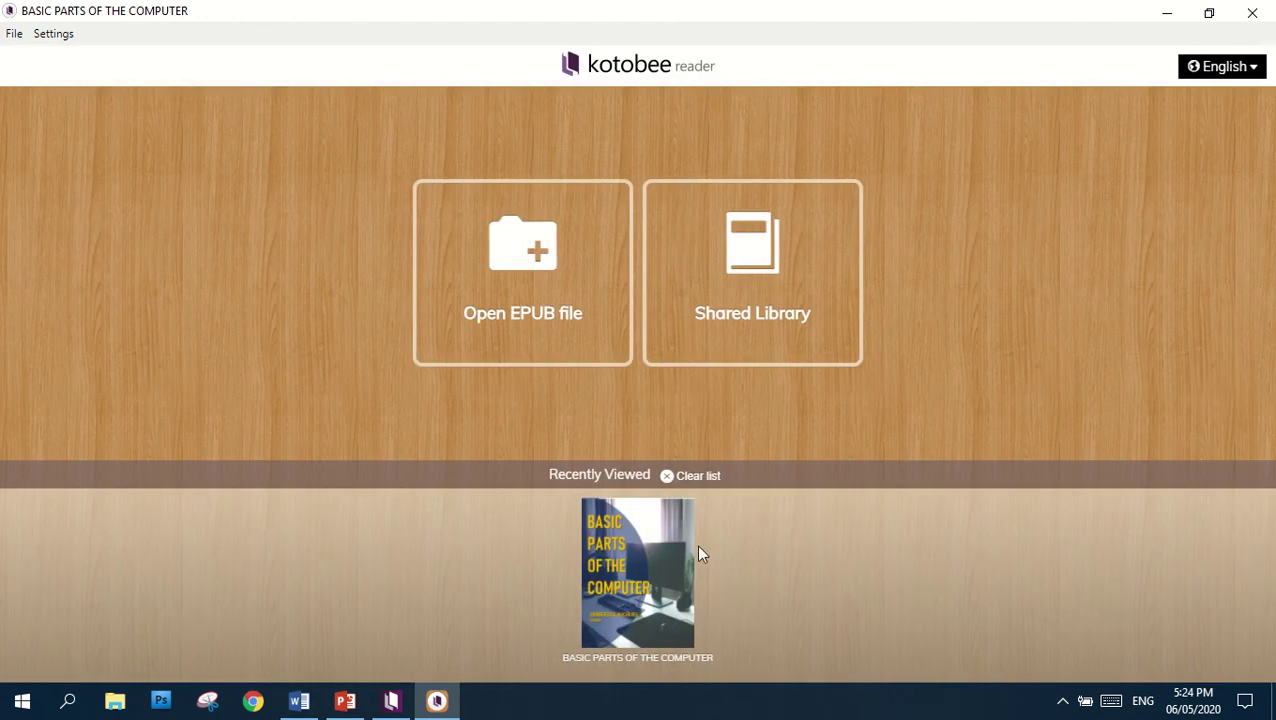
{"action": "left_click", "coordinate": [700, 479]}
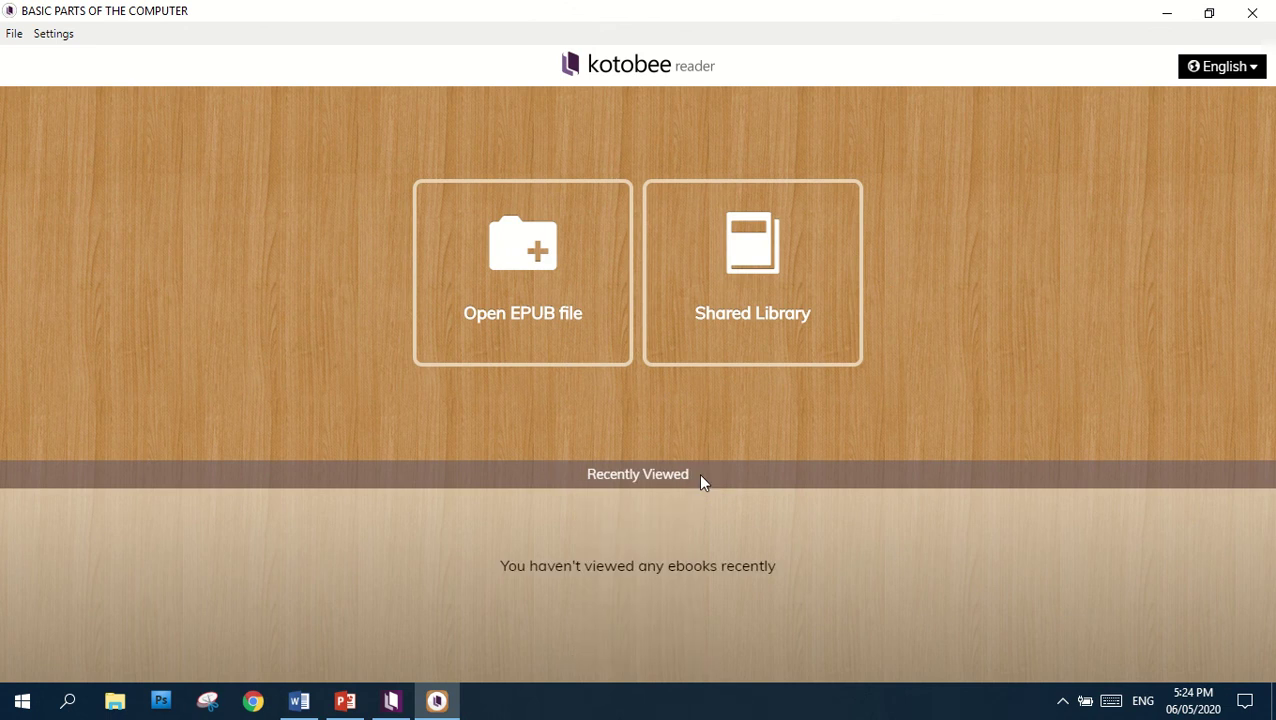